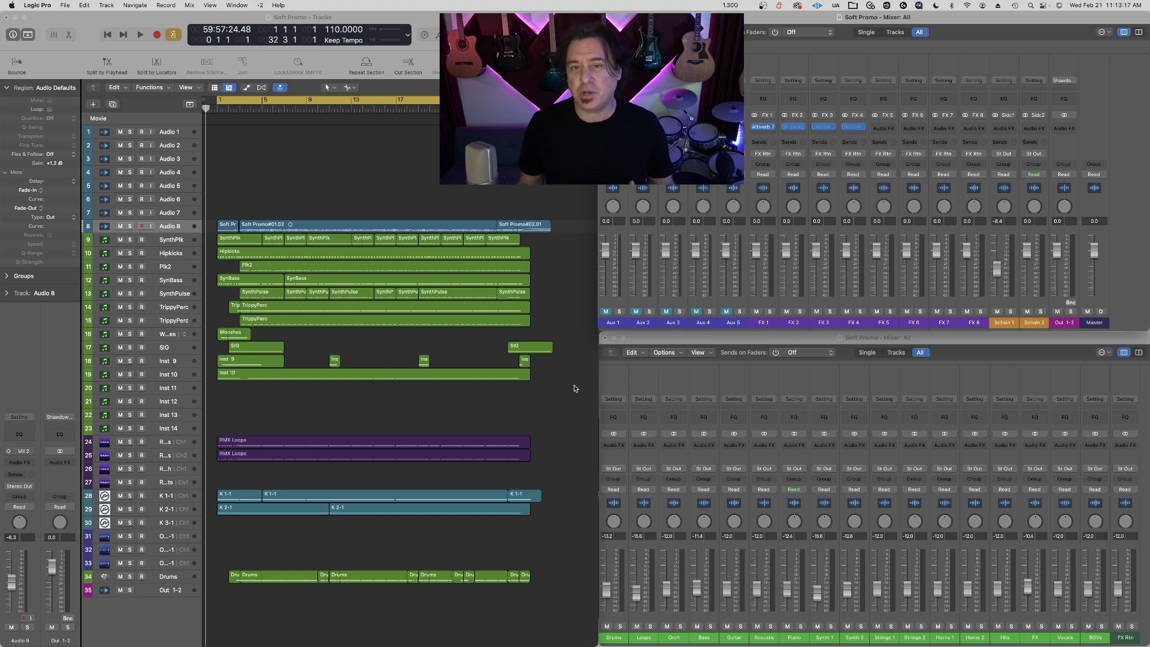
# - Play back the full arrangement from the beginning and stop it
pyautogui.press('space')
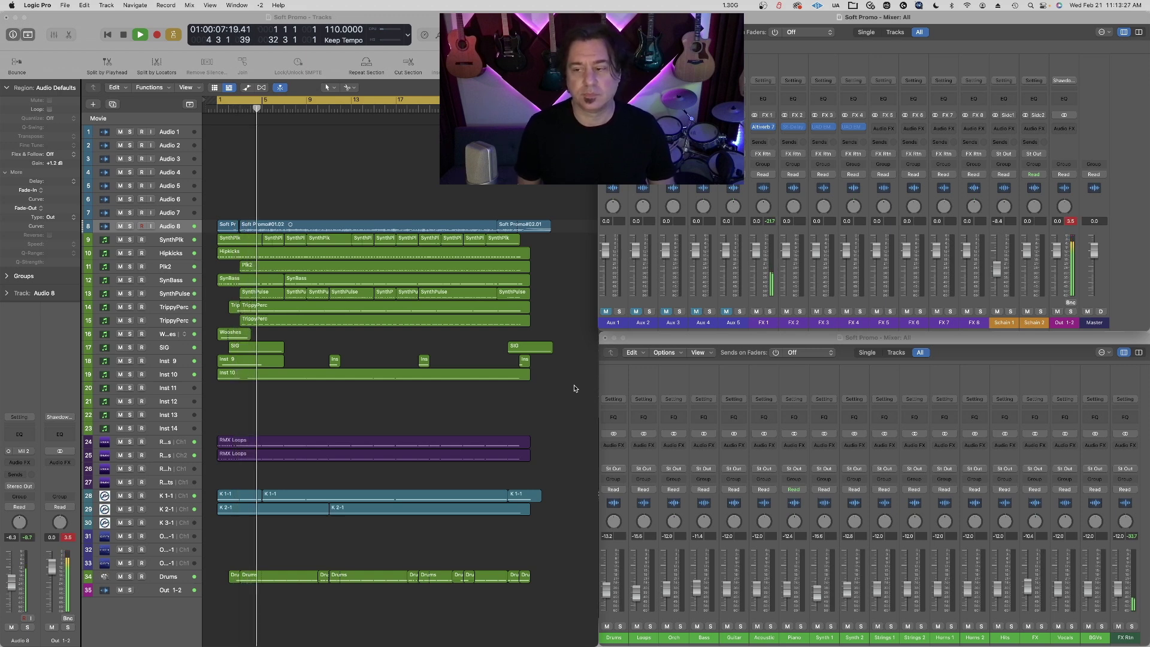
pyautogui.press('space')
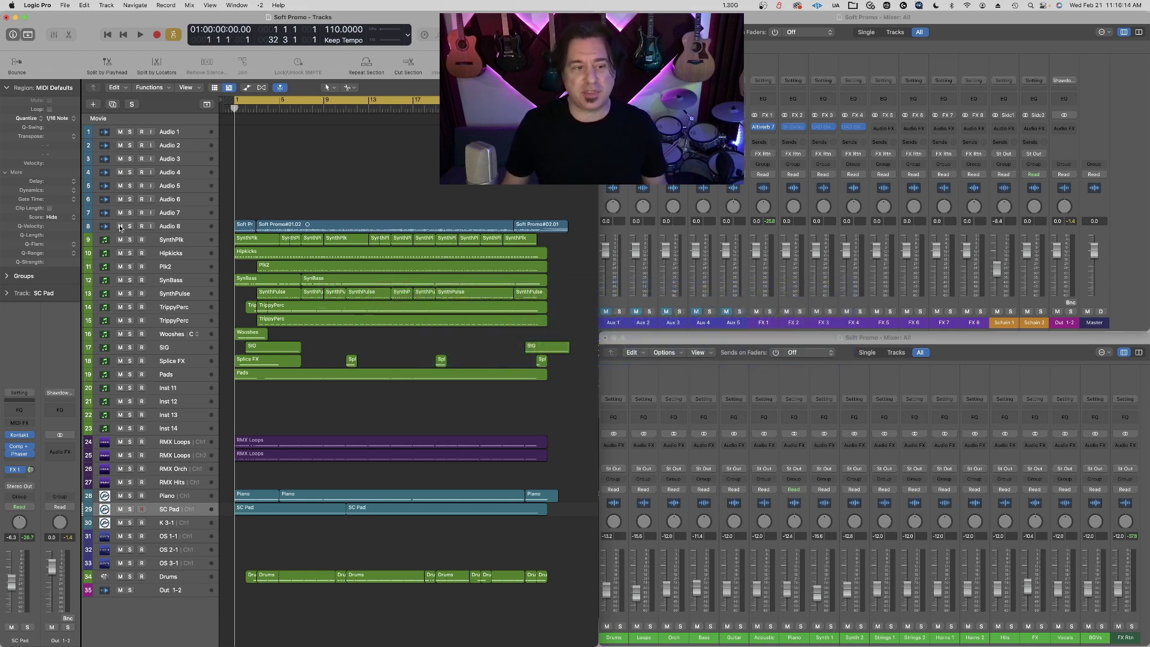
# - Mute every track in the project and unmute only the Hipkicks track
pyautogui.keyDown('super'); pyautogui.click(120, 226); pyautogui.keyUp('super')
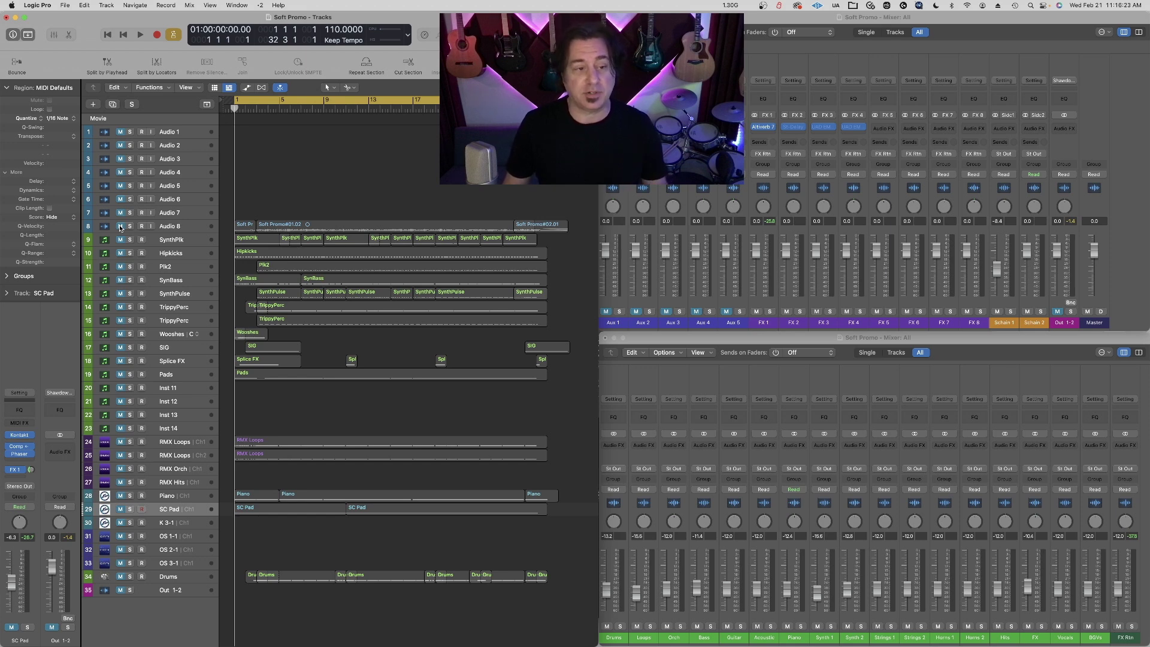
pyautogui.click(184, 252)
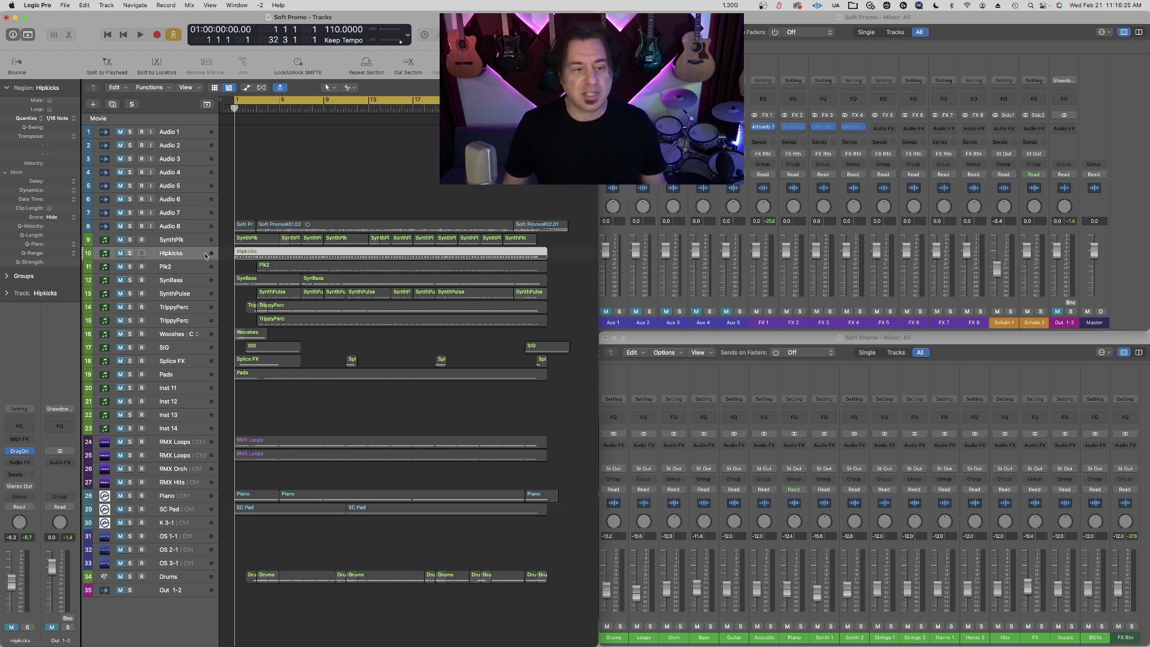
pyautogui.click(120, 253)
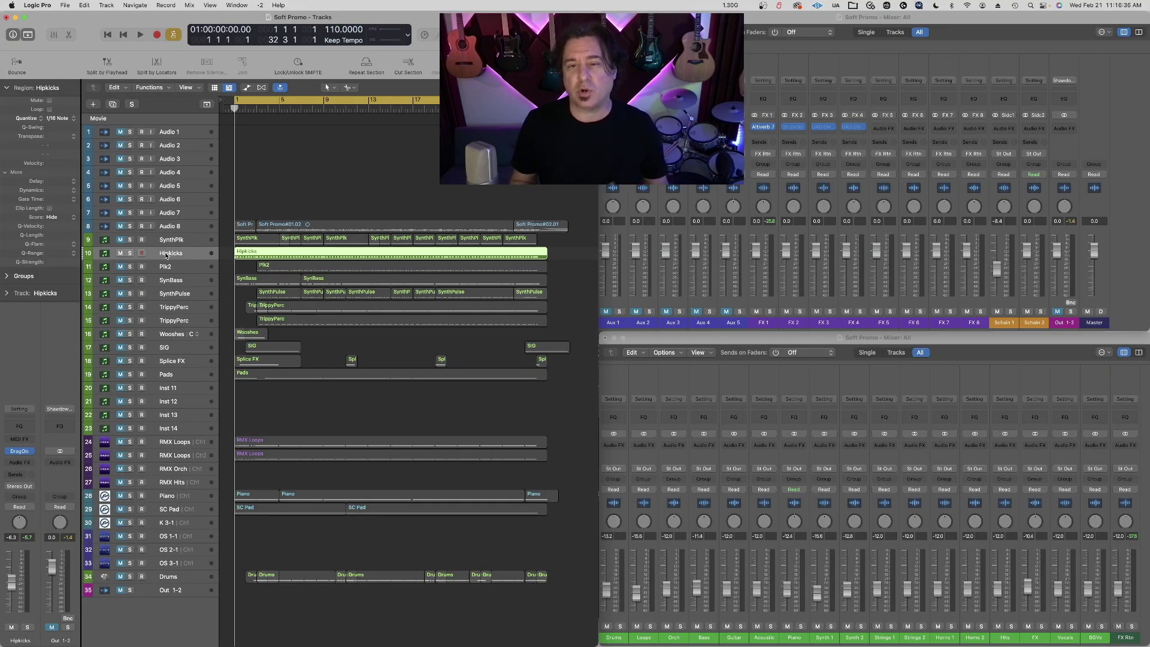
# - Route the Hipkicks track's output to Bus 27 (Sidechain 1) and play it back to check the Schain 1 channel
pyautogui.click(29, 488)
pyautogui.moveTo(25, 526)
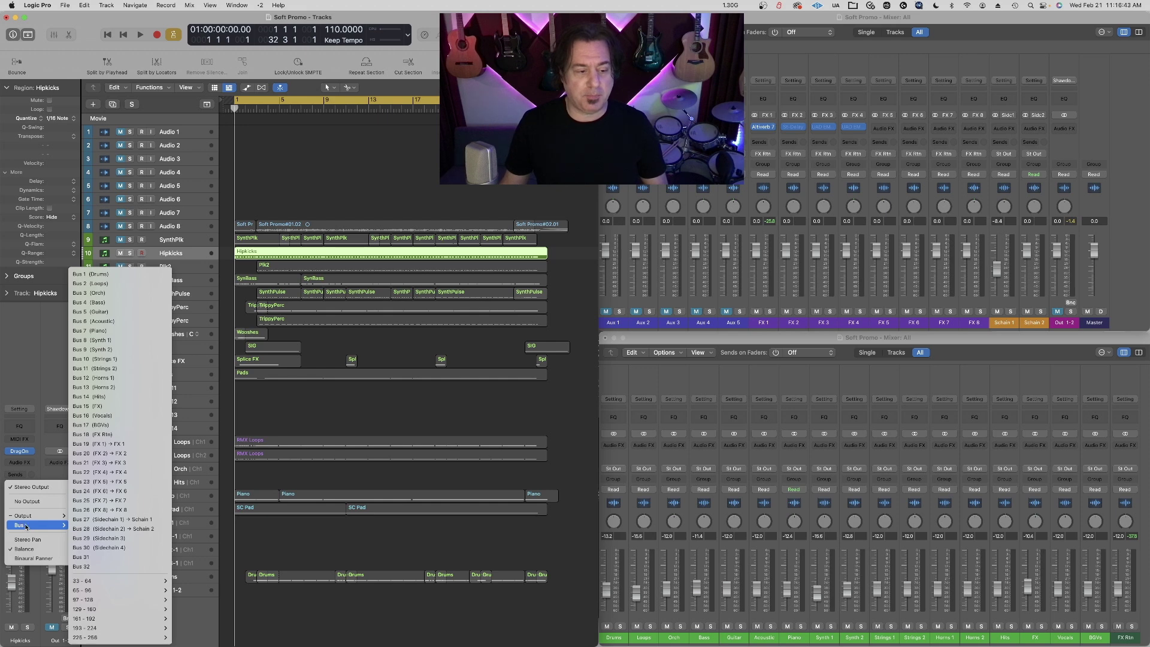
pyautogui.click(111, 519)
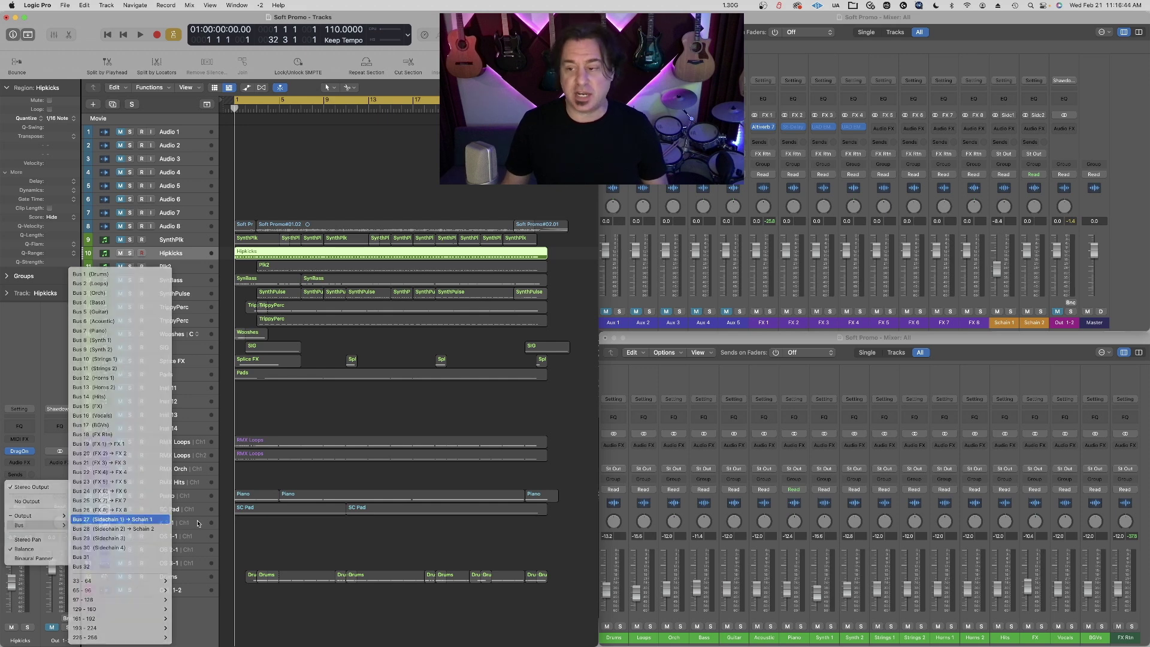
pyautogui.click(1006, 325)
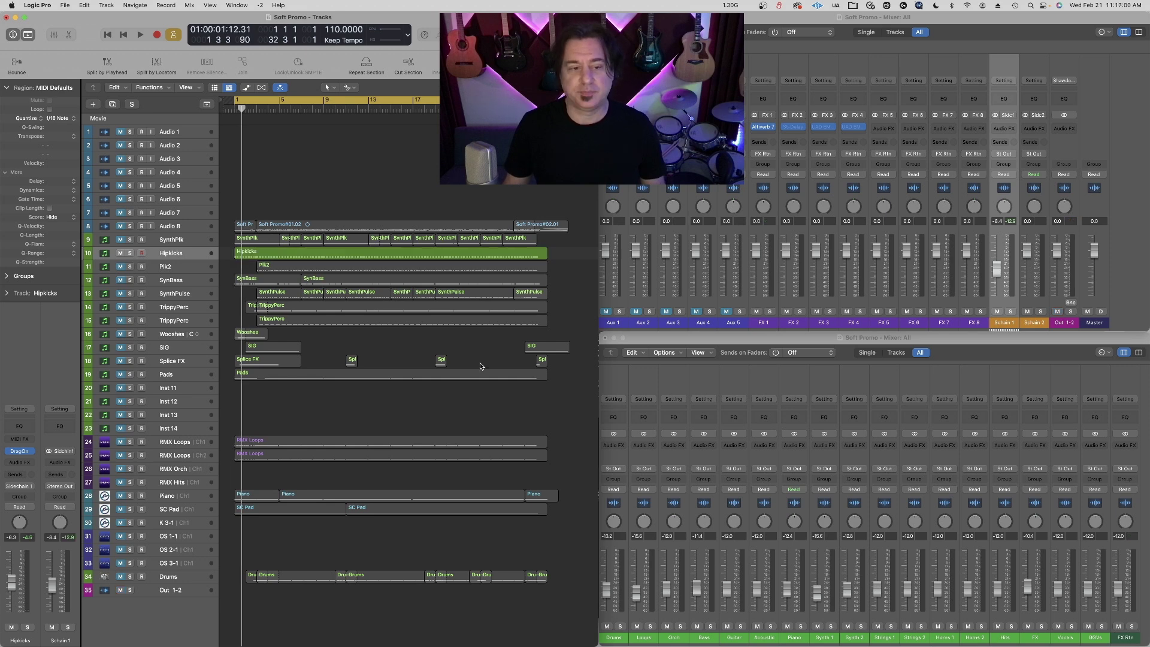
pyautogui.press('space')
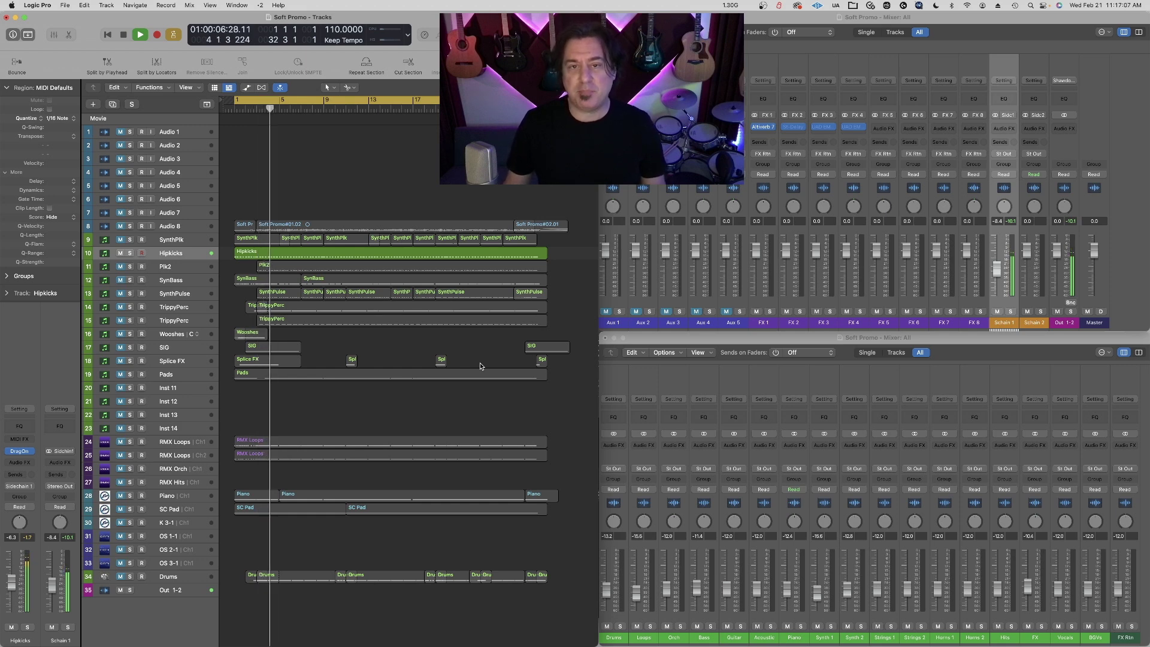
pyautogui.press('space')
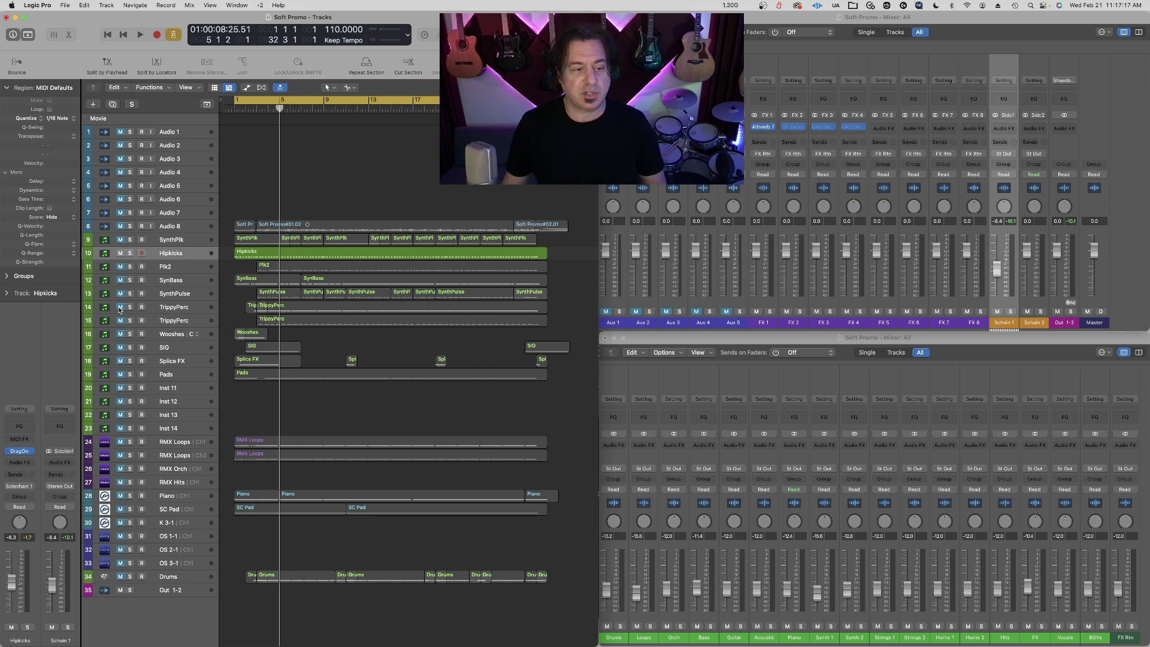
# - Unmute both TrippyPerc tracks and audition them together with the kick
pyautogui.click(151, 307)
pyautogui.click(168, 310)
pyautogui.press('space')
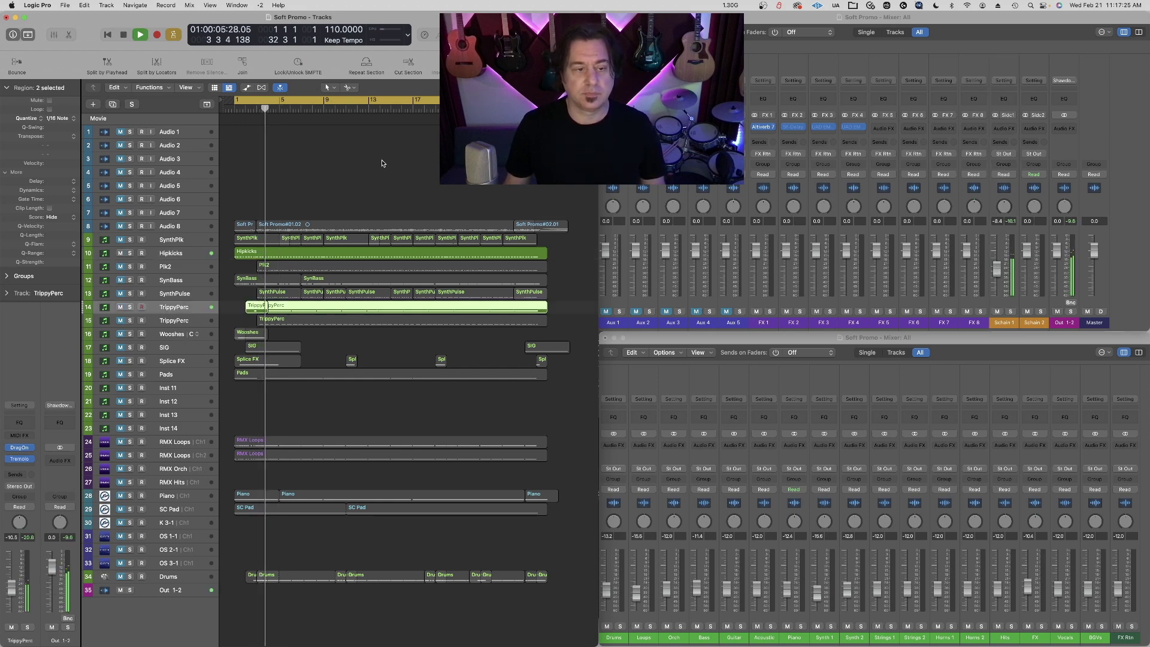
pyautogui.press('space')
pyautogui.click(120, 321)
pyautogui.click(257, 110)
pyautogui.press('space')
pyautogui.press('space')
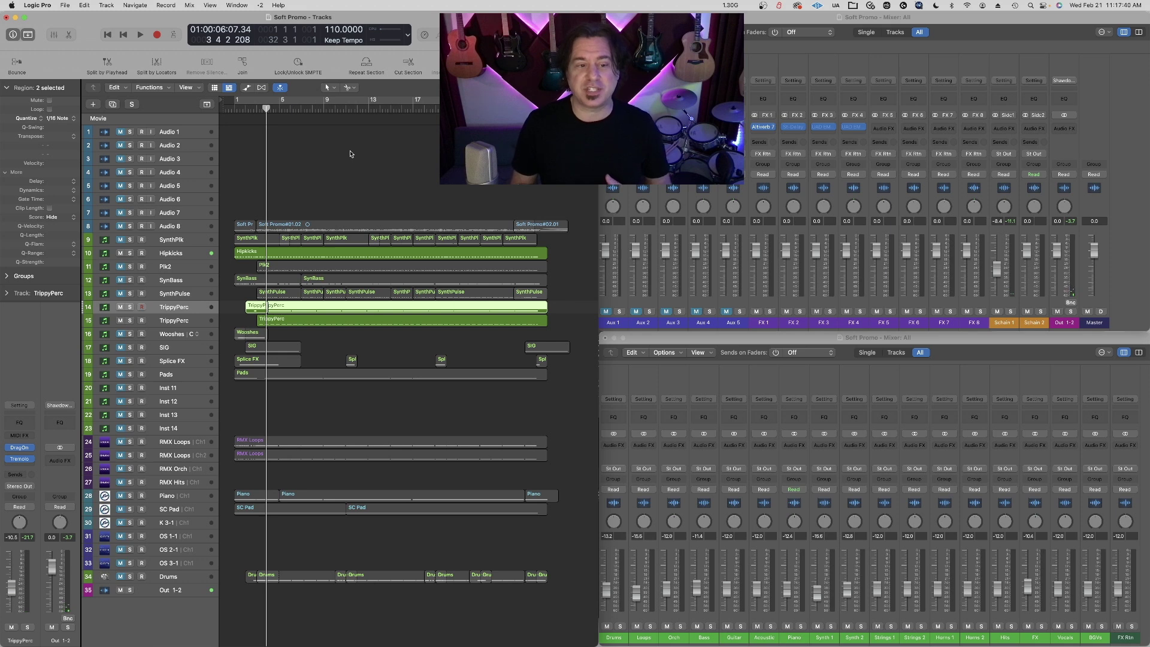
# - Route both TrippyPerc tracks' outputs to Bus 1 (Drums) and play them back to check the Drums channel
pyautogui.keyDown('shift'); pyautogui.click(191, 325); pyautogui.keyUp('shift')
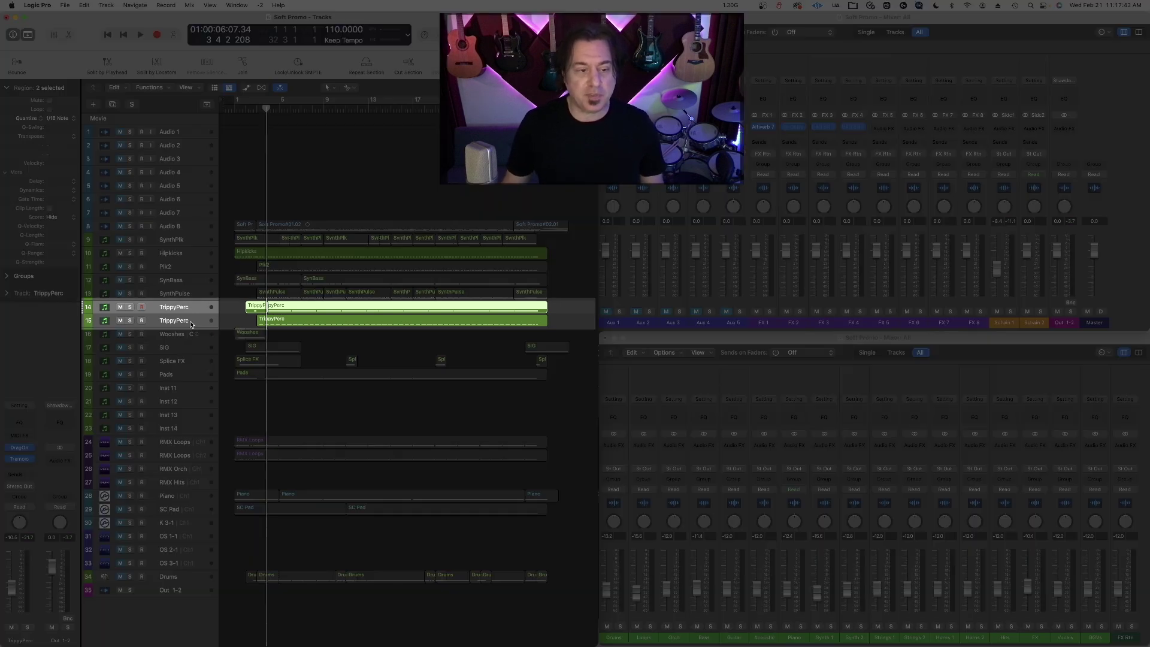
pyautogui.click(29, 488)
pyautogui.moveTo(36, 525)
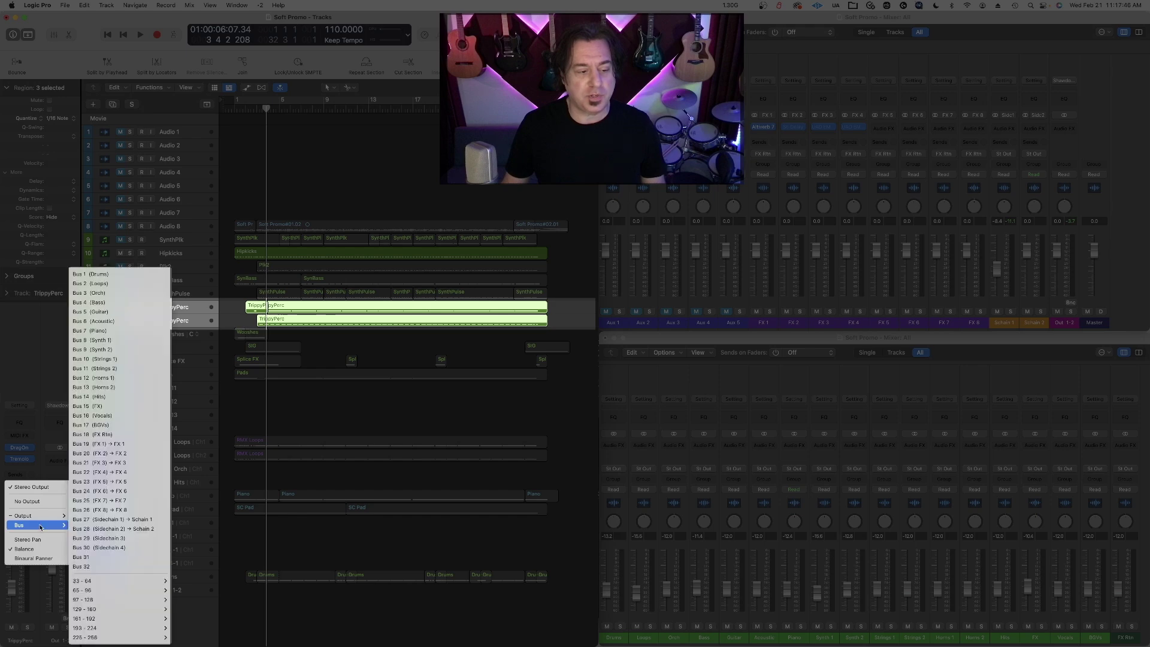
pyautogui.click(127, 276)
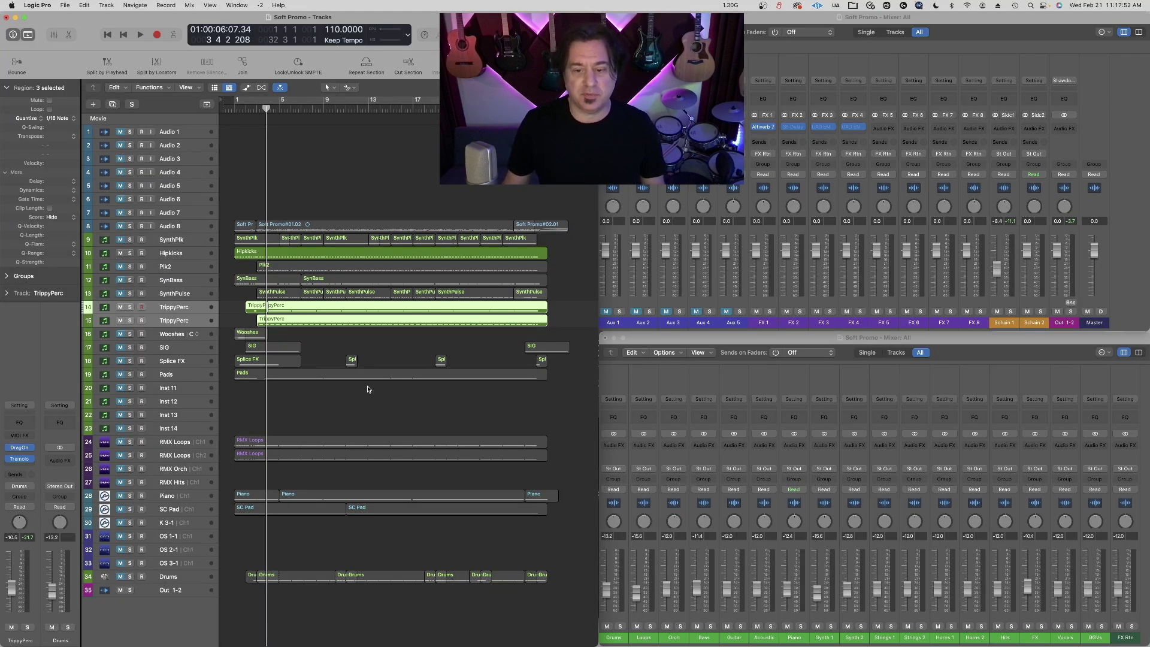
pyautogui.press('space')
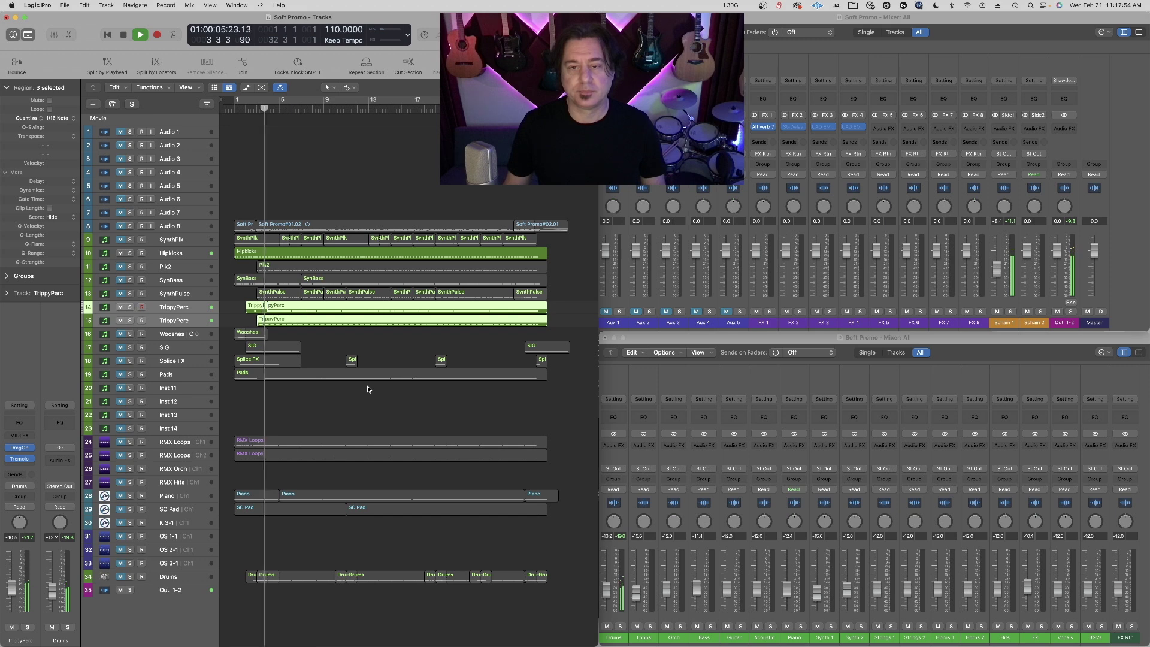
pyautogui.press('space')
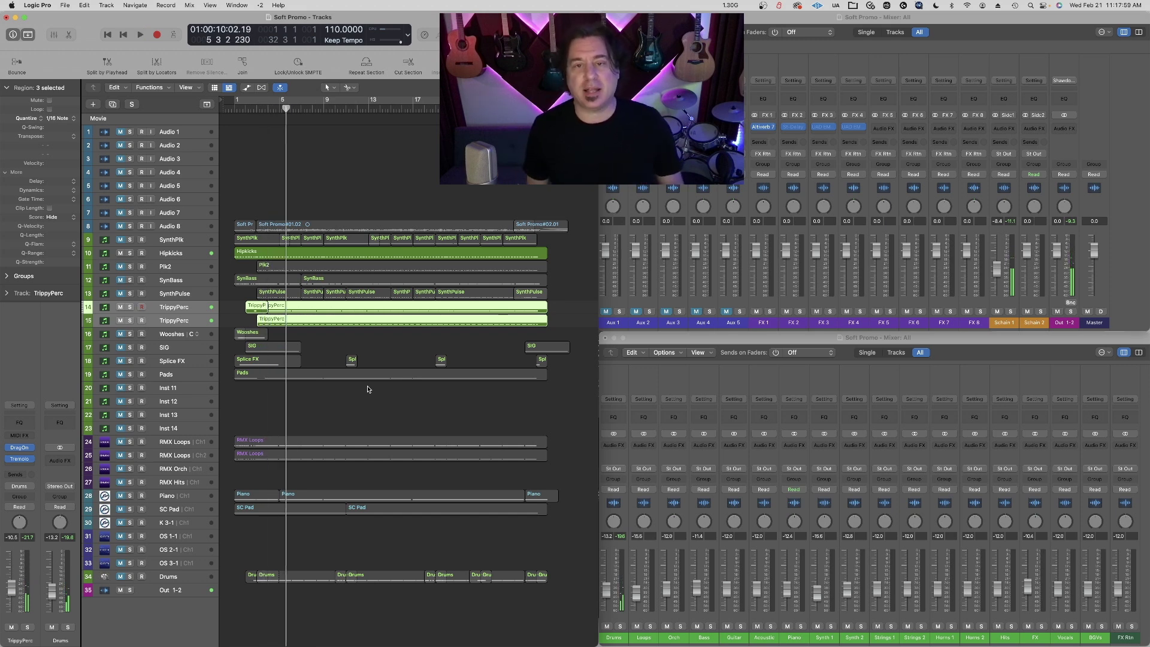
# - Unmute the two RMX Loops tracks and audition them with the percussion
pyautogui.click(122, 444)
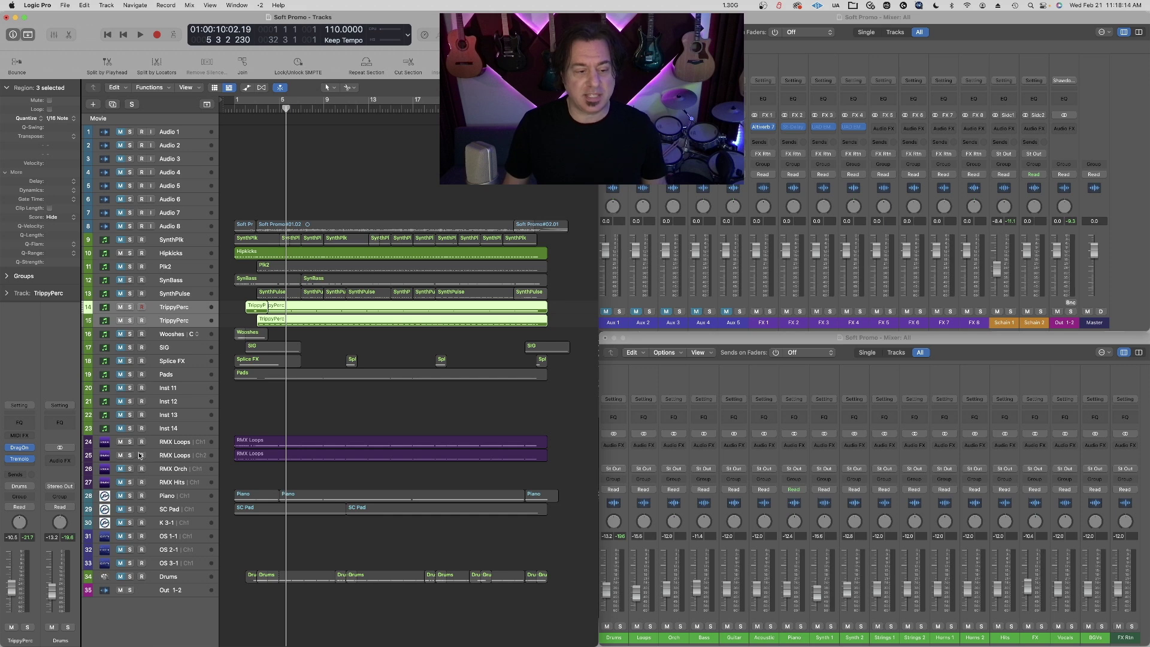
pyautogui.click(179, 444)
pyautogui.press('space')
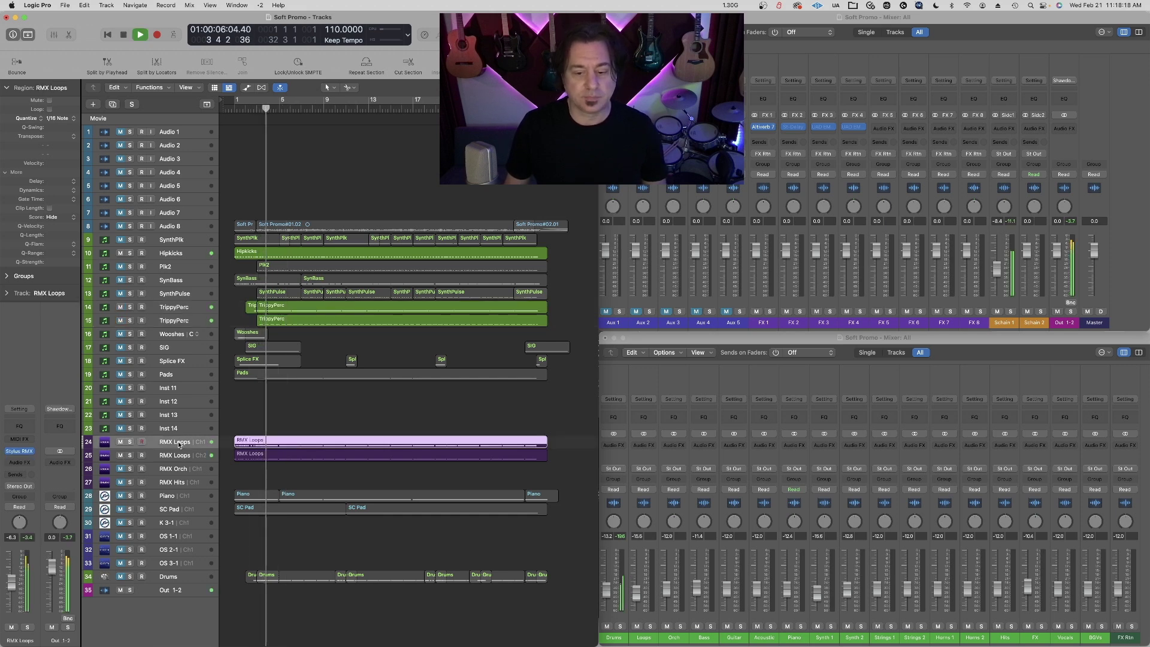
pyautogui.press('space')
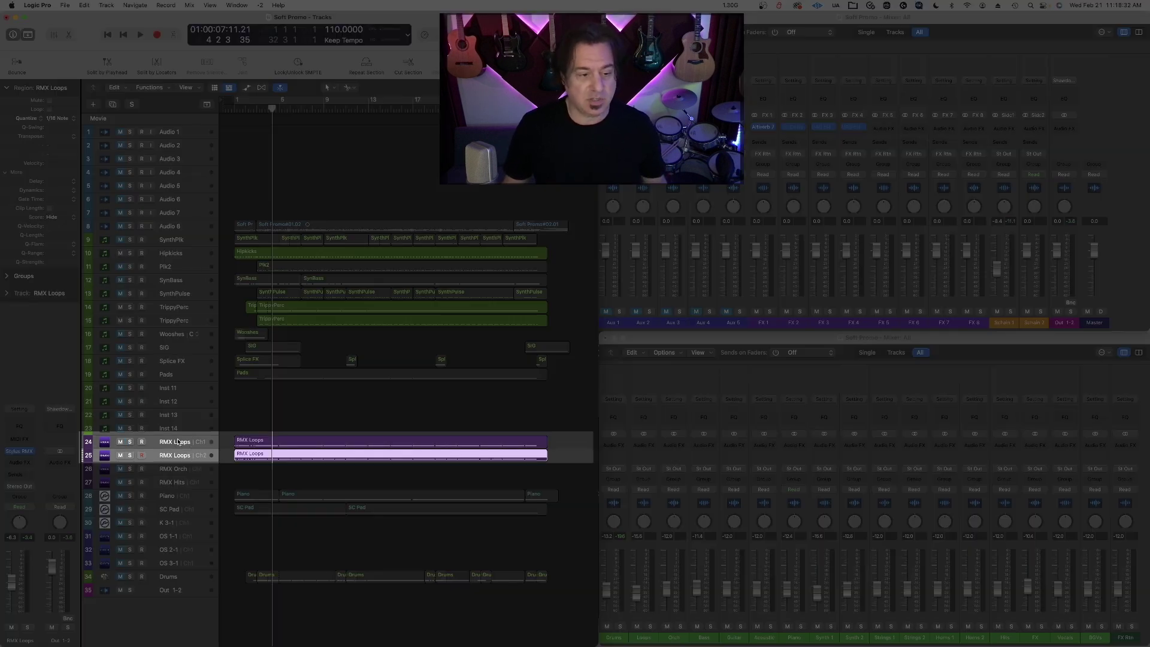
# - Route both RMX Loops tracks' outputs to Bus 2 (Loops) and play them back to check the Loops channel
pyautogui.keyDown('shift'); pyautogui.click(176, 455); pyautogui.keyUp('shift')
pyautogui.click(20, 486)
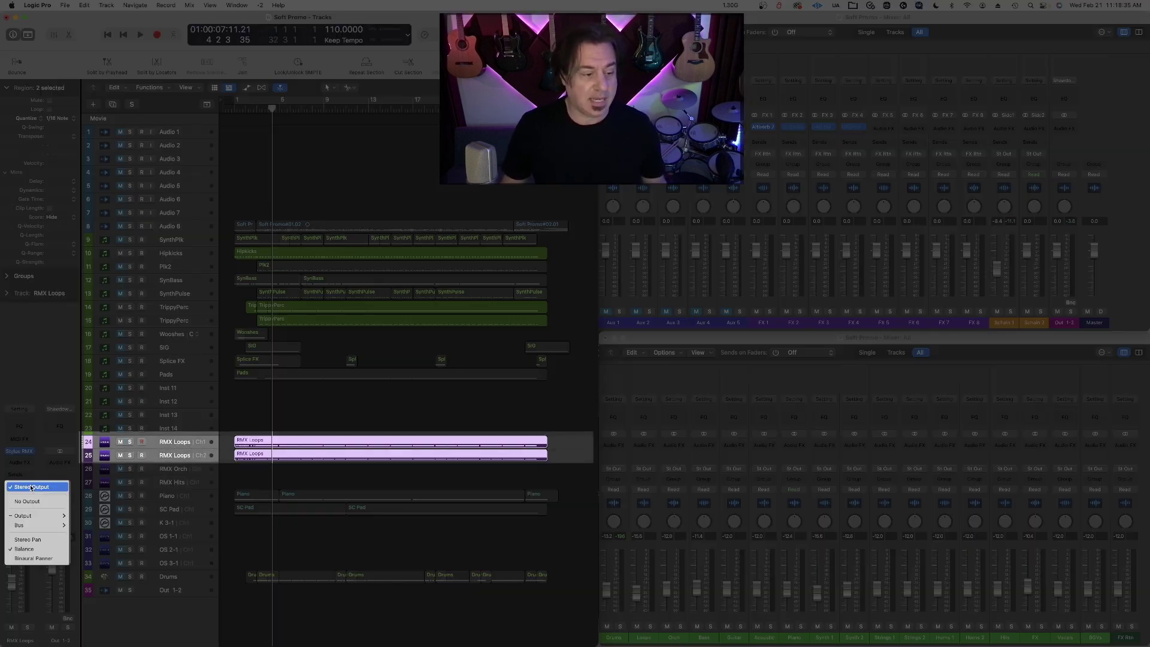
pyautogui.moveTo(27, 525)
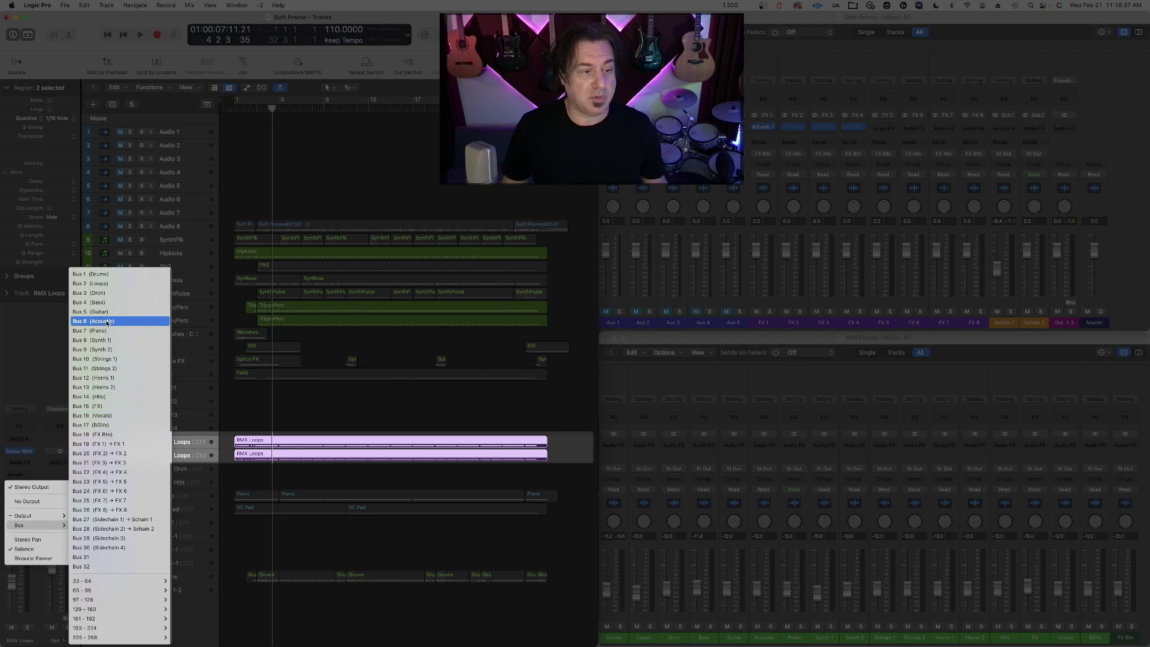
pyautogui.click(110, 285)
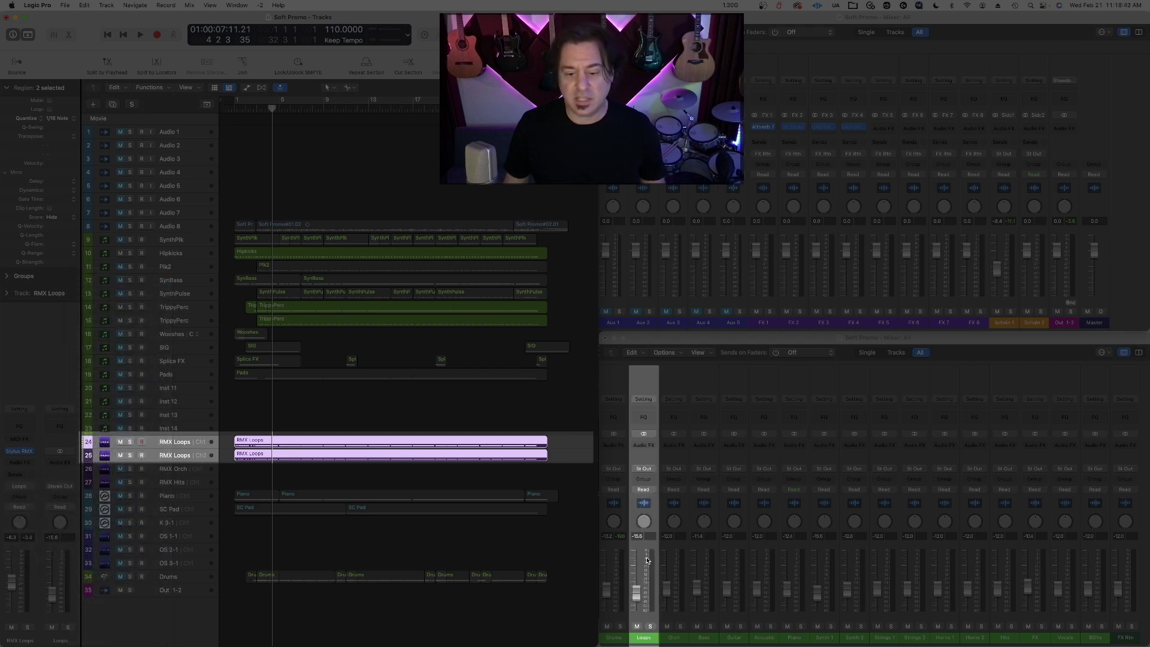
pyautogui.press('space')
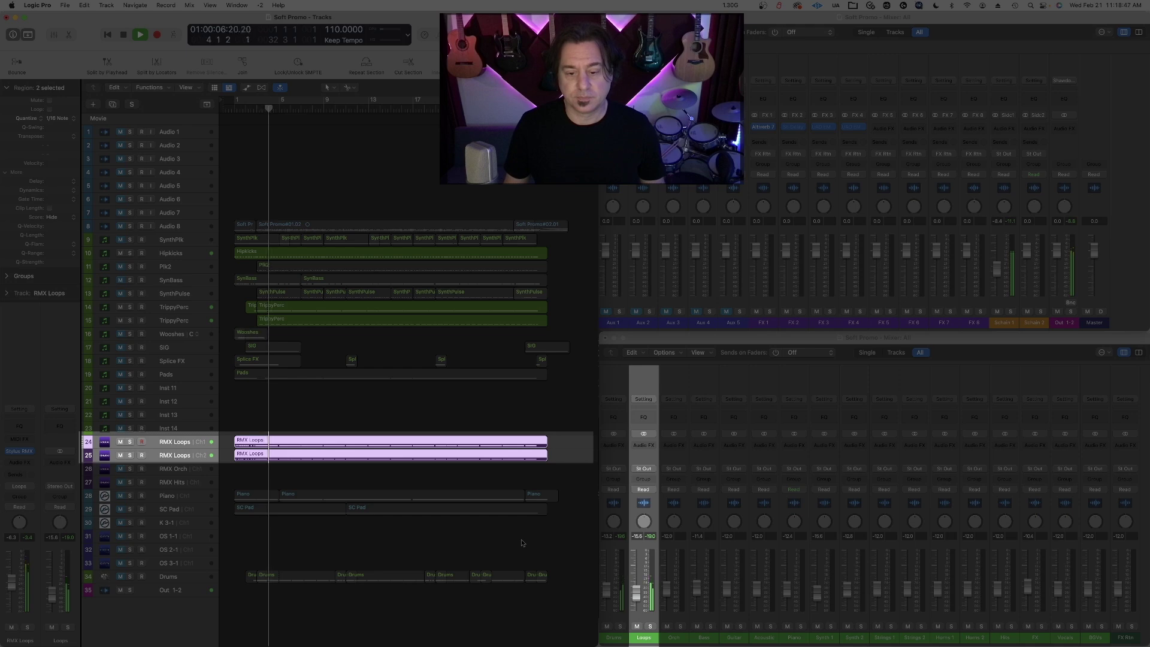
pyautogui.press('space')
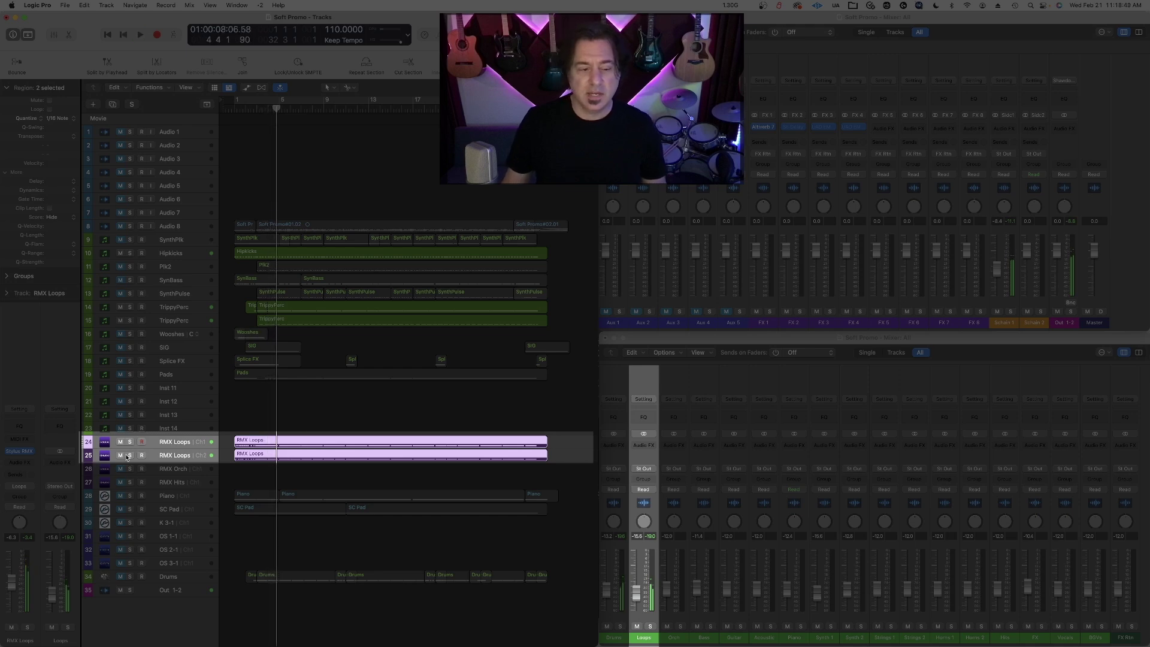
# - Solo both RMX Loops tracks, play them back, and clear their solo
pyautogui.click(130, 445)
pyautogui.press('space')
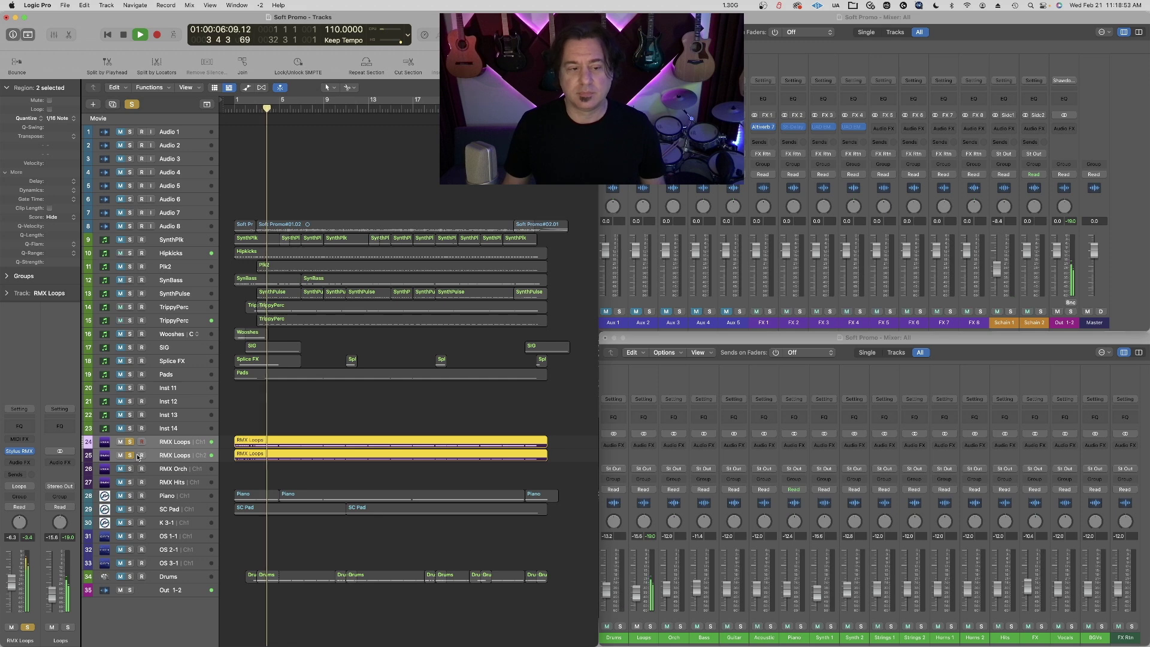
pyautogui.press('space')
pyautogui.click(130, 444)
# - Solo both TrippyPerc tracks and play them back on their own
pyautogui.click(130, 308)
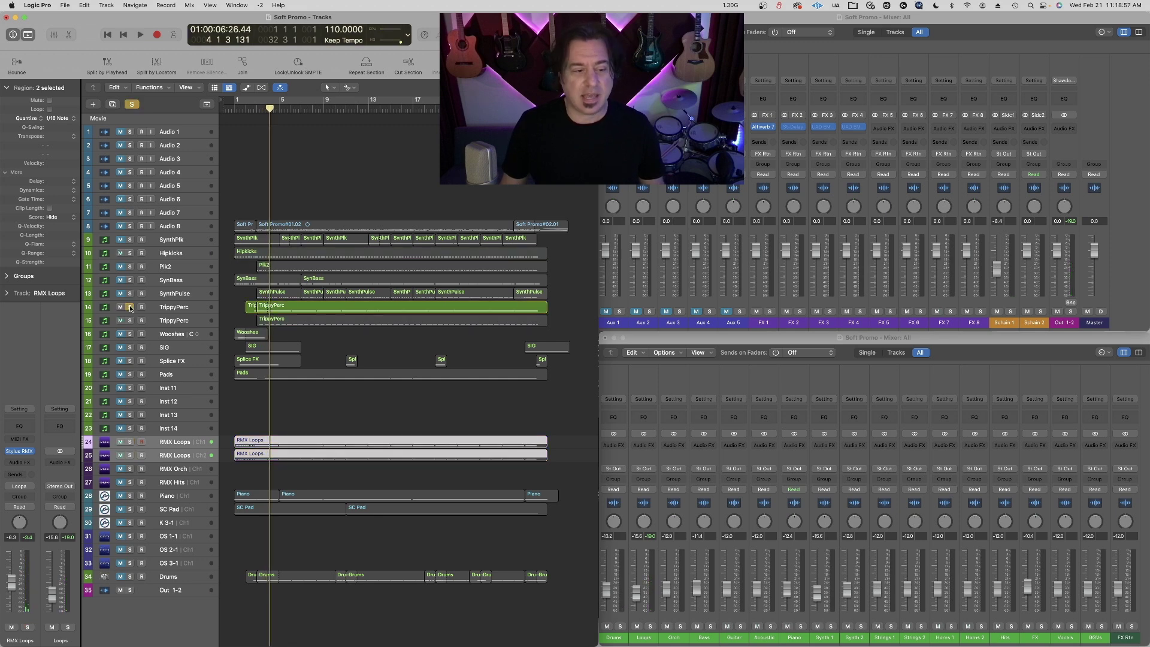
pyautogui.click(130, 322)
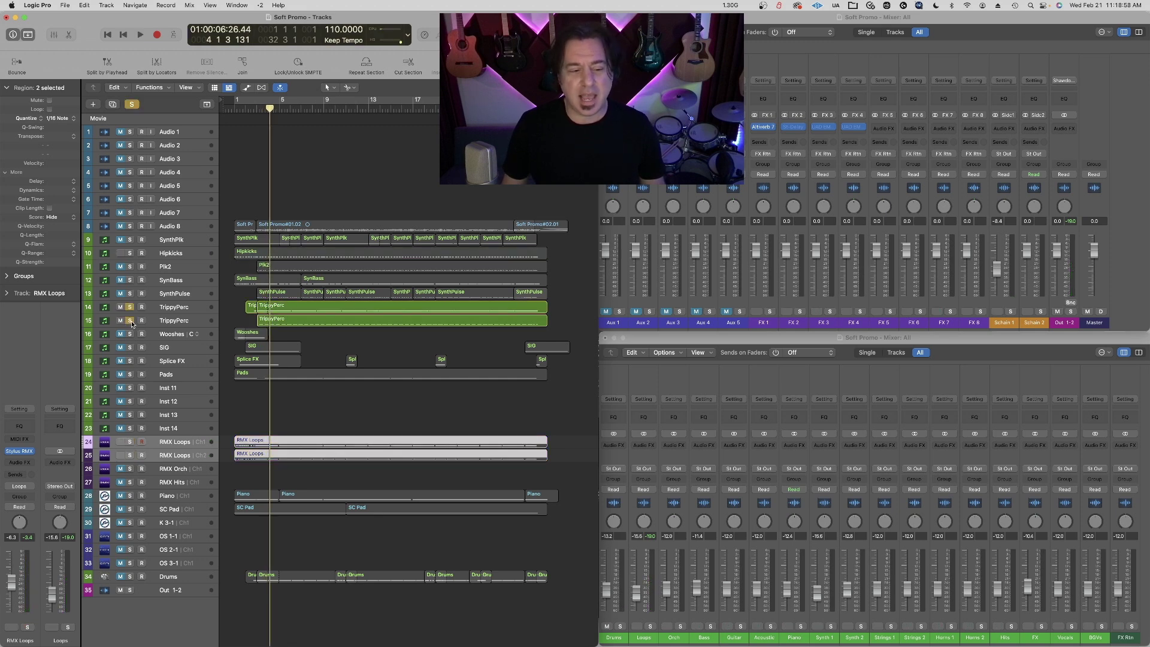
pyautogui.press('space')
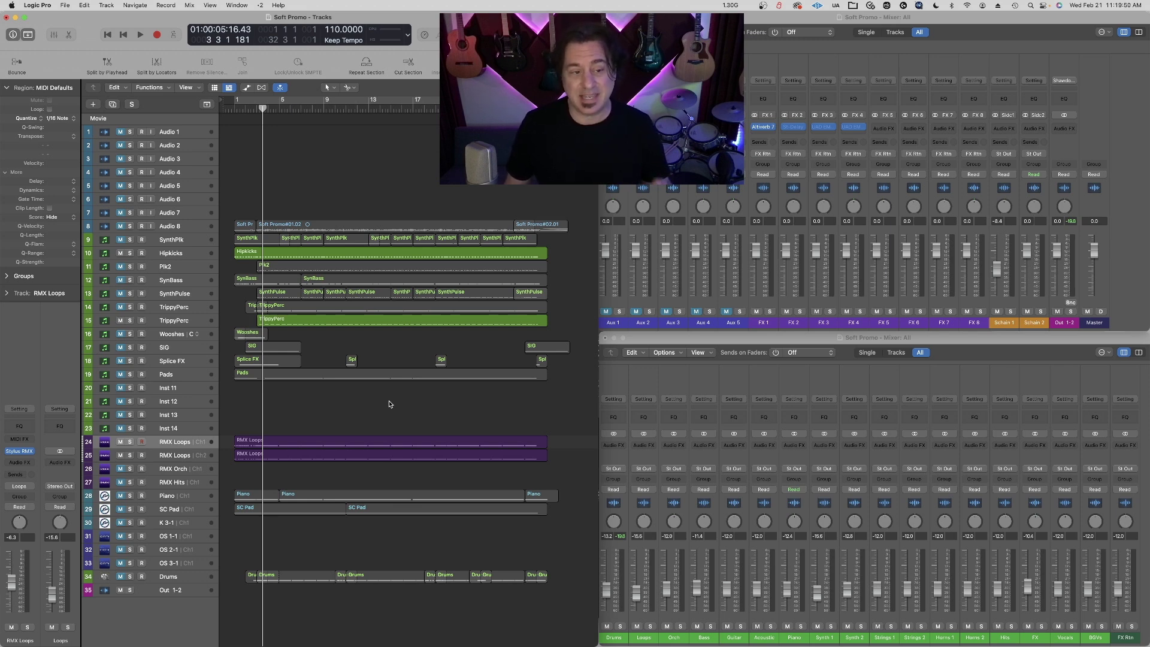
# - Unmute the SynBass track and audition it with the drums and loops
pyautogui.click(120, 282)
pyautogui.press('Return')
pyautogui.press('space')
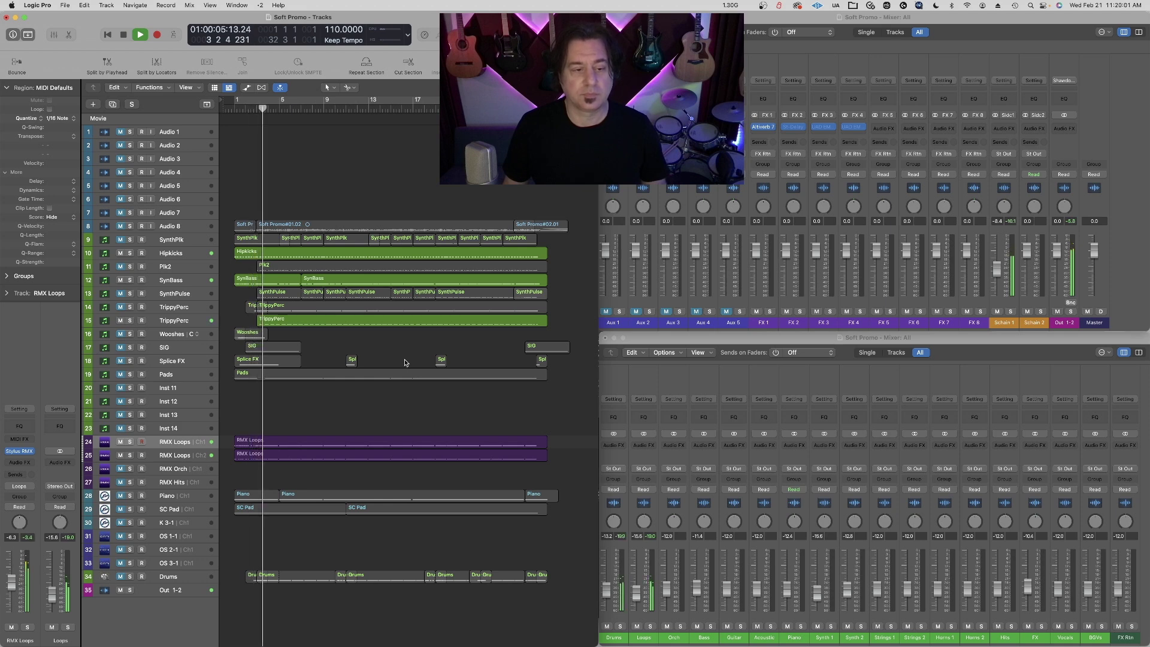
pyautogui.press('space')
# - Route the SynBass track's output to Bus 4 (Bass) and play the mix to check the Drums, Loops and Bass channels
pyautogui.click(170, 281)
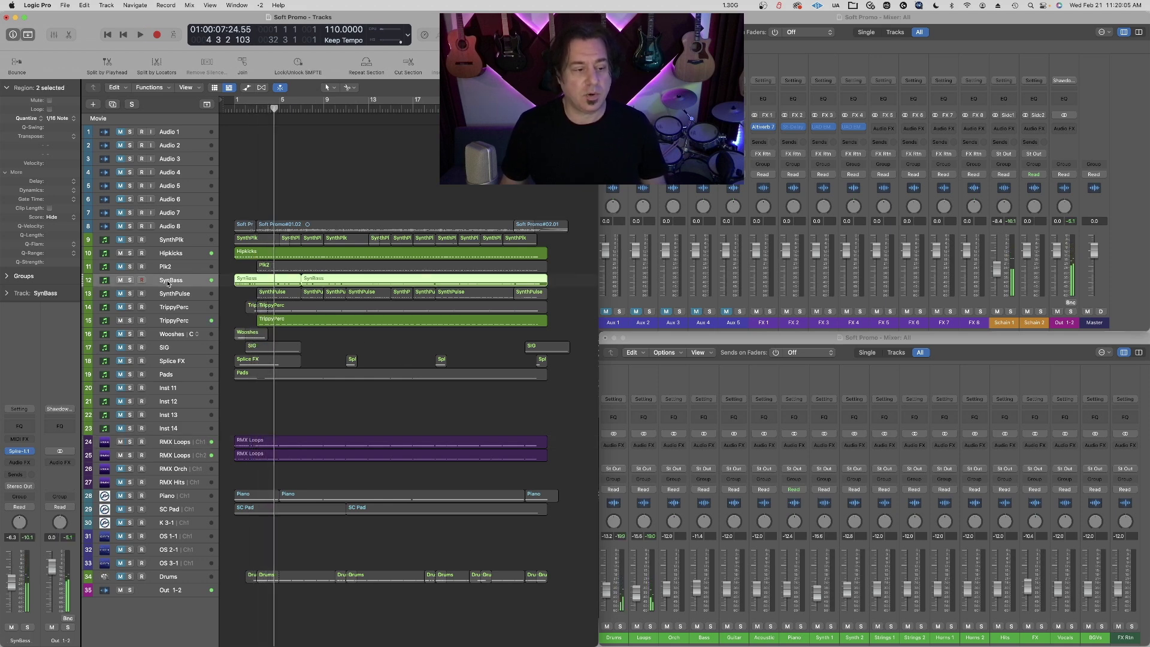
pyautogui.click(27, 486)
pyautogui.moveTo(30, 525)
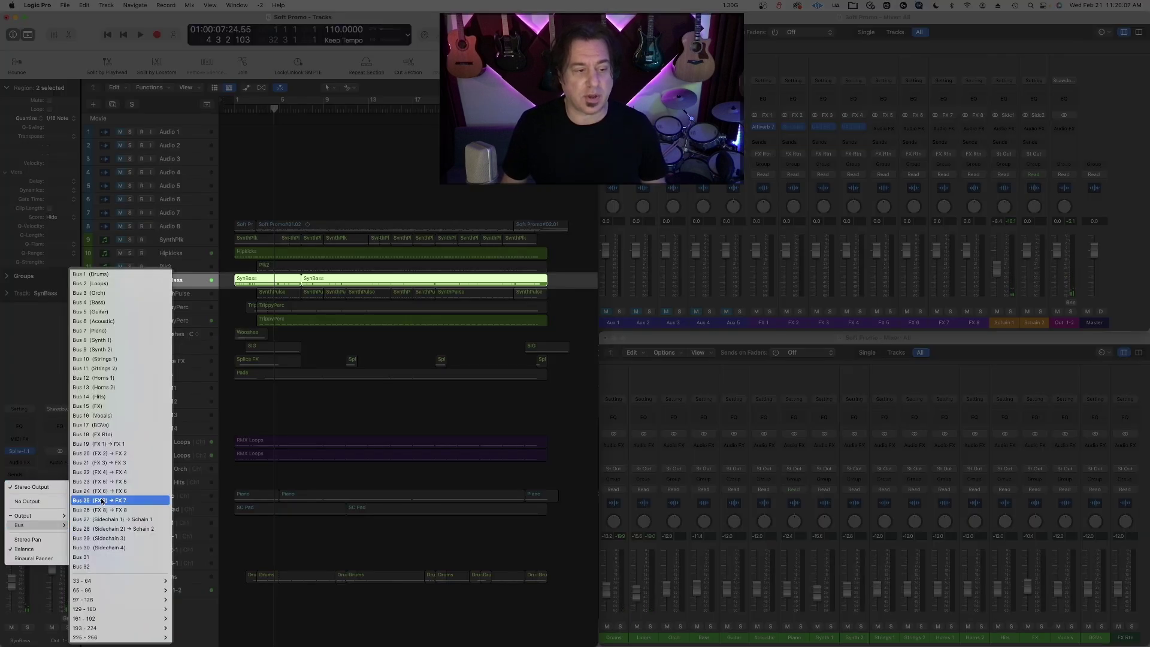
pyautogui.click(140, 303)
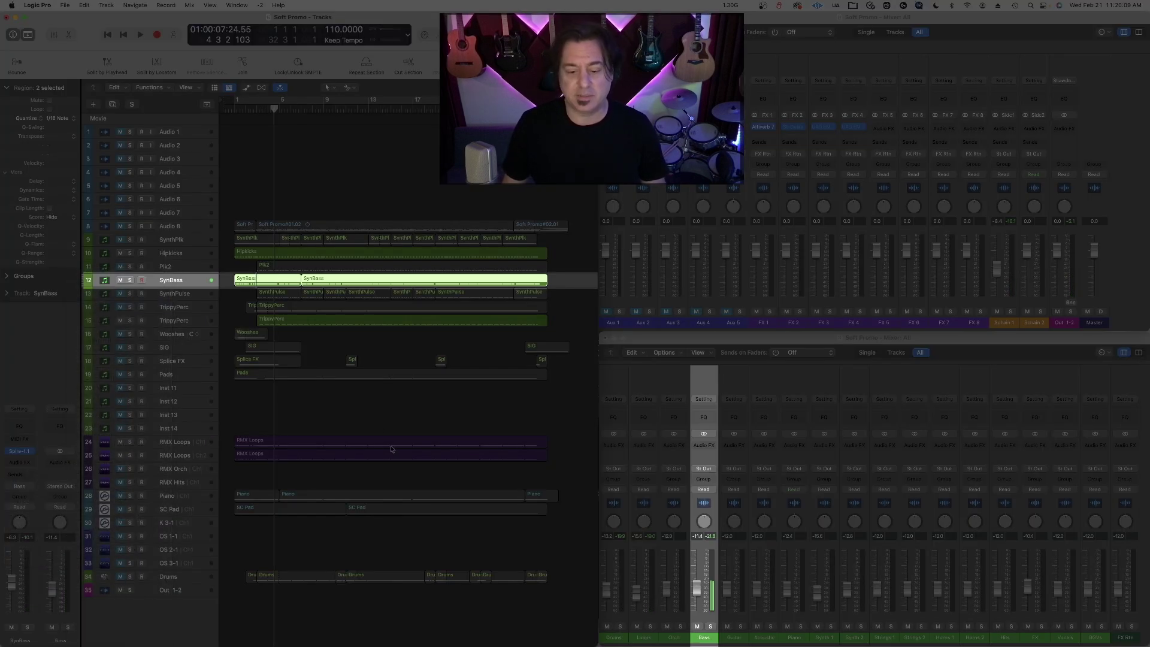
pyautogui.press('Return')
pyautogui.press('space')
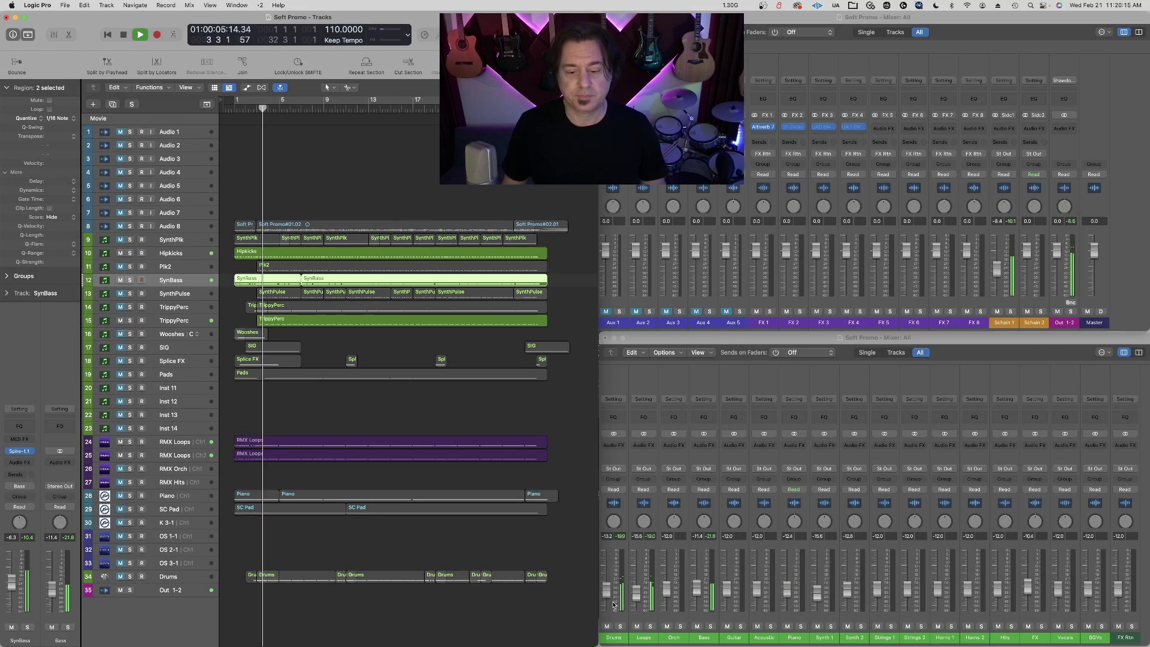
pyautogui.click(469, 412)
pyautogui.press('space')
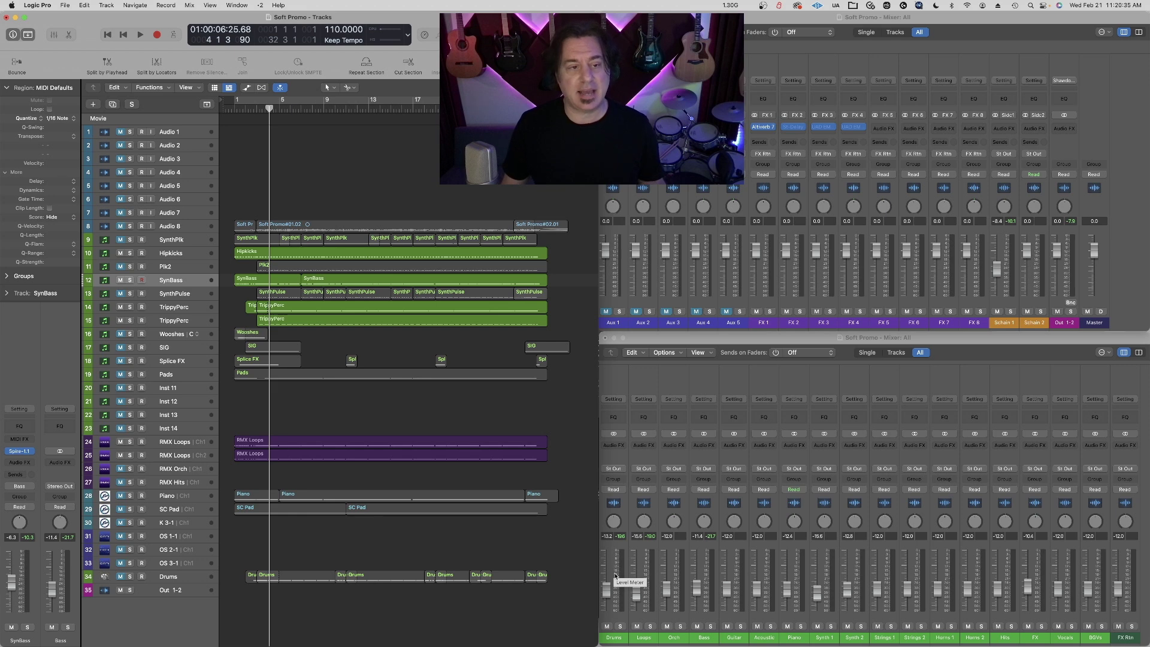
# - Solo the Audio 8 track and play it back from the beginning of the project
pyautogui.click(129, 227)
pyautogui.press('Return')
pyautogui.press('space')
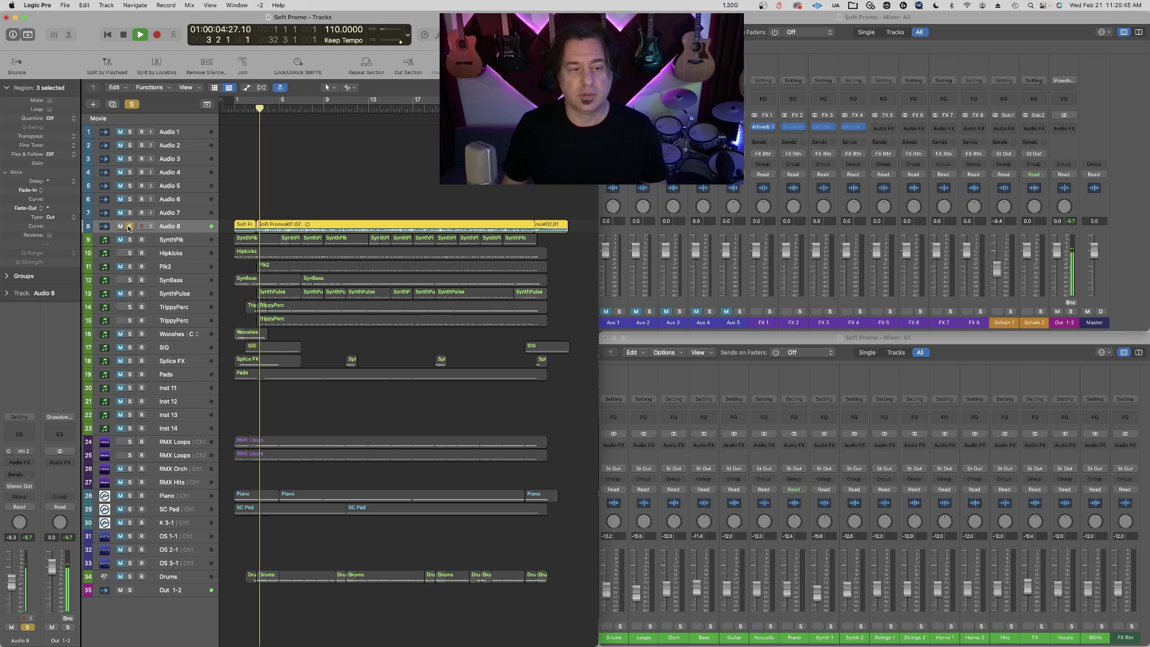
pyautogui.press('space')
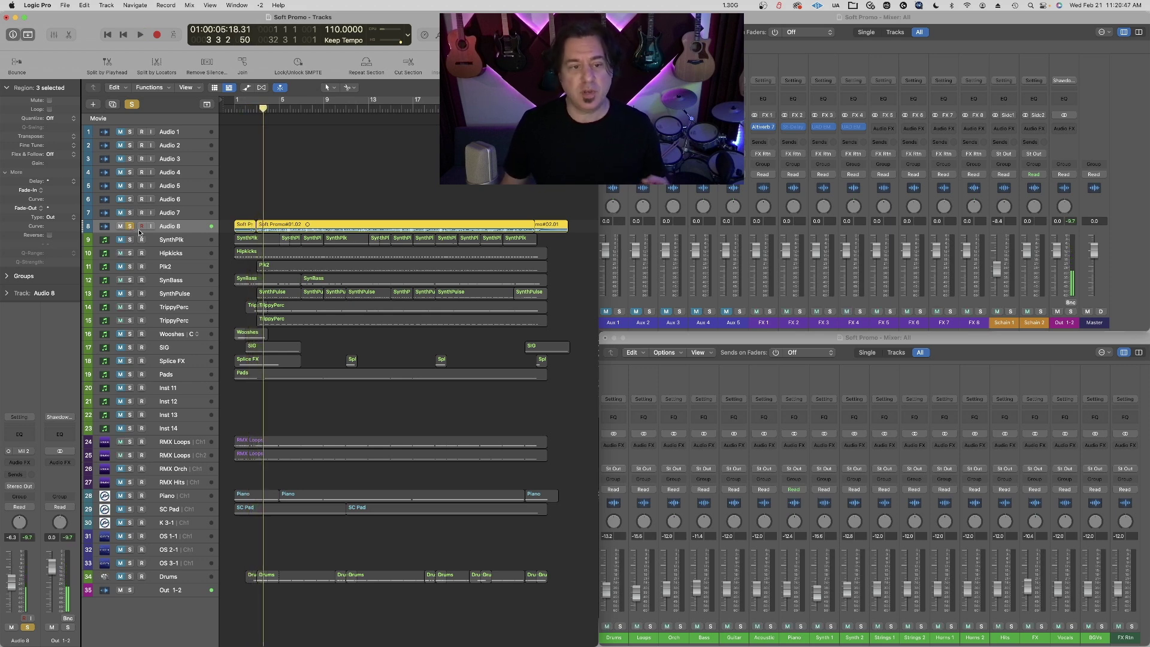
pyautogui.click(29, 487)
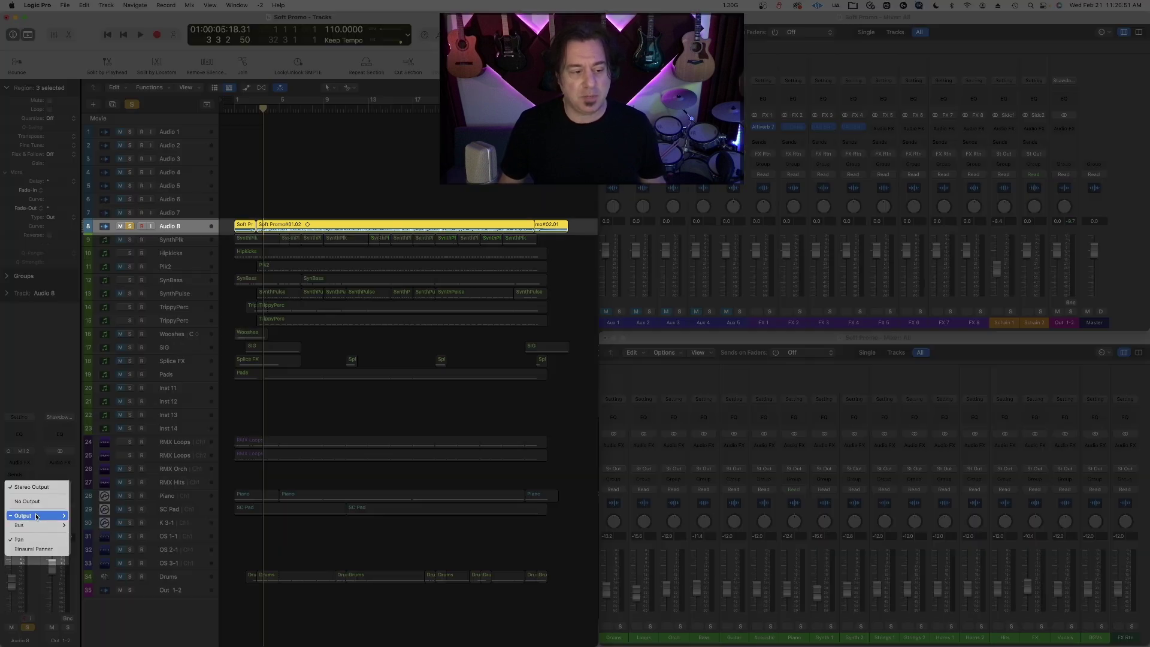
pyautogui.moveTo(36, 518)
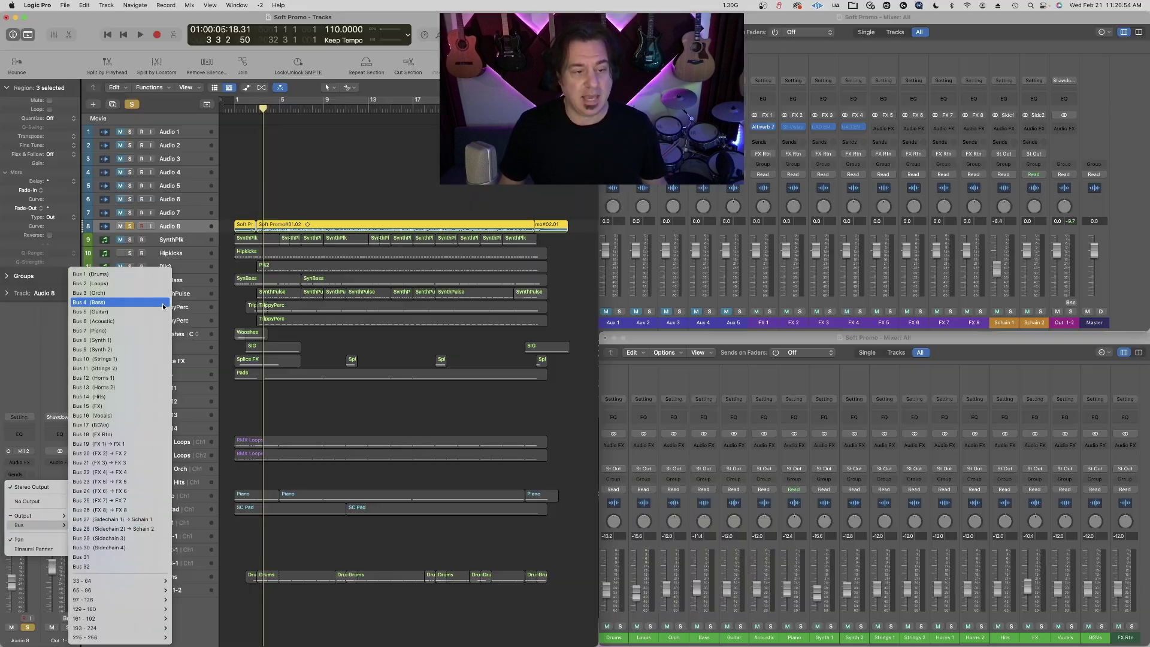
pyautogui.click(205, 299)
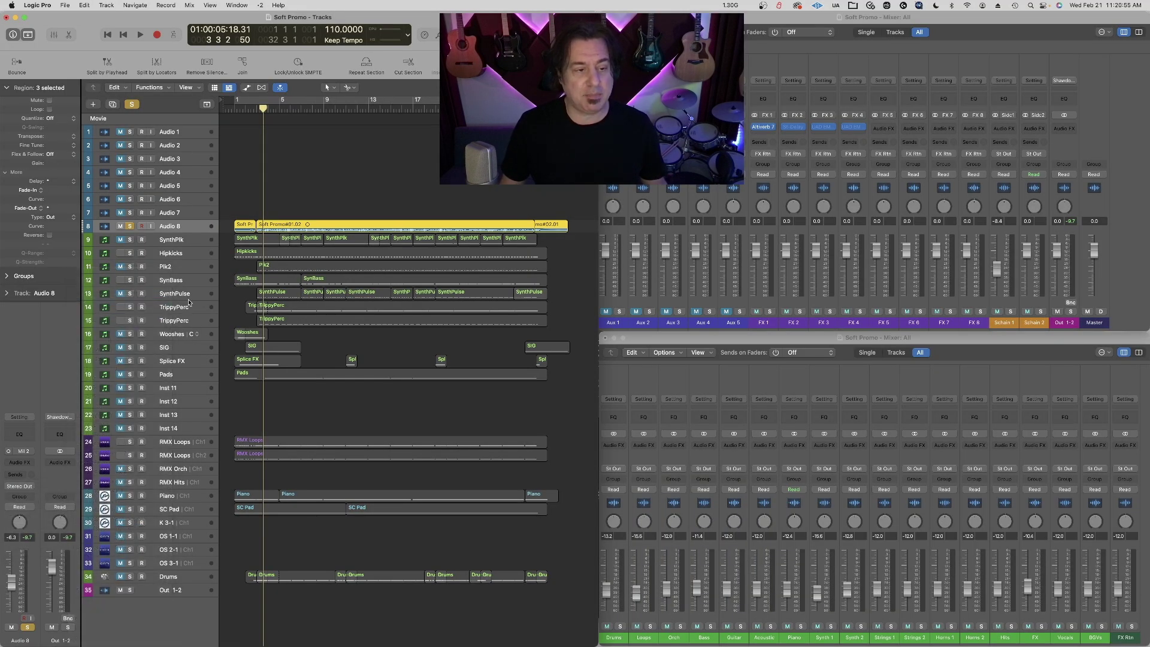
# - Reroute the SynBass track's output to Bus 9 (Synth 2)
pyautogui.click(187, 280)
pyautogui.click(31, 473)
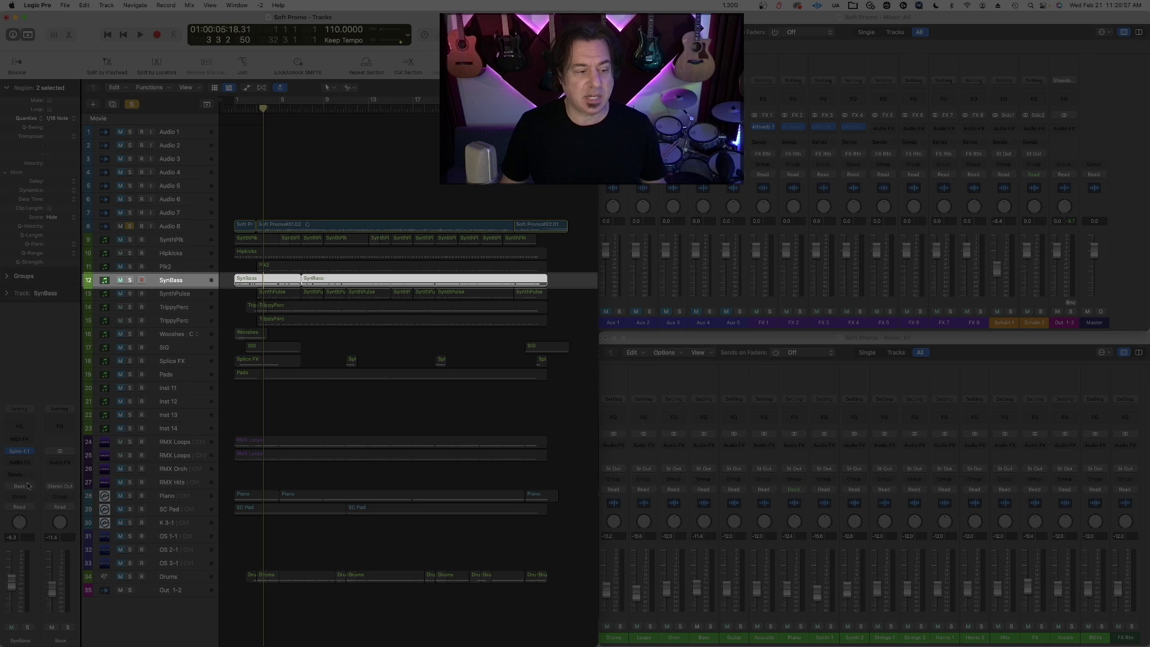
pyautogui.click(28, 485)
pyautogui.moveTo(42, 525)
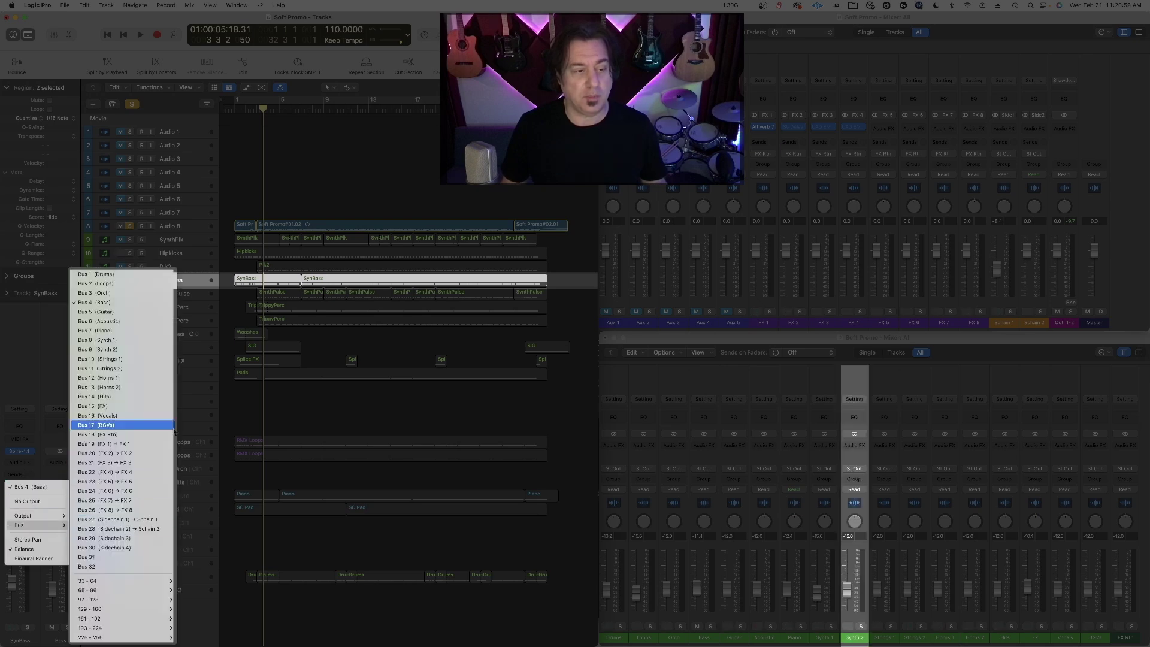
pyautogui.click(133, 351)
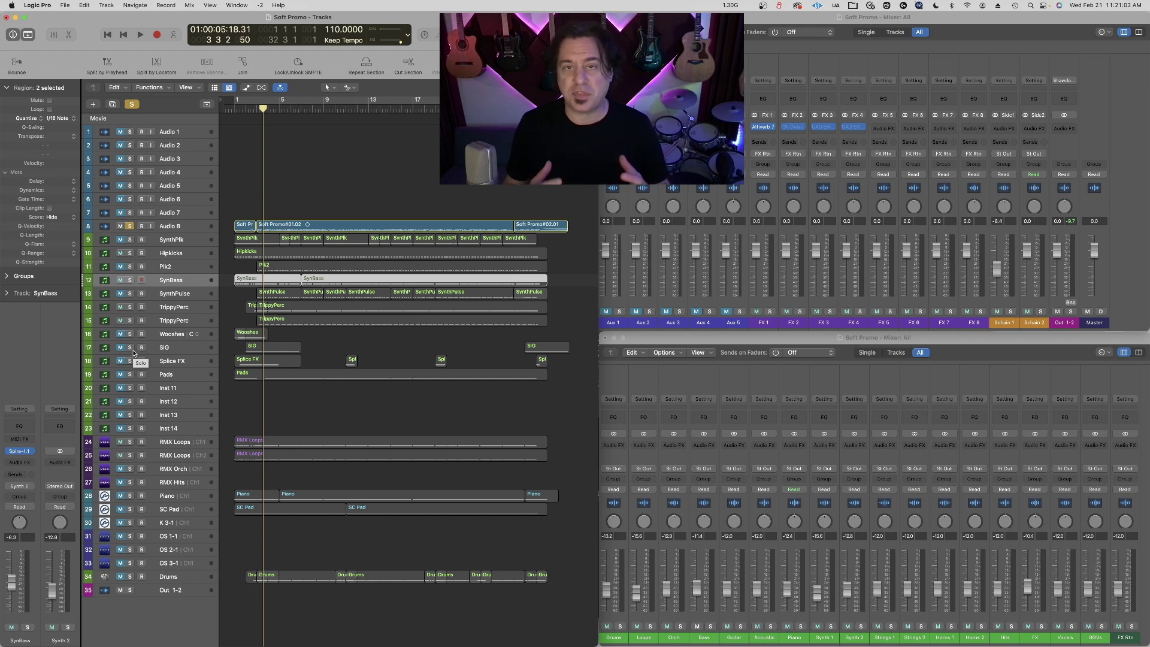
# - Clear the solo on Audio 8 and play the mix to check the Bass and Synth 2 channels
pyautogui.click(128, 227)
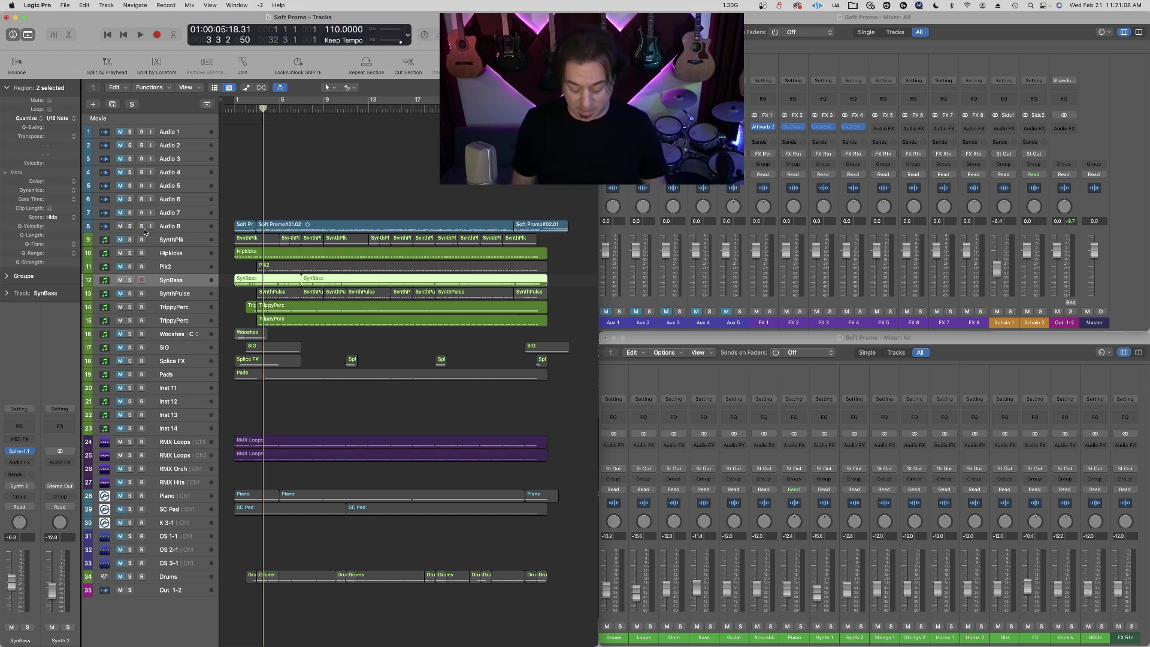
pyautogui.press('space')
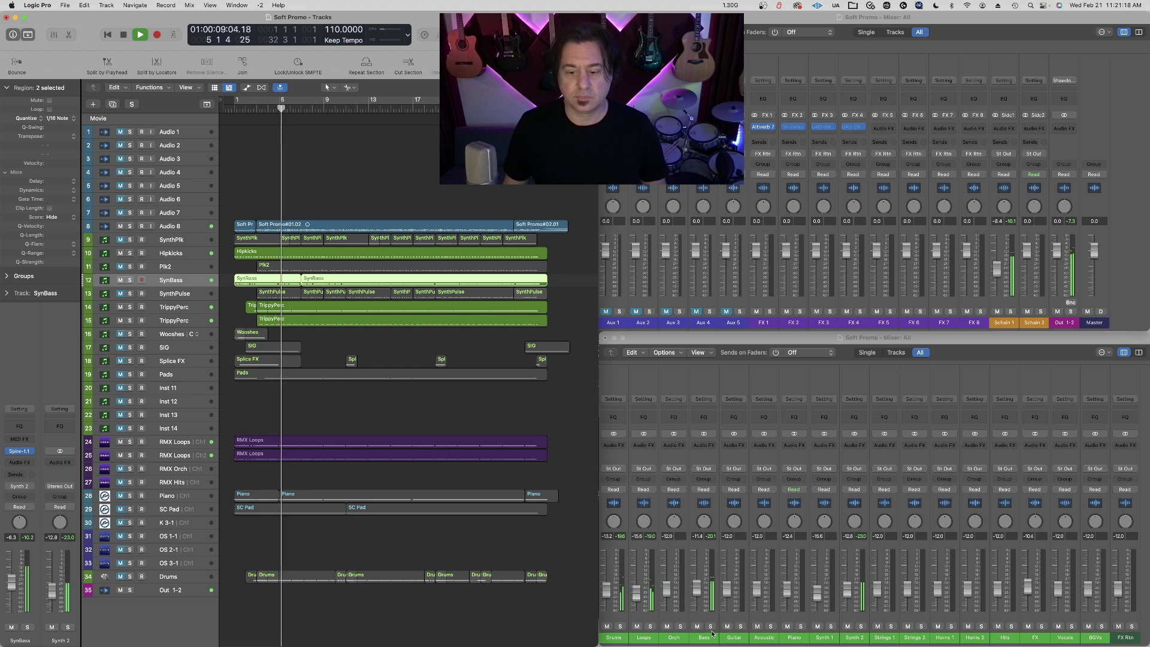
pyautogui.press('space')
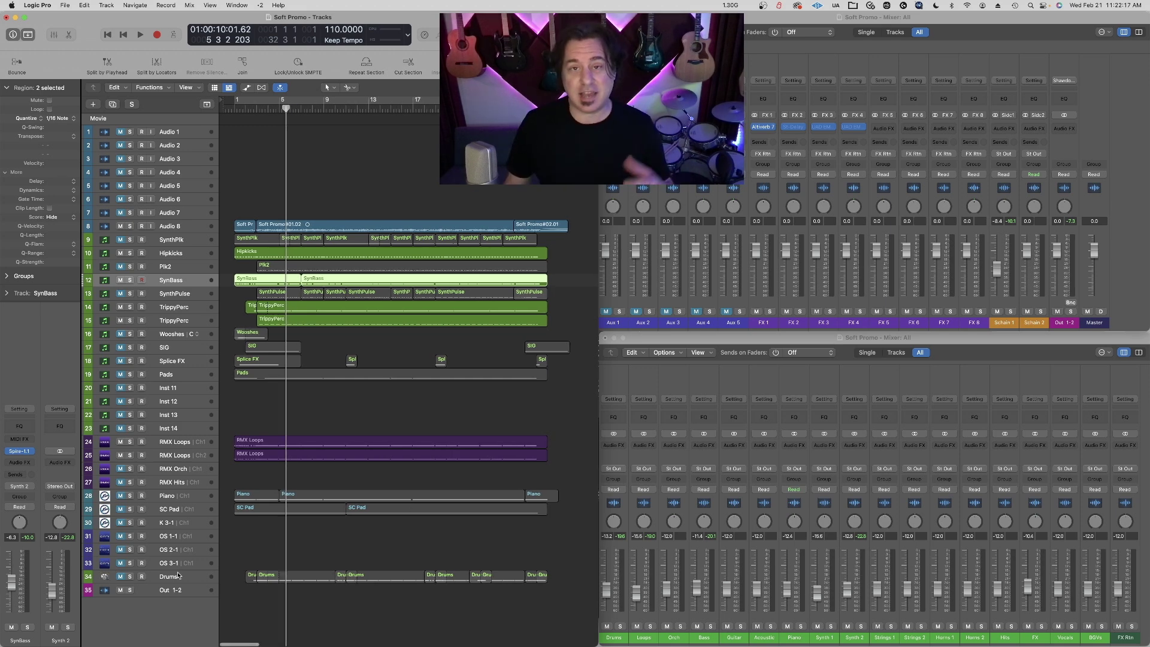
# - Unmute the Drums track, audition it soloed from around bar 2, and clear its solo
pyautogui.click(120, 577)
pyautogui.click(130, 577)
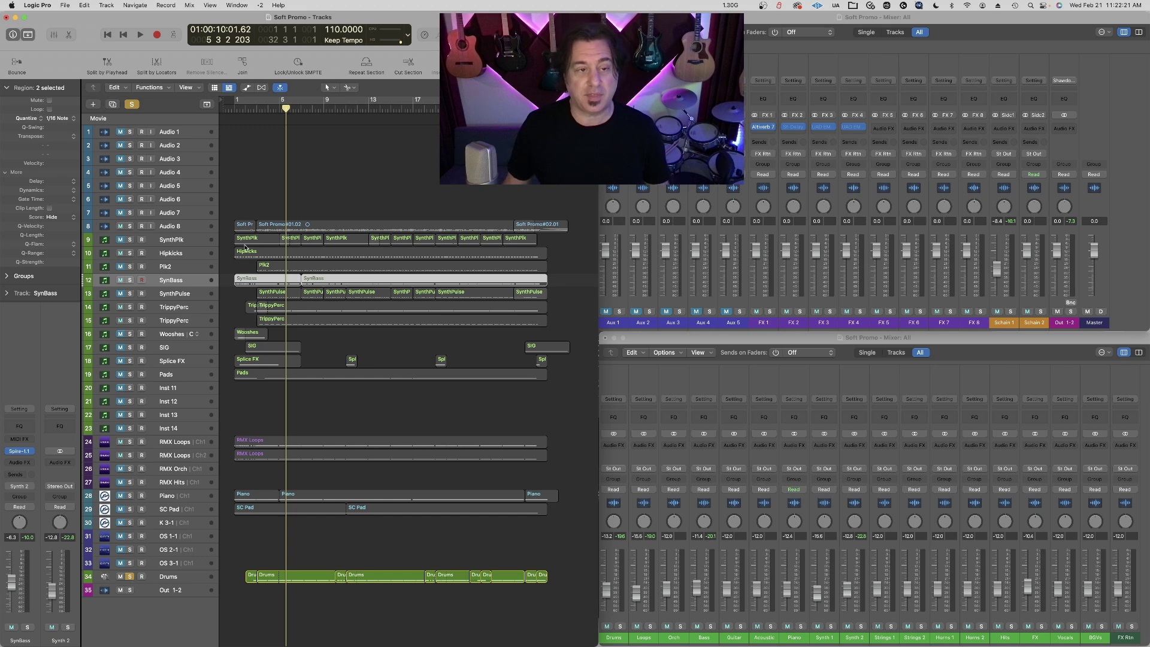
pyautogui.doubleClick(251, 109)
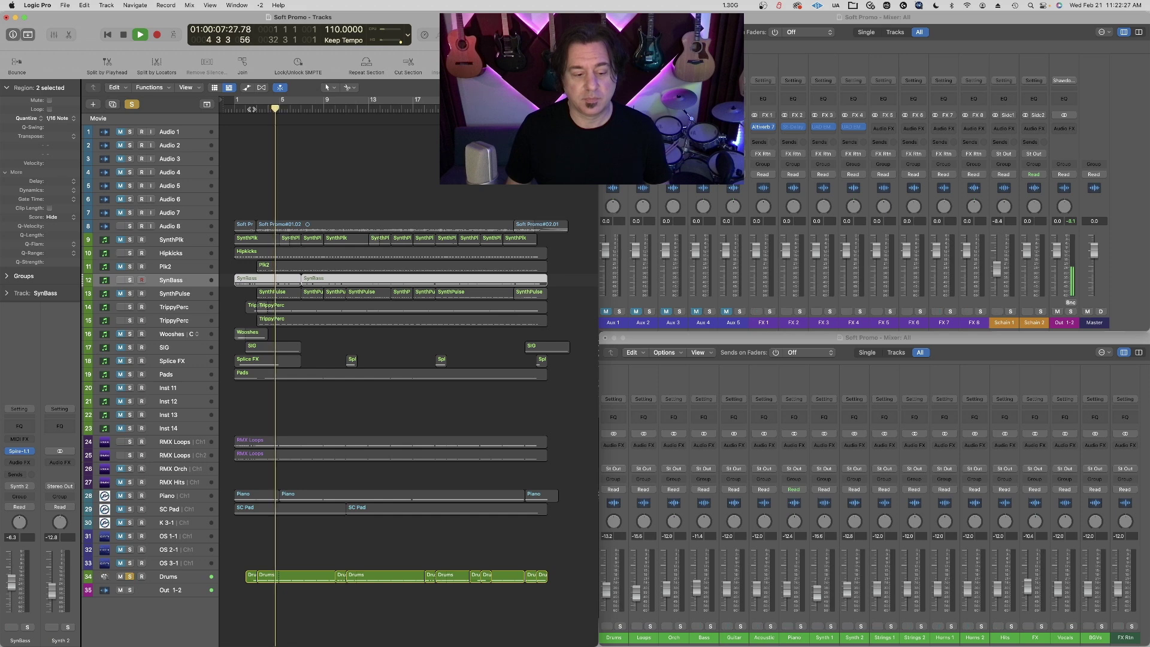
pyautogui.press('space')
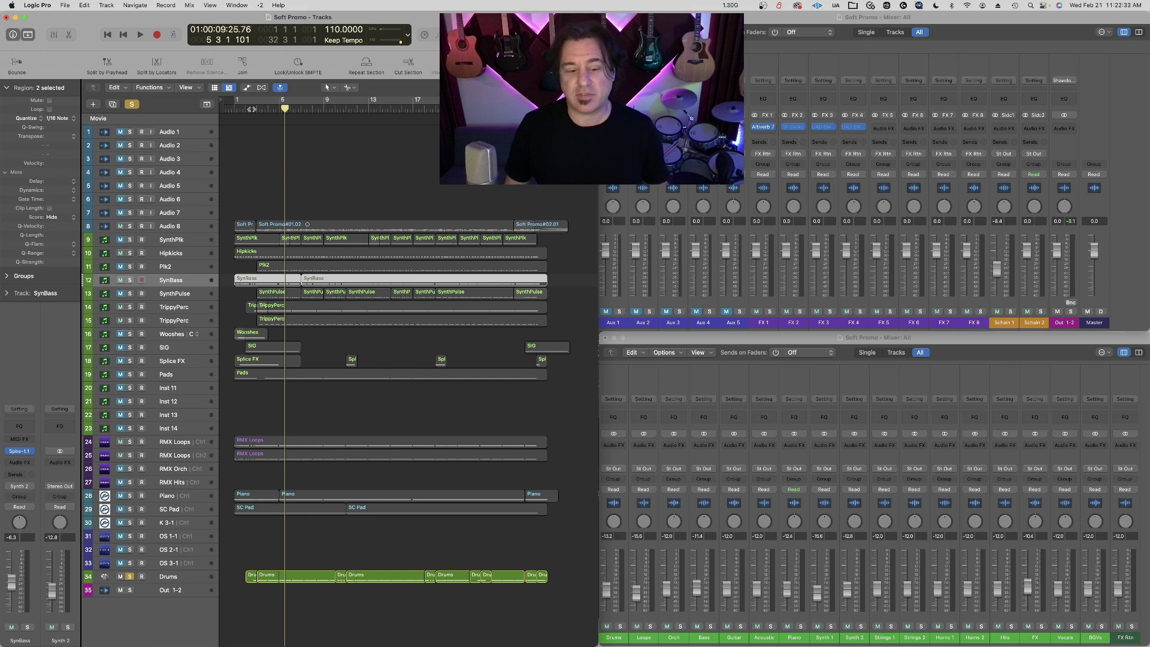
pyautogui.click(129, 576)
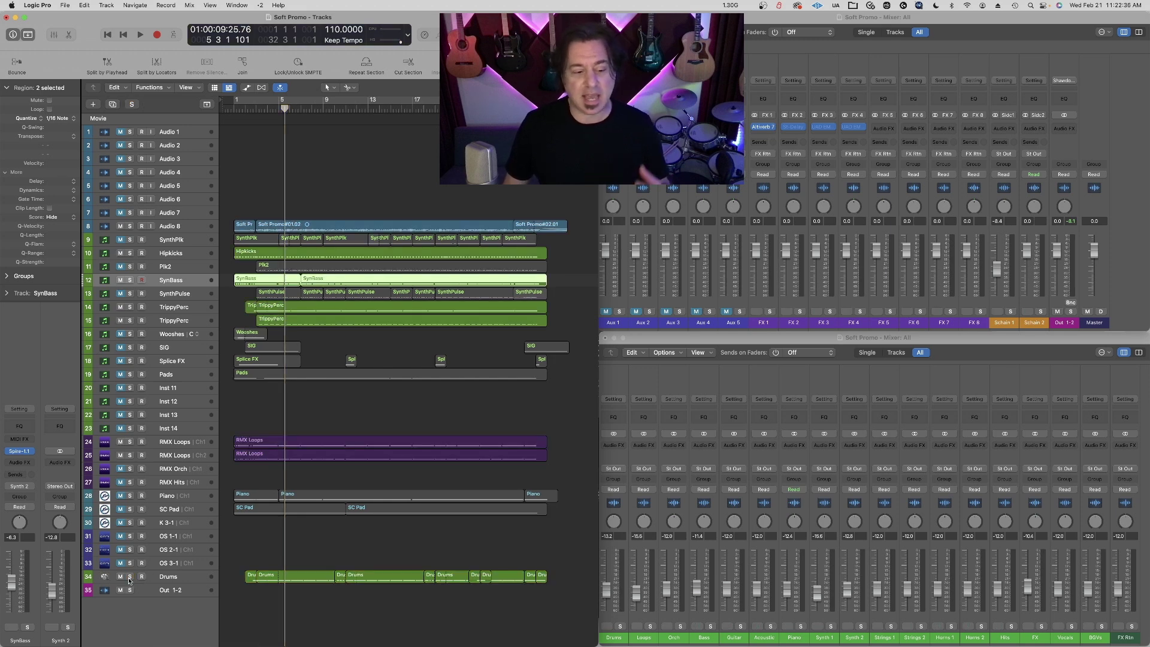
# - Route the Drums track's output to Bus 1 (Drums) and play the mix from the start to check its level
pyautogui.click(179, 576)
pyautogui.click(20, 487)
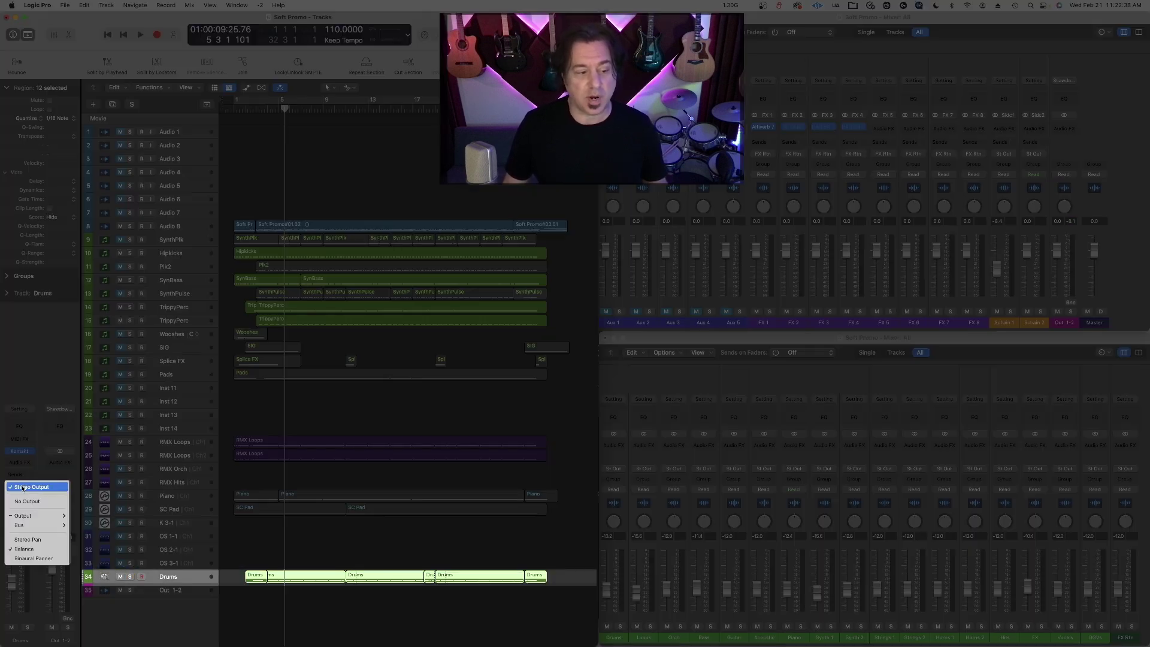
pyautogui.moveTo(27, 525)
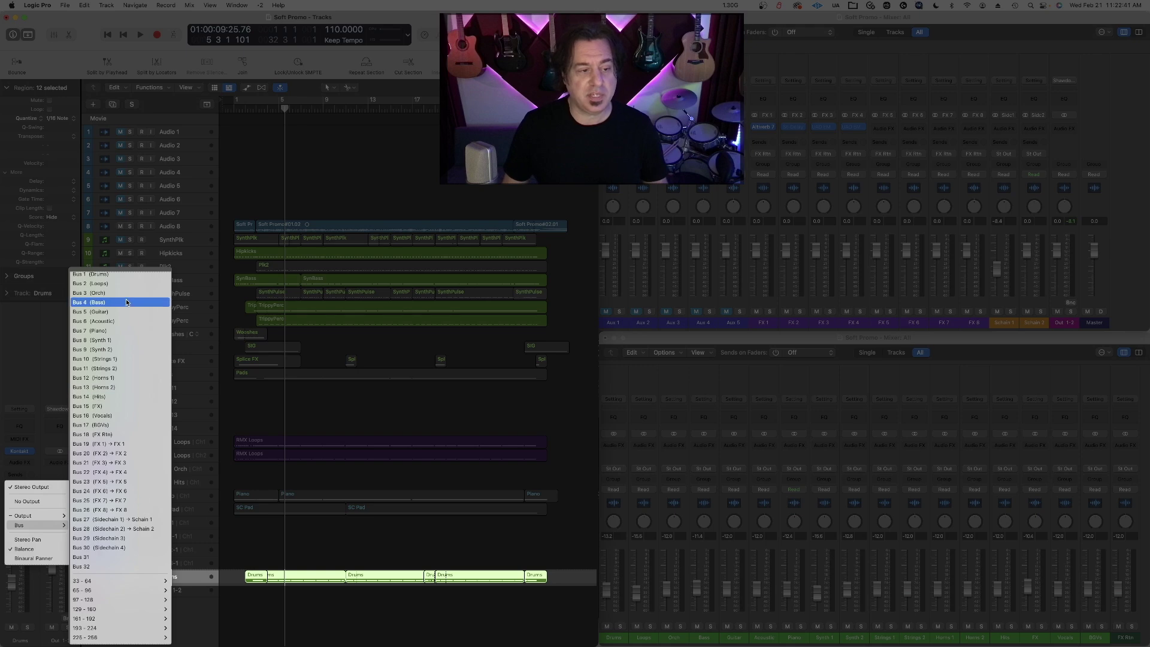
pyautogui.click(128, 275)
pyautogui.press('Return')
pyautogui.press('space')
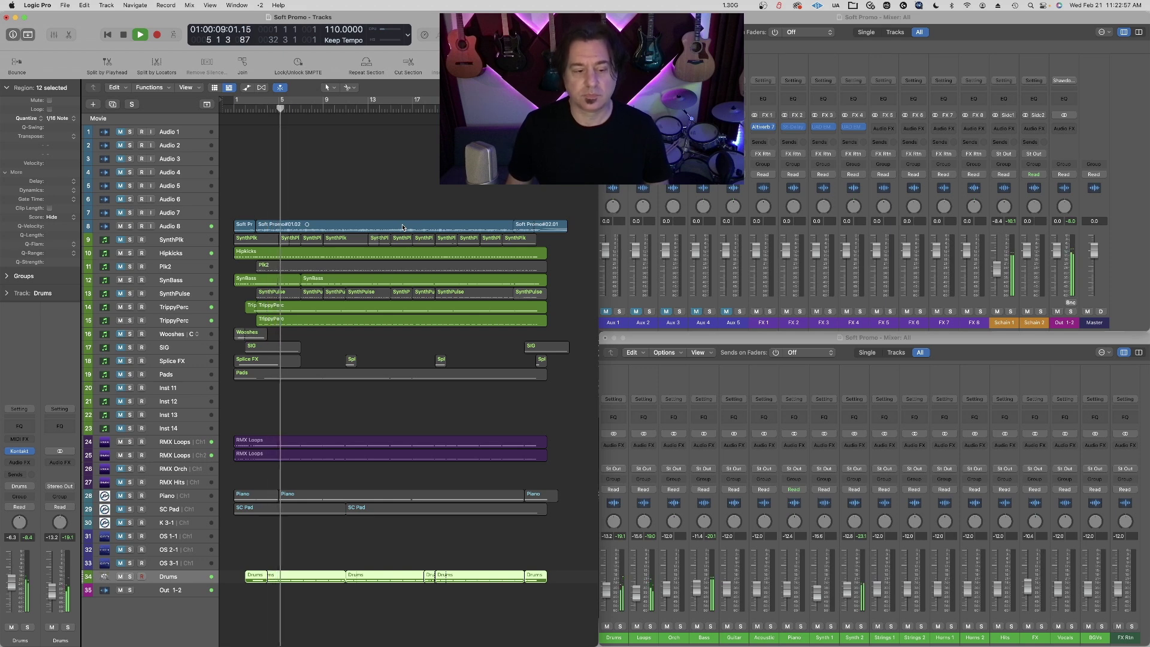
pyautogui.press('space')
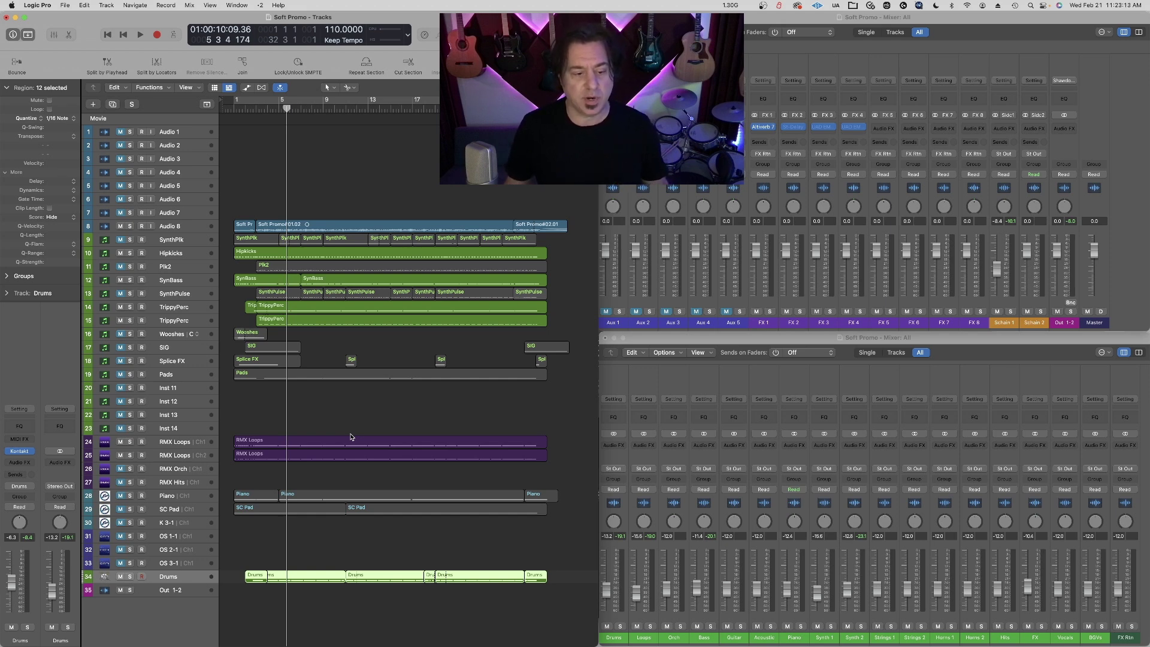
# - Play from the beginning and audition the SynthPlk, Plk2 and SynthPulse tracks together in solo
pyautogui.press('Return')
pyautogui.press('space')
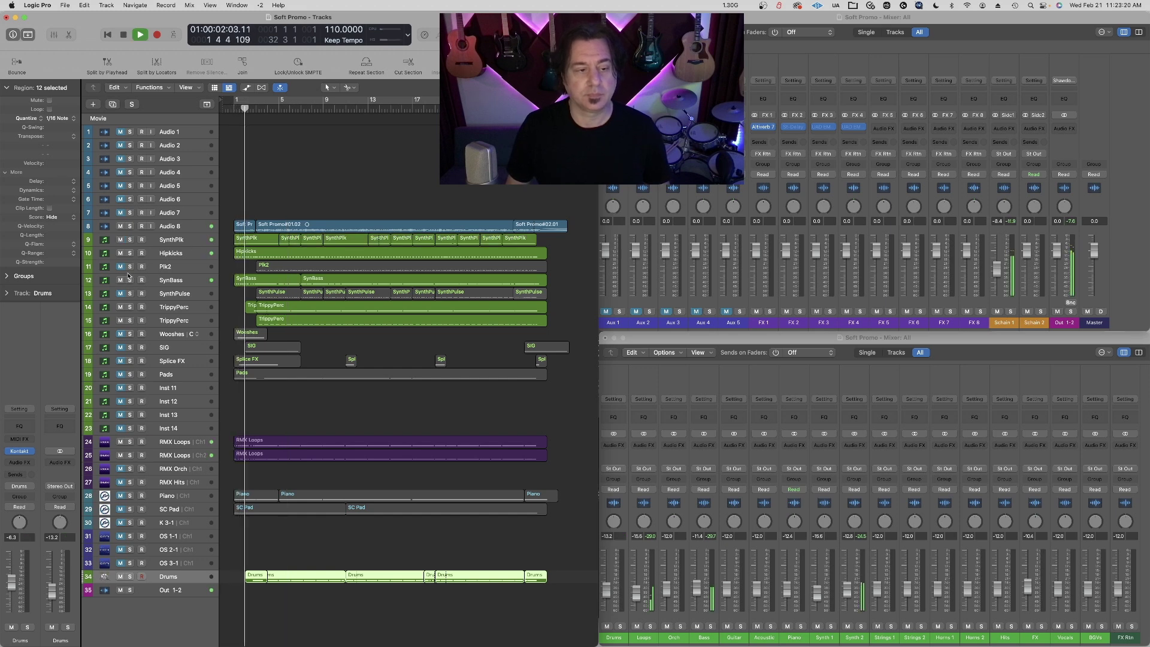
pyautogui.press('space')
pyautogui.click(130, 240)
pyautogui.press('Return')
pyautogui.press('space')
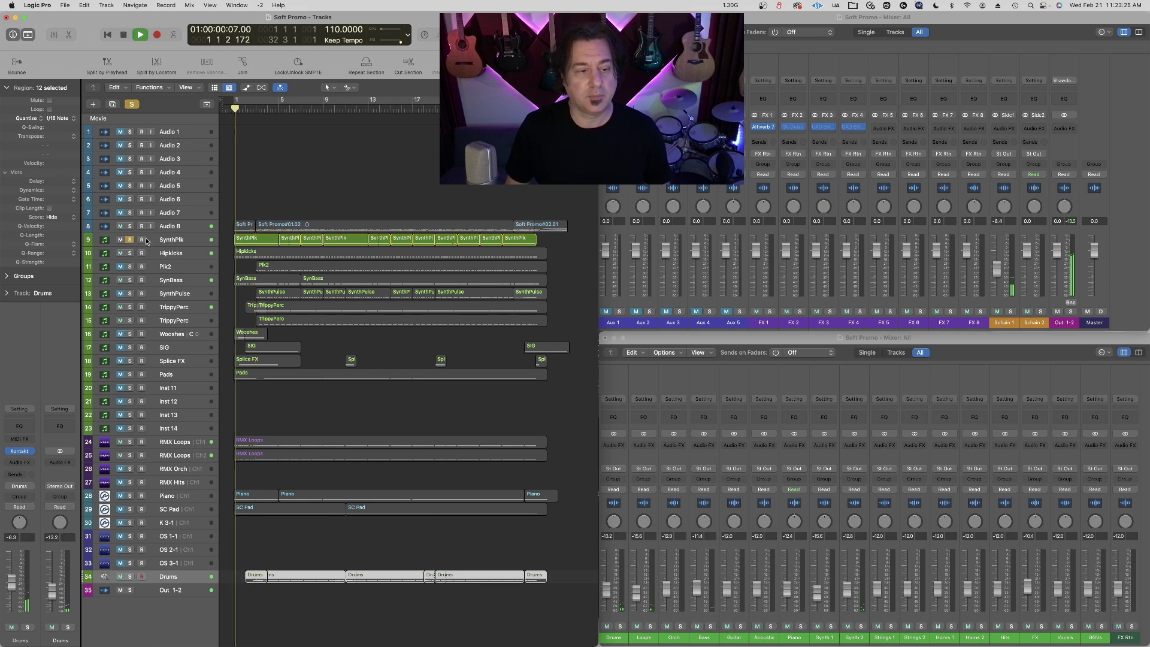
pyautogui.click(129, 267)
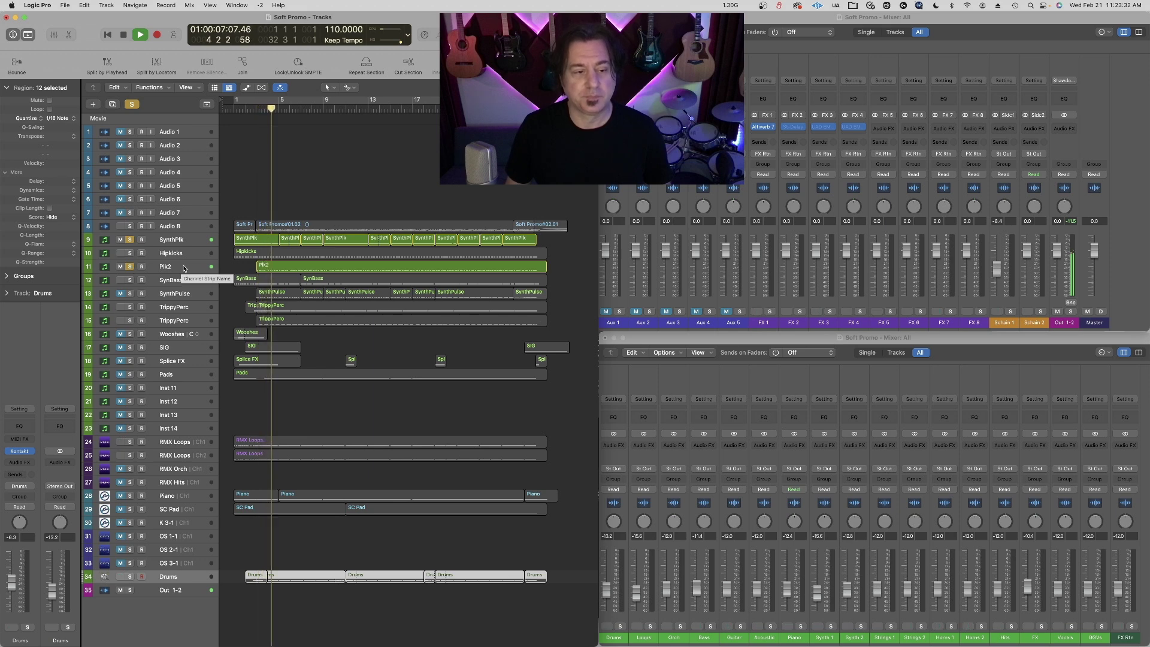
pyautogui.click(130, 294)
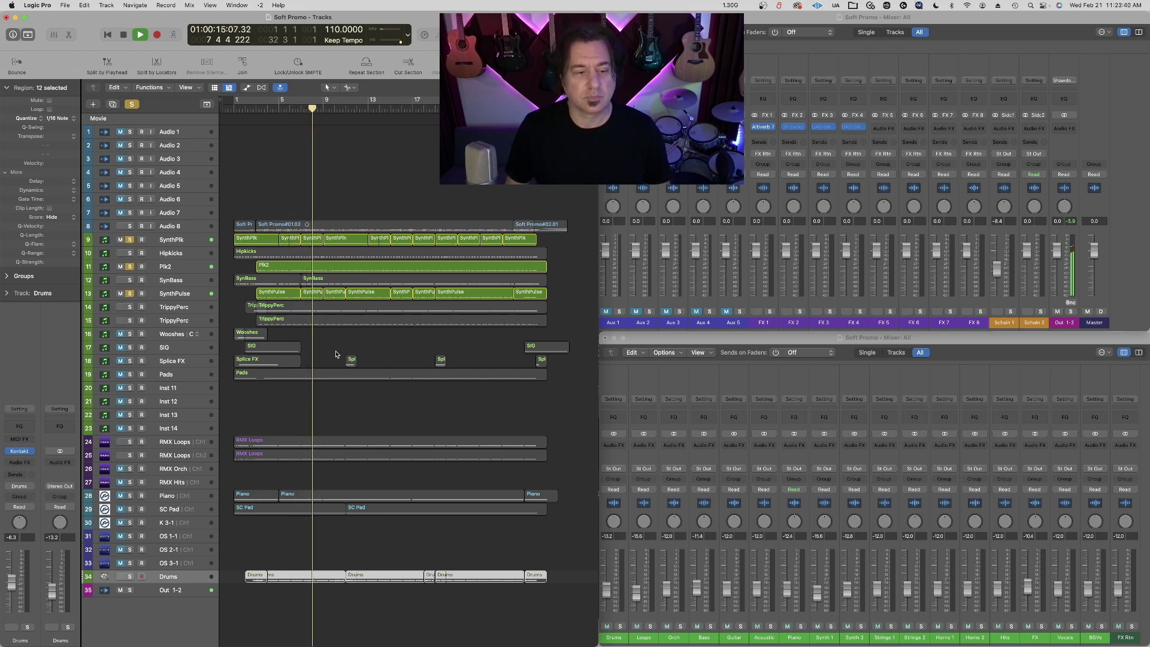
pyautogui.press('space')
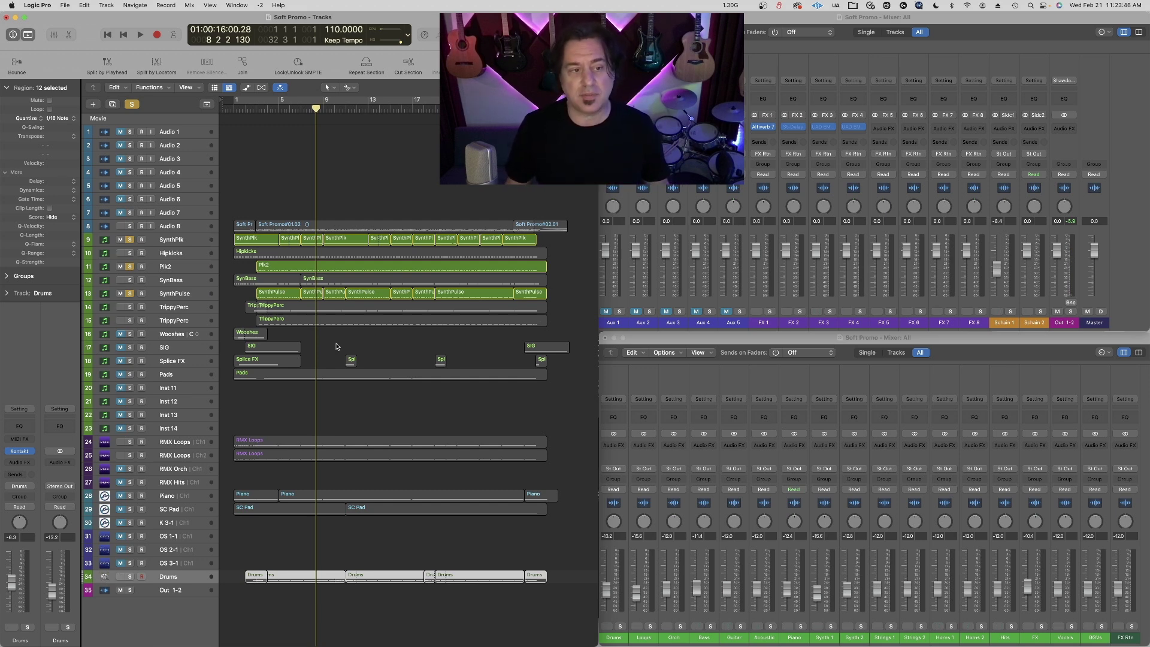
# - Route the SynthPlk, Plk2 and SynthPulse tracks together to Bus 8 (Synth 1) and clear their solo
pyautogui.click(200, 239)
pyautogui.keyDown('super'); pyautogui.click(198, 267); pyautogui.keyUp('super')
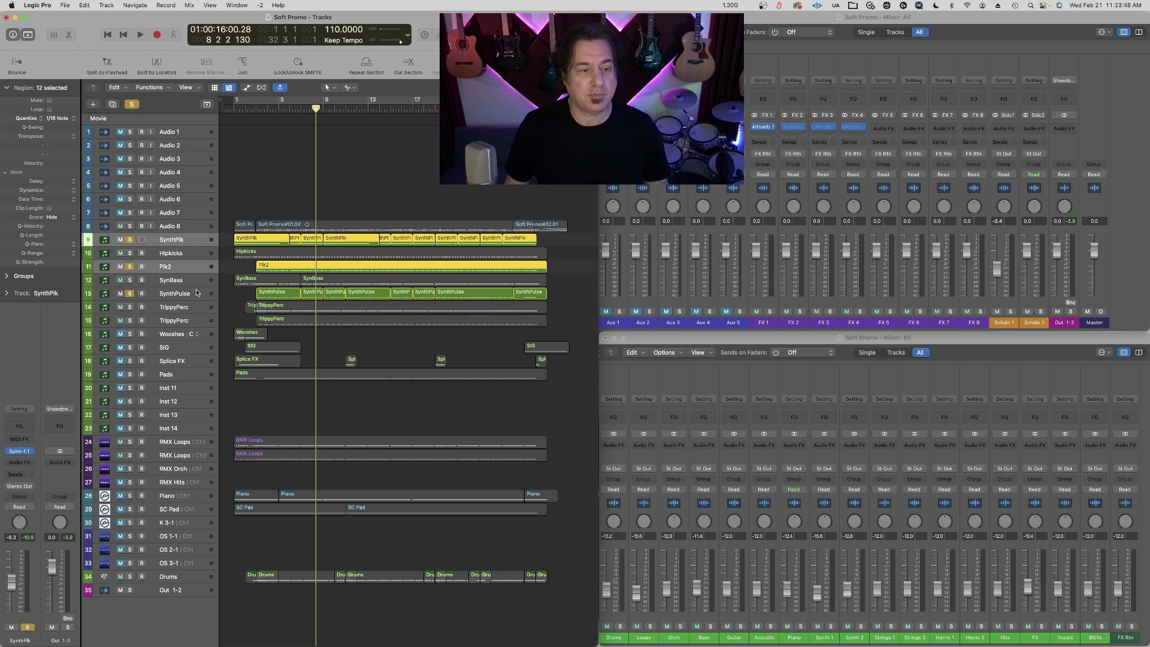
pyautogui.keyDown('super'); pyautogui.click(197, 295); pyautogui.keyUp('super')
pyautogui.click(21, 493)
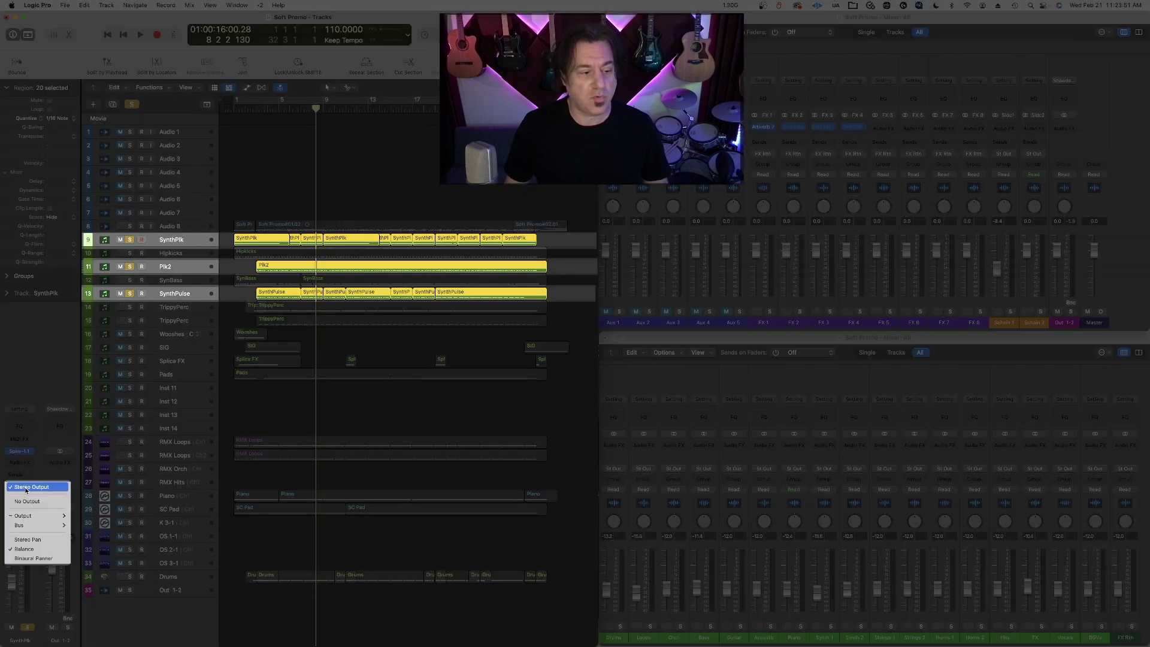
pyautogui.moveTo(24, 524)
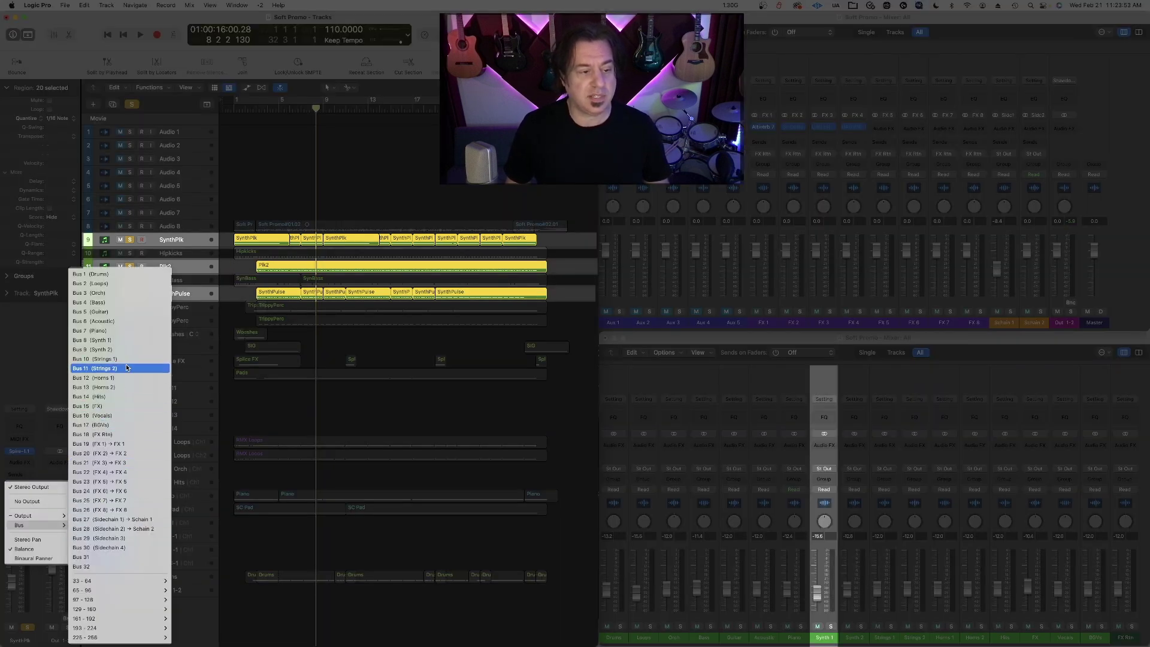
pyautogui.click(125, 340)
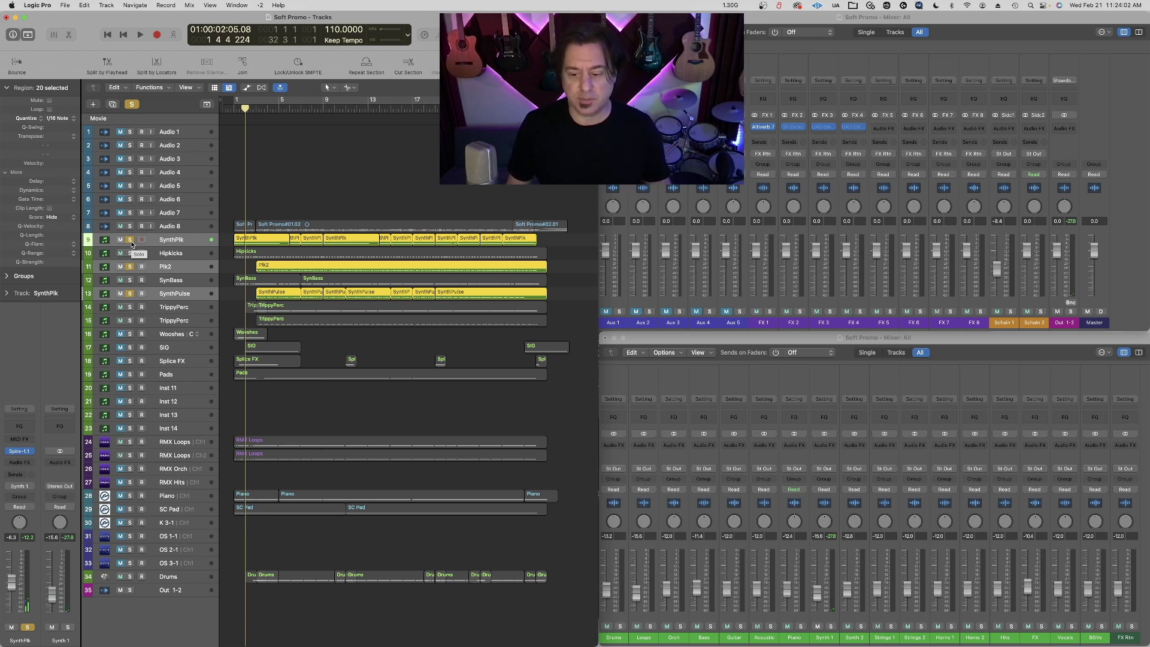
pyautogui.keyDown('alt'); pyautogui.click(130, 240); pyautogui.keyUp('alt')
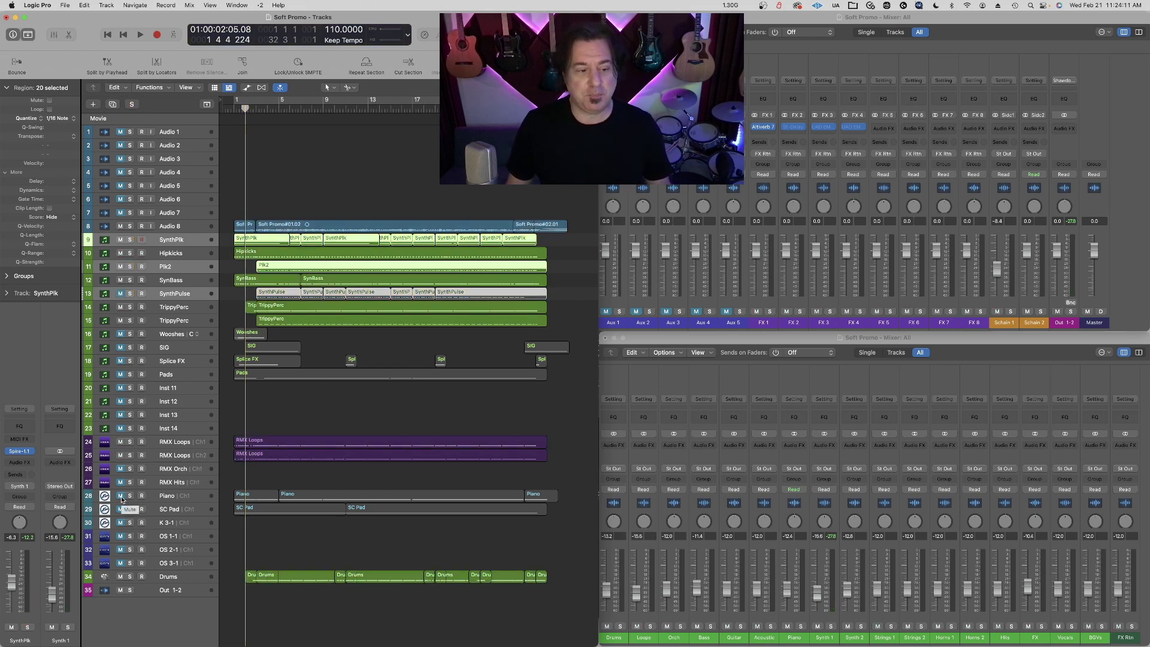
# - Unmute and solo the Piano track and play it back from the beginning
pyautogui.click(120, 497)
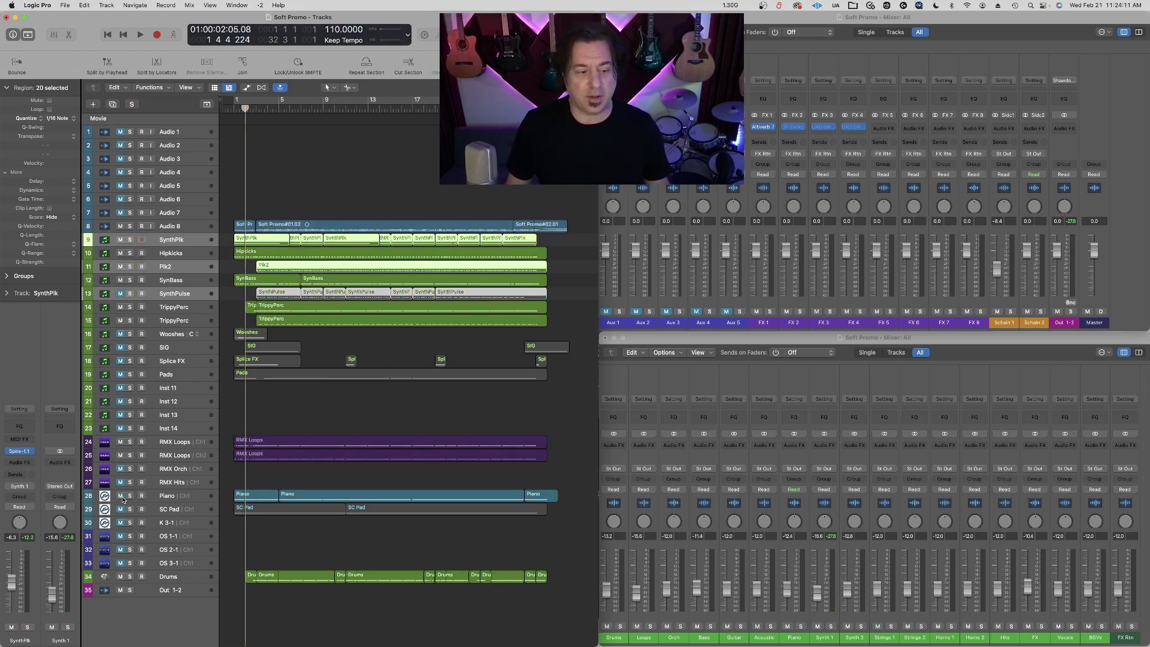
pyautogui.click(130, 497)
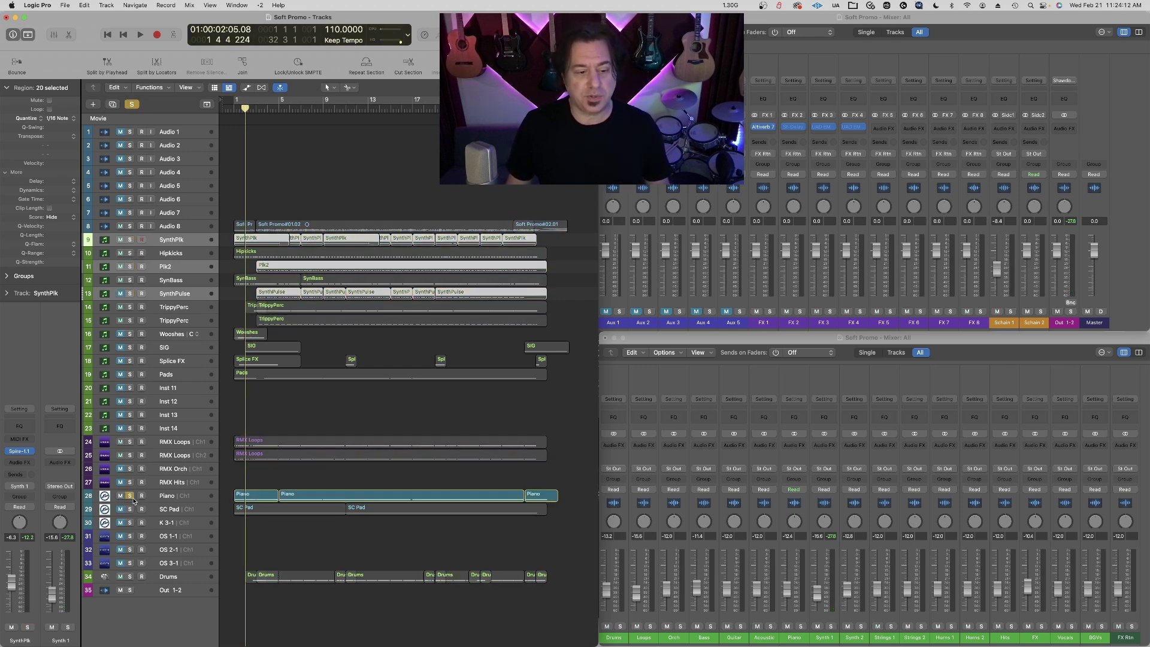
pyautogui.click(231, 109)
pyautogui.press('space')
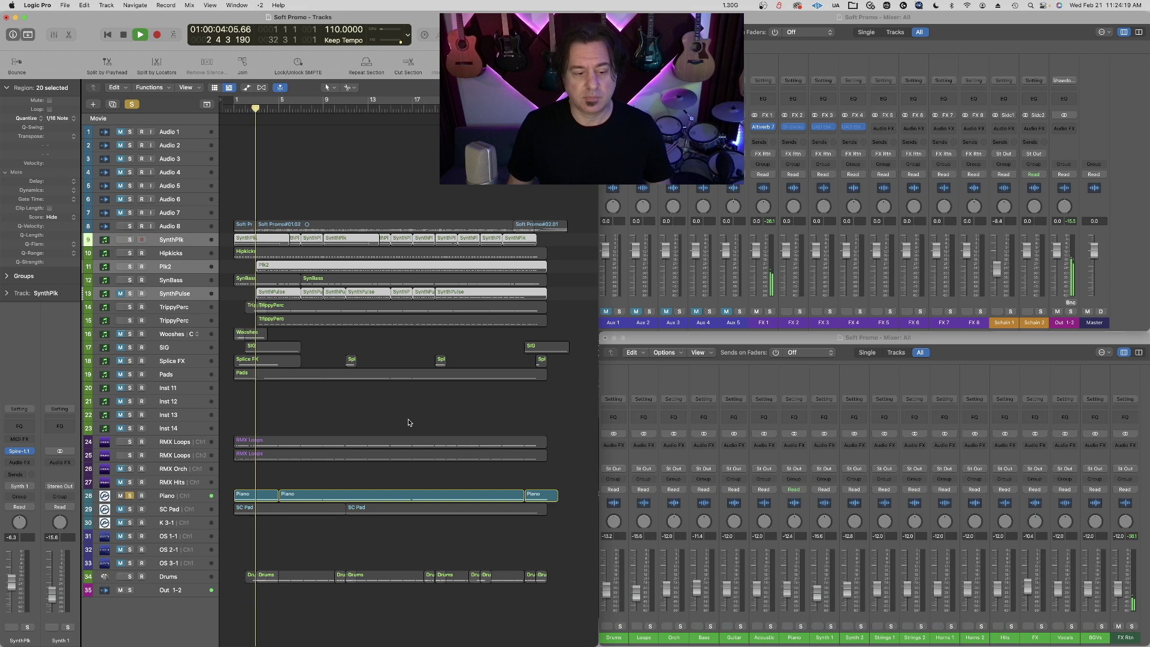
pyautogui.press('space')
# - Route the Piano track's output to Bus 7 (Piano)
pyautogui.click(205, 497)
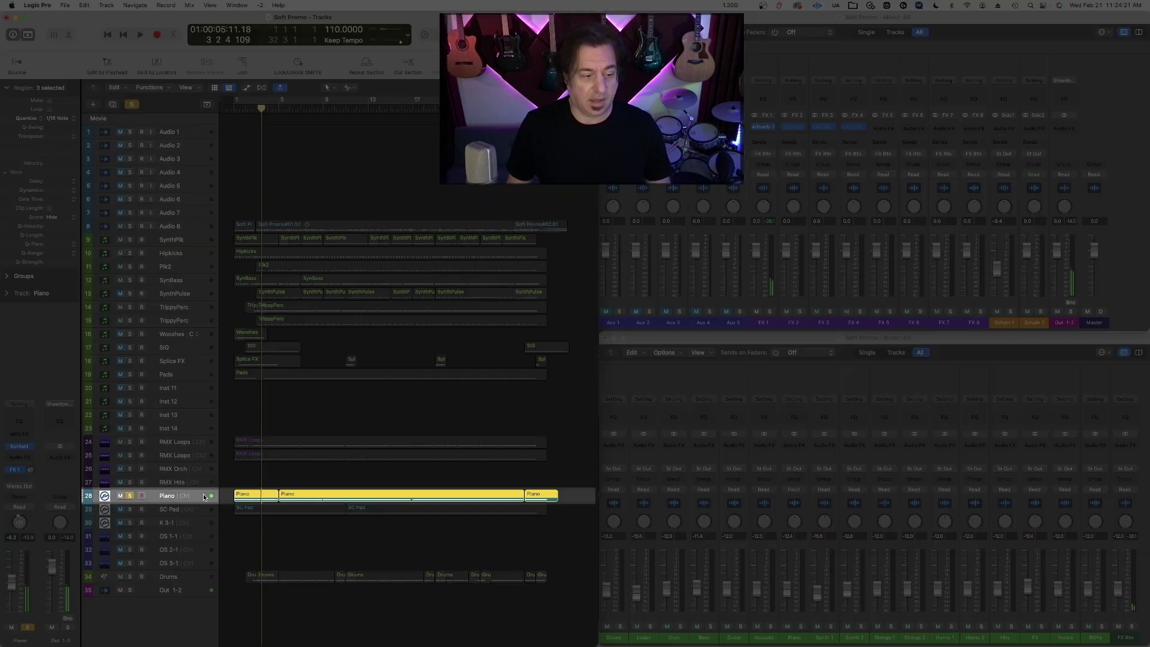
pyautogui.click(18, 485)
pyautogui.moveTo(24, 525)
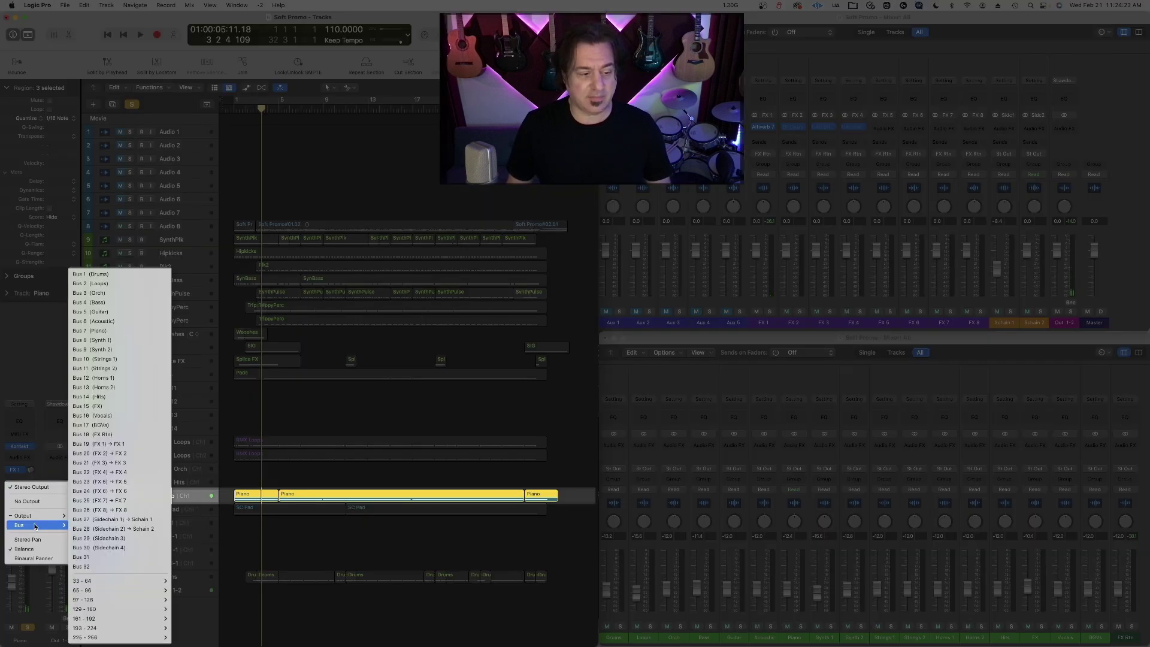
pyautogui.click(146, 331)
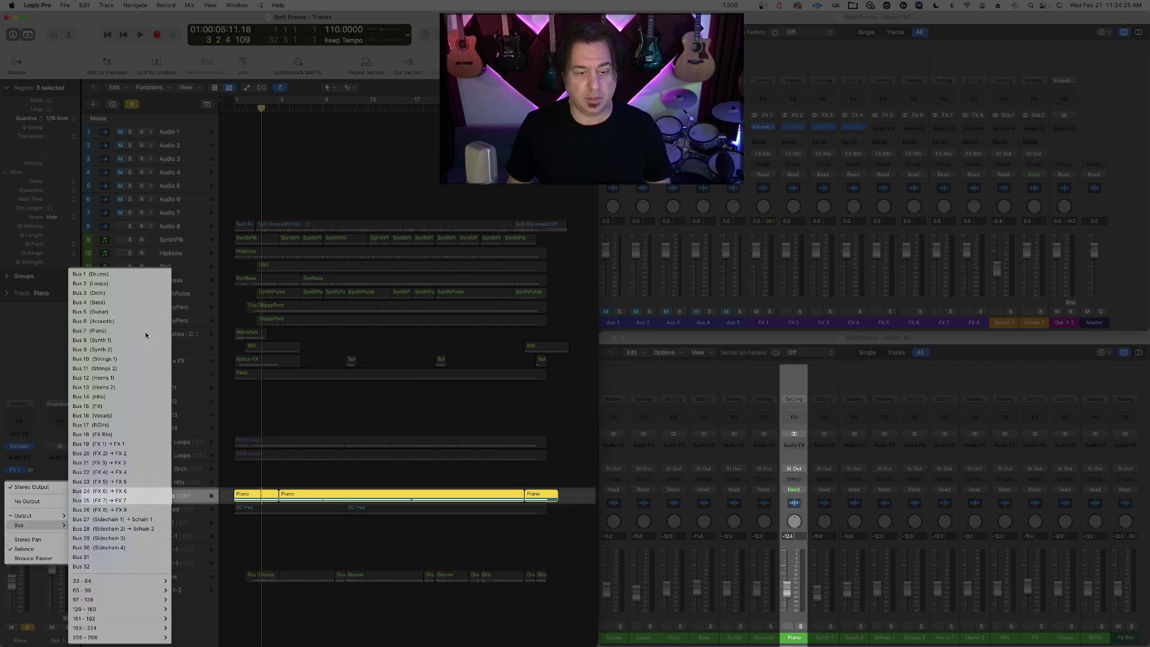
# - Play back the soloed Piano track from the beginning to check its level on the Piano bus
pyautogui.press('Return')
pyautogui.press('space')
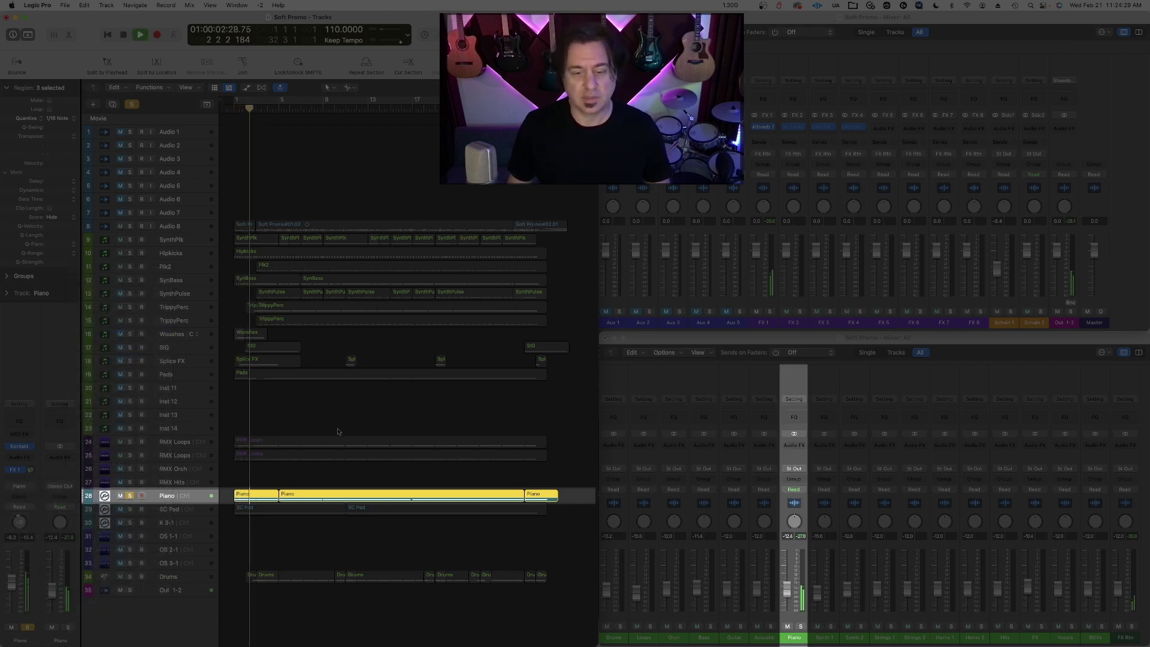
pyautogui.press('space')
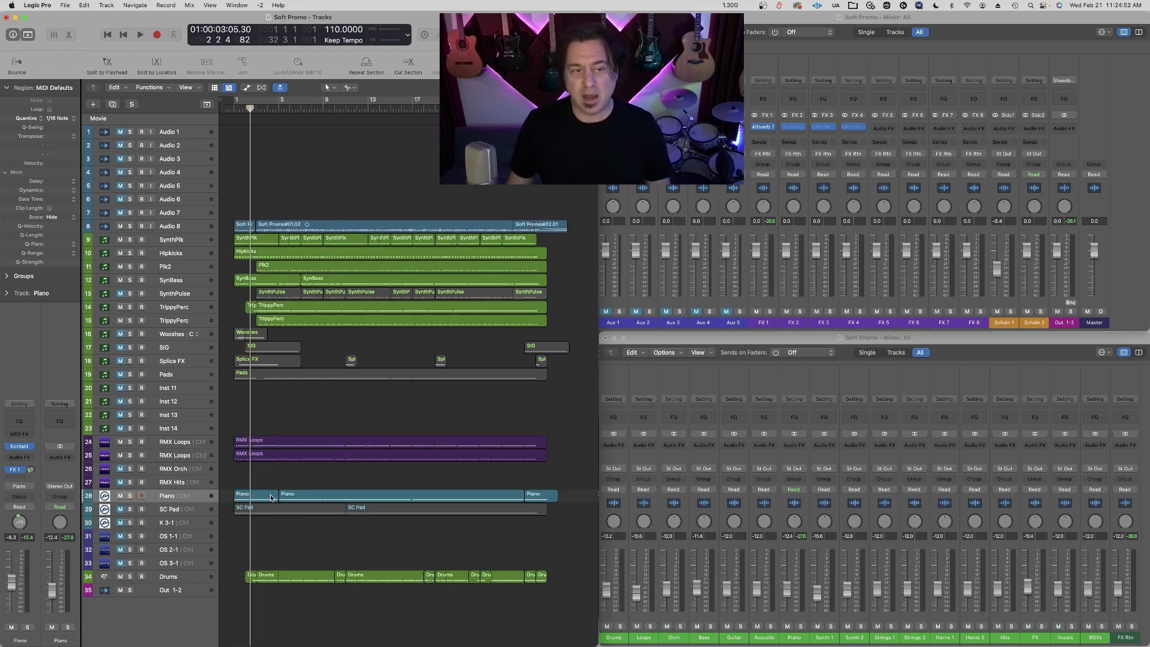
# - Return the playhead to bar 1 and play the opening bars of the unsoloed mix
pyautogui.moveTo(246, 116); pyautogui.dragTo(233, 115)
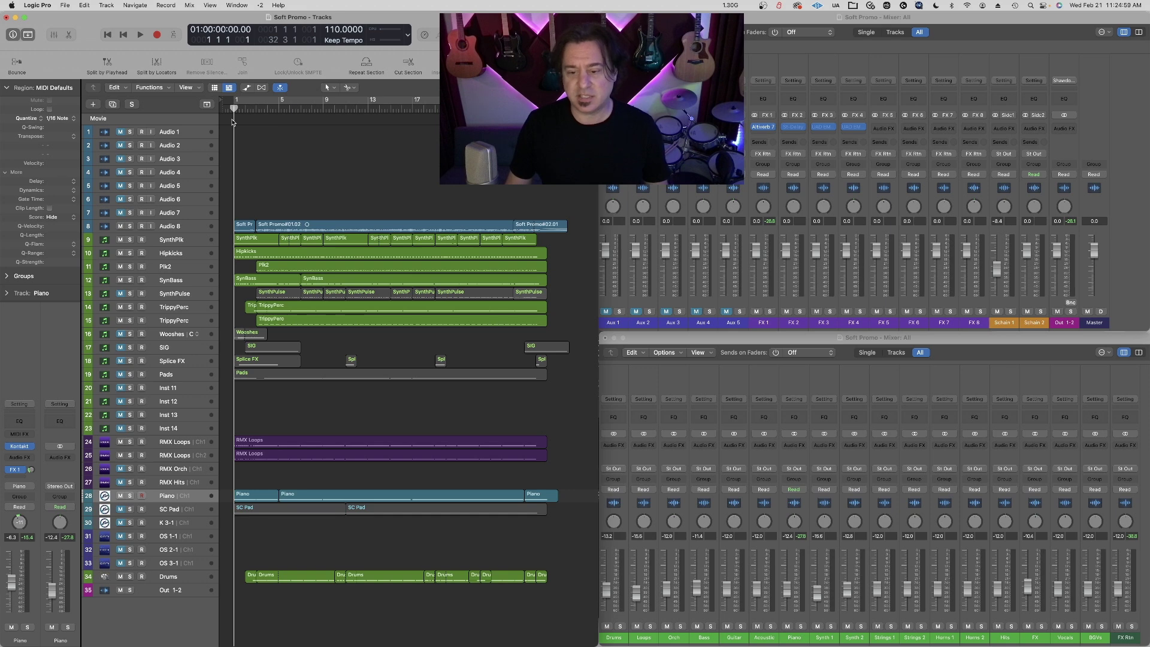
pyautogui.press('space')
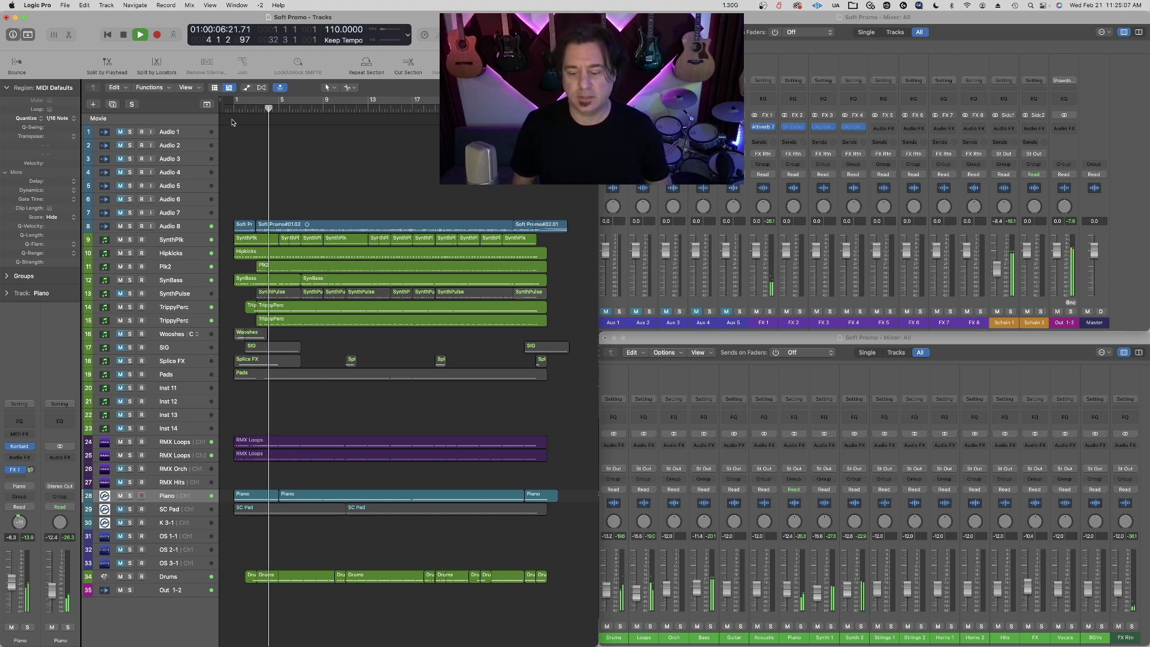
pyautogui.press('space')
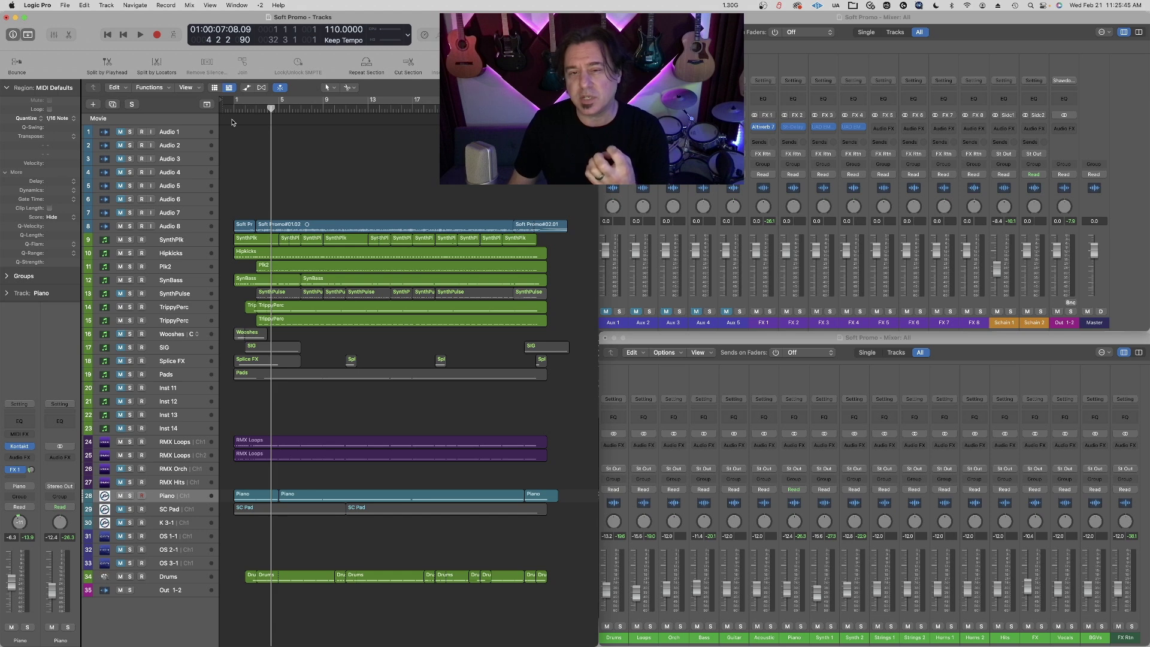
# - Unmute the SynthPulse track and play the mix from the beginning
pyautogui.click(120, 294)
pyautogui.press('Return')
pyautogui.press('space')
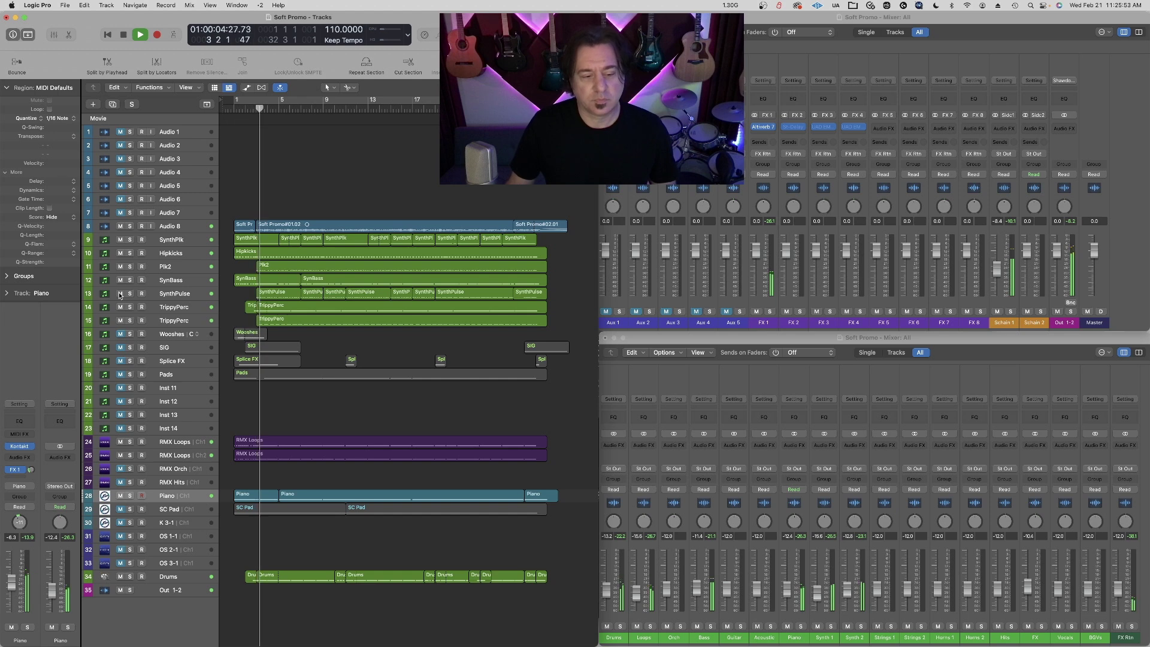
pyautogui.press('space')
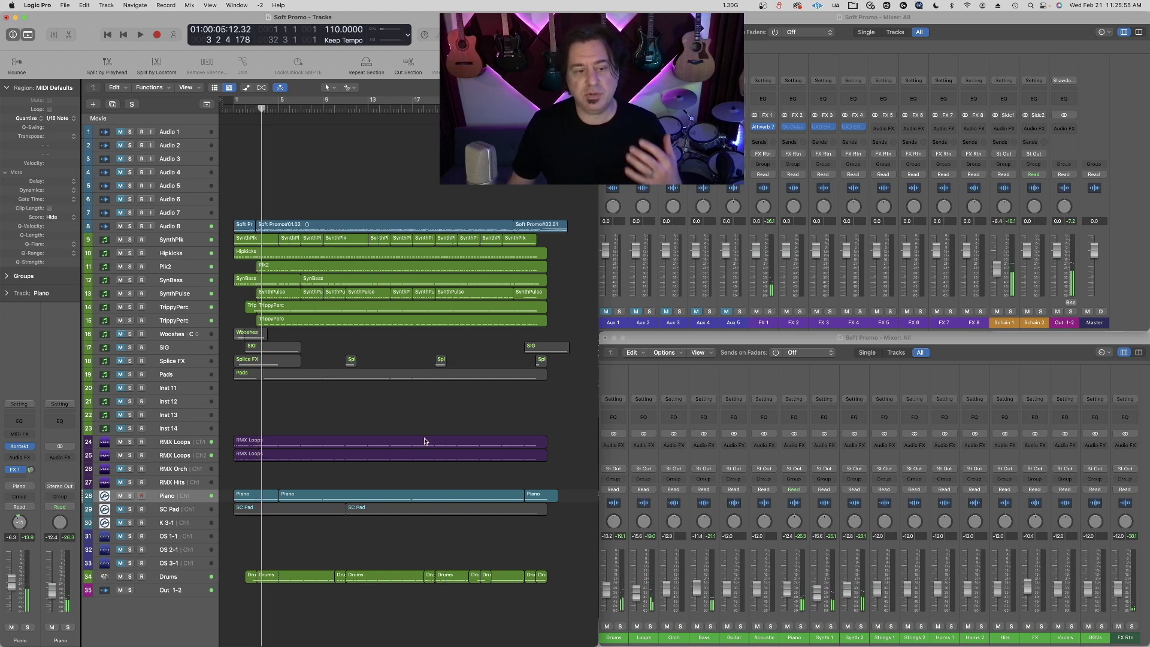
# - Unmute the Pads and SC Pad tracks, and audition Pads in solo from the beginning
pyautogui.click(120, 374)
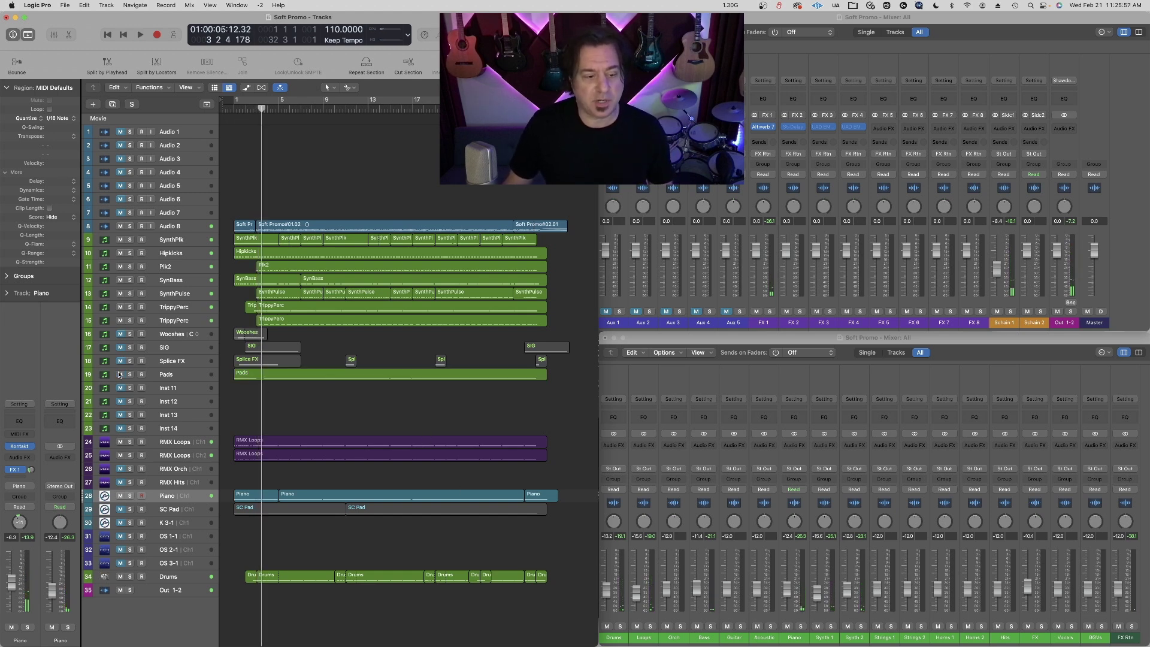
pyautogui.click(119, 509)
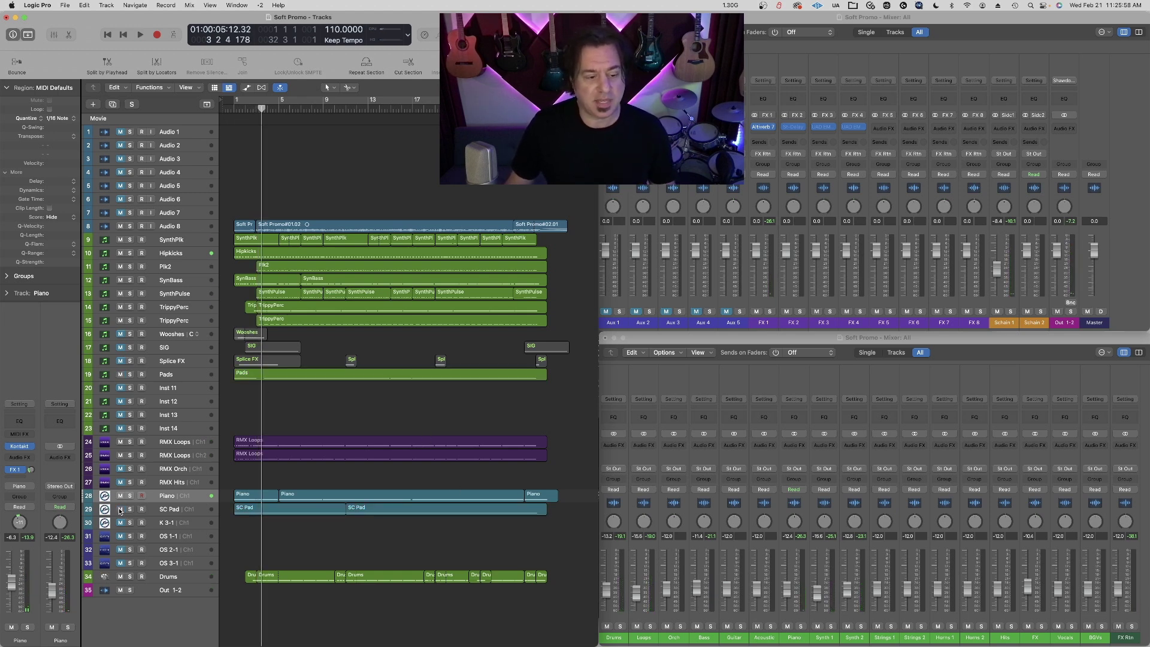
pyautogui.click(129, 374)
pyautogui.press('Return')
pyautogui.press('space')
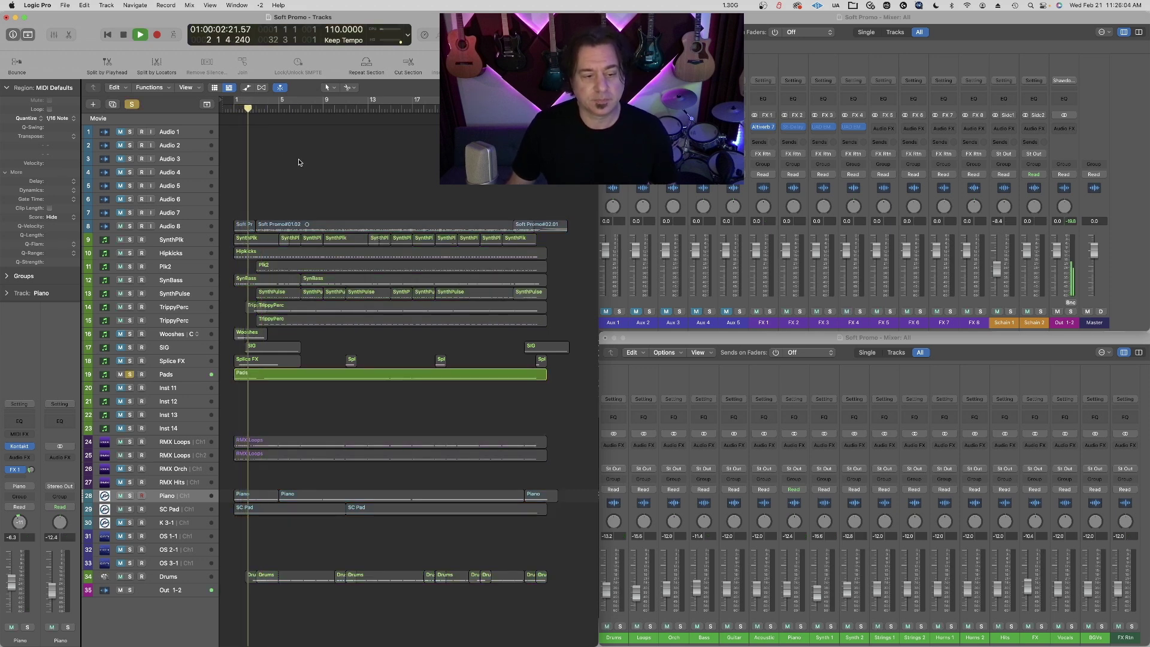
pyautogui.press('space')
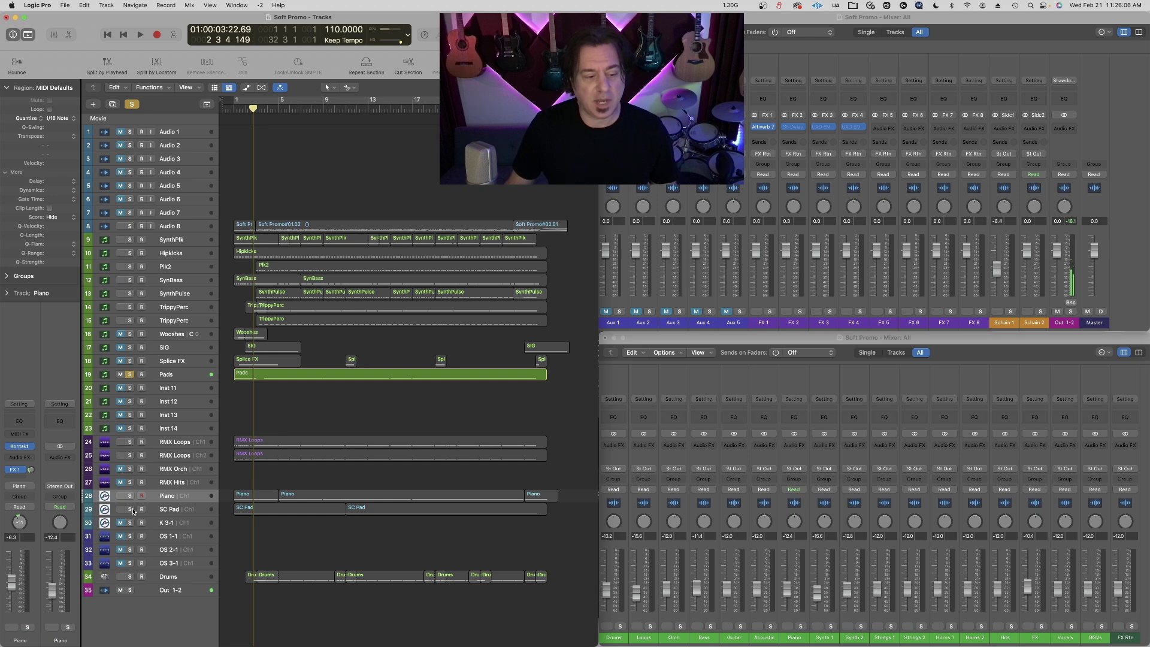
# - Switch the solo from Pads to SC Pad and audition it from the beginning
pyautogui.click(131, 510)
pyautogui.click(131, 375)
pyautogui.press('Return')
pyautogui.press('space')
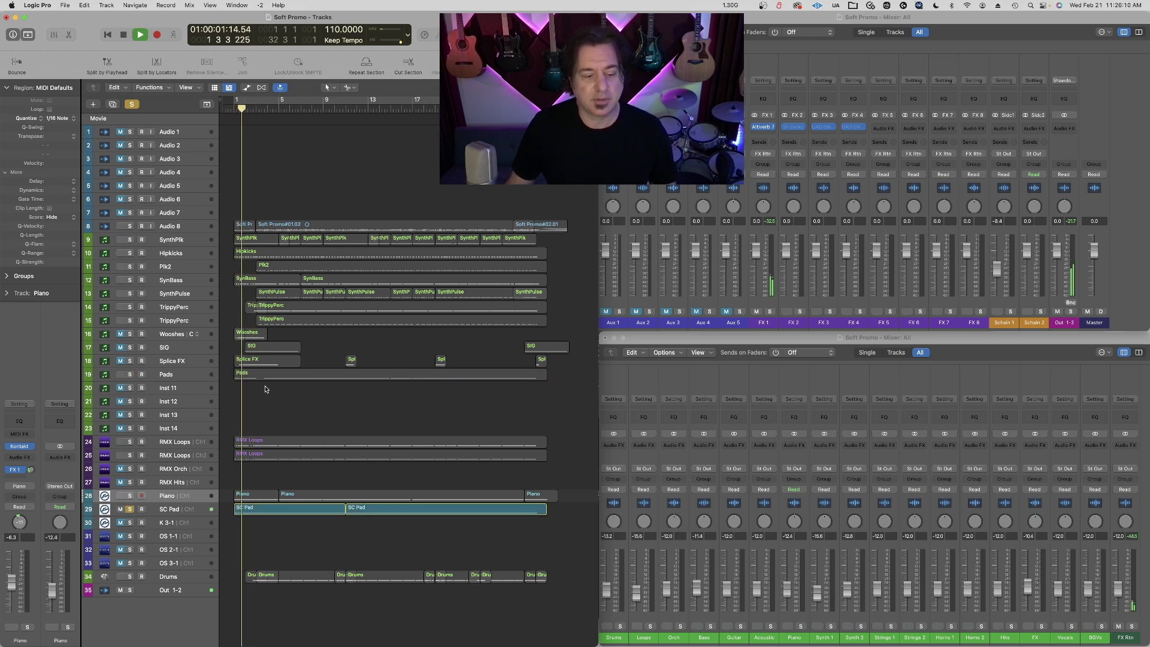
pyautogui.press('space')
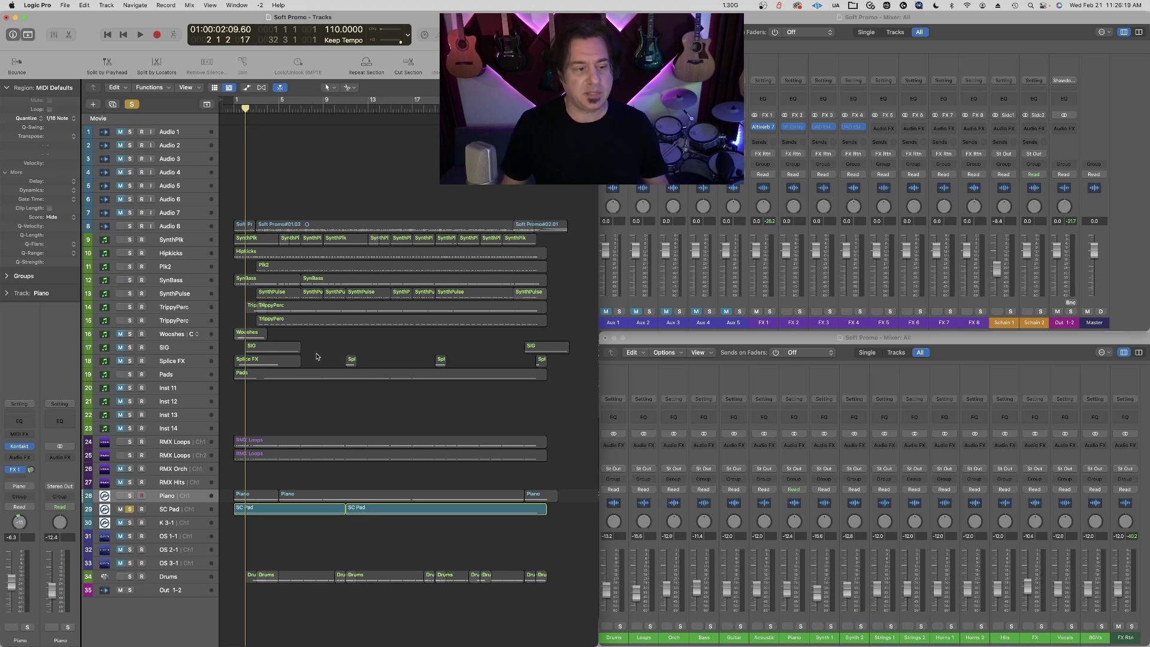
# - Select the SC Pad and Pads tracks together and route their outputs to Bus 10 (Strings 1)
pyautogui.keyDown('shift'); pyautogui.click(194, 377); pyautogui.keyUp('shift')
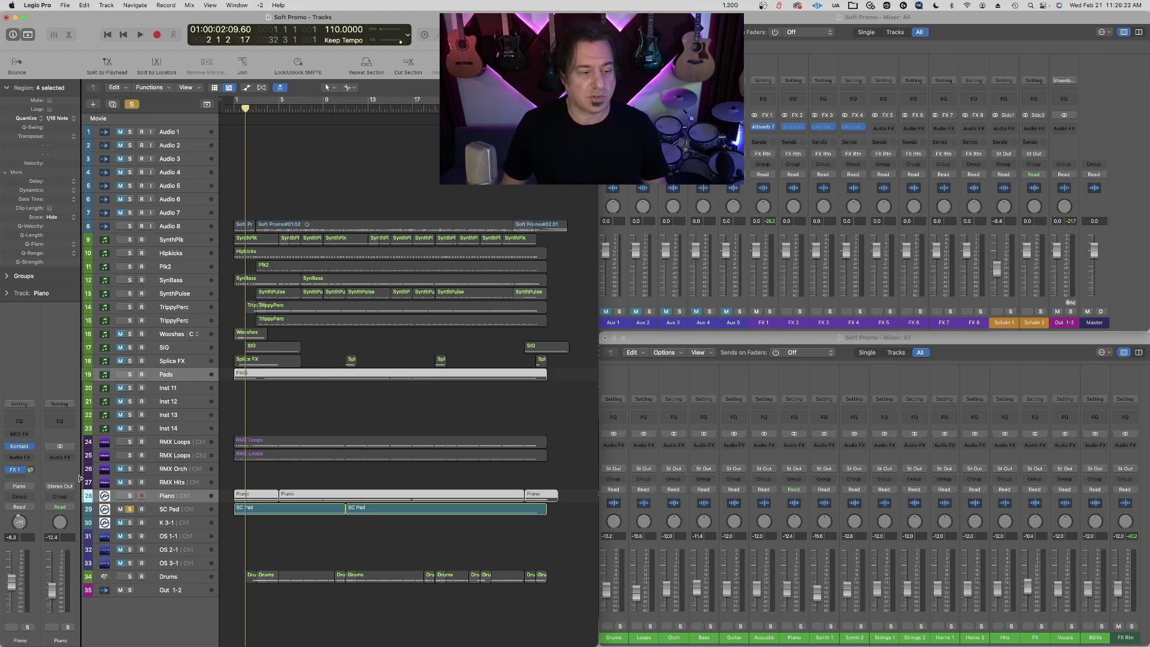
pyautogui.click(197, 510)
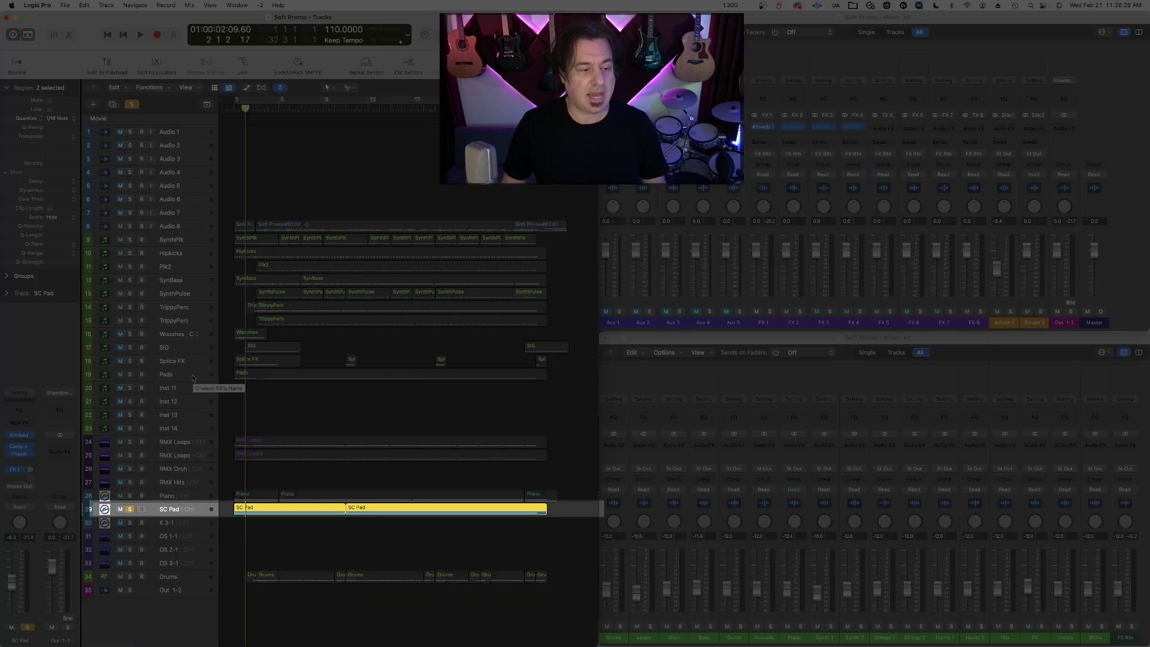
pyautogui.keyDown('shift'); pyautogui.click(193, 377); pyautogui.keyUp('shift')
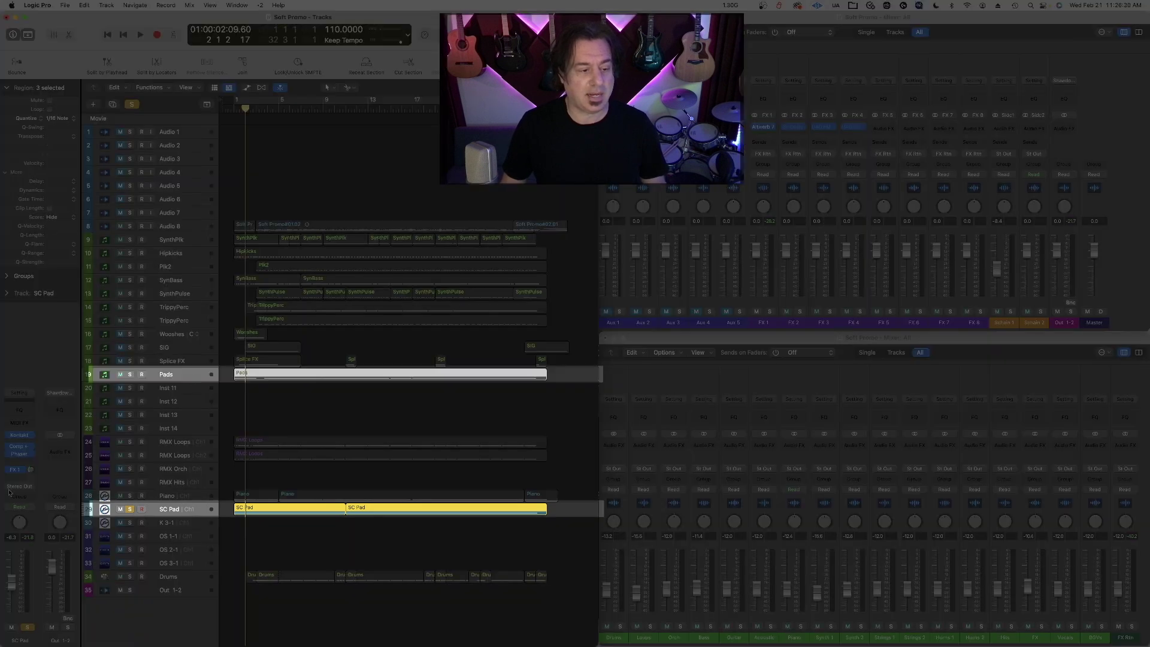
pyautogui.click(30, 488)
pyautogui.moveTo(42, 528)
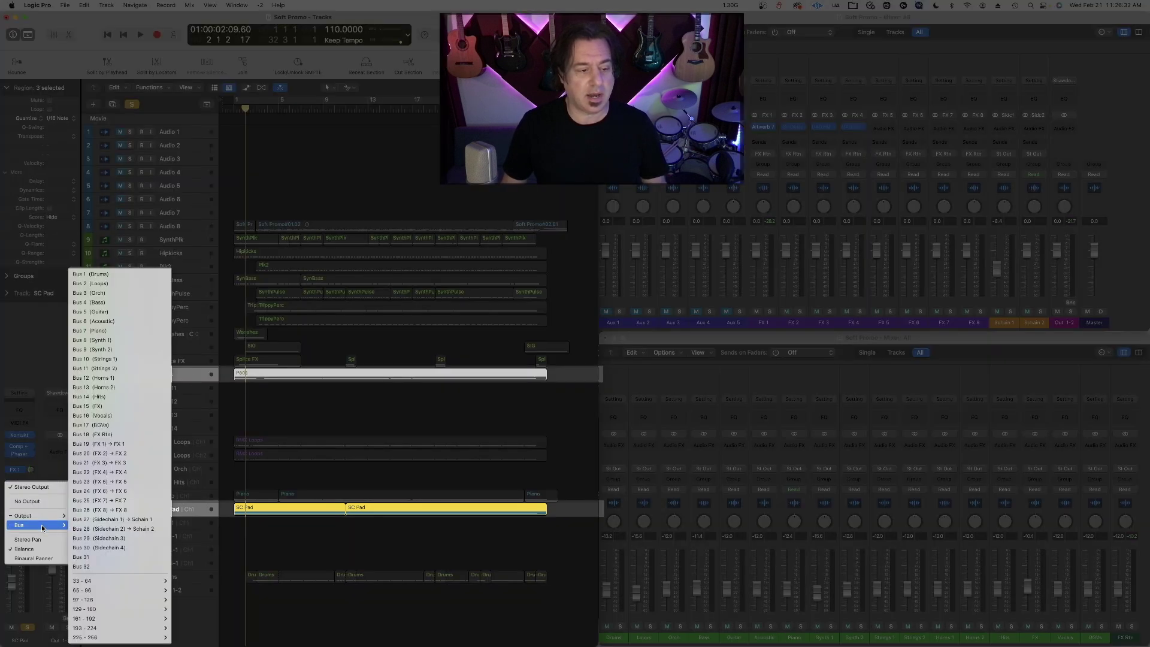
pyautogui.click(96, 359)
# - Play SC Pad and Pads together in solo, play the opening of the unsoloed mix, and deselect the regions
pyautogui.press('space')
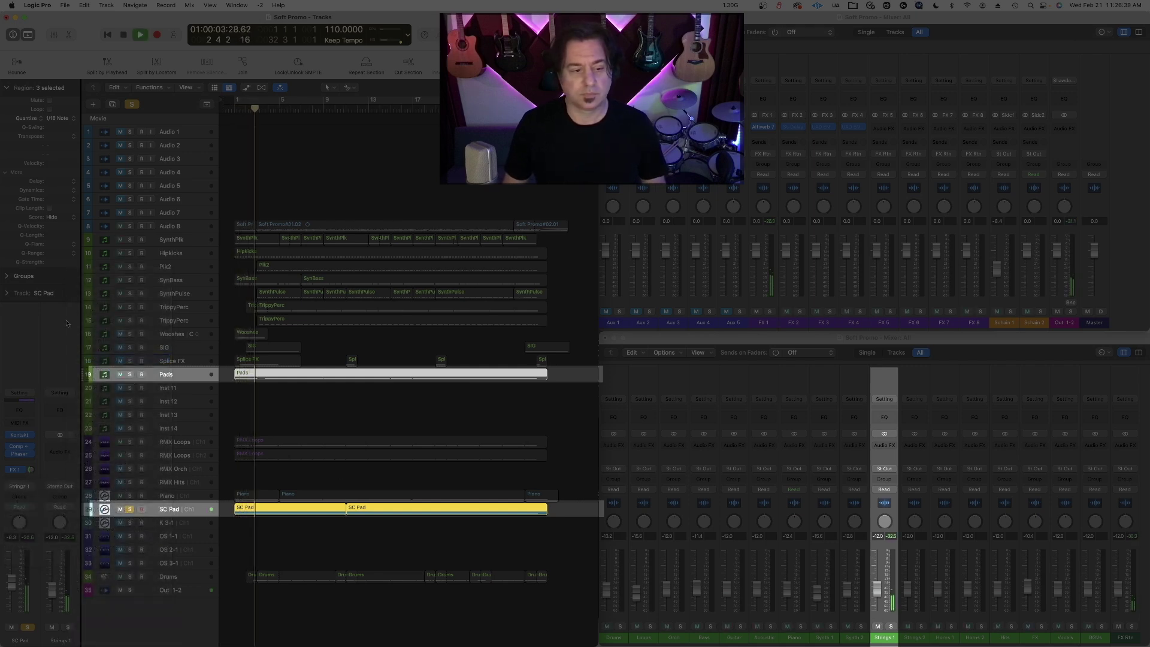
pyautogui.click(130, 375)
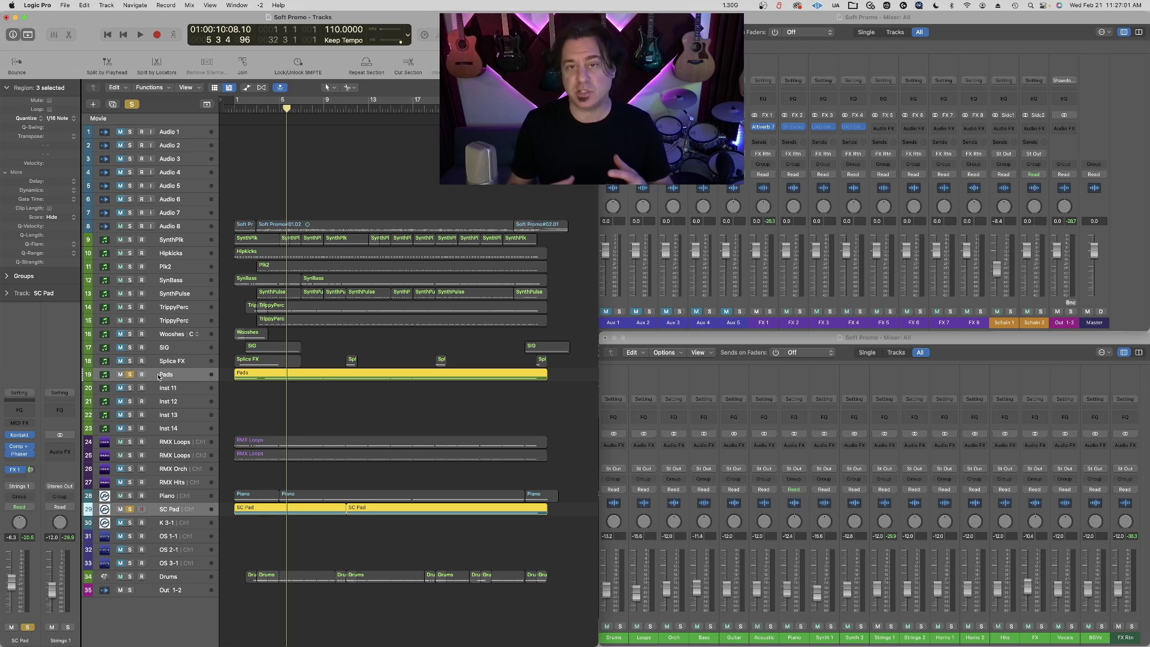
pyautogui.press('space')
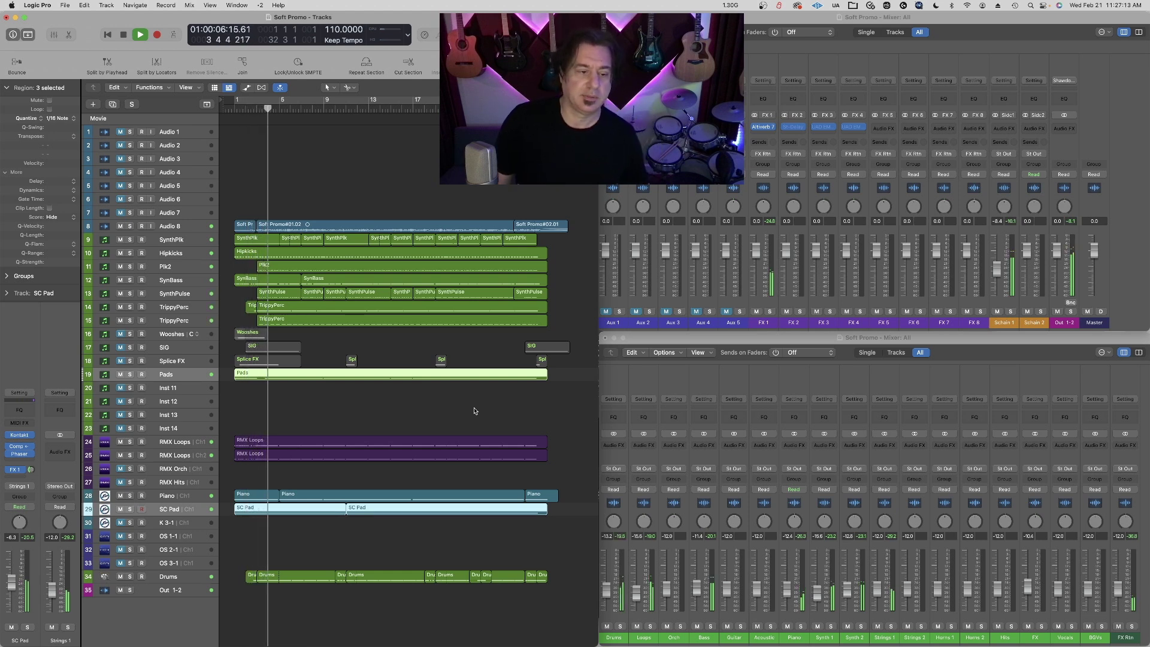
pyautogui.press('space')
pyautogui.click(431, 421)
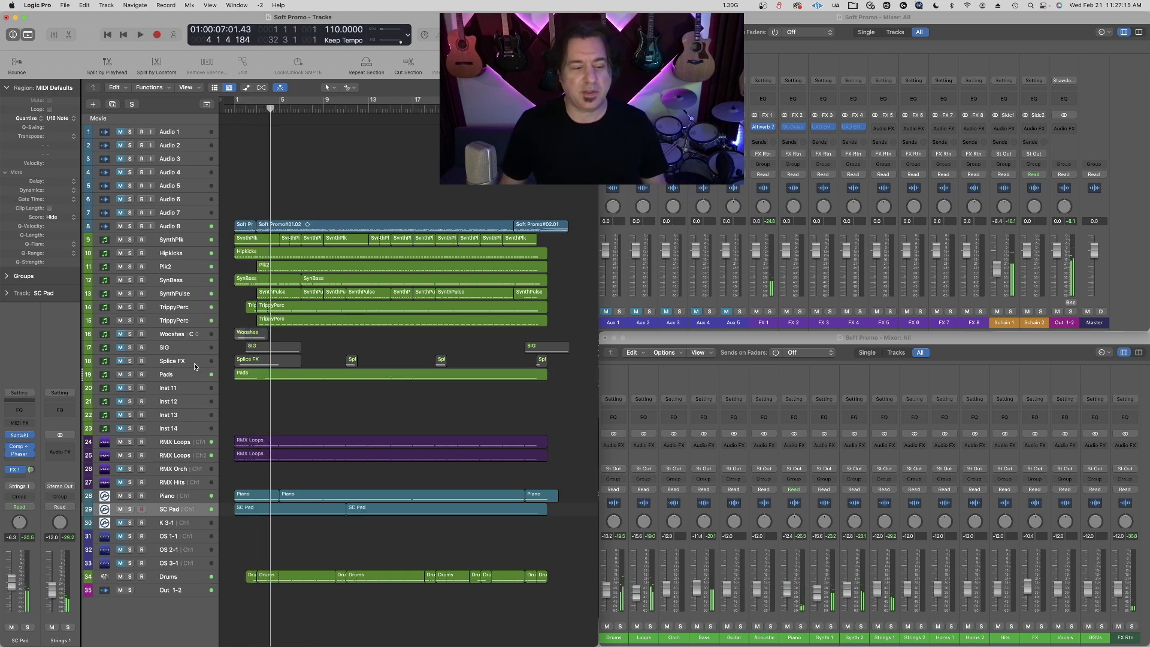
# - Unmute and solo the SIG track and audition it from around bar 2
pyautogui.click(121, 348)
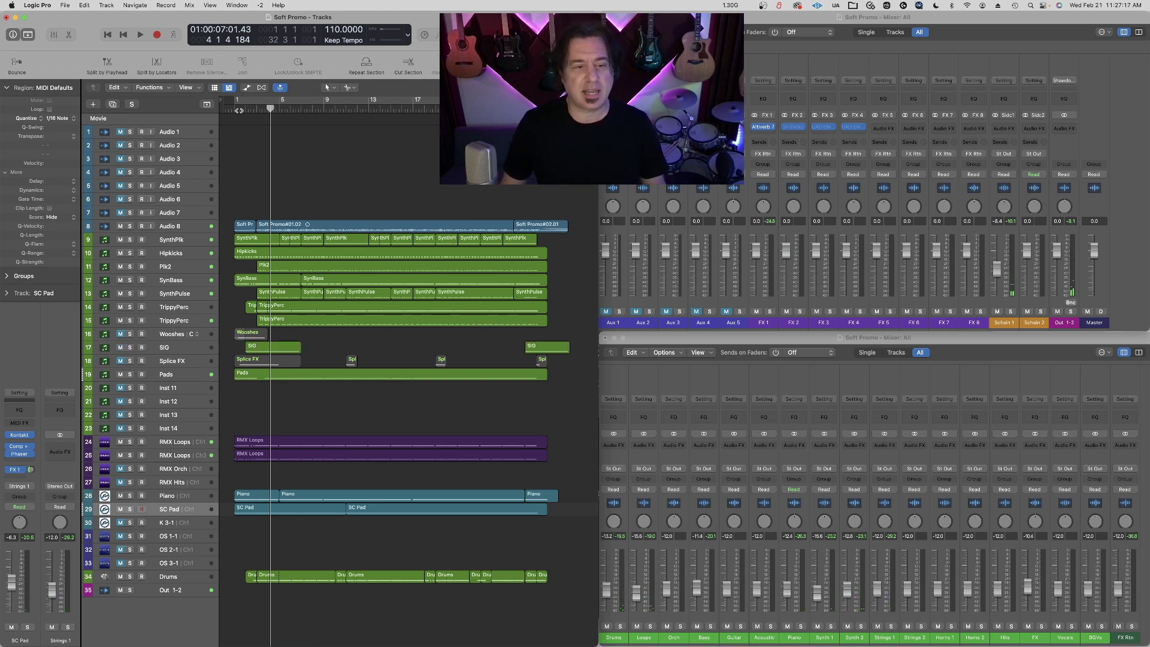
pyautogui.click(244, 108)
pyautogui.click(131, 348)
pyautogui.press('space')
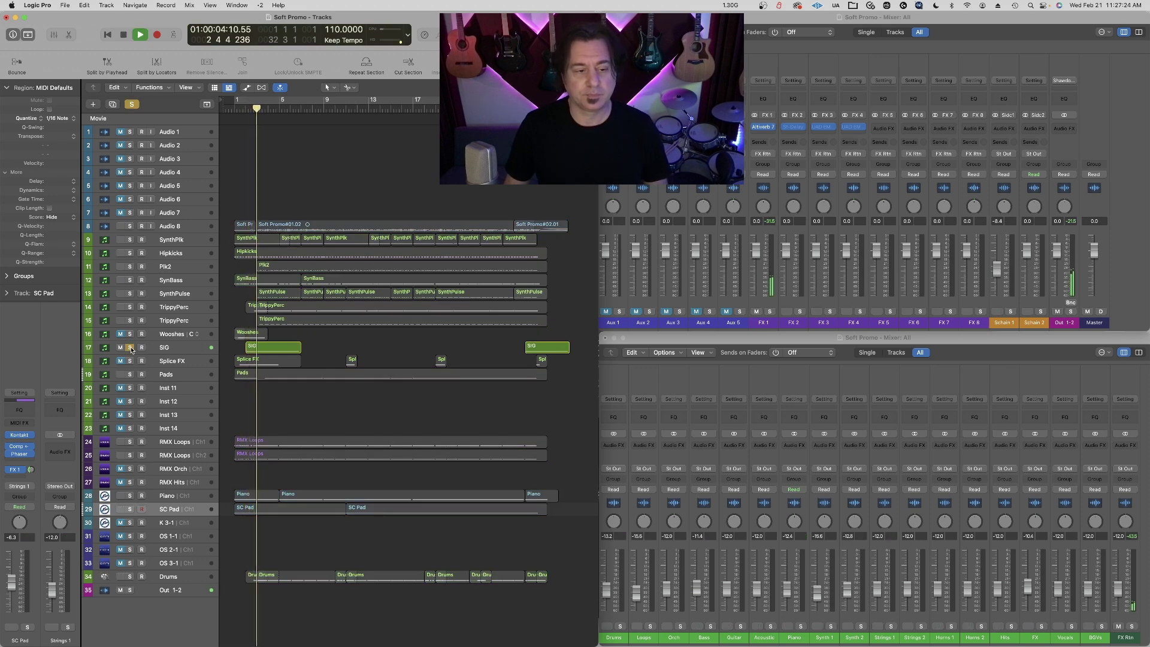
pyautogui.press('space')
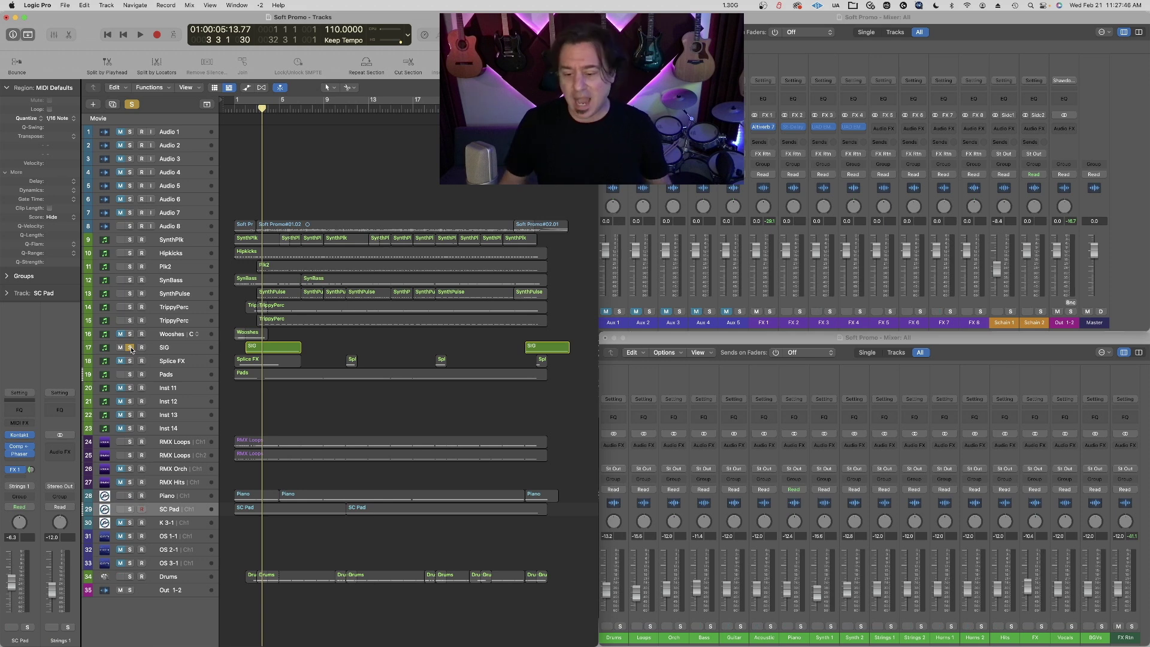
# - Rename the Acoustic channel strip as Sig and the Strings 1 channel strip as Pads
pyautogui.doubleClick(769, 638)
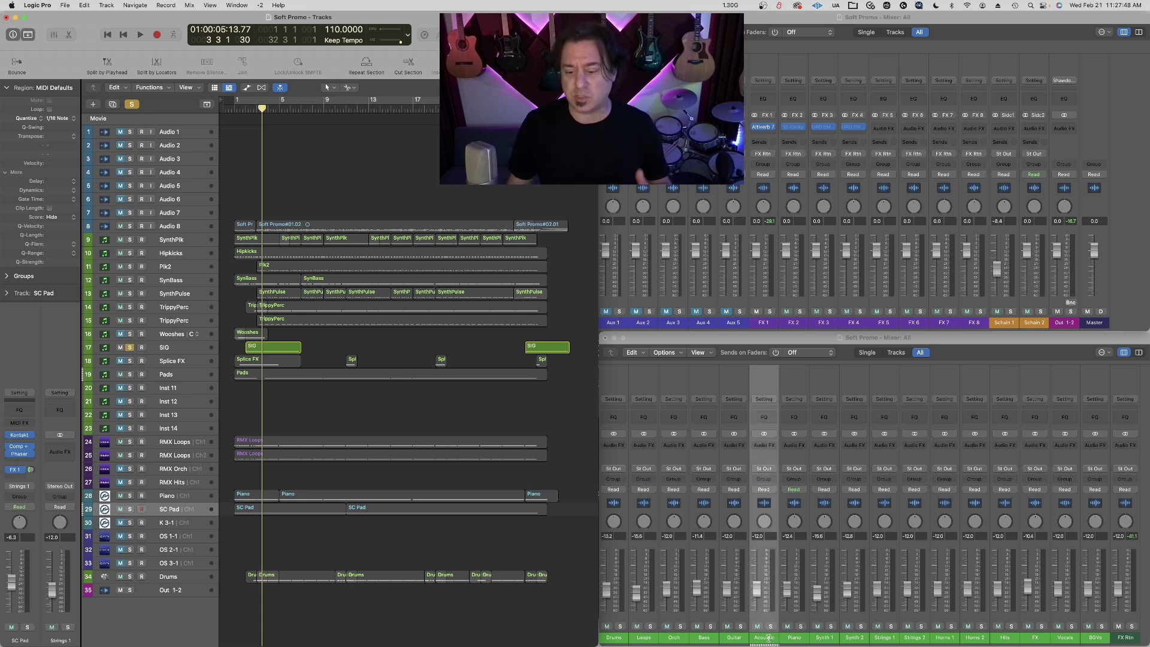
pyautogui.write('Sig')
pyautogui.press('Return')
pyautogui.doubleClick(884, 639)
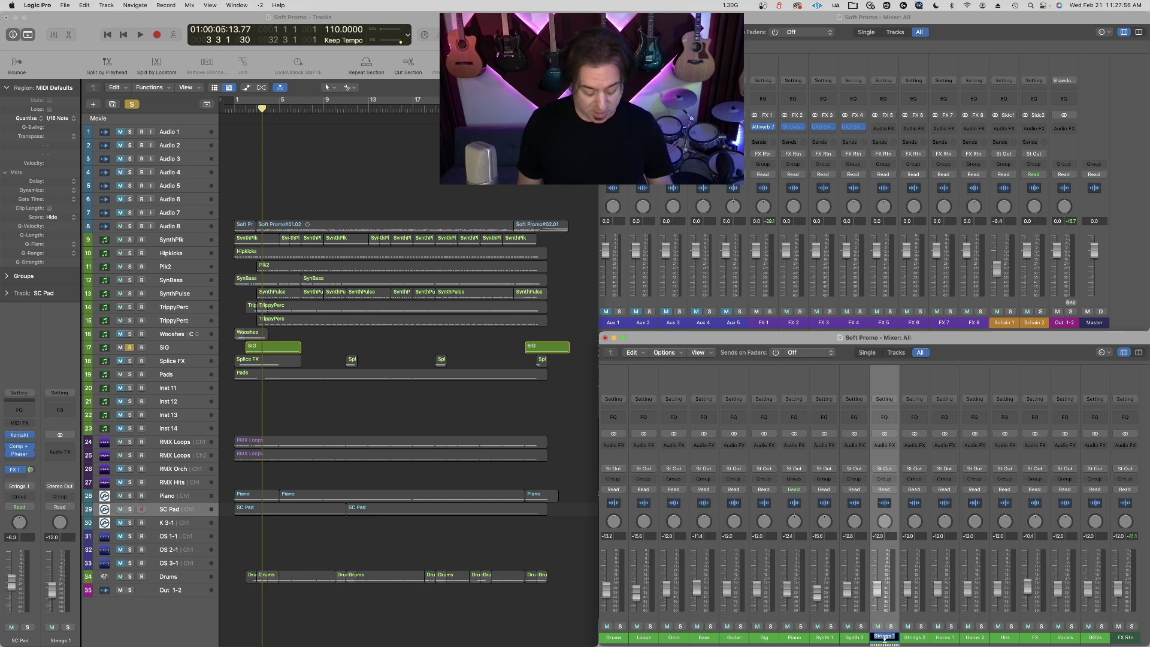
pyautogui.write('Pads')
pyautogui.press('Return')
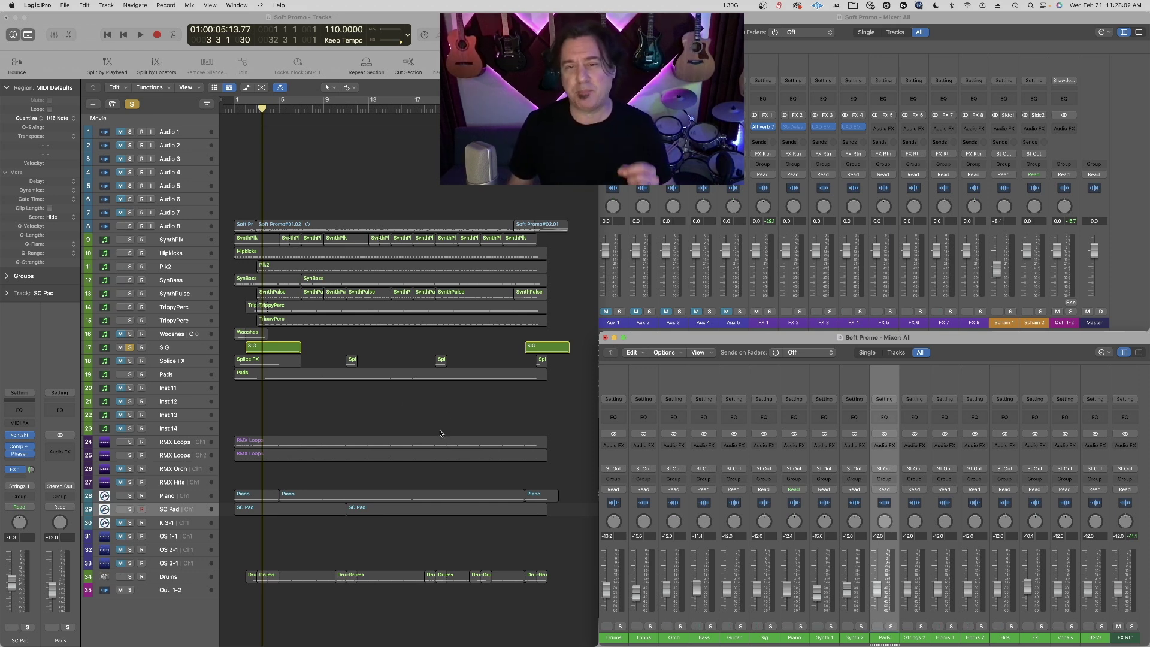
# - Review the bus names in the I/O Labels window and in the SC Pad track's output bus list
pyautogui.click(187, 4)
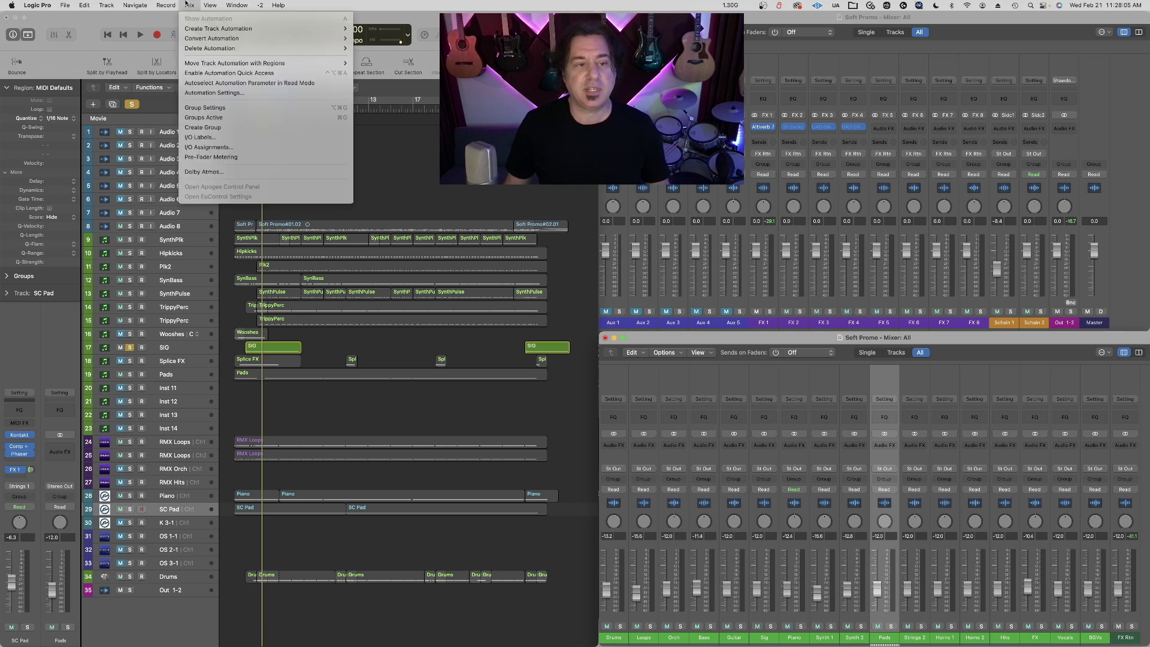
pyautogui.click(217, 138)
pyautogui.scroll(-15, 334, 281)
pyautogui.scroll(-15, 336, 281)
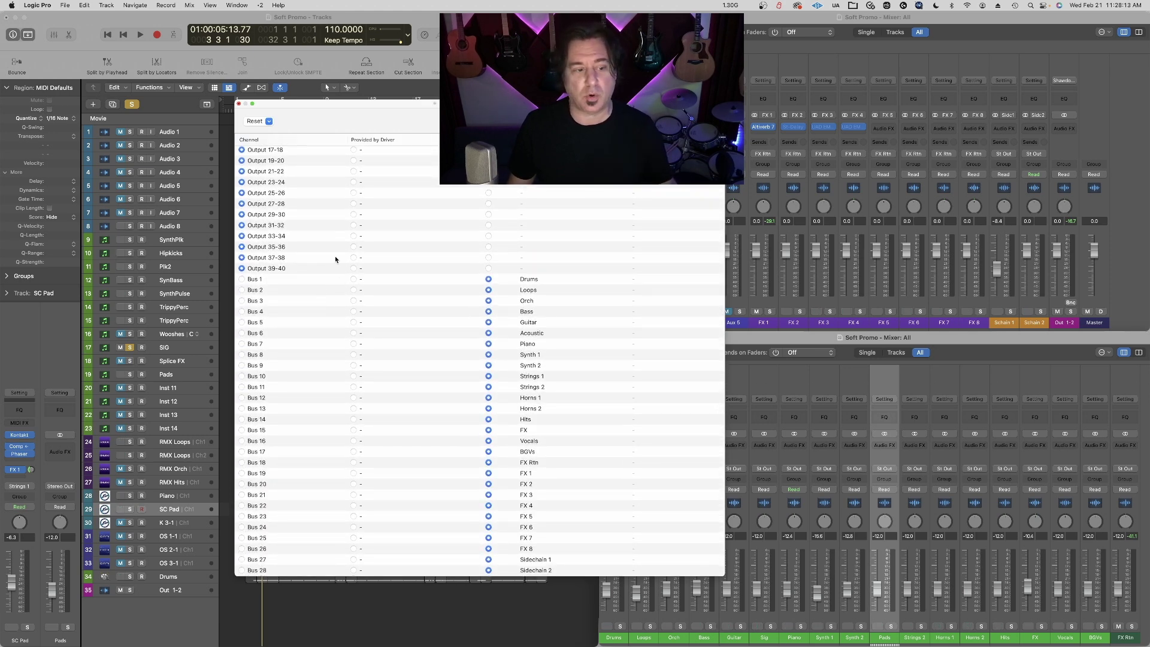
pyautogui.click(27, 487)
pyautogui.moveTo(42, 525)
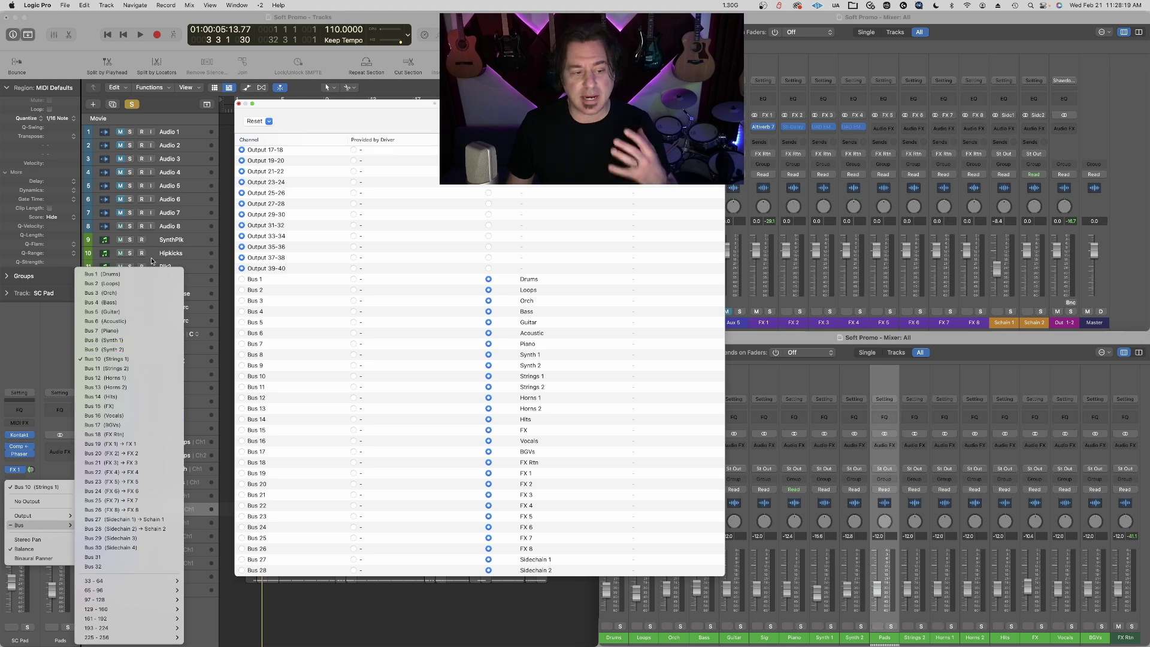
pyautogui.click(537, 511)
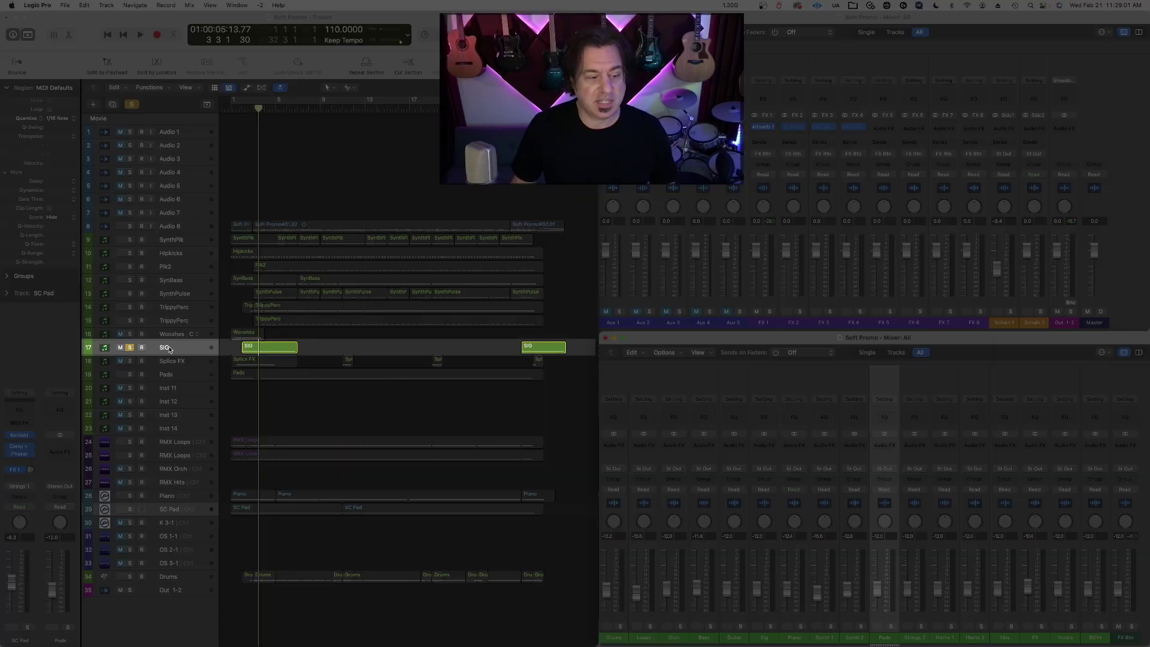
# - Route the SIG track's output to Bus 6 (Acoustic) and play it back from the beginning
pyautogui.click(170, 347)
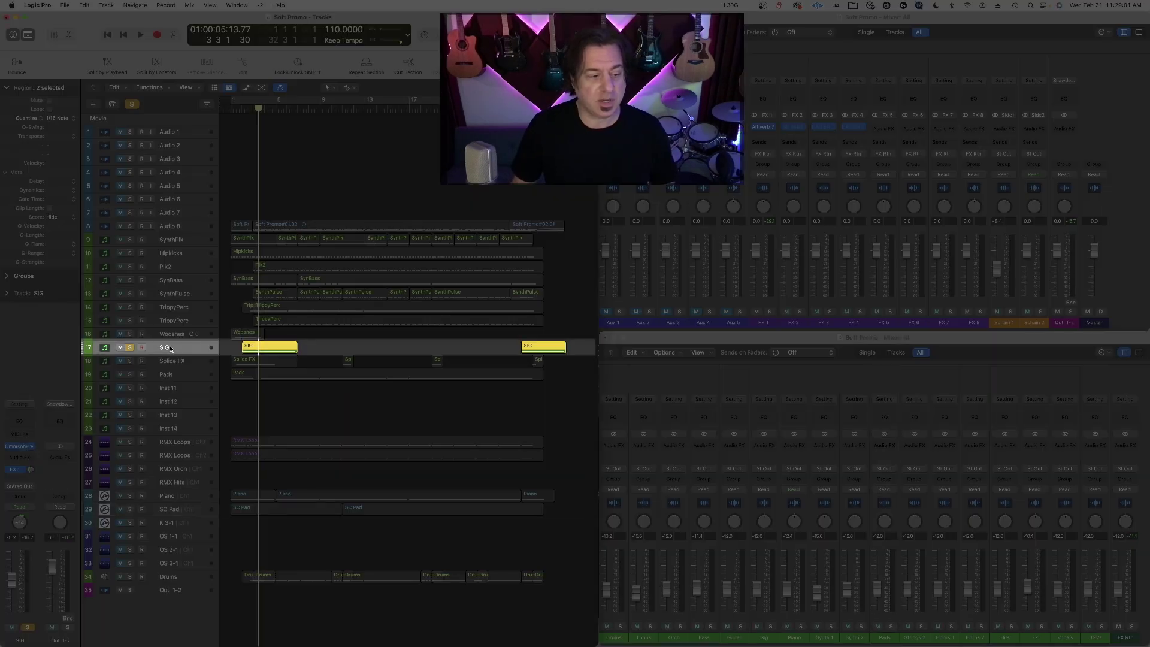
pyautogui.click(37, 490)
pyautogui.moveTo(36, 525)
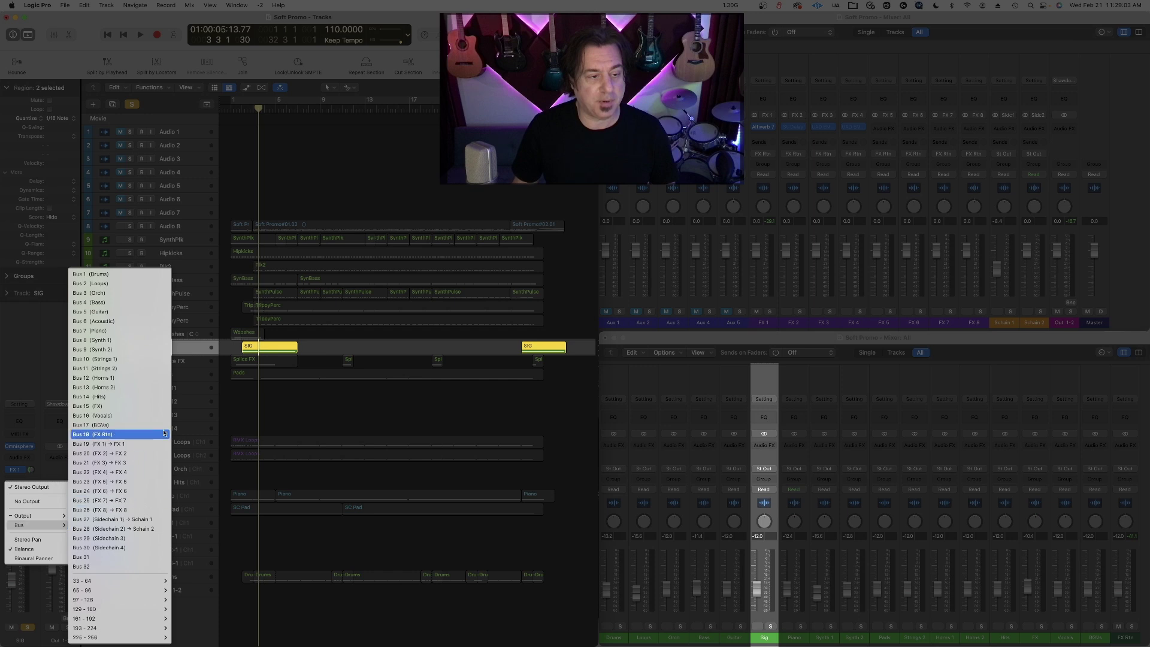
pyautogui.click(167, 324)
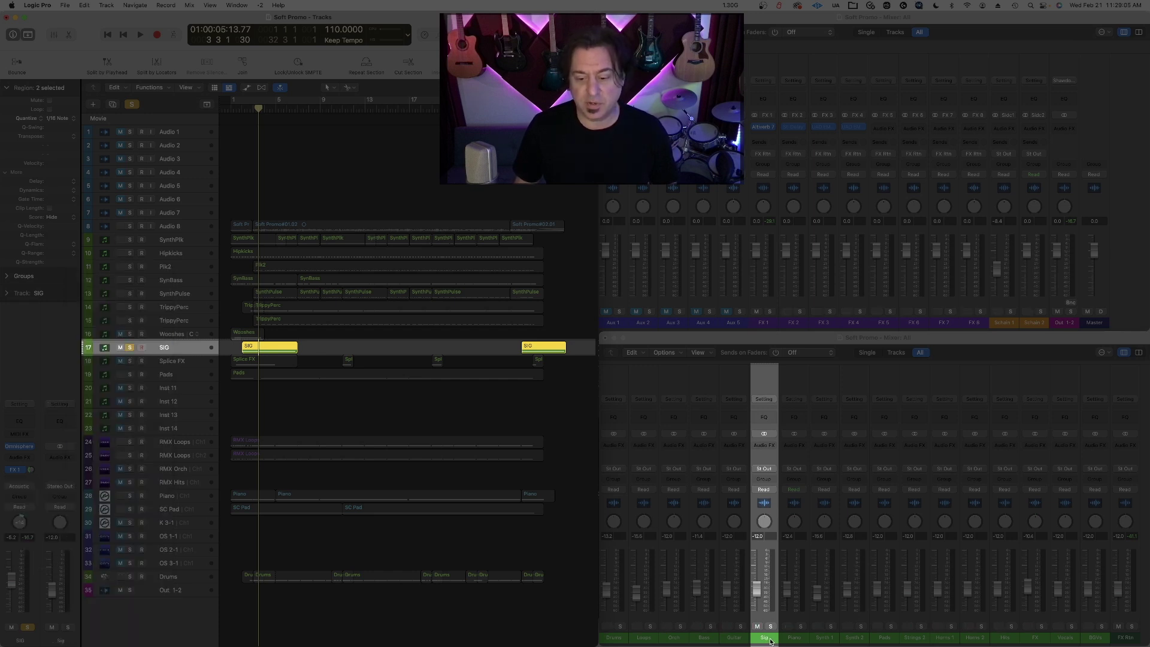
pyautogui.click(234, 109)
pyautogui.press('space')
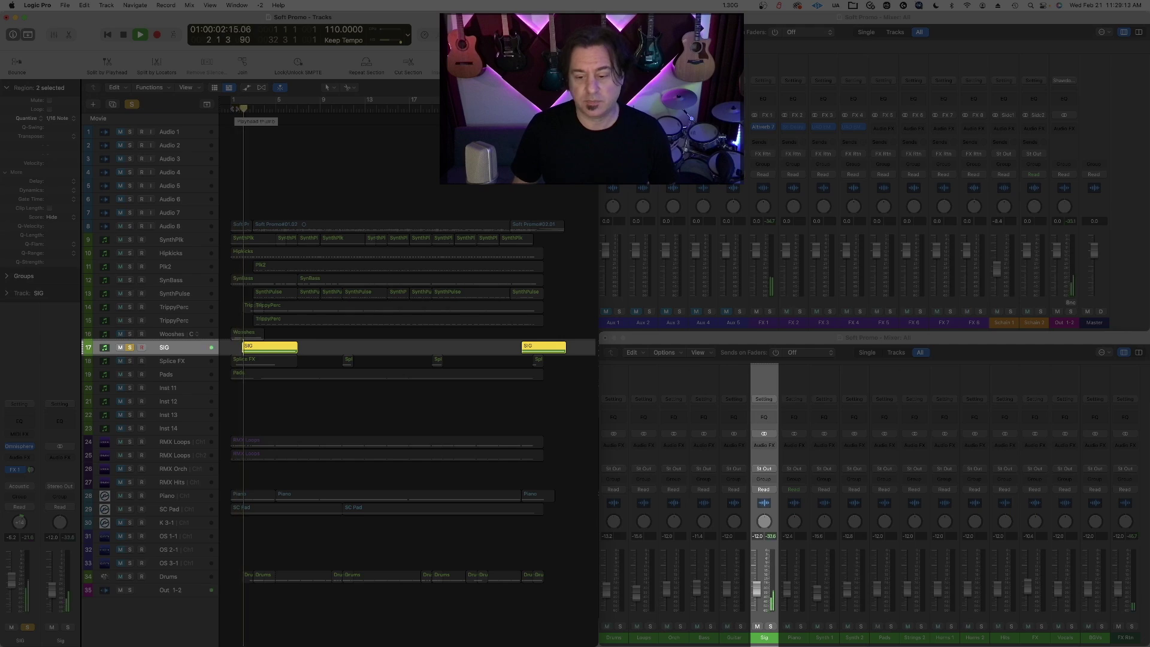
# - Take the SIG track out of solo, then solo the Wooshes track and play it from the beginning
pyautogui.press('space')
pyautogui.press('s')
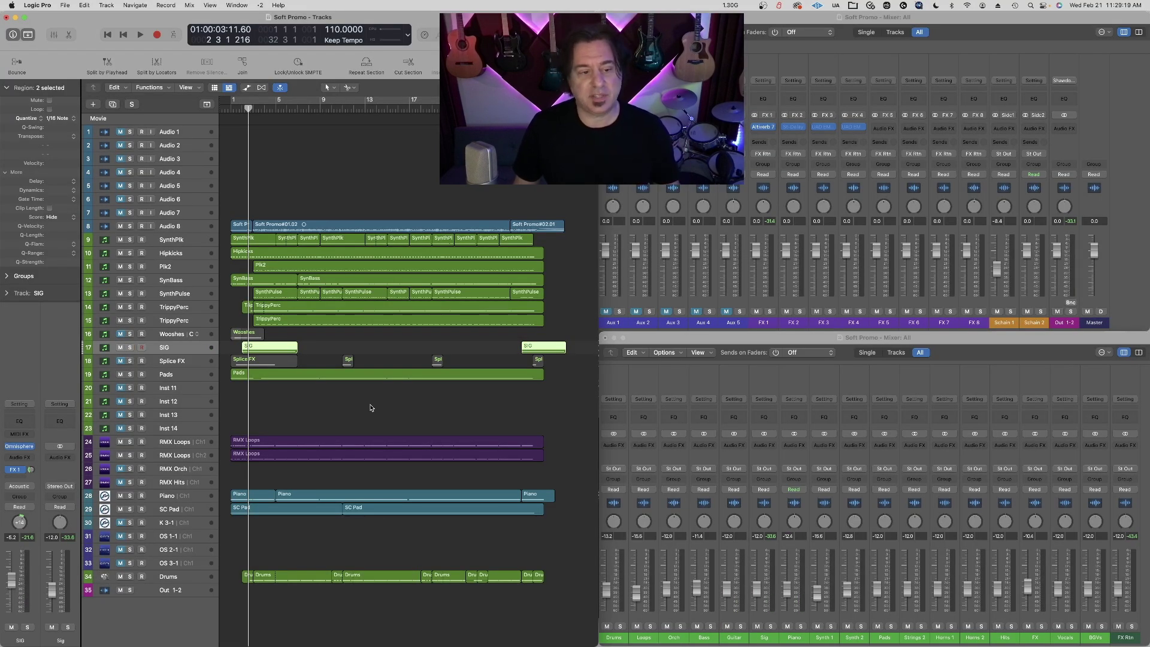
pyautogui.click(129, 334)
pyautogui.doubleClick(231, 112)
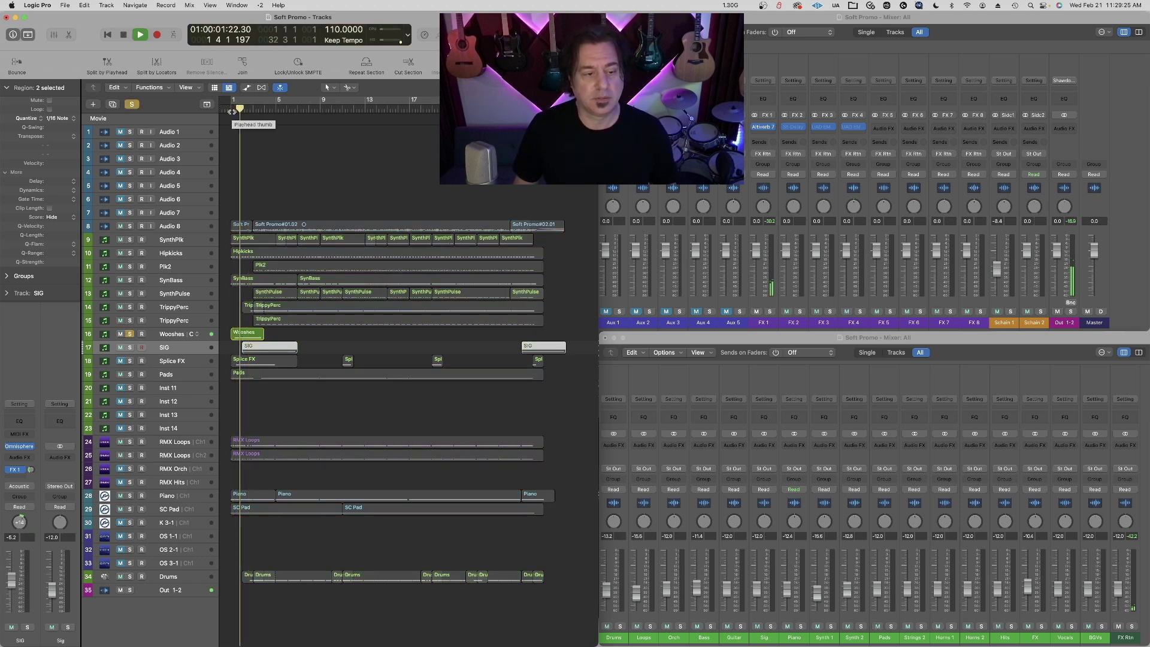
# - Switch the solo from Wooshes to the Splice FX track and audition it from the beginning
pyautogui.click(130, 335)
pyautogui.press('space')
pyautogui.click(130, 361)
pyautogui.doubleClick(233, 111)
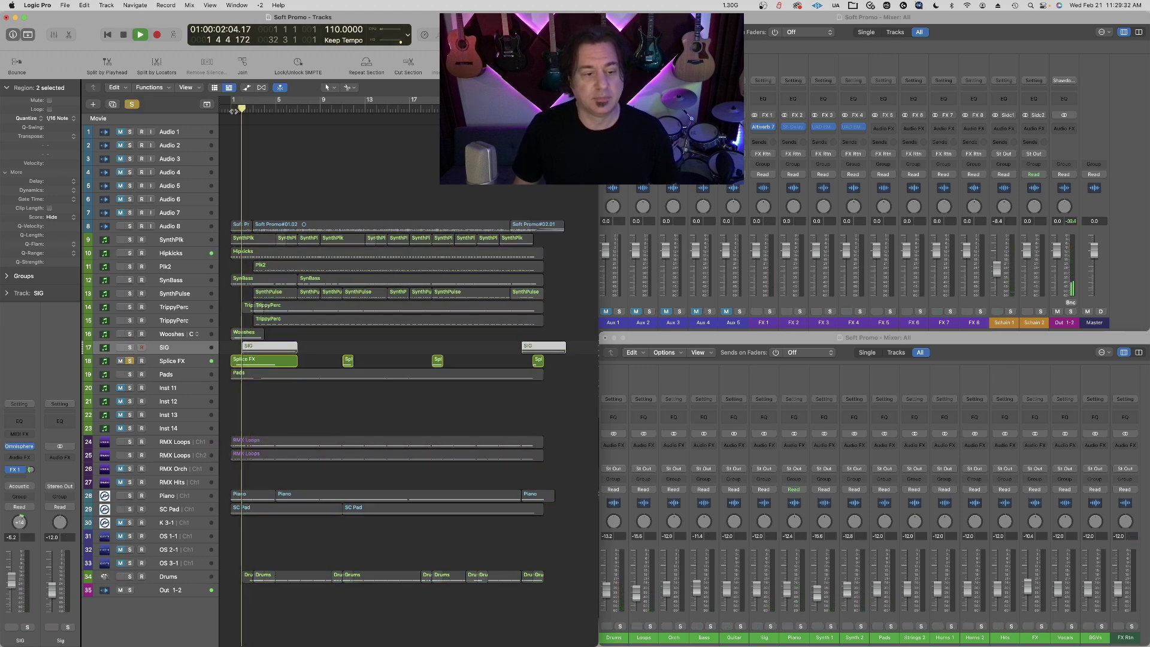
pyautogui.press('space')
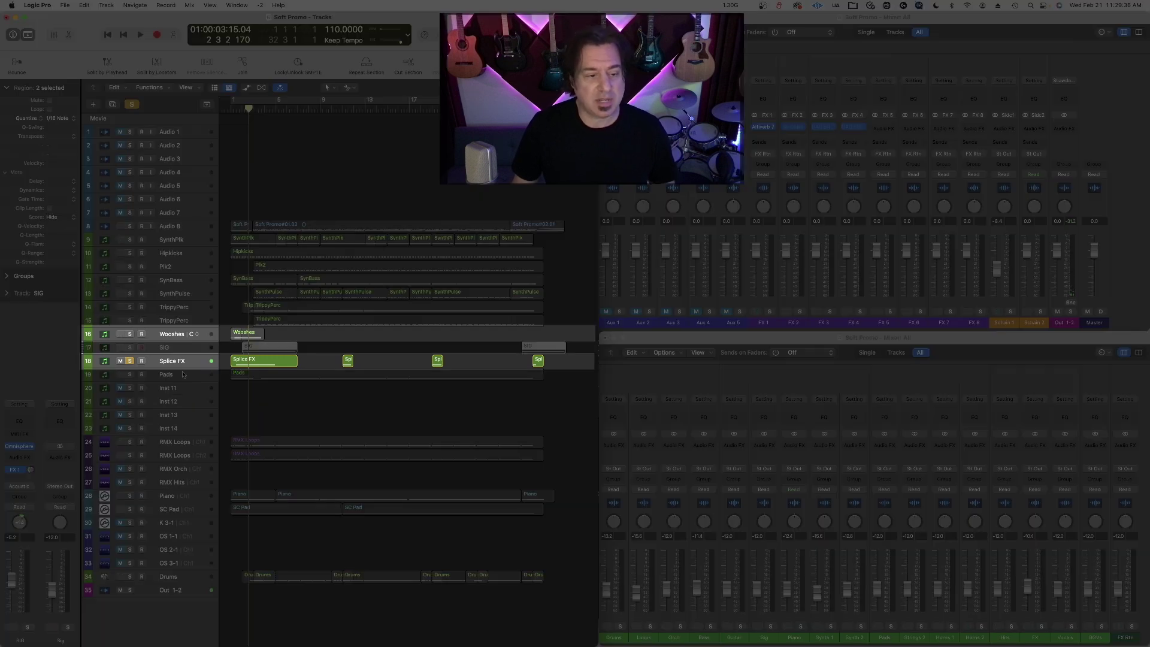
# - Route the outputs of the Wooshes and Splice FX tracks to Bus 15 (FX)
pyautogui.keyDown('super'); pyautogui.click(188, 363); pyautogui.keyUp('super')
pyautogui.keyDown('super'); pyautogui.click(189, 349); pyautogui.keyUp('super')
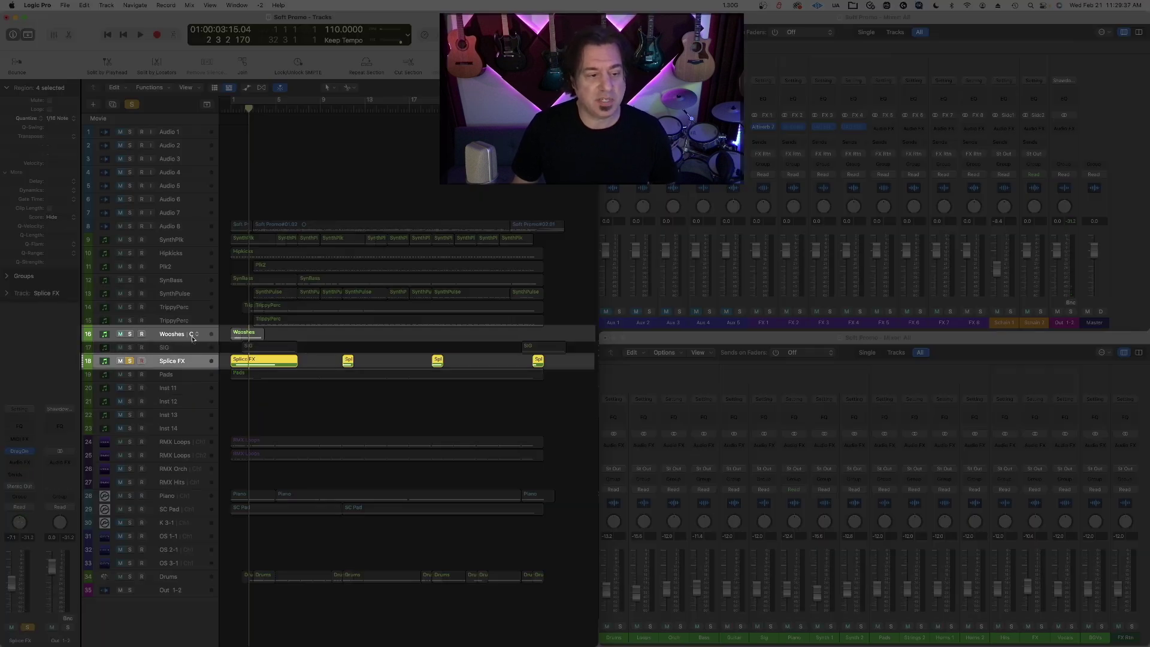
pyautogui.keyDown('super'); pyautogui.click(185, 337); pyautogui.keyUp('super')
pyautogui.click(27, 488)
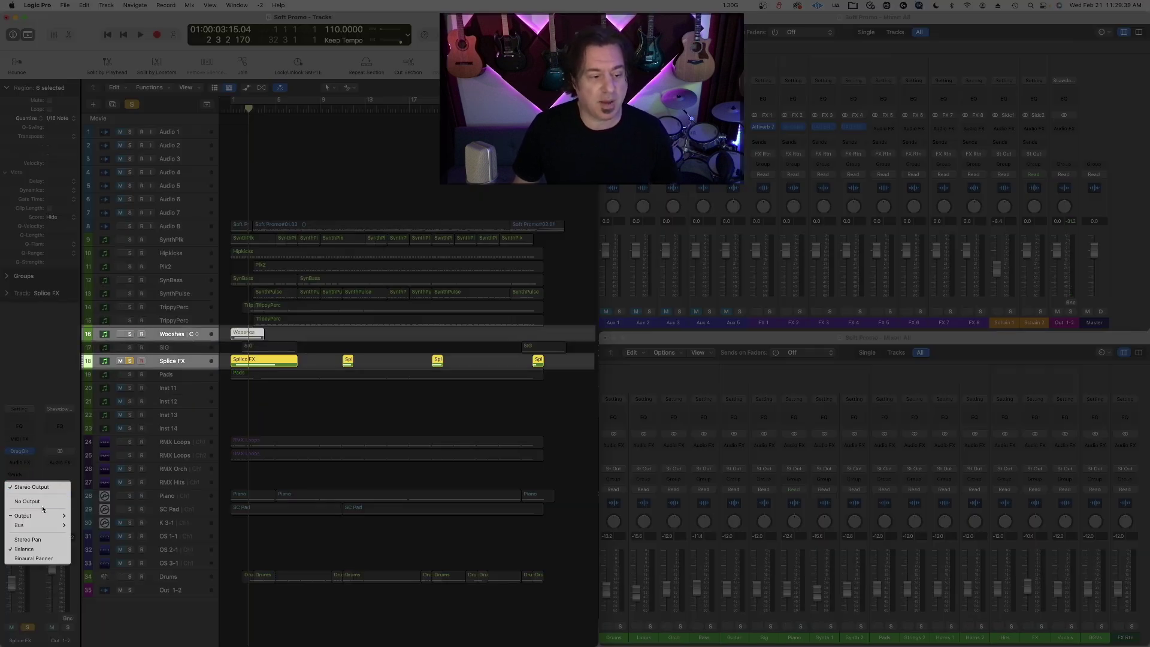
pyautogui.moveTo(36, 525)
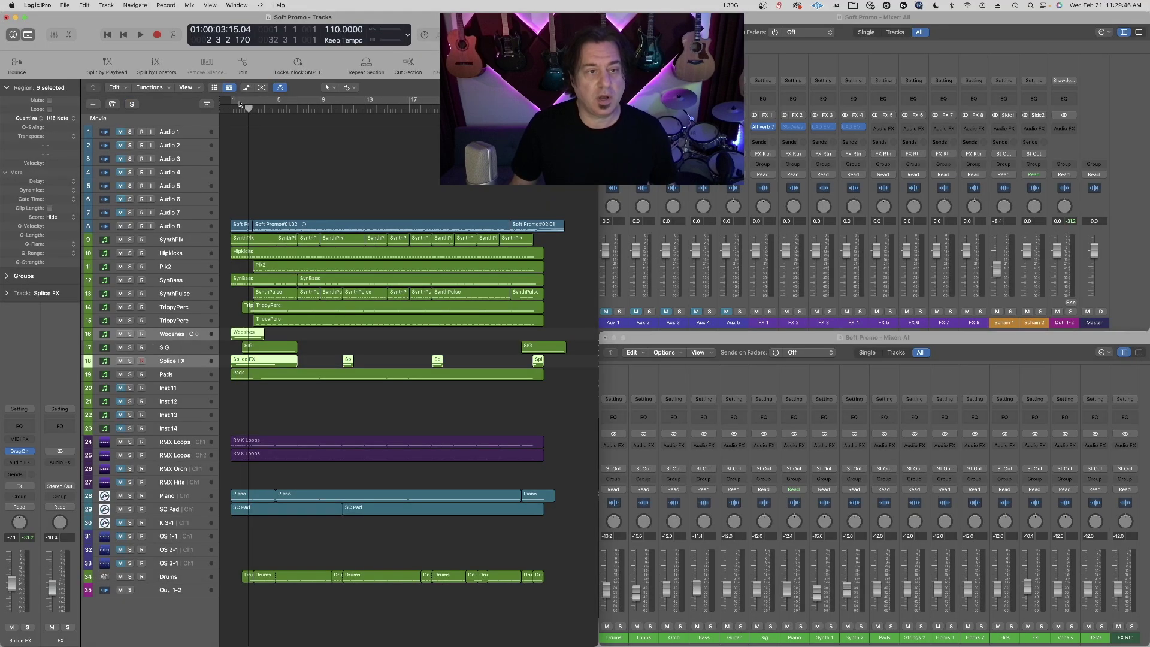
# - Turn on cycle mode and play the full mix from bar 1 to check the stem bus levels
pyautogui.click(243, 103)
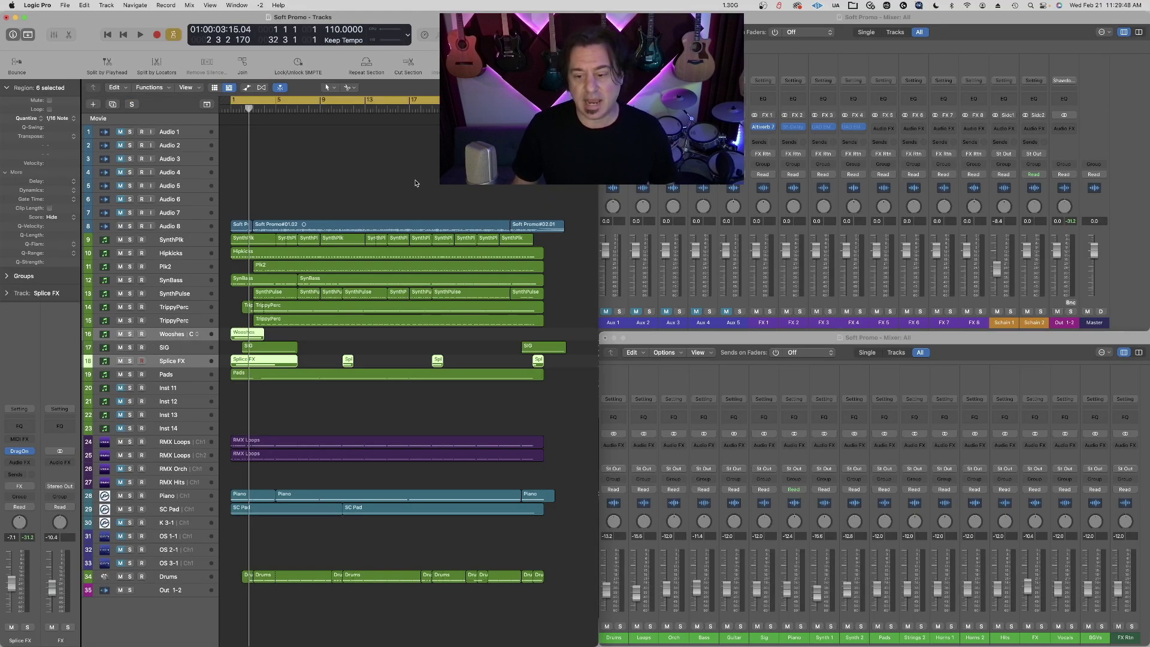
pyautogui.press('space')
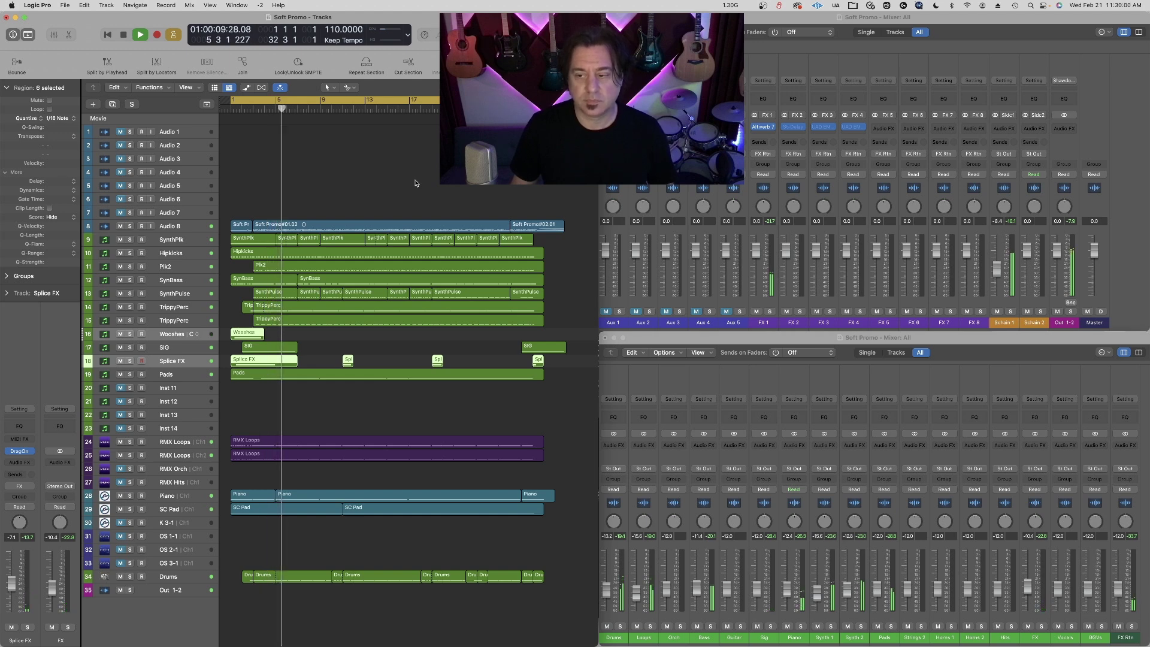
pyautogui.press('space')
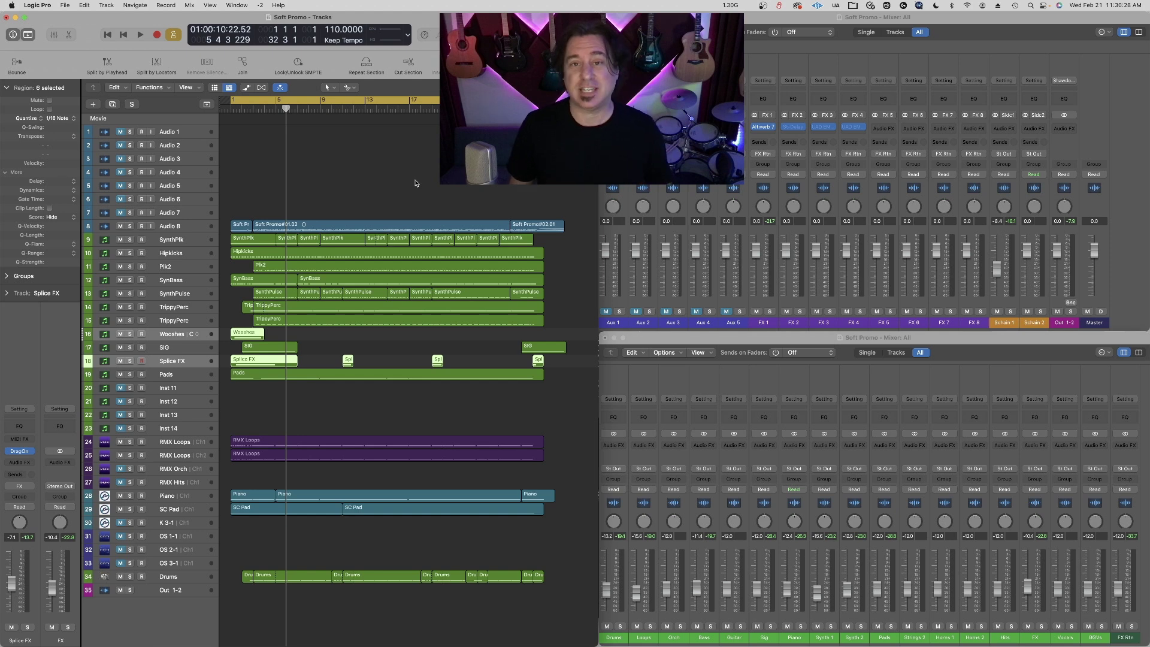
# - Solo the Drums bus and inspect the channel strips of the Wooshes and SIG tracks
pyautogui.click(622, 636)
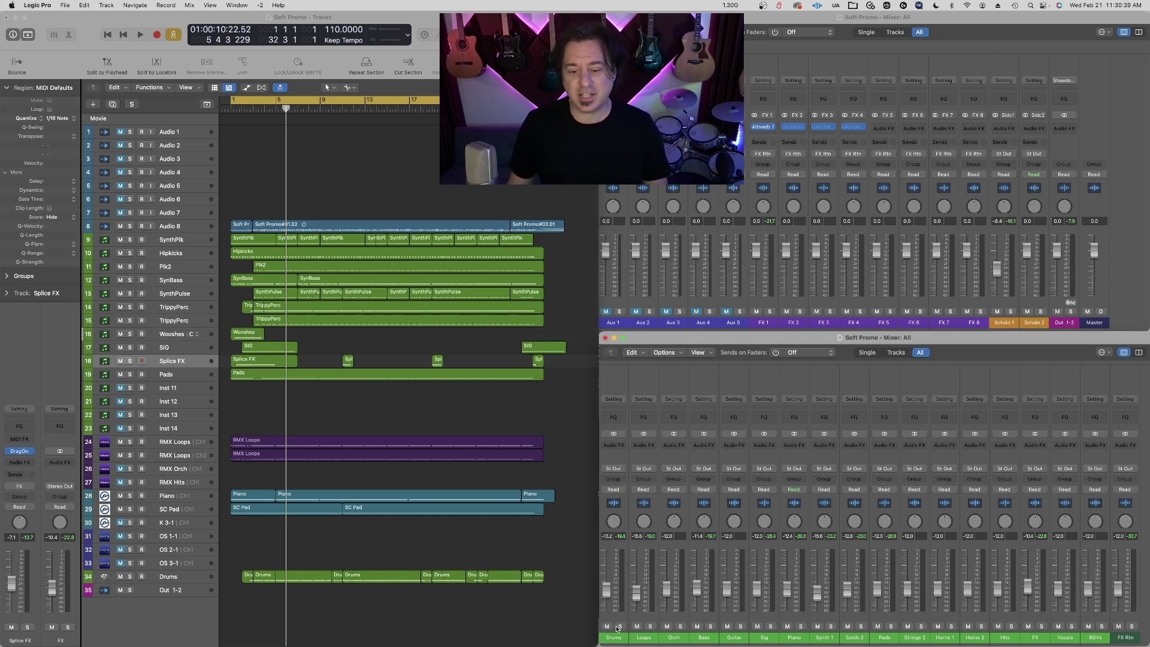
pyautogui.click(620, 627)
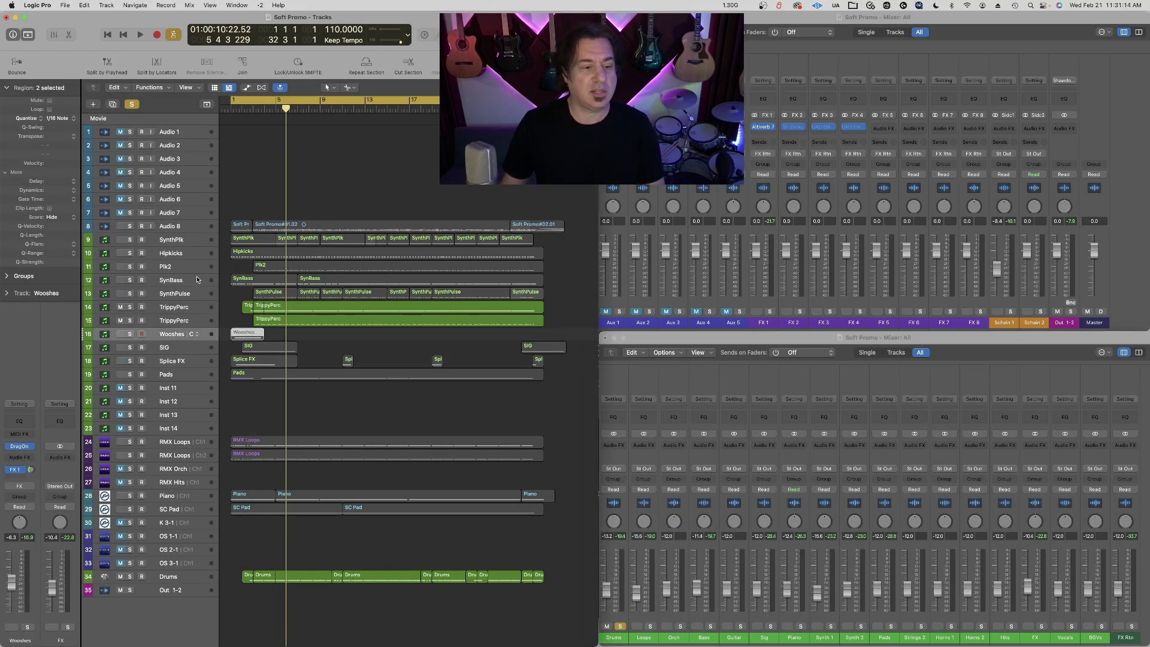
pyautogui.press('Down')
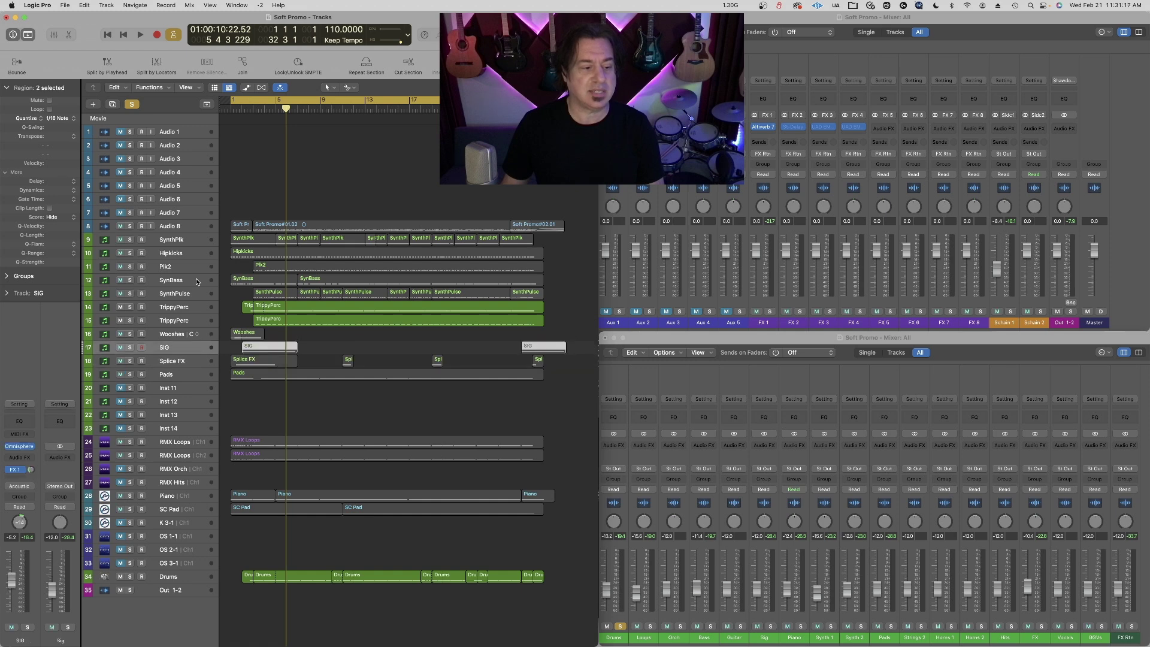
pyautogui.press('Up')
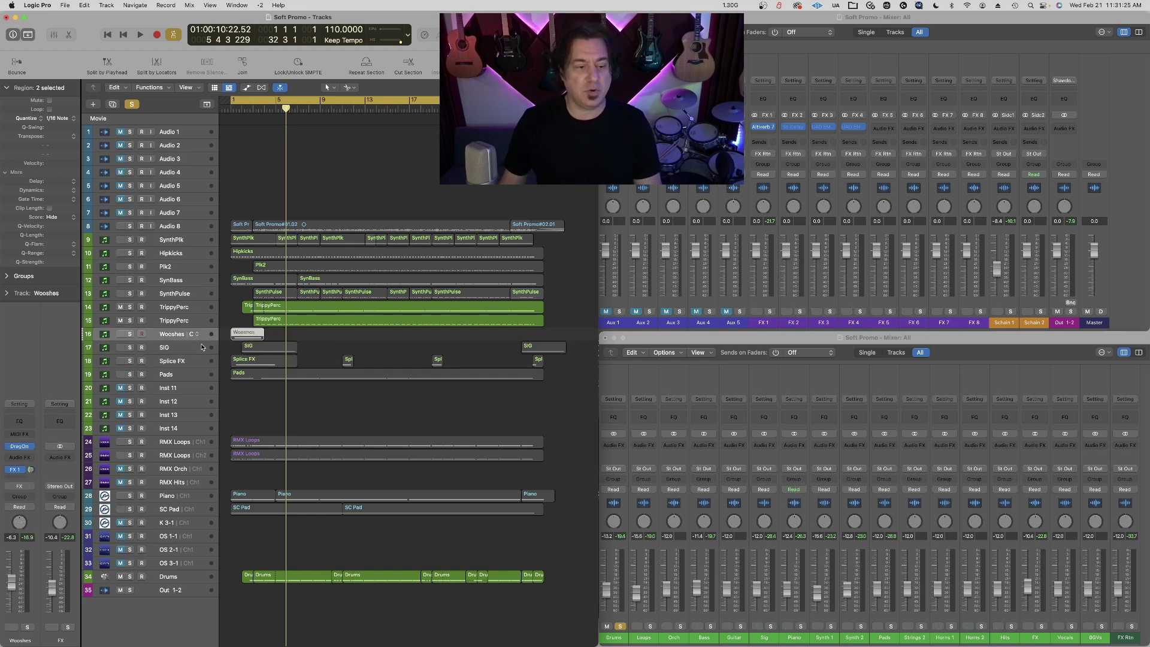
pyautogui.click(202, 347)
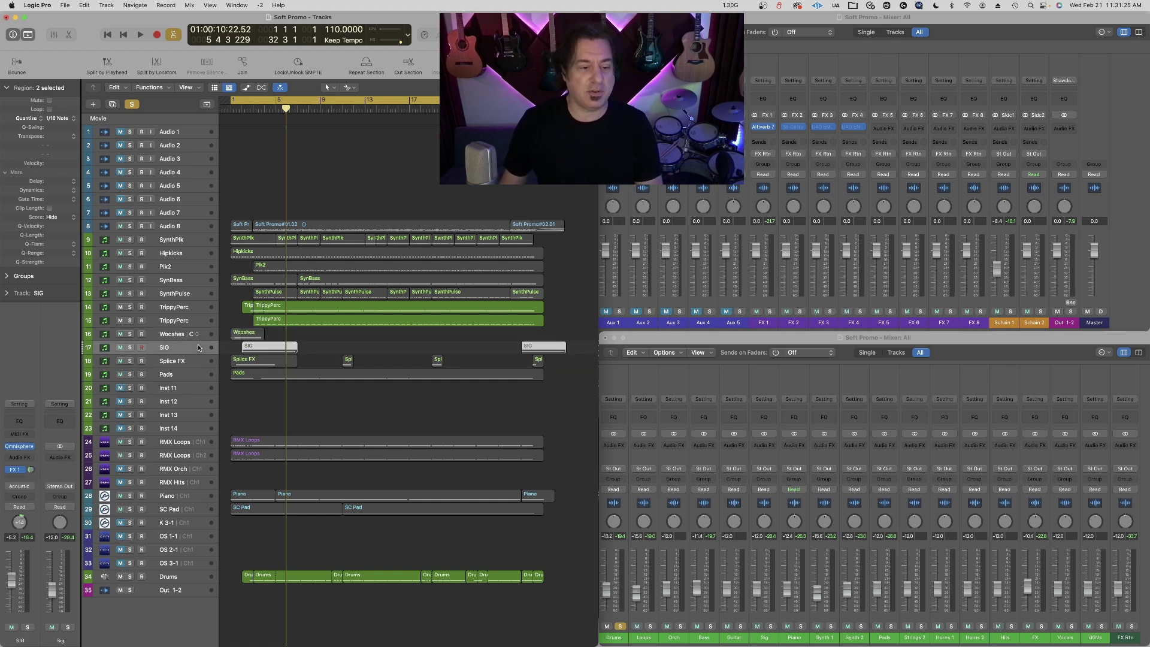
# - Trace the SIG track's send from Bus 19 (FX 1) through the FX 1 aux to the FX Rtn strip
pyautogui.click(24, 471)
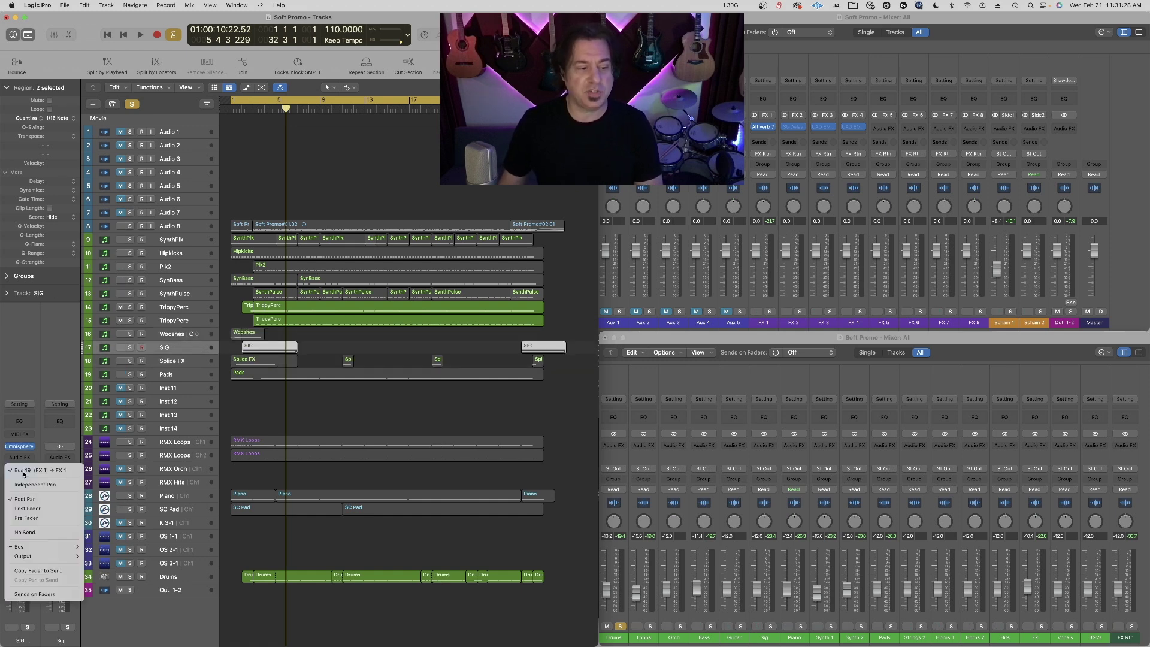
pyautogui.moveTo(42, 546)
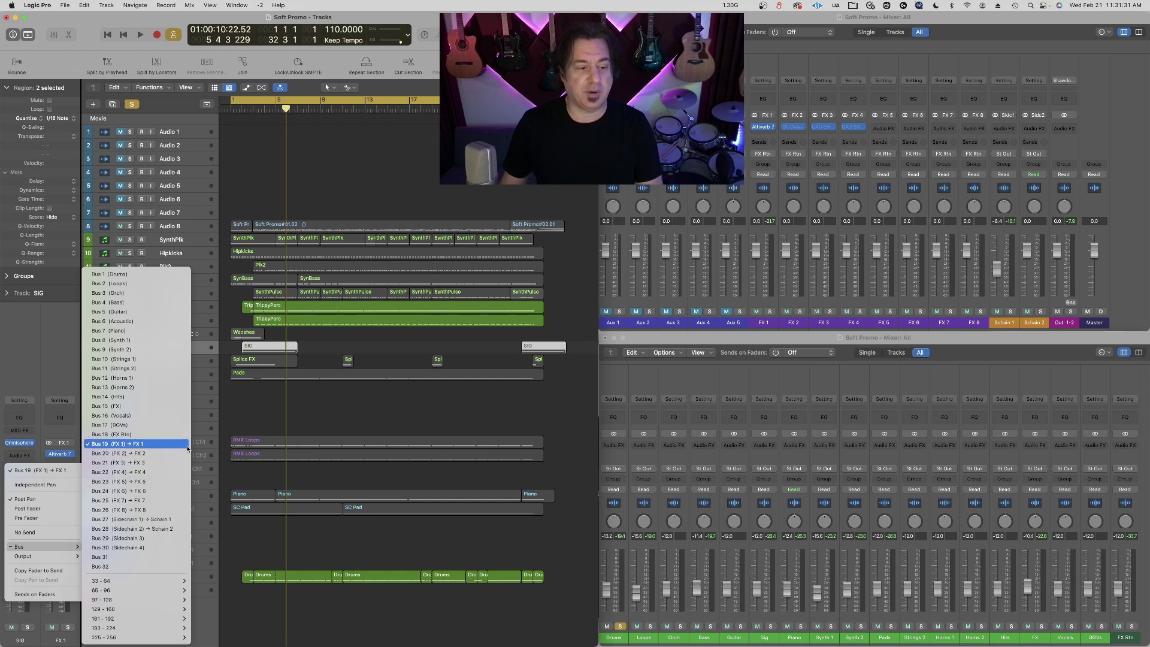
pyautogui.click(187, 448)
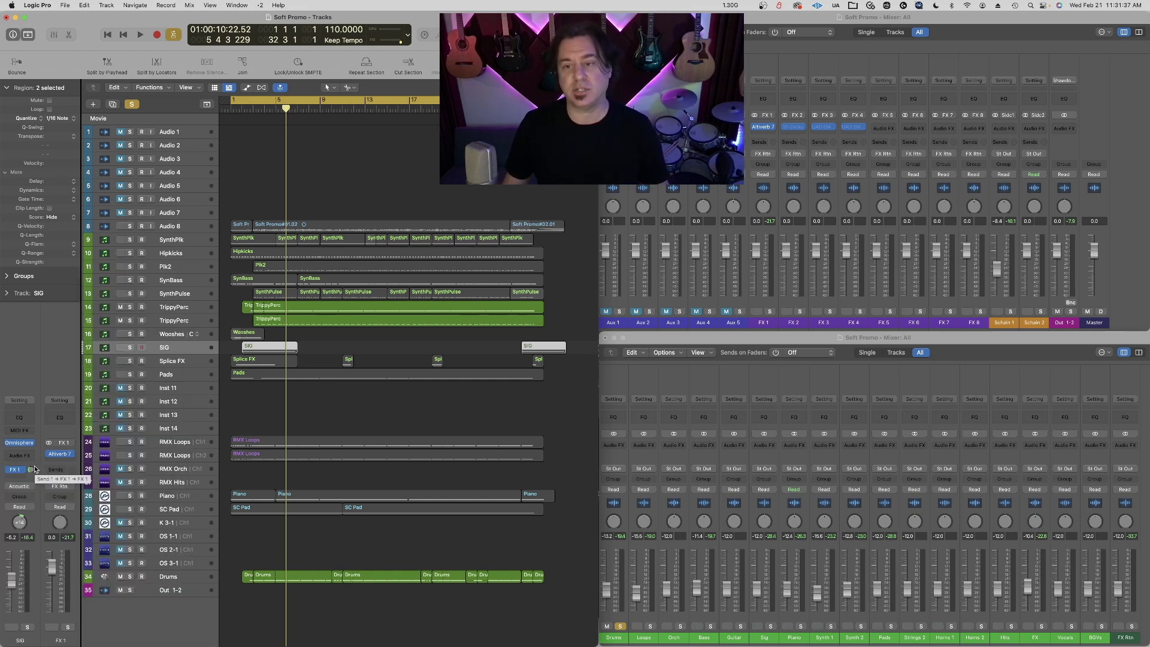
pyautogui.click(759, 324)
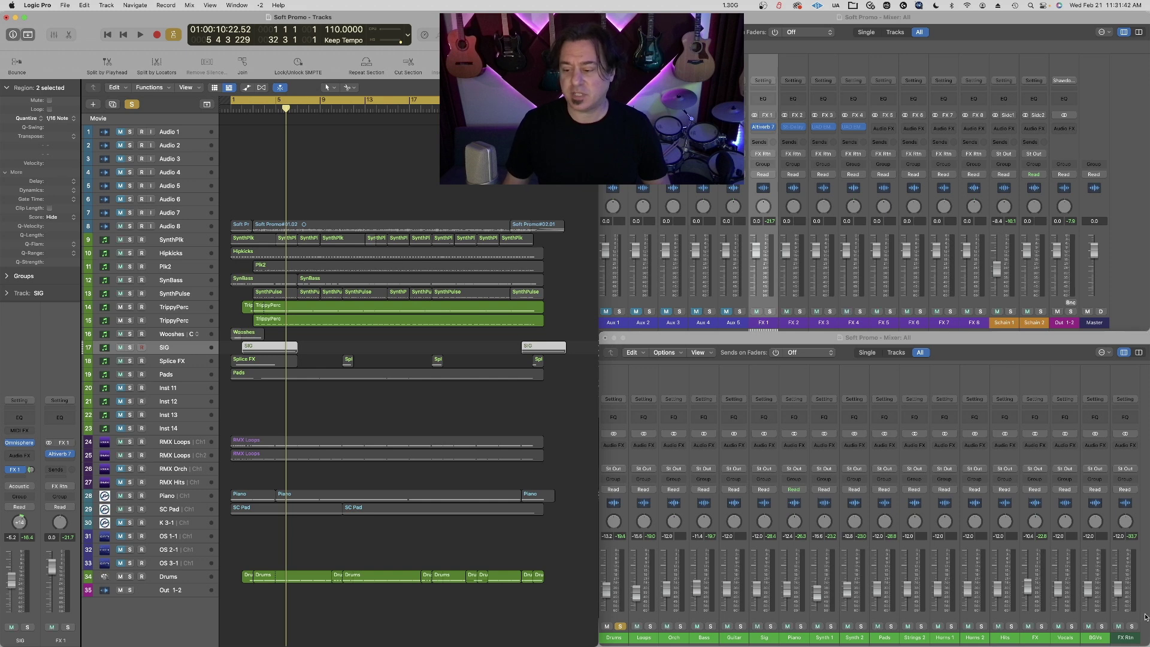
pyautogui.click(1119, 637)
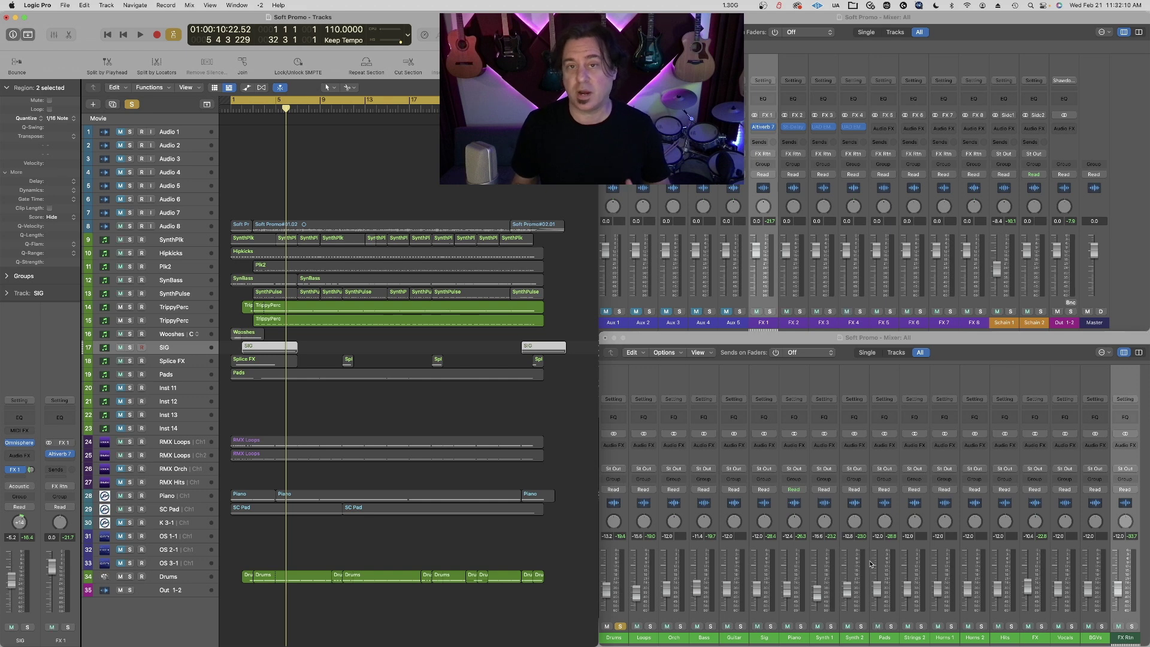
# - Clear the Drums bus solo, solo it again and play it back without cycling to check its level
pyautogui.click(619, 626)
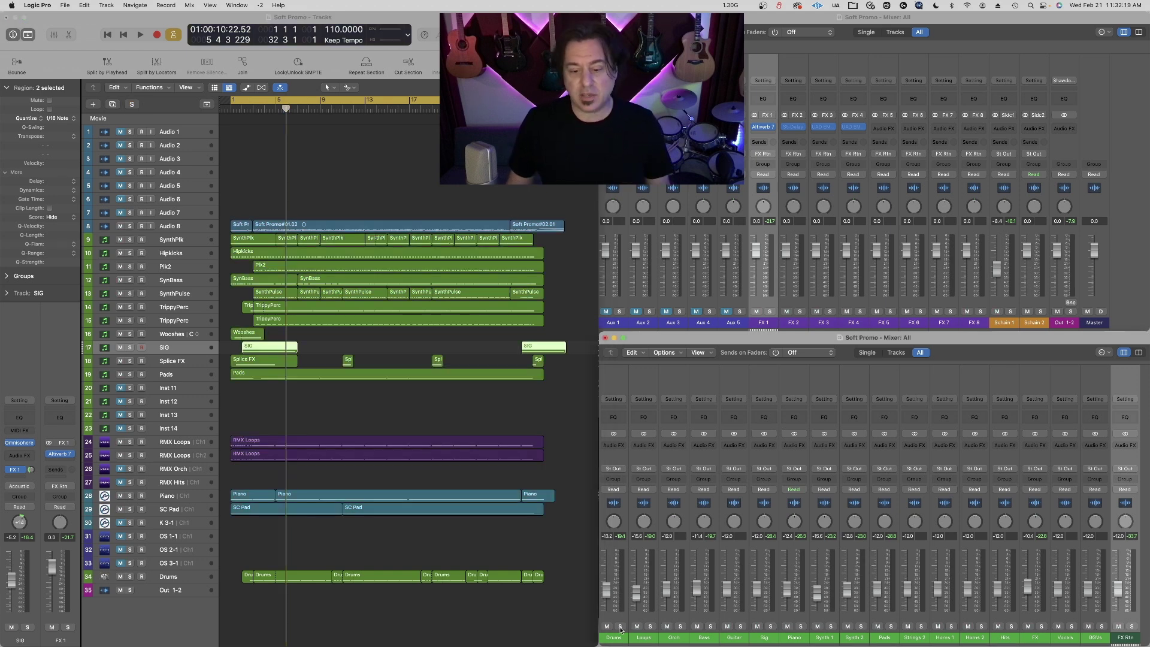
pyautogui.click(621, 626)
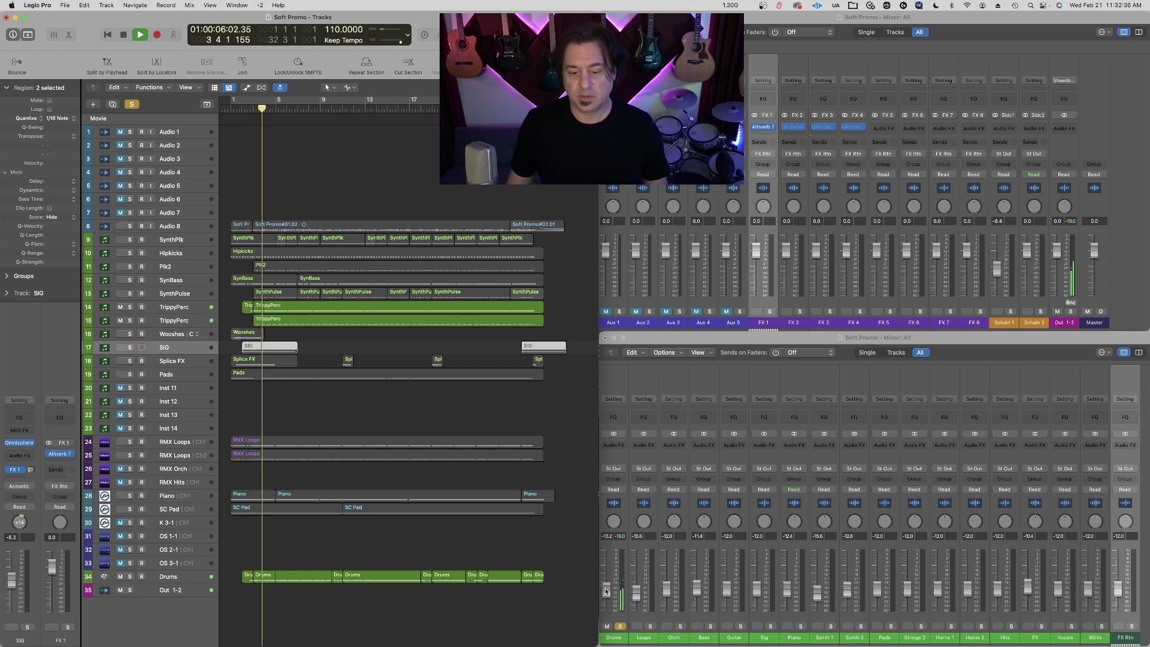
pyautogui.press('space')
# - Insert the stereo UADx Empirical Labs Distressor on the Drums bus
pyautogui.click(622, 446)
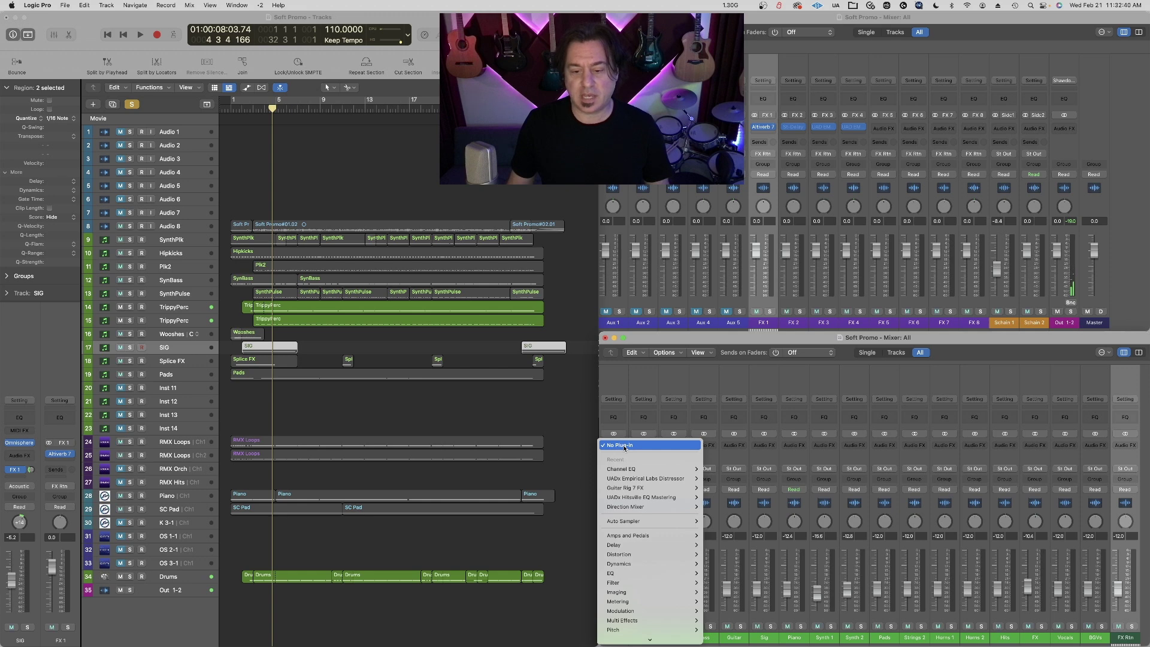
pyautogui.moveTo(627, 482)
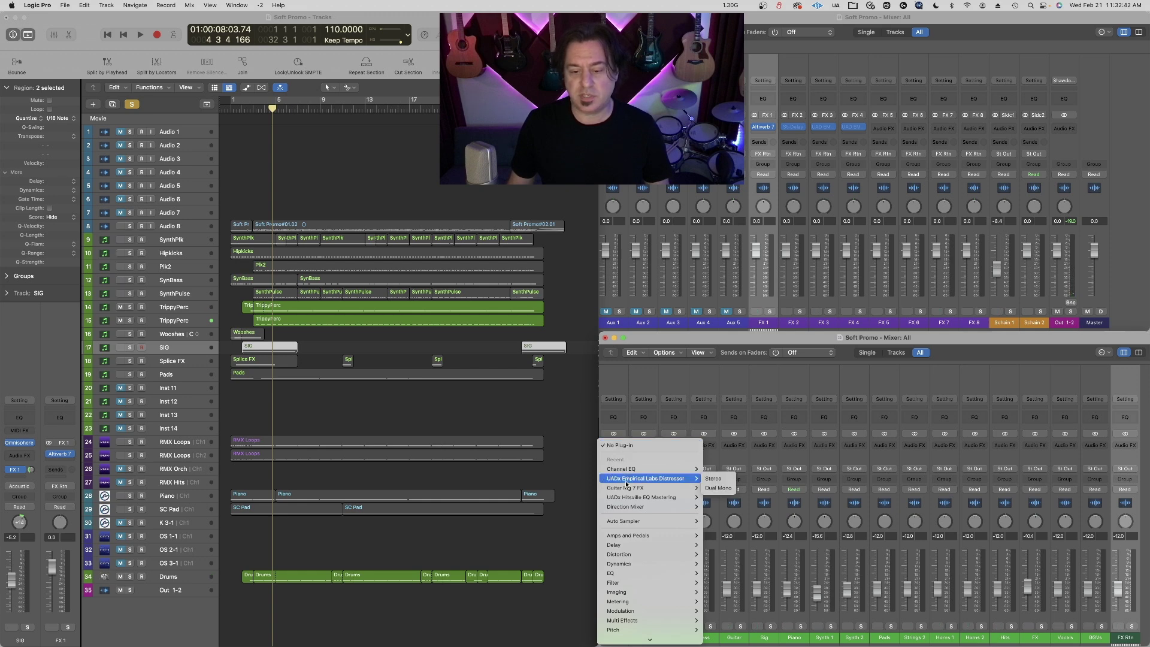
pyautogui.click(721, 480)
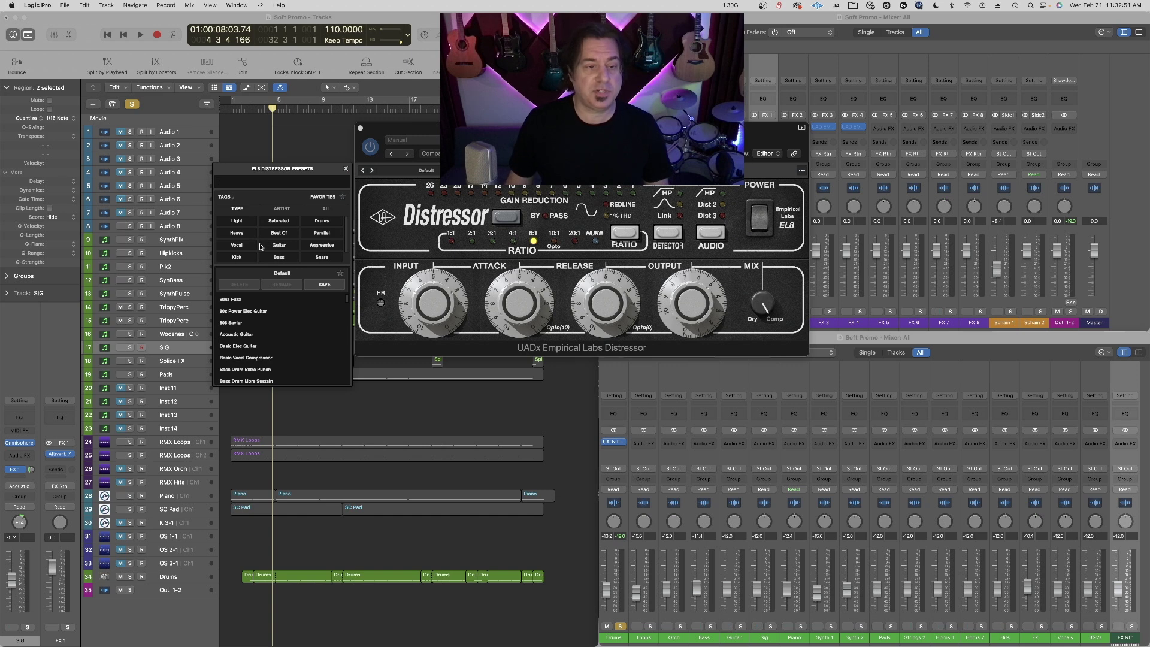
# - Filter the Distressor presets by Drums, audition 808 Savior and Bass Drum Extra Punch during playback, and load Bass Drum More Sustain
pyautogui.click(321, 220)
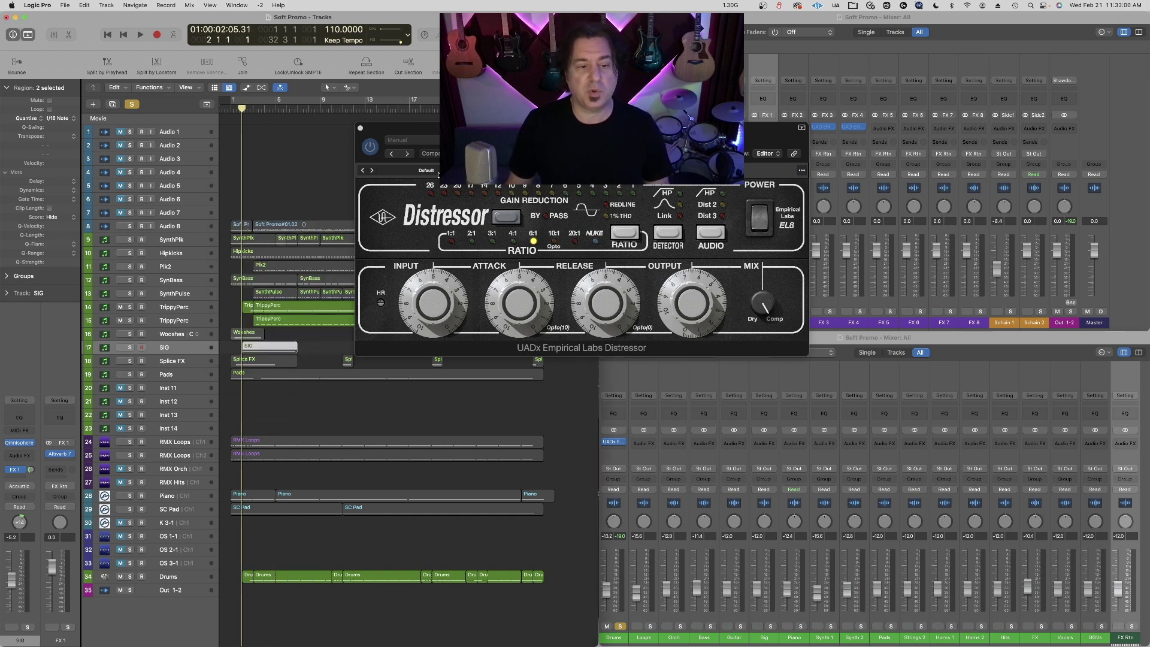
pyautogui.press('space')
pyautogui.click(438, 173)
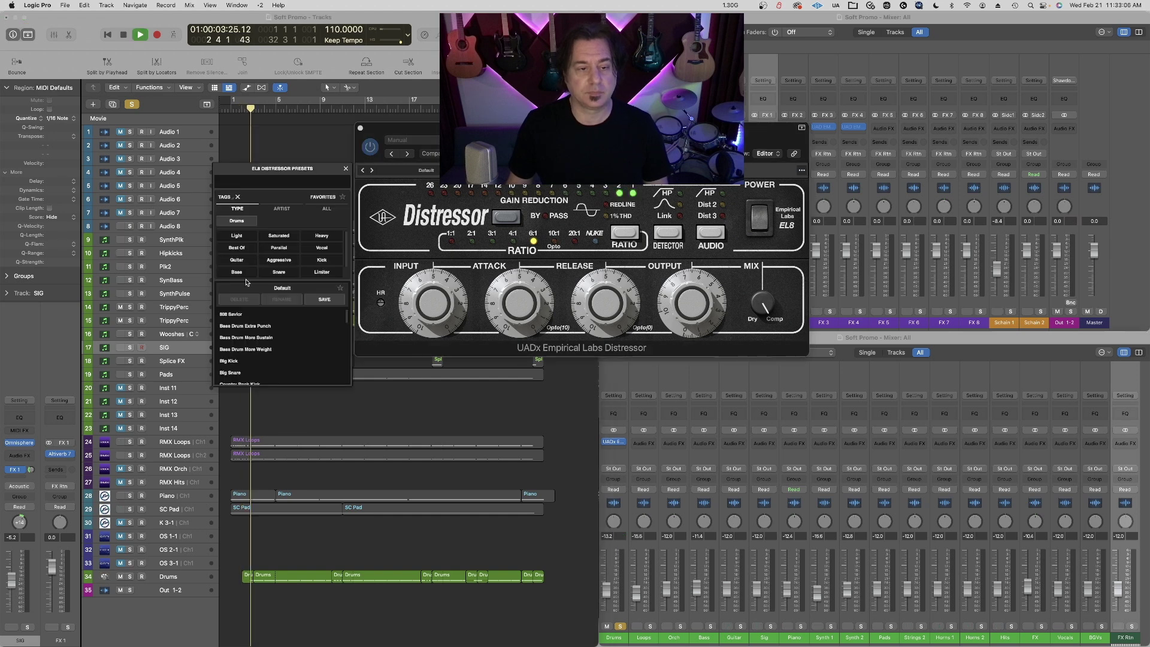
pyautogui.click(248, 314)
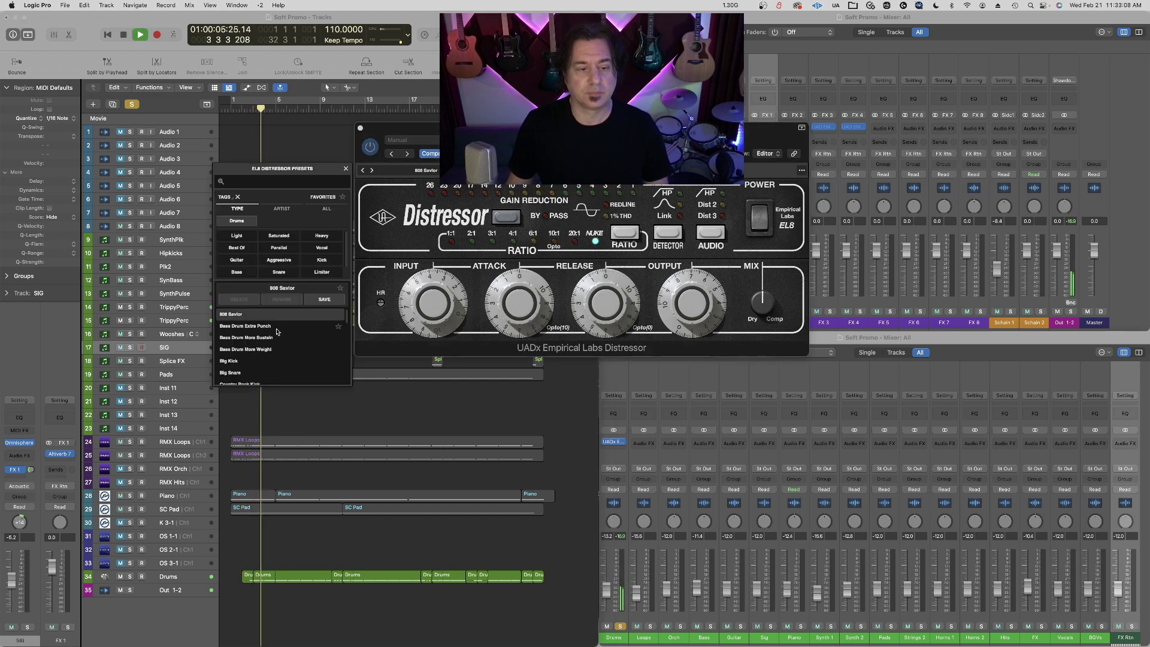
pyautogui.click(272, 326)
pyautogui.click(290, 339)
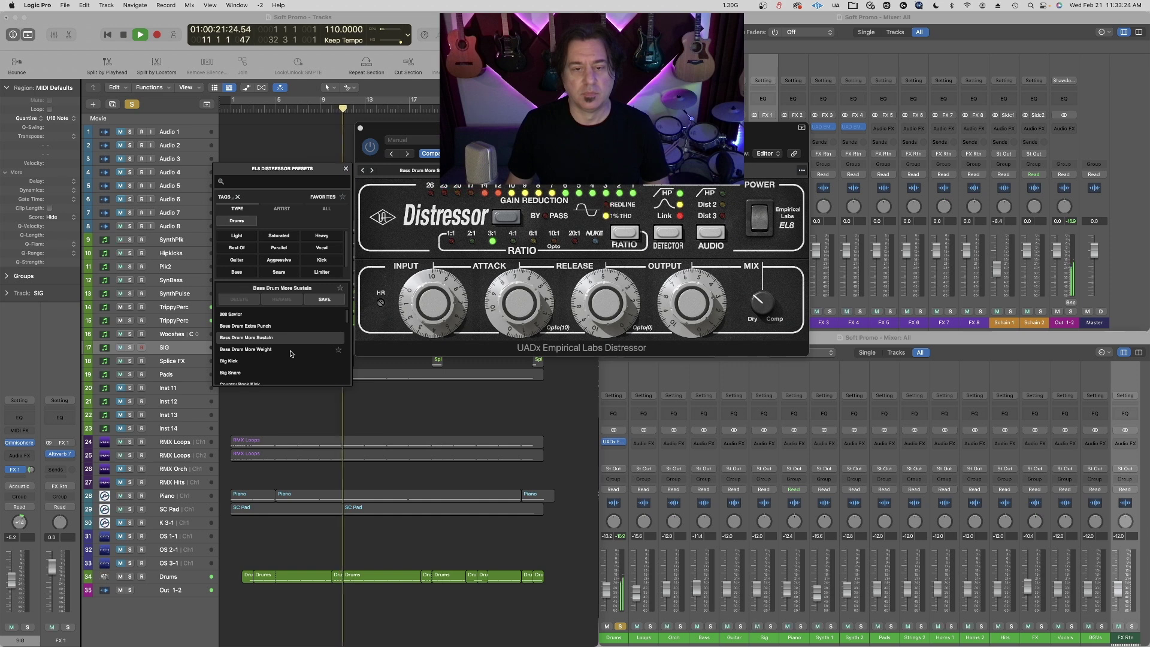
# - Compare the drums with the Distressor bypassed and re-enabled, and replay the soloed Drums bus from bar 2
pyautogui.click(372, 148)
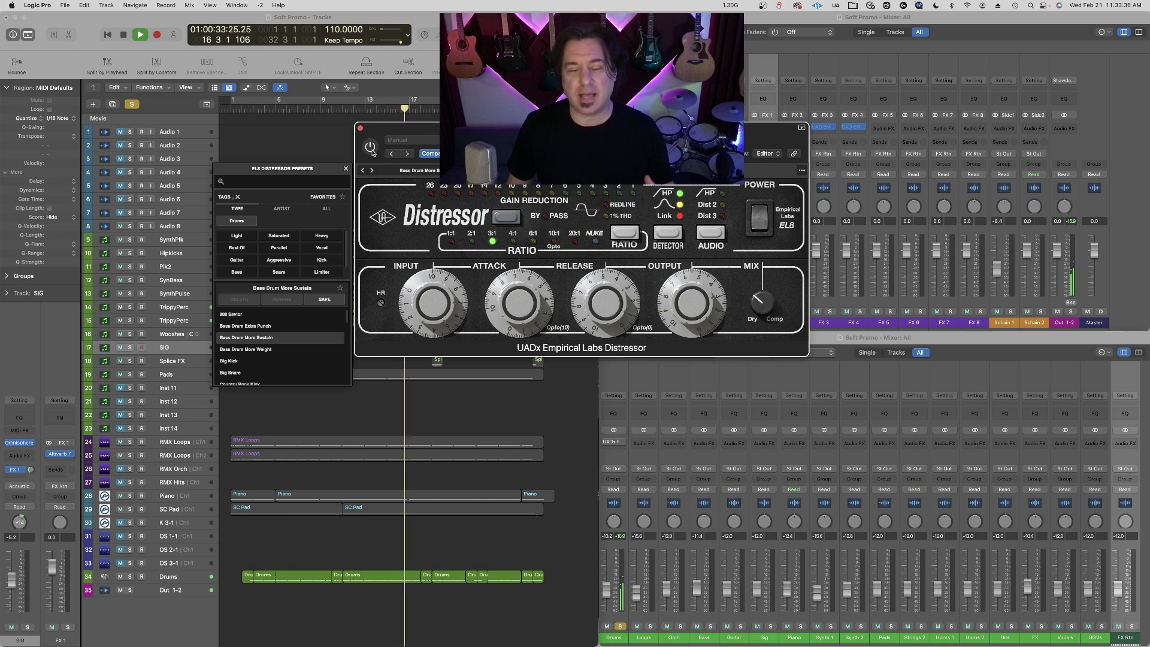
pyautogui.click(371, 149)
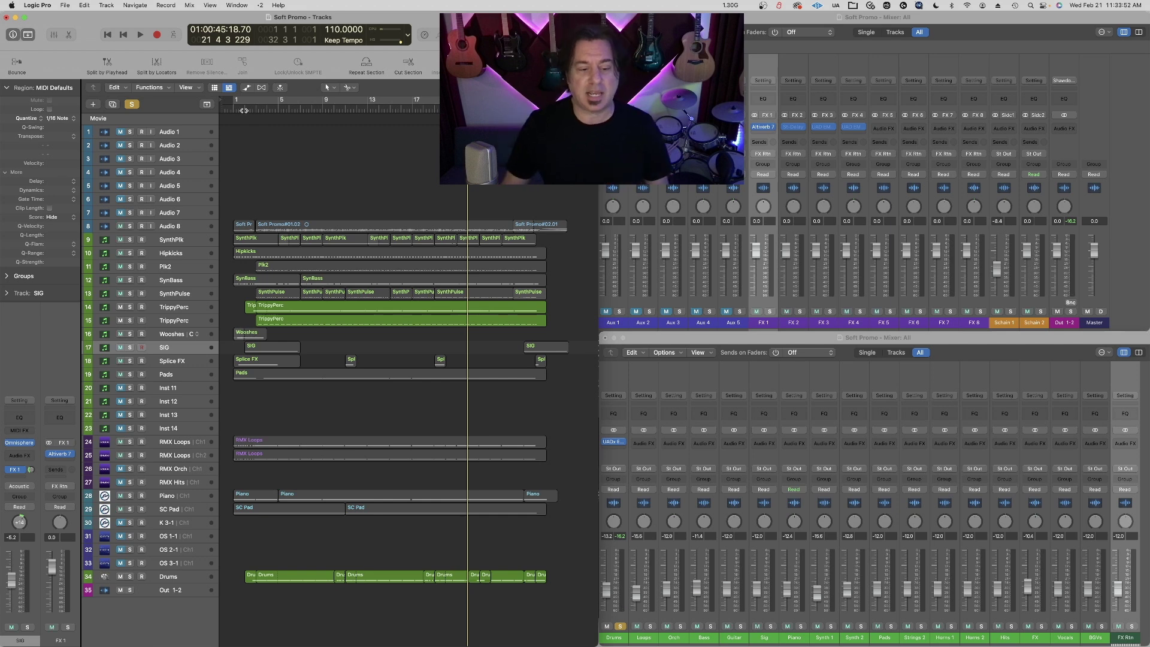
pyautogui.click(245, 109)
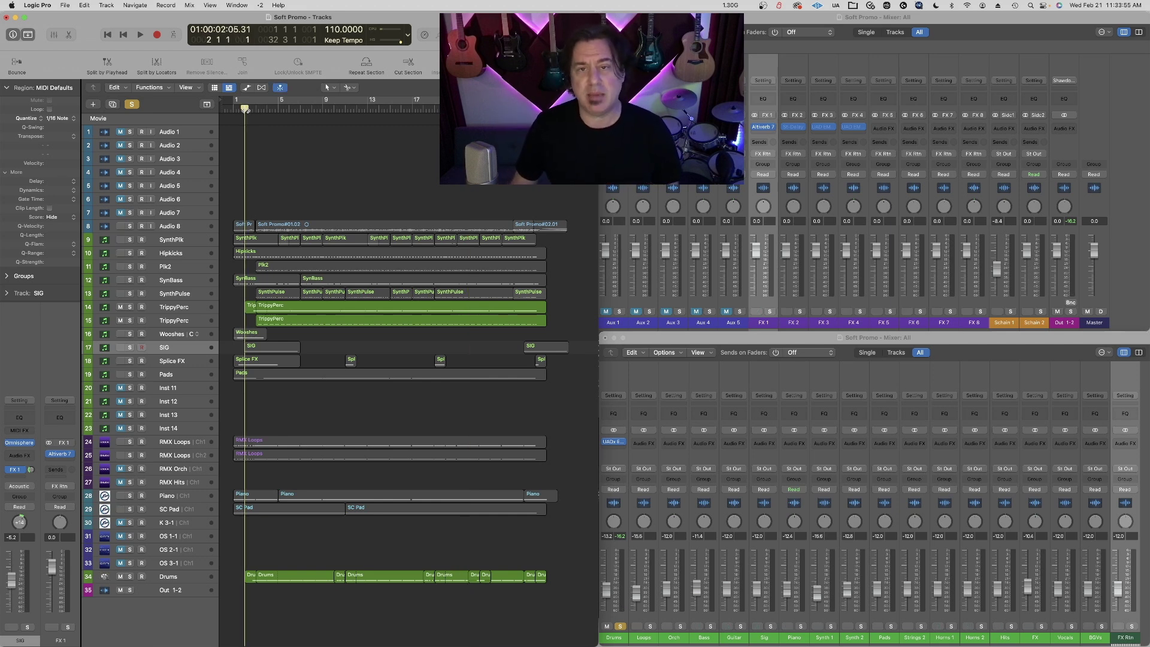
pyautogui.press('space')
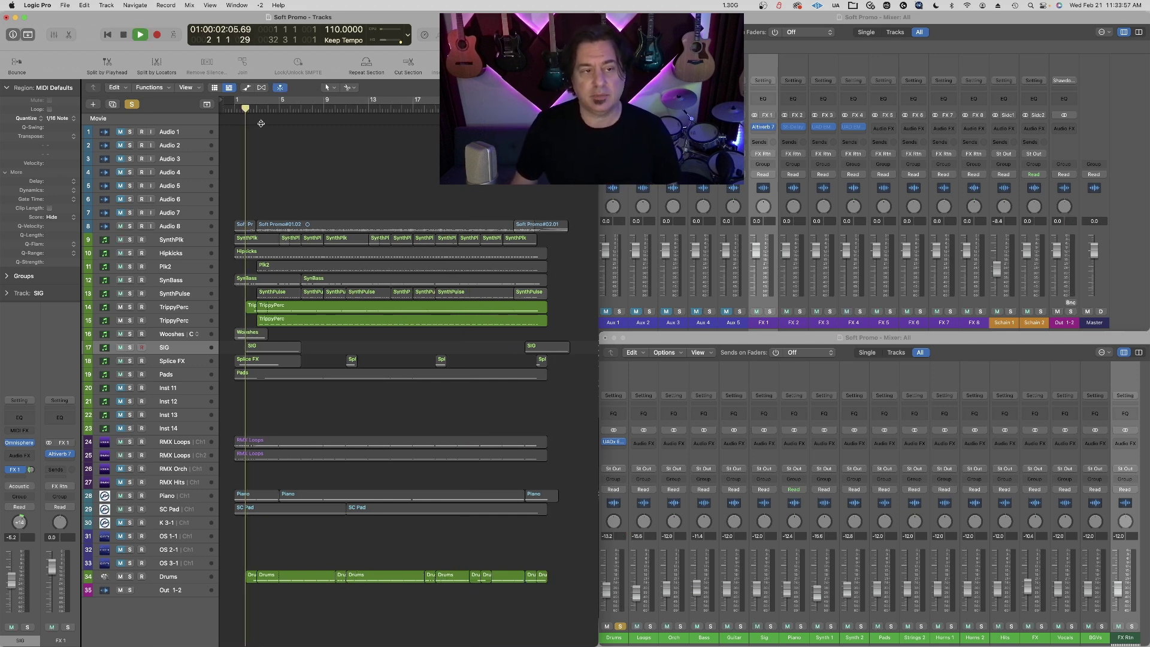
pyautogui.press('space')
pyautogui.hscroll(2, 273, 124)
pyautogui.hscroll(-2, 274, 124)
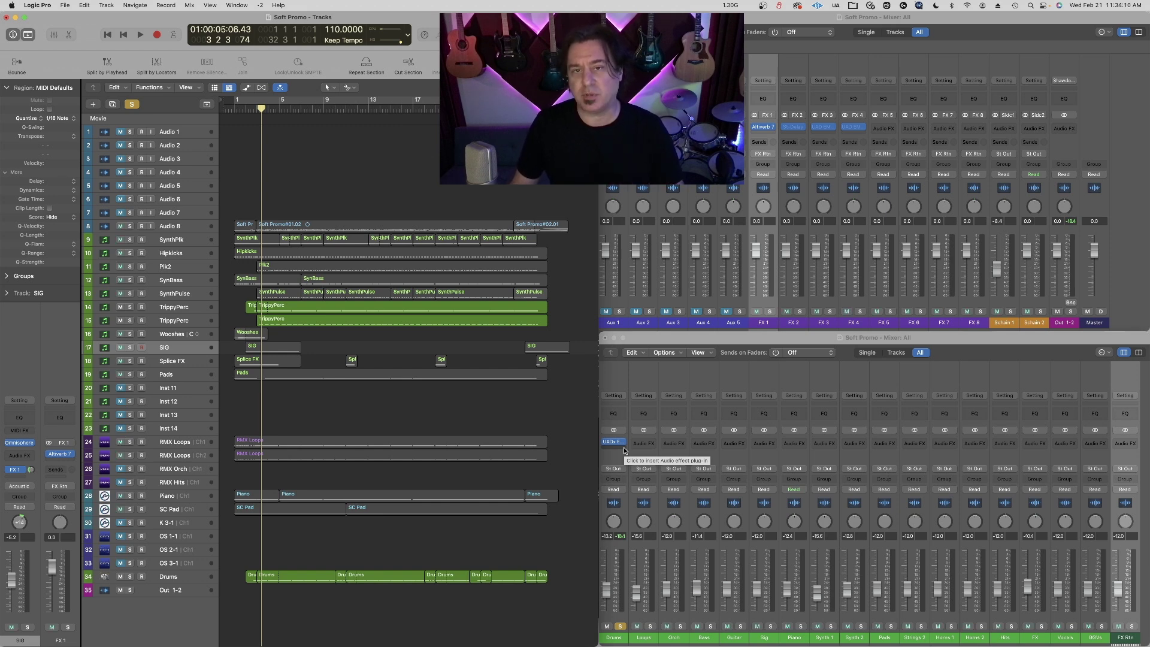
# - Solo the Loops bus alongside the Drums bus
pyautogui.click(651, 627)
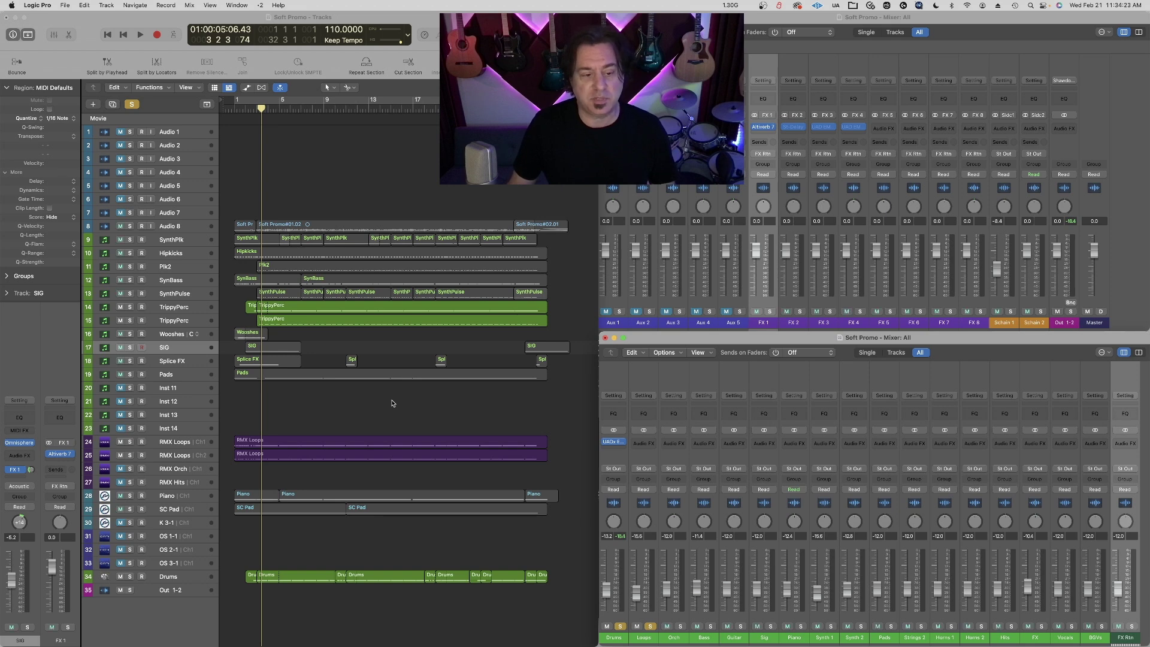
# - Insert the UADx Empirical Labs Distressor on the Loops bus and solo the RMX Loops tracks
pyautogui.click(649, 444)
pyautogui.click(749, 466)
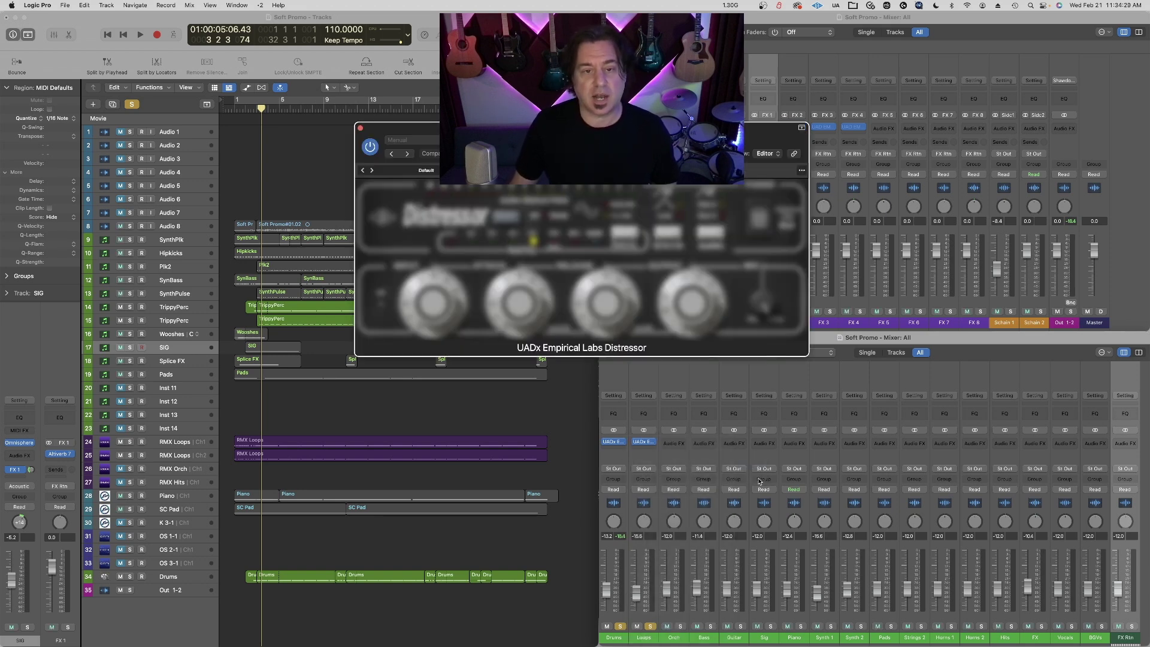
pyautogui.click(129, 441)
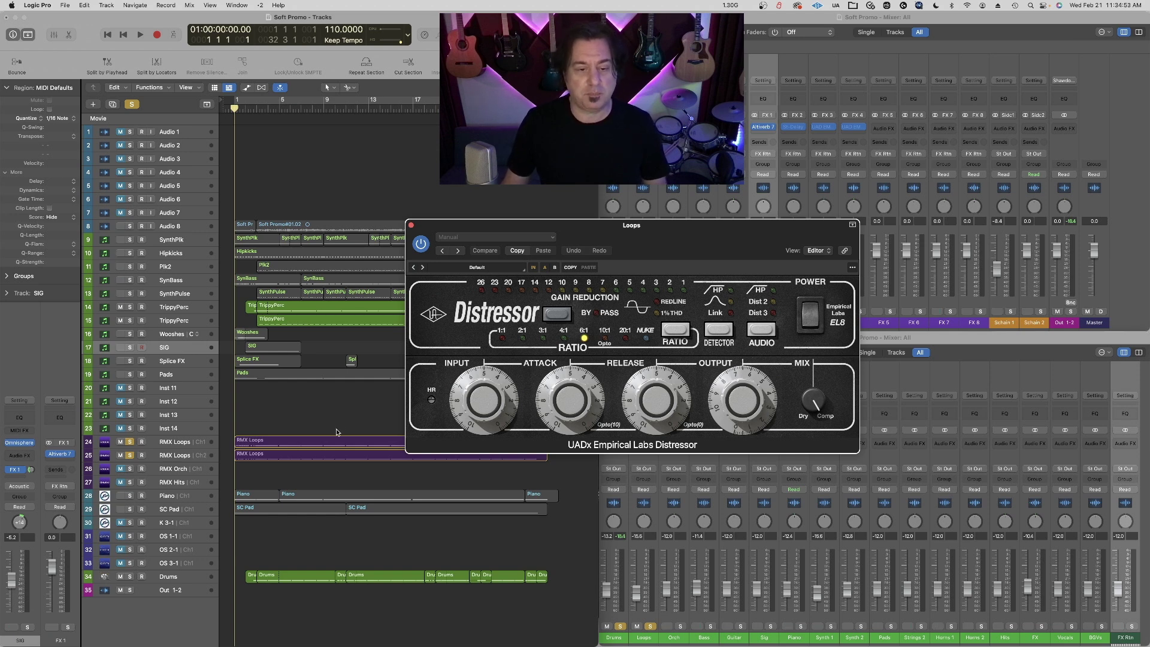
# - Filter the Loops Distressor presets by Drums, load 808 Savior during playback, and unsolo the Drums bus
pyautogui.click(336, 431)
pyautogui.press('space')
pyautogui.click(485, 269)
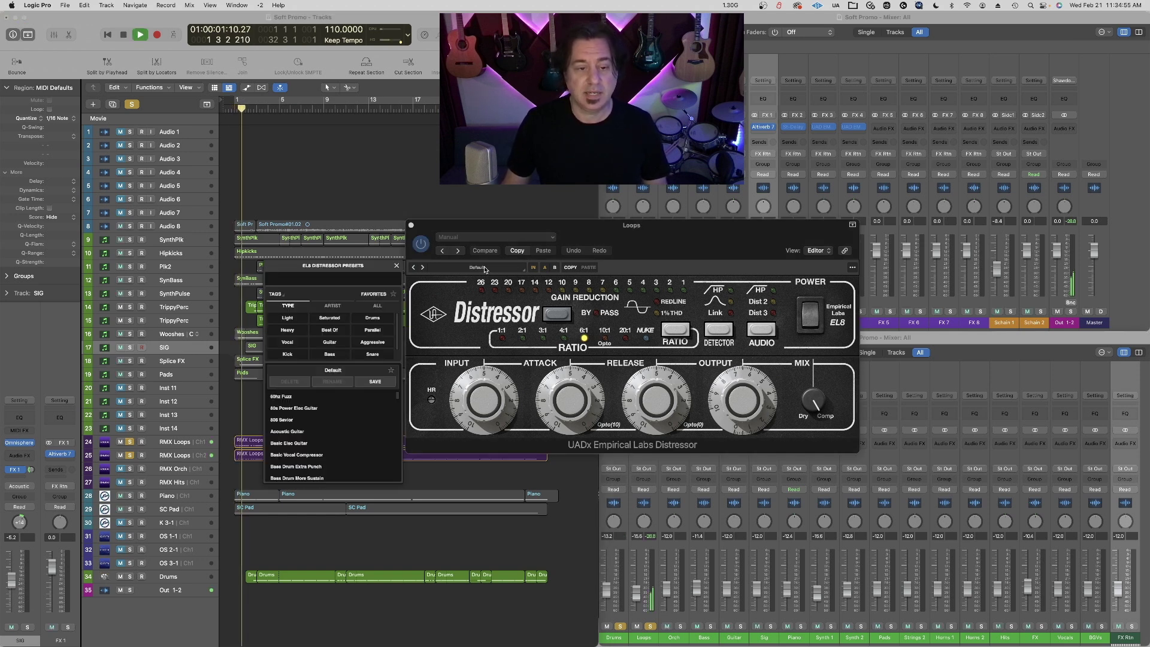
pyautogui.click(372, 317)
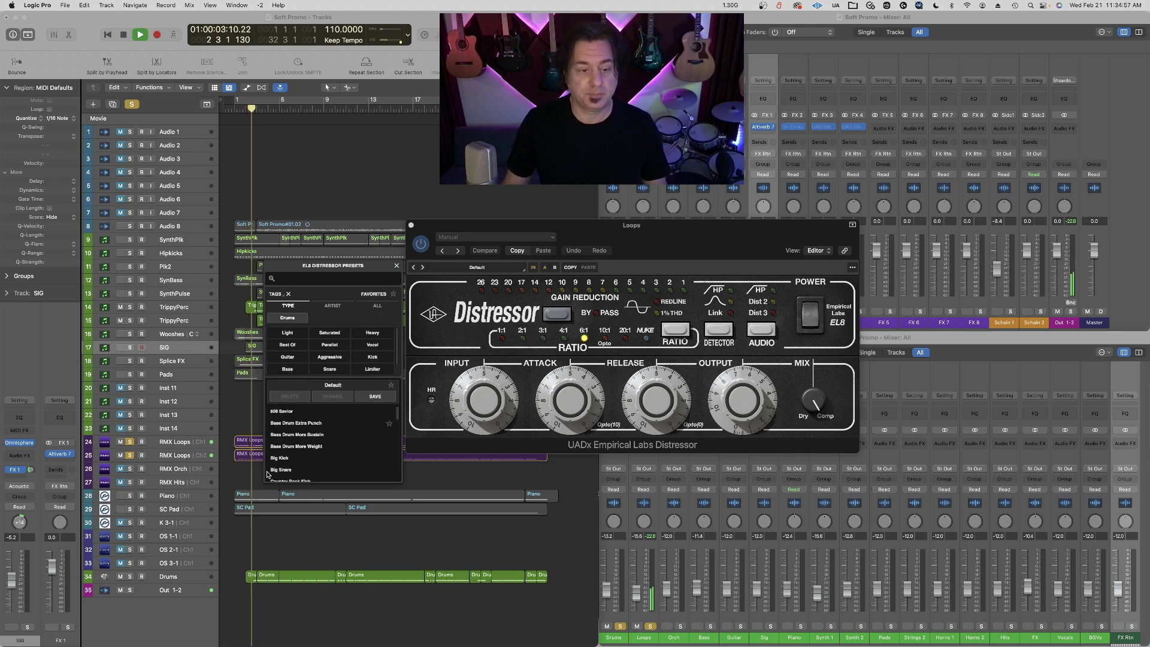
pyautogui.click(324, 410)
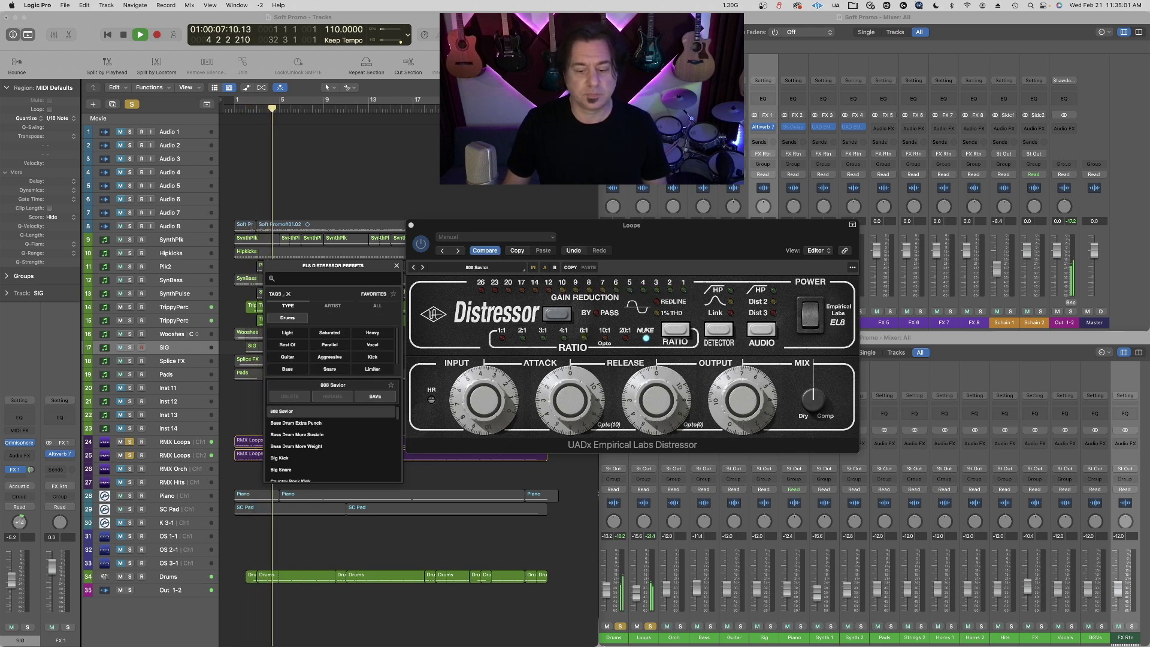
pyautogui.click(621, 626)
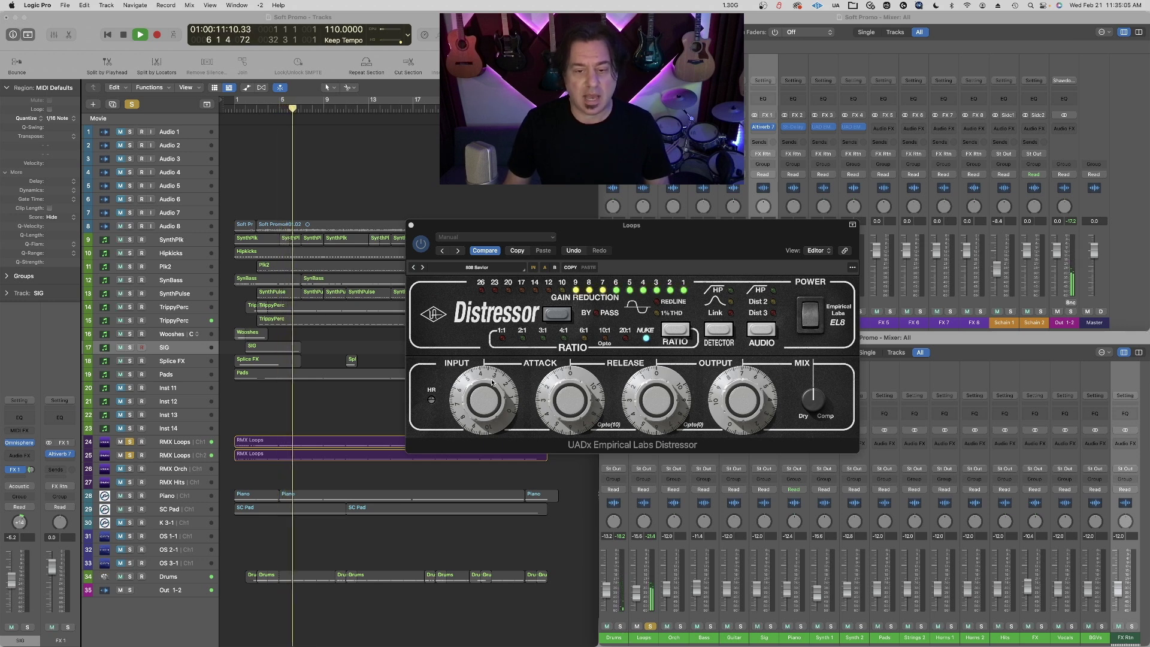
# - Audition Bass Drum More Sustain, Bass Drum More Weight, Big Kick, Big Snare and presets further down the list on the Loops Distressor
pyautogui.click(476, 267)
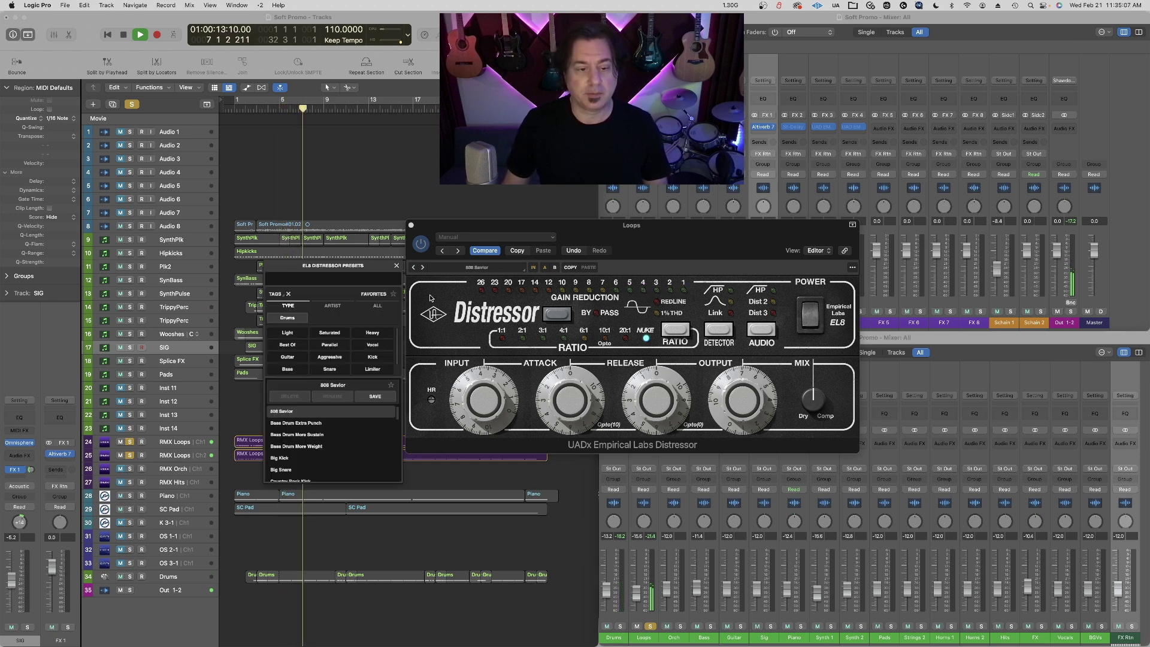
pyautogui.click(334, 435)
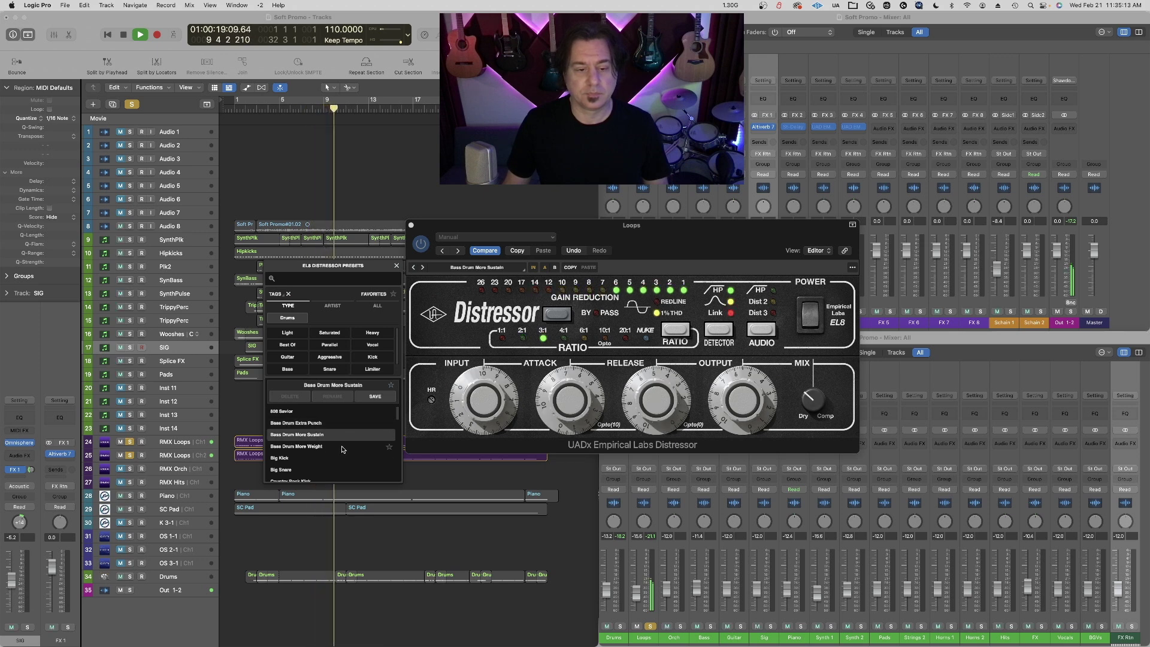
pyautogui.click(342, 448)
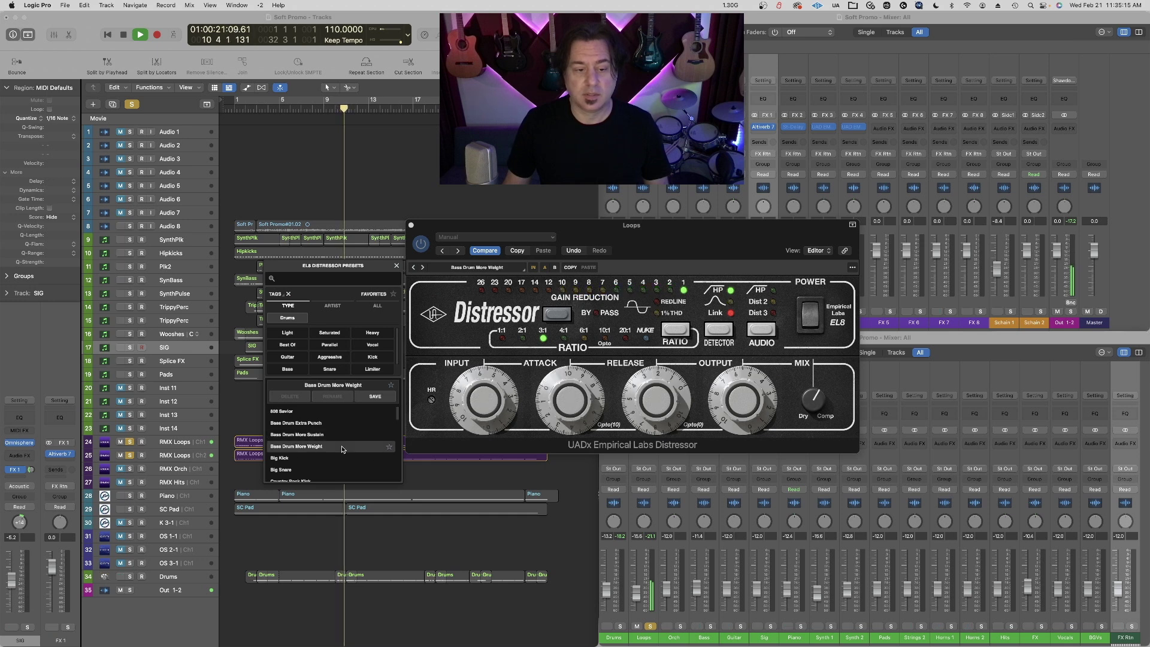
pyautogui.click(339, 458)
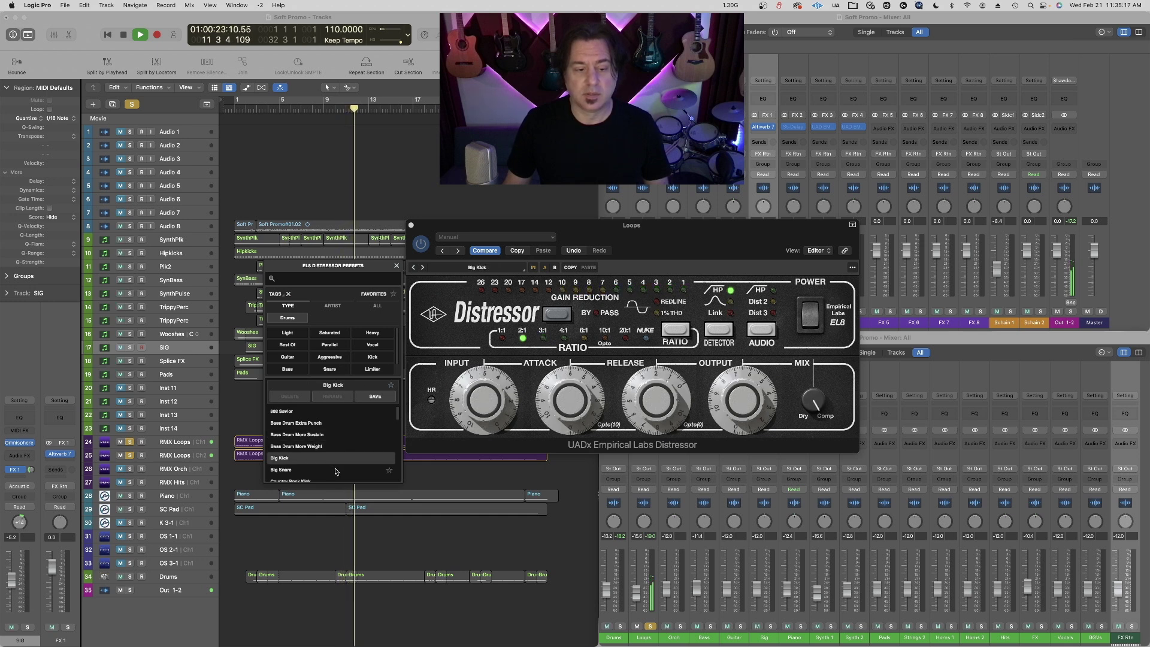
pyautogui.click(335, 470)
pyautogui.click(343, 479)
pyautogui.scroll(-2, 343, 477)
pyautogui.click(341, 468)
pyautogui.scroll(-2, 340, 467)
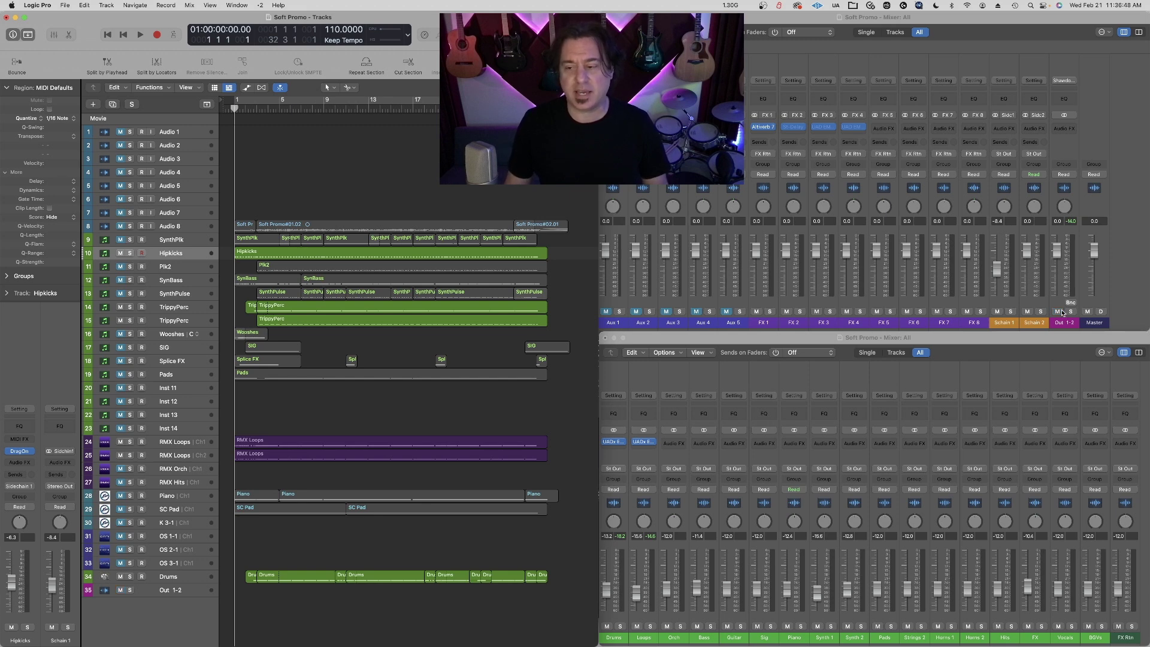
# - Play the full mix from bar 1 and insert the stereo UADx Empirical Labs Distressor on the Schain 1 channel
pyautogui.press('space')
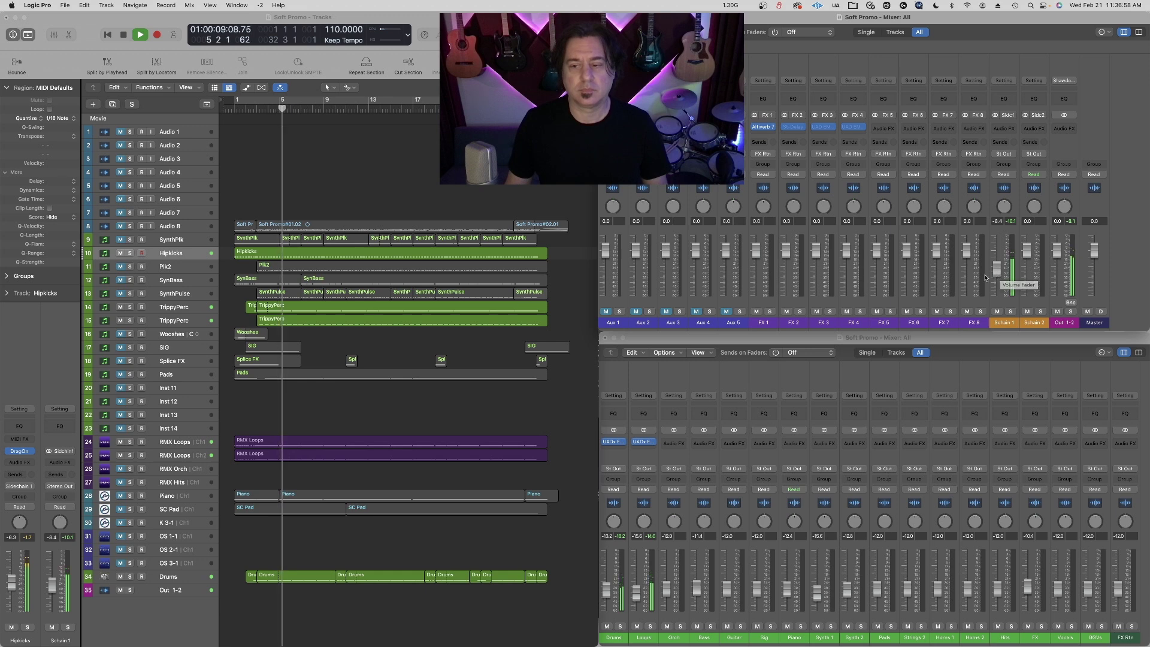
pyautogui.press('space')
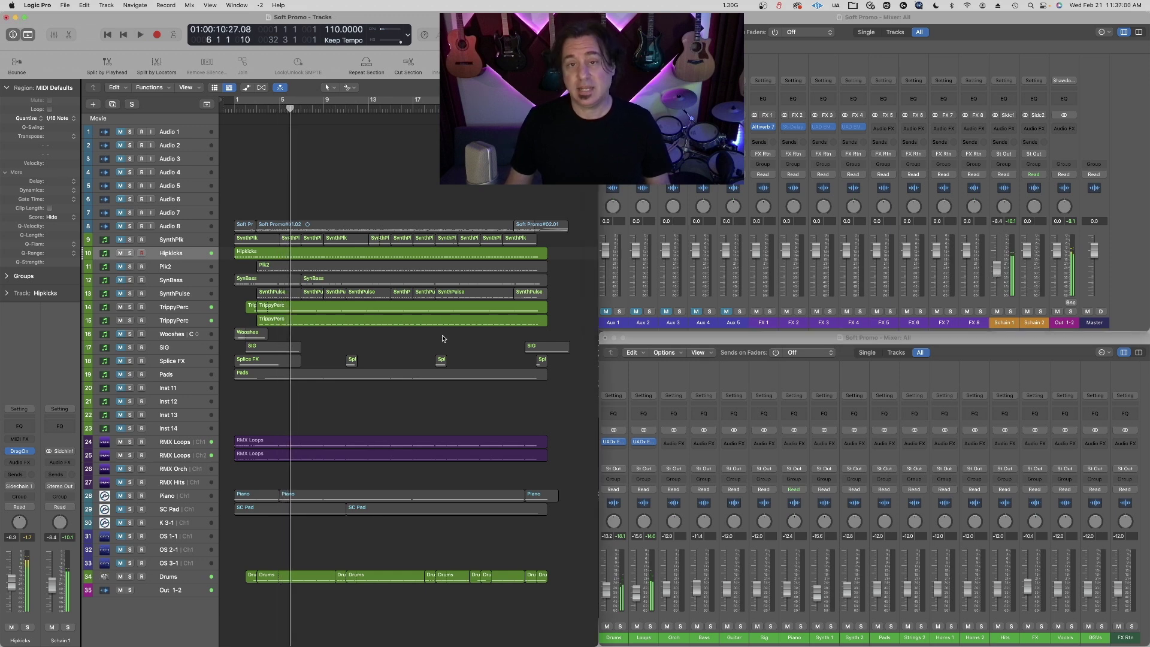
pyautogui.click(1013, 130)
pyautogui.moveTo(1014, 149)
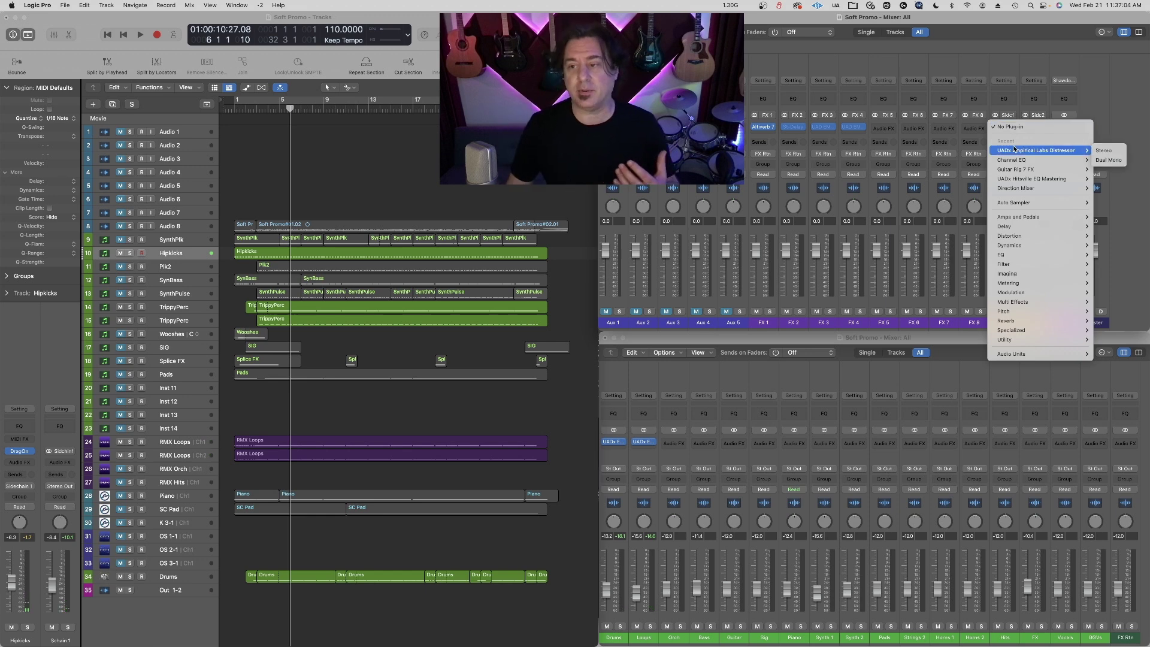
pyautogui.click(1105, 151)
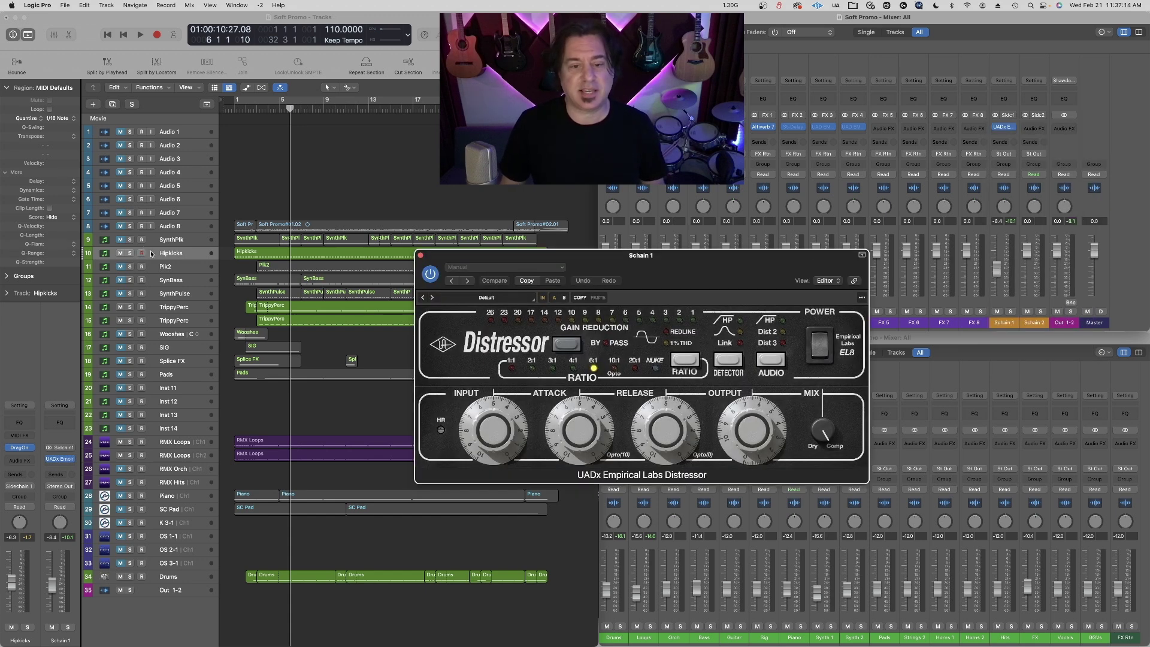
# - Filter the Schain 1 Distressor presets by Drums, load Kick Blender while playing from bar 1, and close the plug-in
pyautogui.click(237, 252)
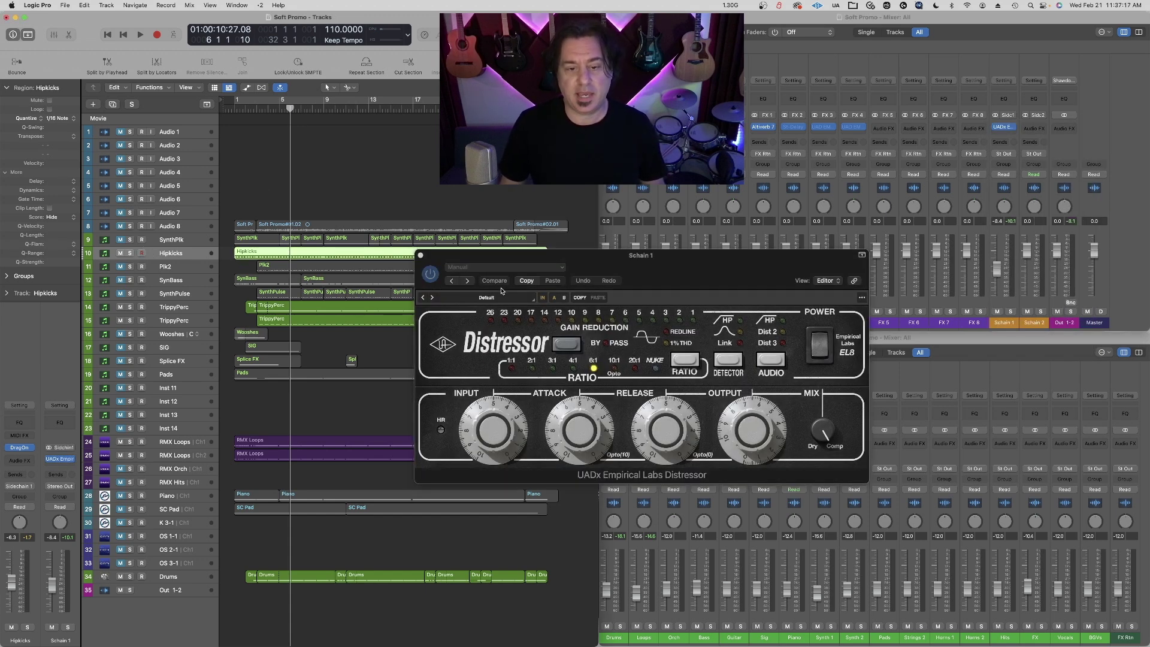
pyautogui.press('Return')
pyautogui.press('space')
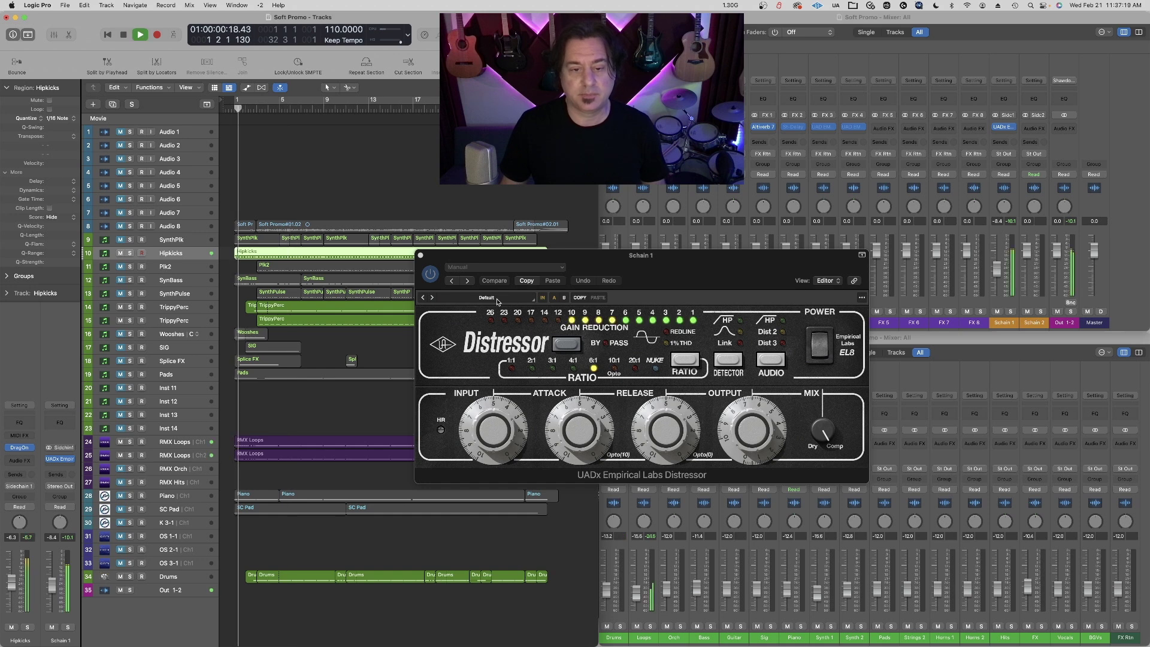
pyautogui.click(496, 299)
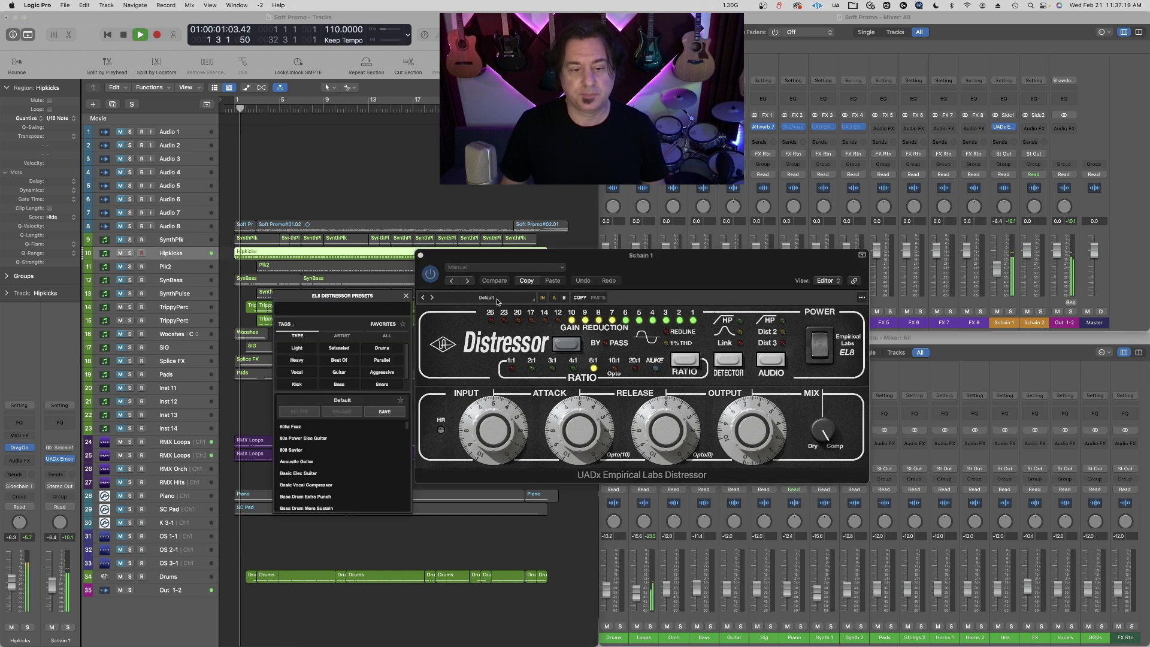
pyautogui.click(382, 347)
pyautogui.scroll(-5, 318, 462)
pyautogui.click(348, 493)
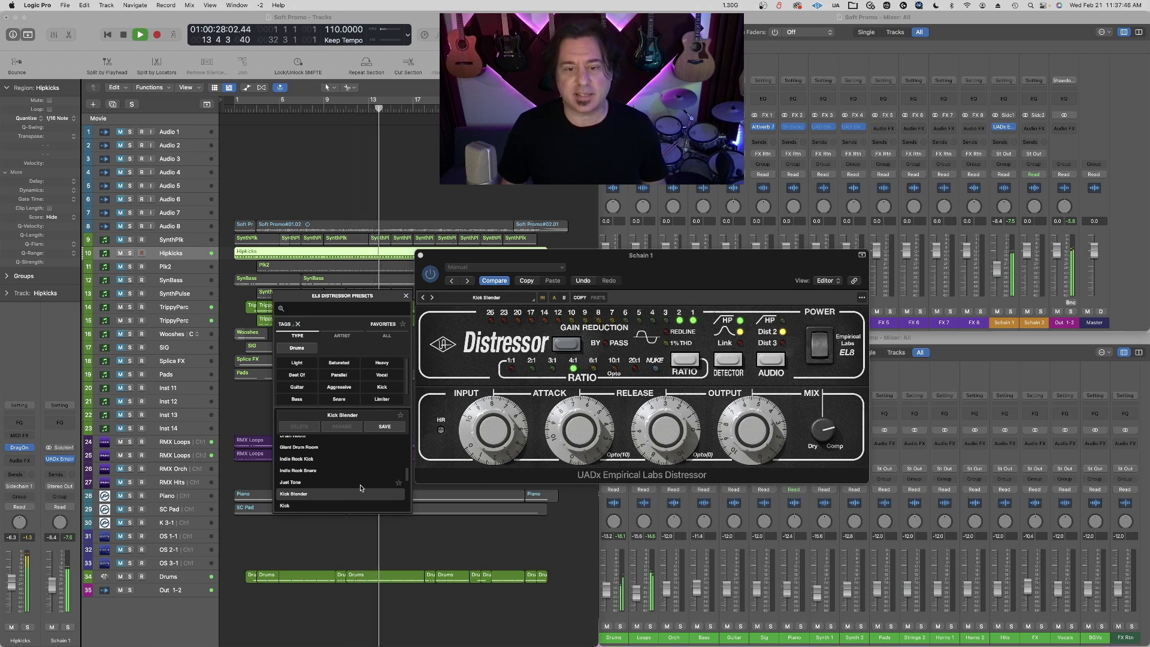
pyautogui.click(448, 257)
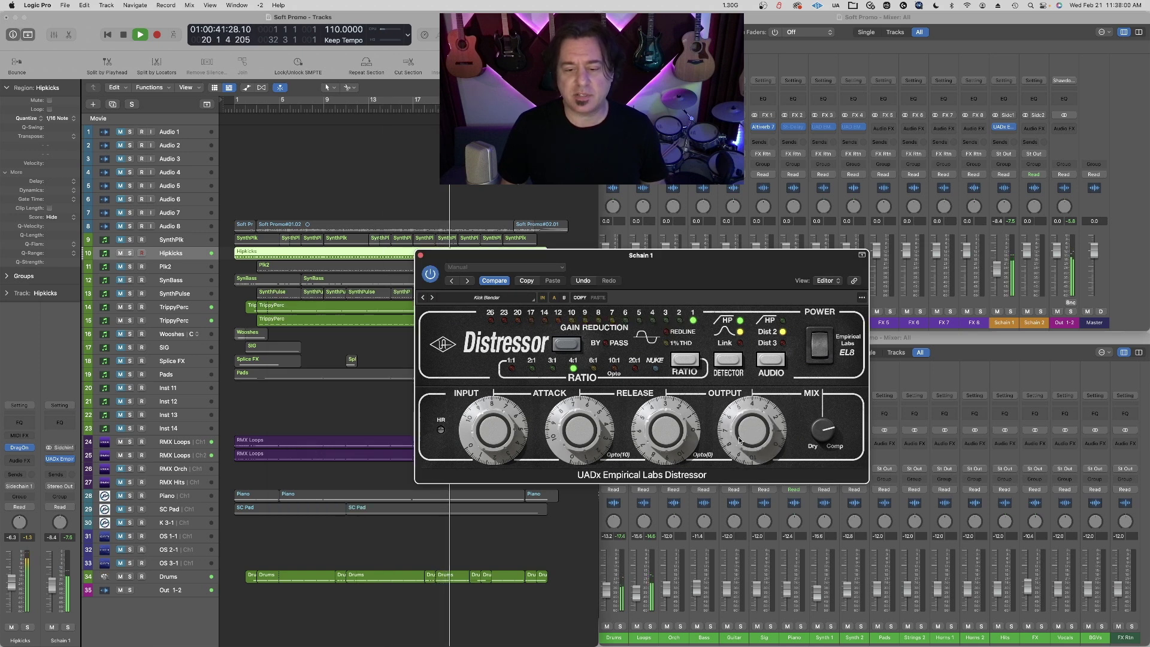
pyautogui.click(421, 256)
pyautogui.press('space')
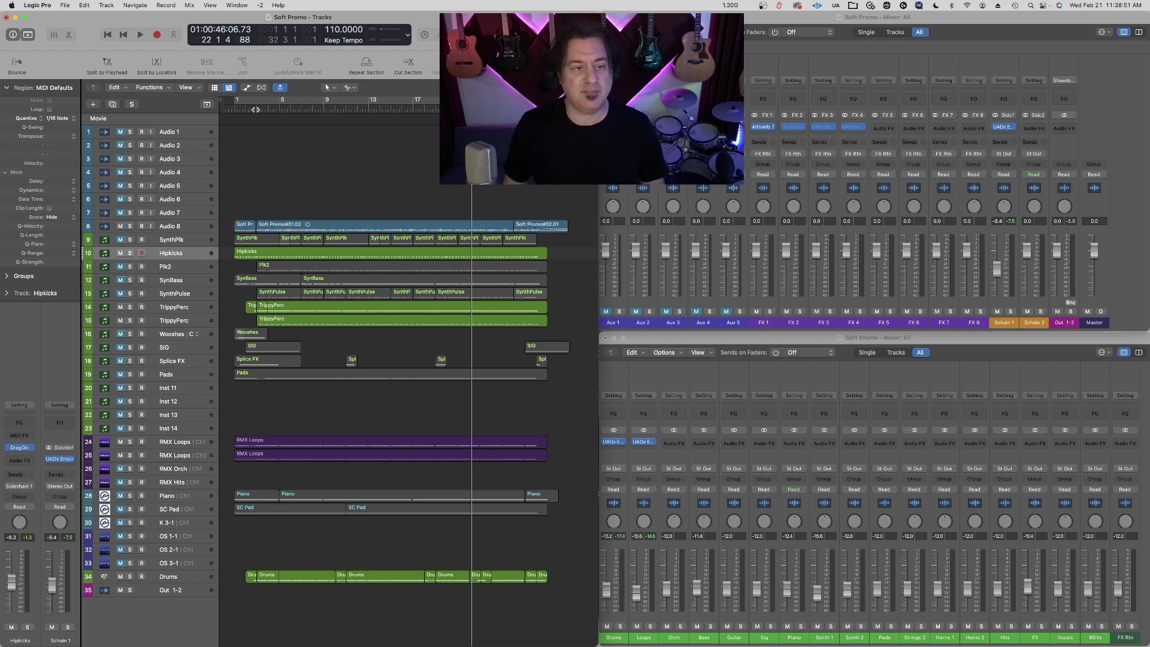
# - Play the mix from bar 3 to check the Bass bus
pyautogui.click(256, 110)
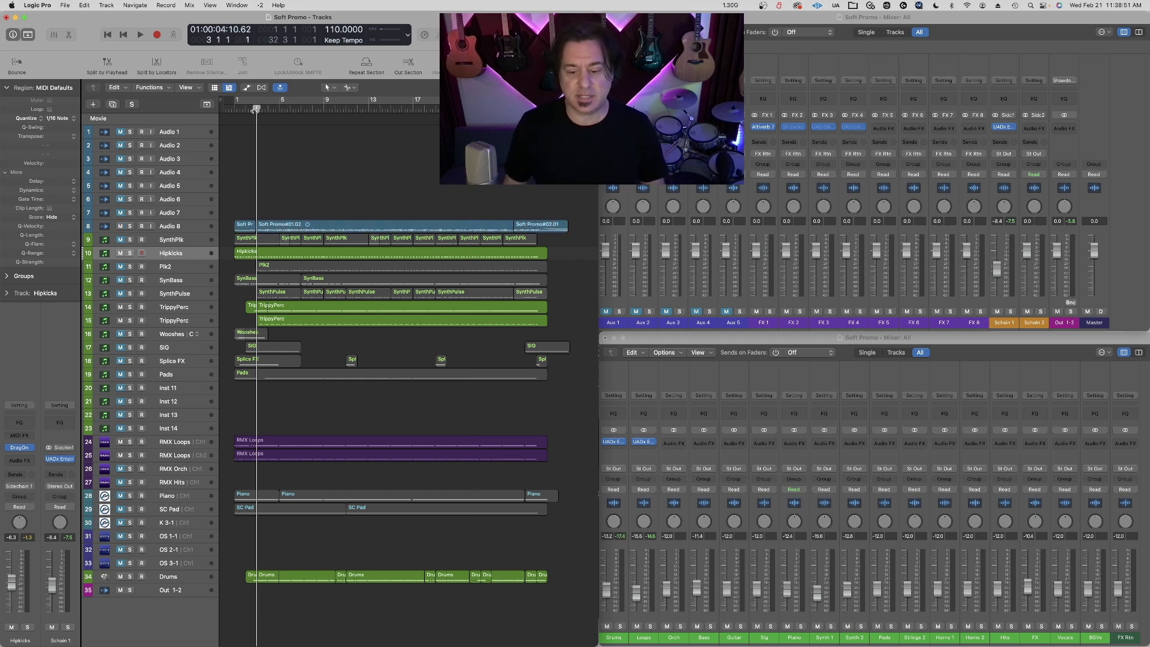
pyautogui.press('space')
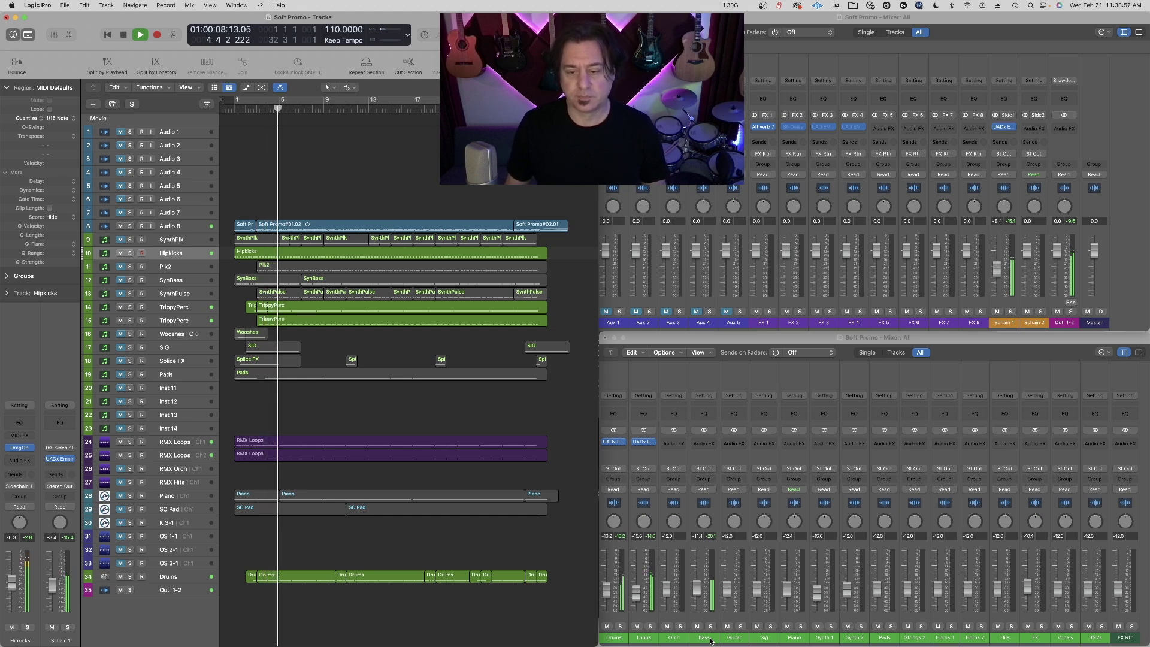
pyautogui.press('space')
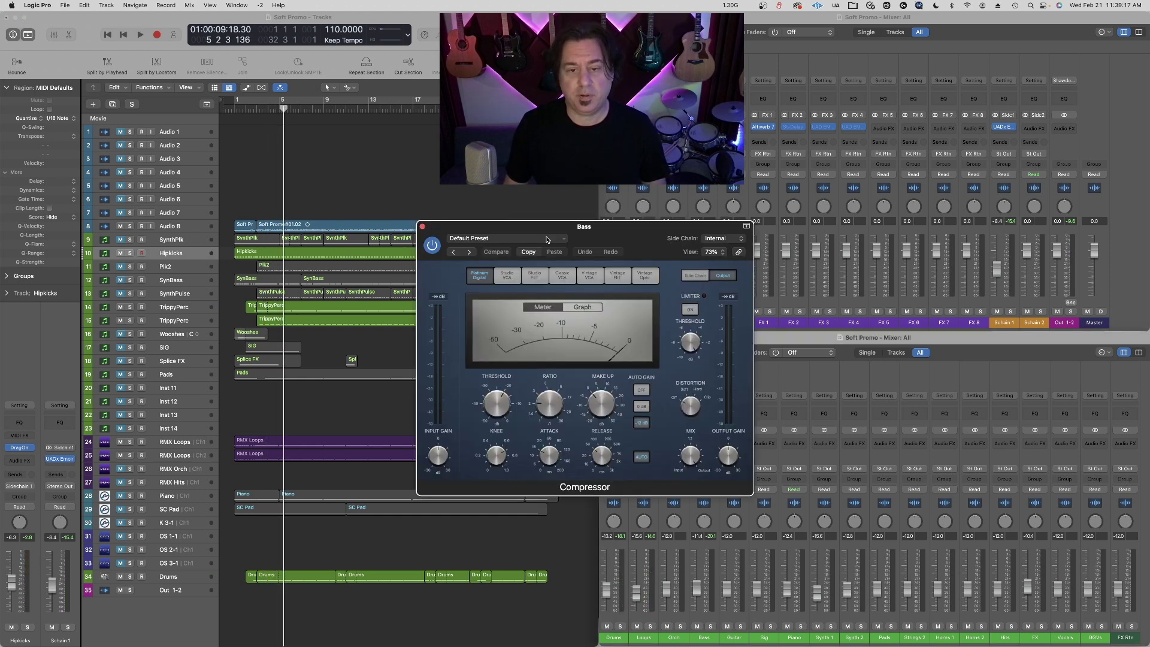
# - Load the Bass Heavy preset from 03 Guitars in the Bass bus Compressor and lower its attack and release
pyautogui.click(565, 242)
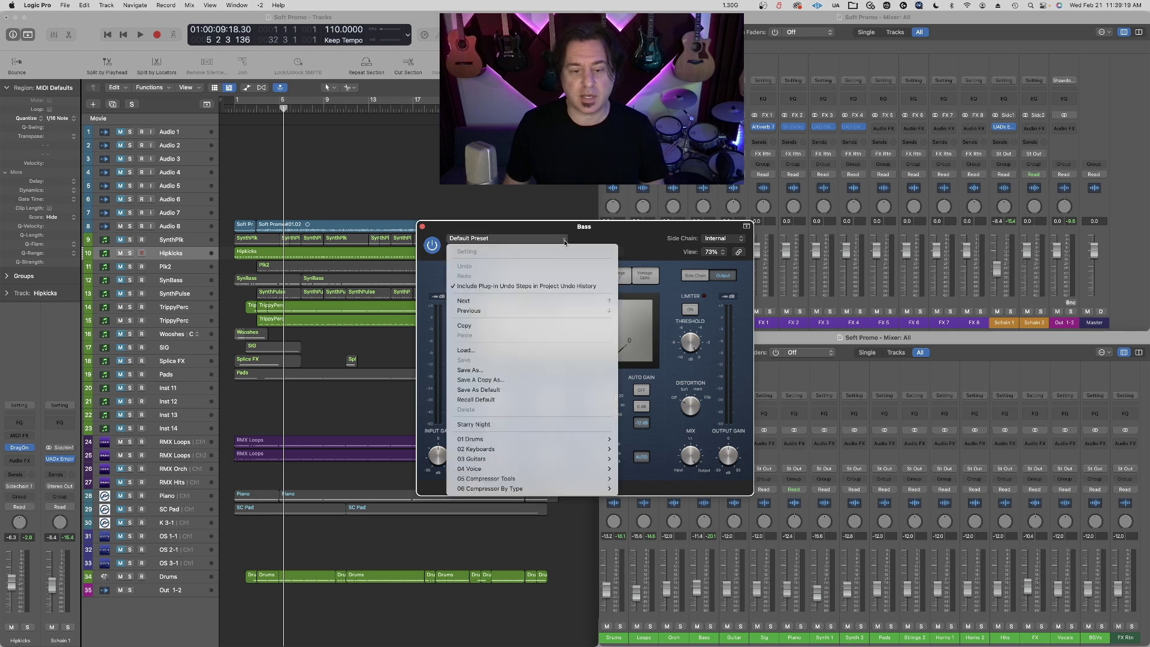
pyautogui.moveTo(562, 462)
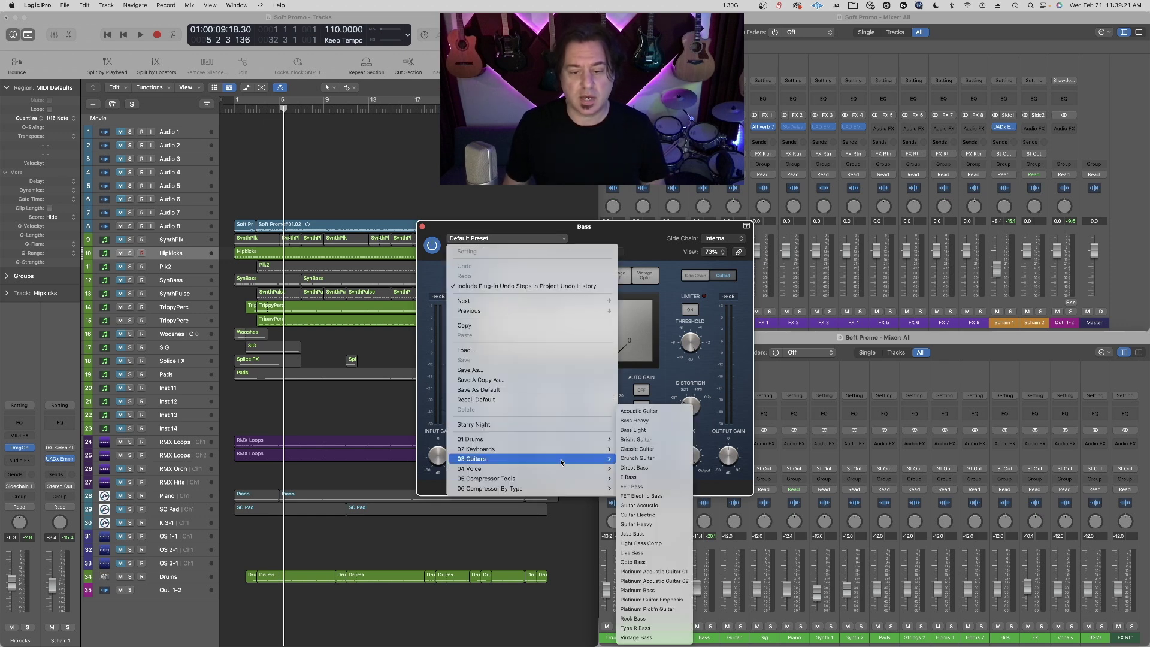
pyautogui.click(689, 421)
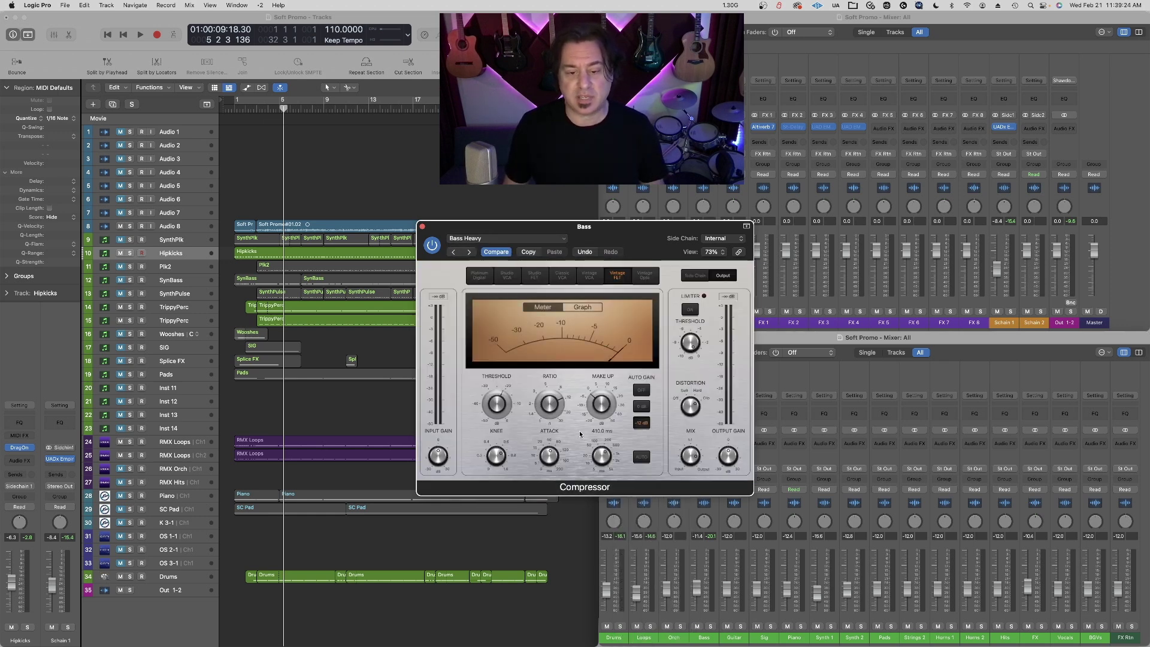
pyautogui.moveTo(549, 464); pyautogui.dragTo(548, 509)
pyautogui.moveTo(602, 457); pyautogui.dragTo(573, 530)
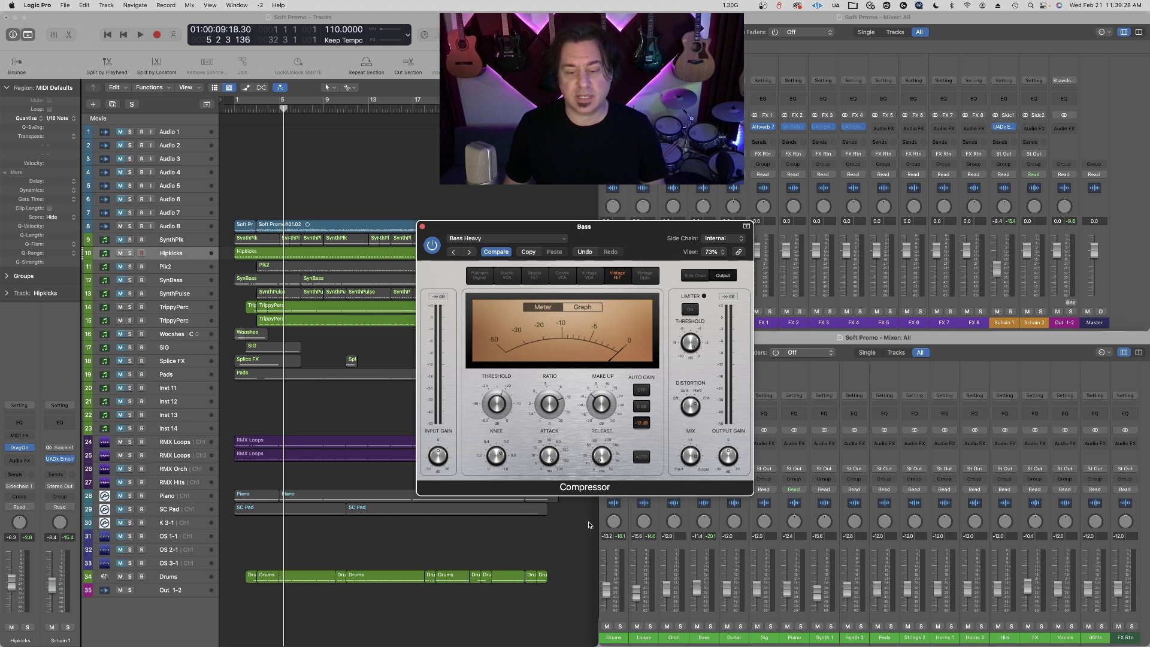
# - Compare the bass with the Compressor bypassed and re-enabled during playback, and replay the full mix
pyautogui.press('space')
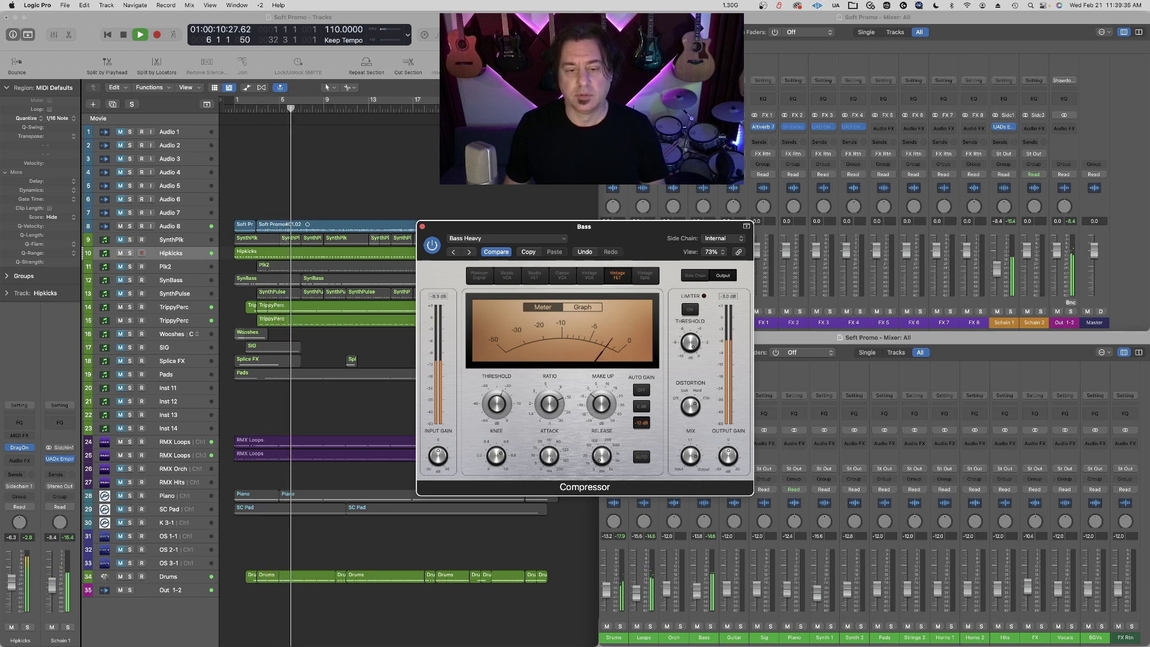
pyautogui.click(434, 248)
pyautogui.click(436, 249)
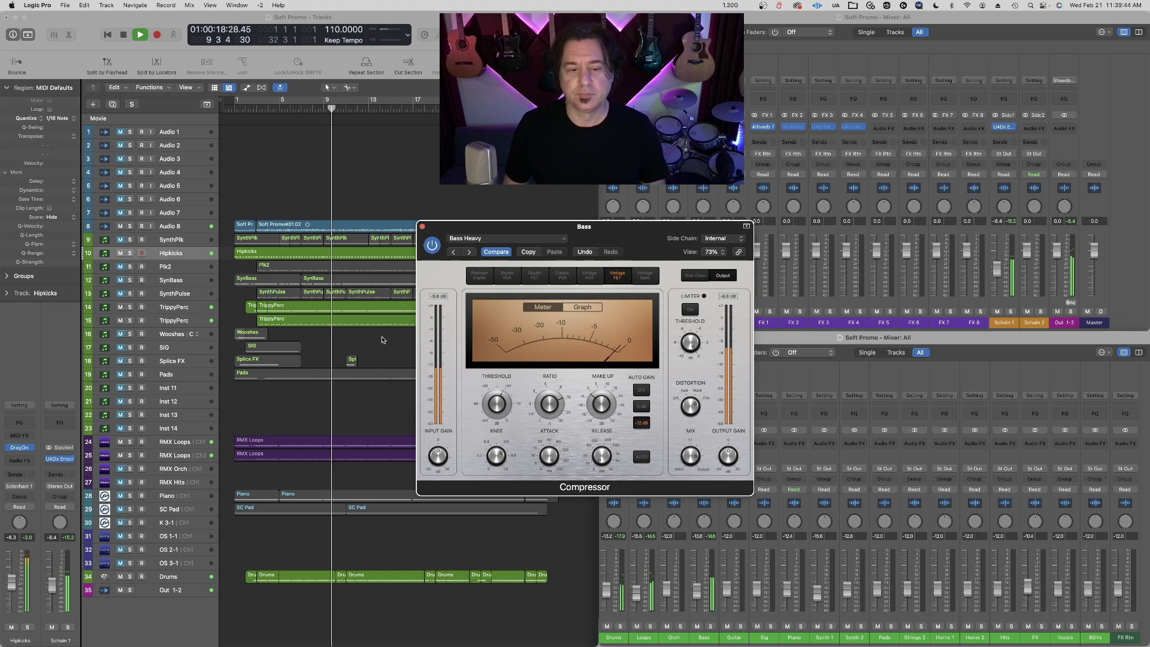
pyautogui.click(376, 348)
pyautogui.press('space')
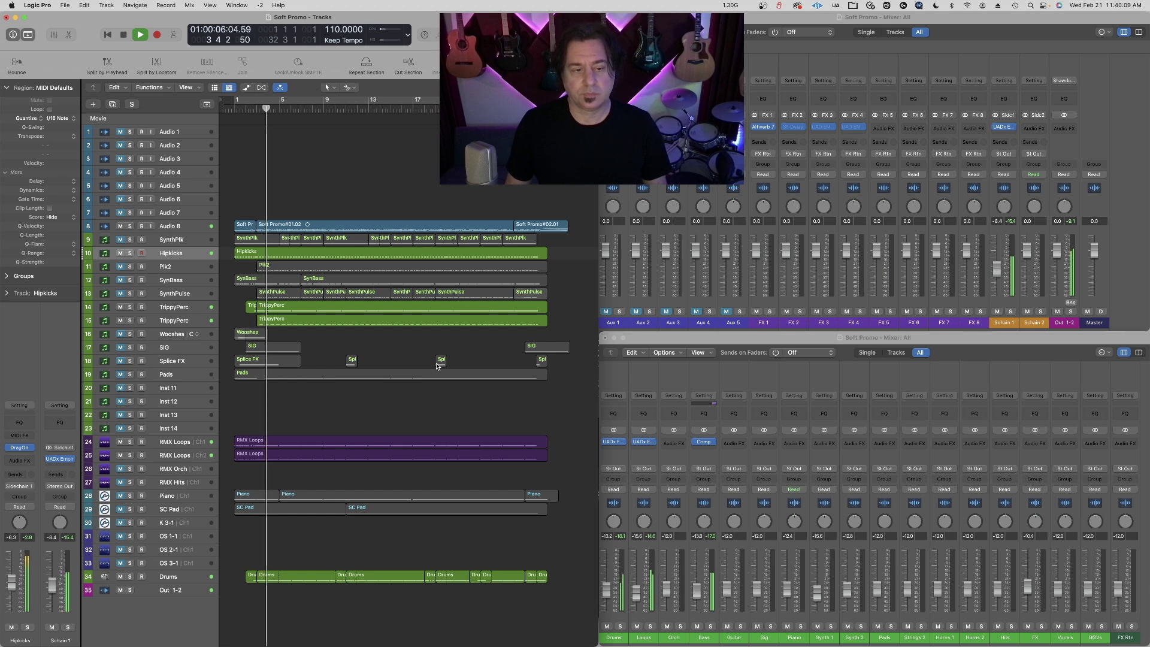
pyautogui.press('space')
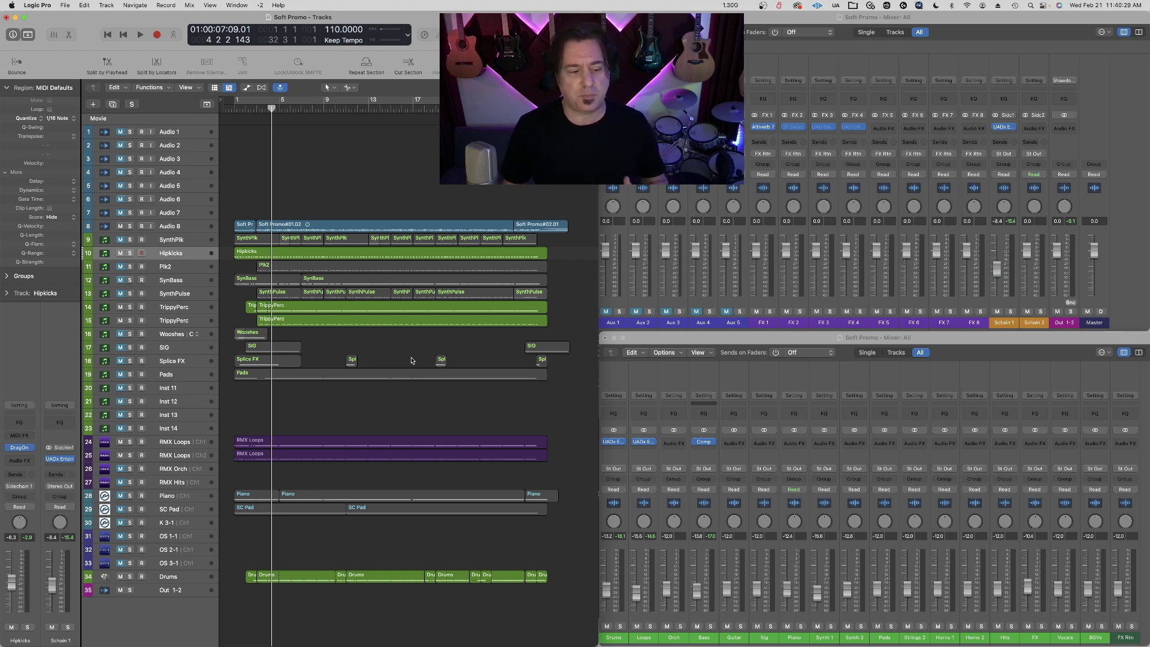
# - Unmute and select the Piano track, and play the mix to check the piano
pyautogui.click(120, 496)
pyautogui.click(170, 498)
pyautogui.press('space')
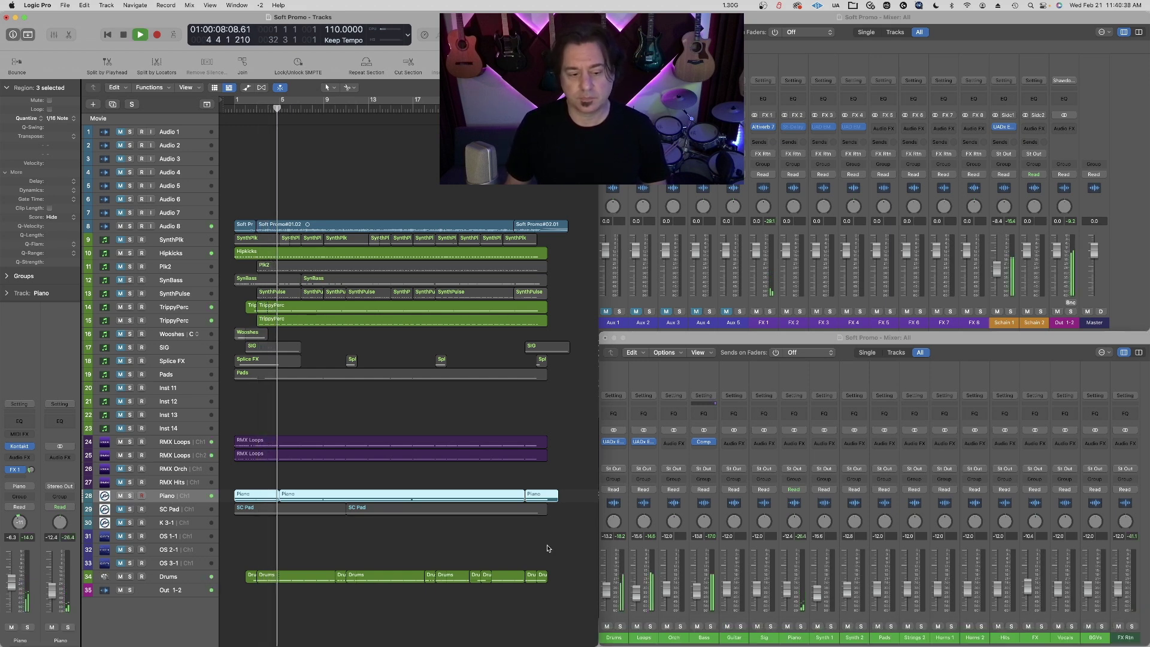
pyautogui.press('space')
# - Insert the UADx Empirical Labs Distressor on the Piano bus
pyautogui.click(797, 443)
pyautogui.moveTo(811, 479)
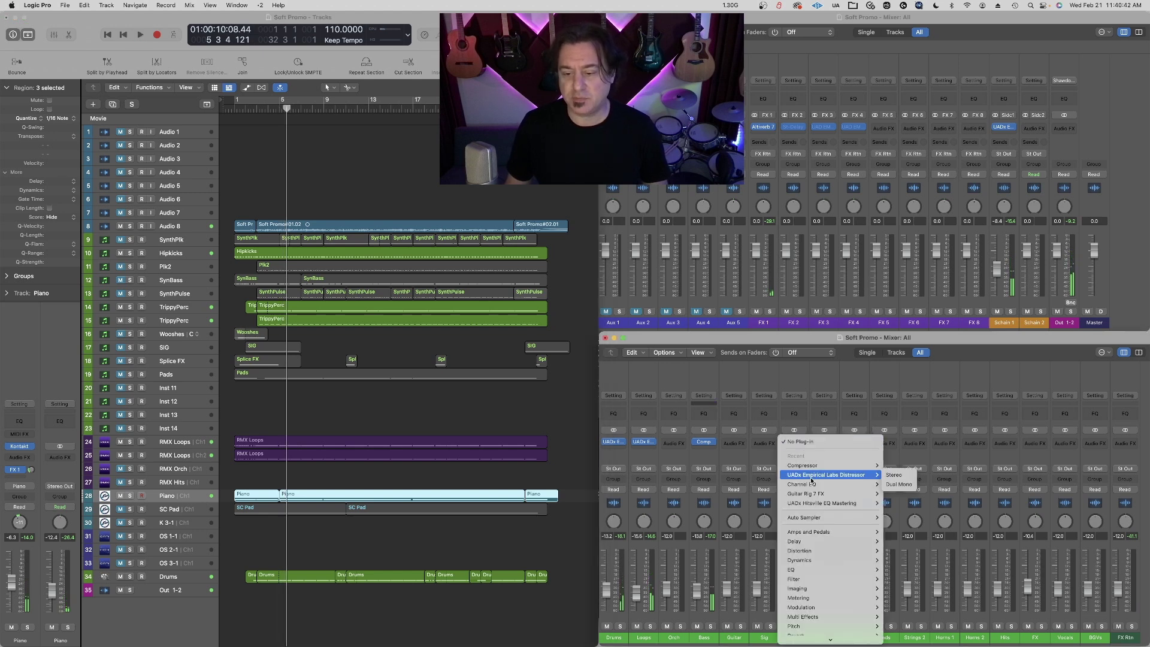
pyautogui.click(908, 479)
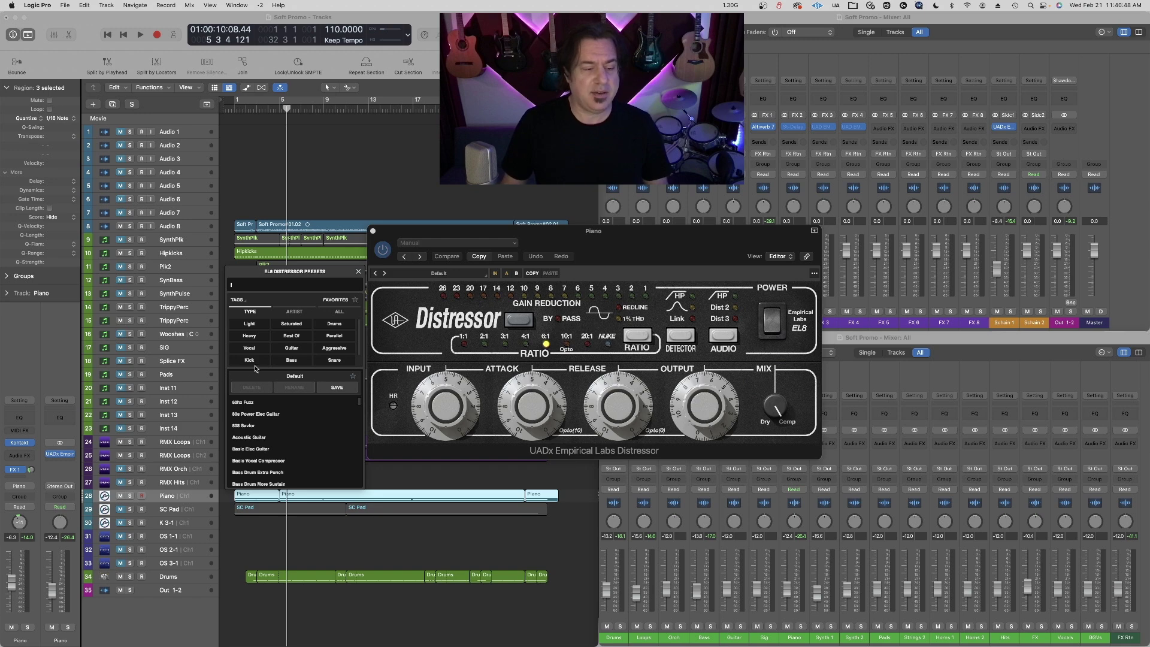
# - Filter the Piano bus Distressor's presets by the Keys type and play the project from the start
pyautogui.click(258, 365)
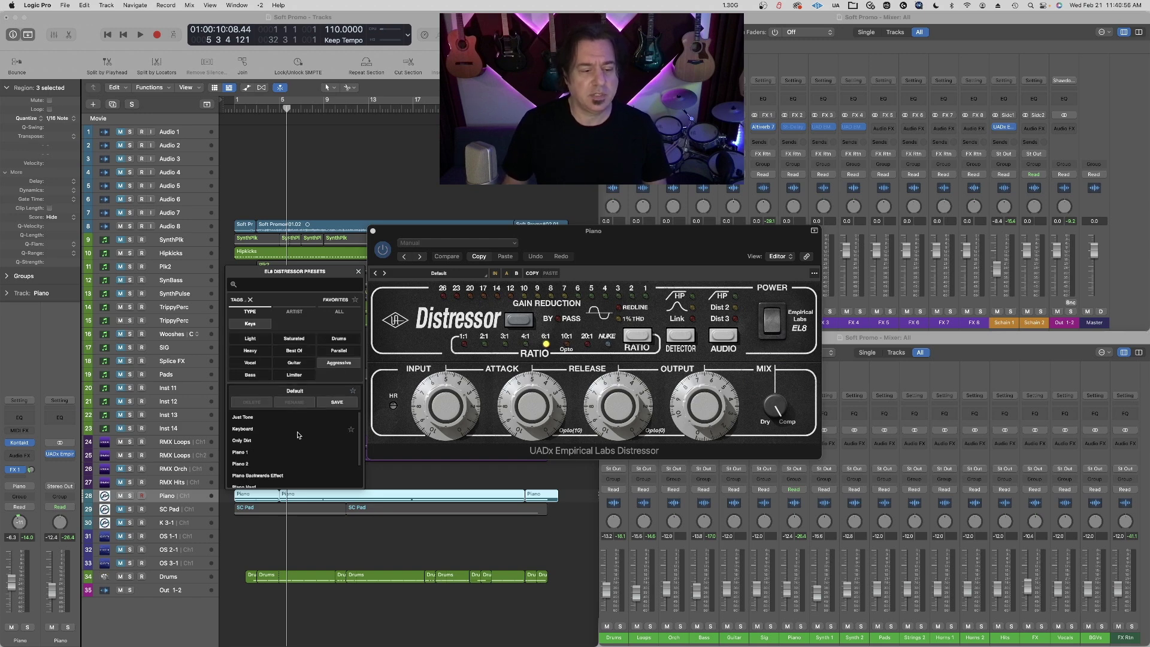
pyautogui.moveTo(458, 237); pyautogui.dragTo(632, 235)
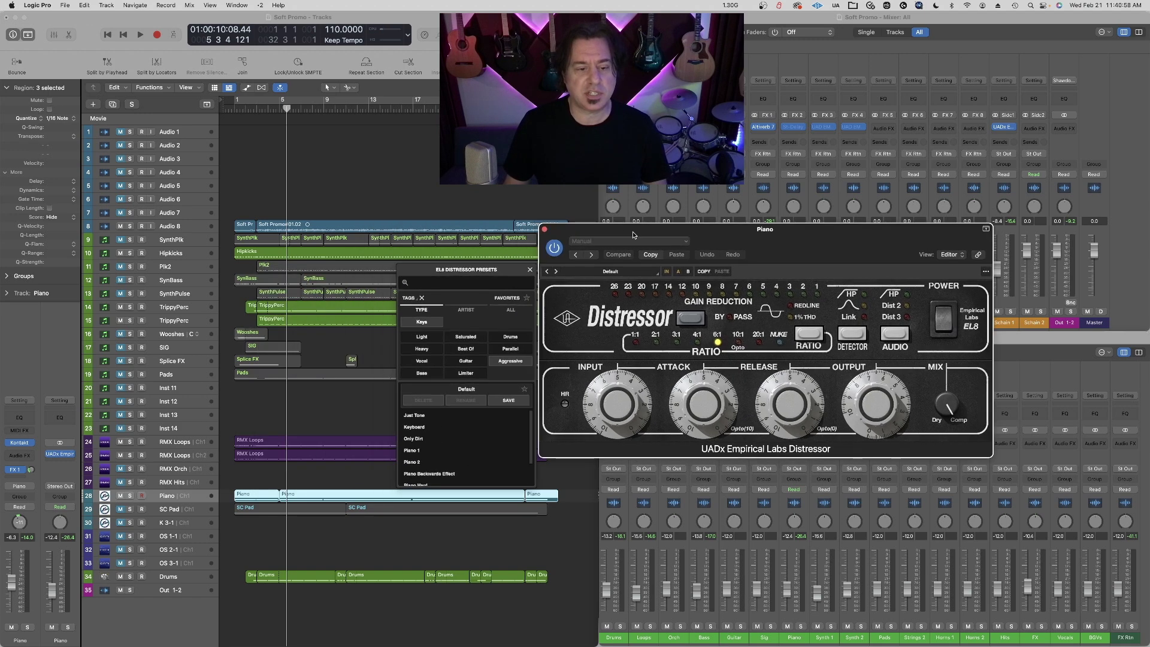
pyautogui.click(181, 213)
pyautogui.press('Return')
pyautogui.press('space')
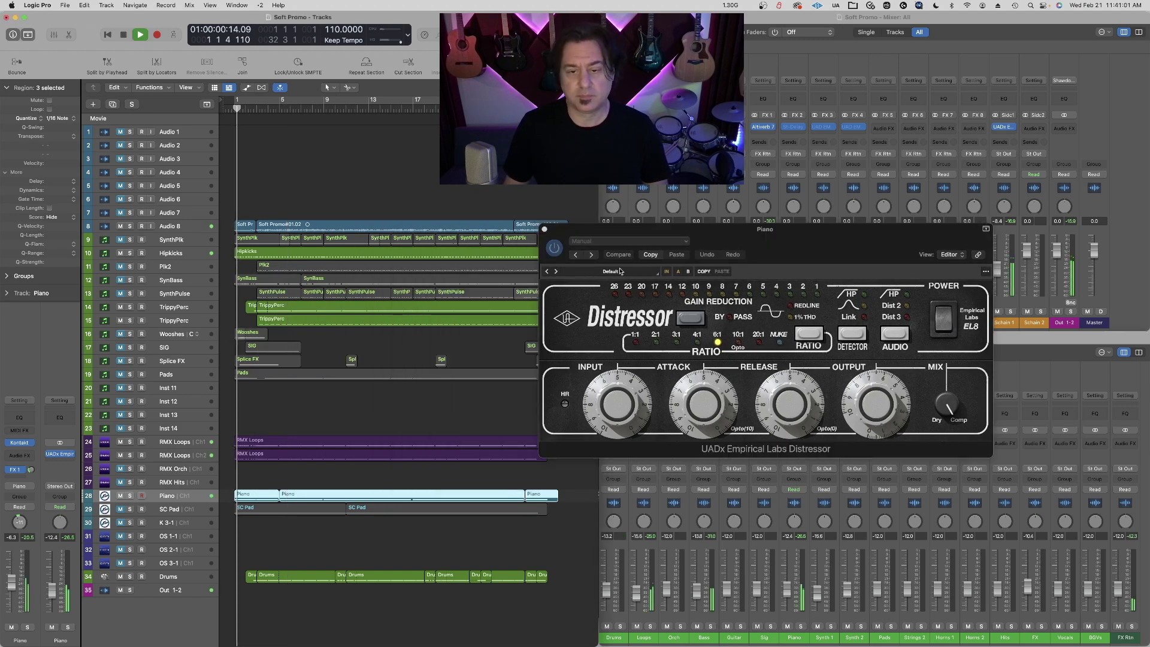
pyautogui.click(611, 271)
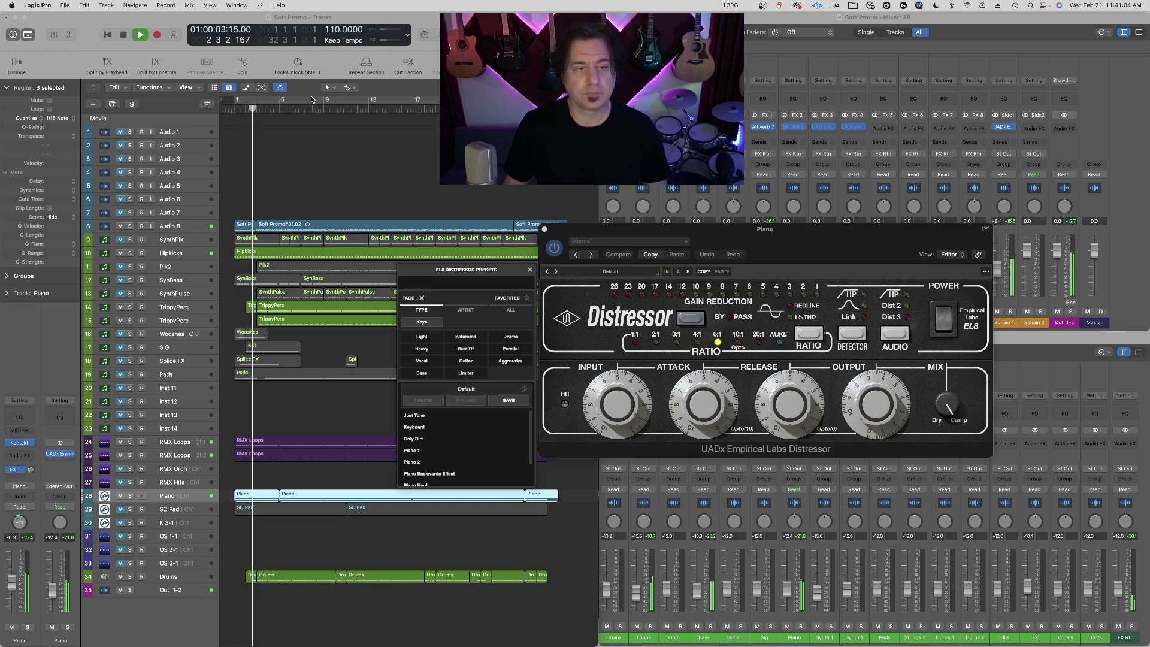
# - Stop playback and set up a cycle range from bar 1 to bar 5
pyautogui.click(248, 102)
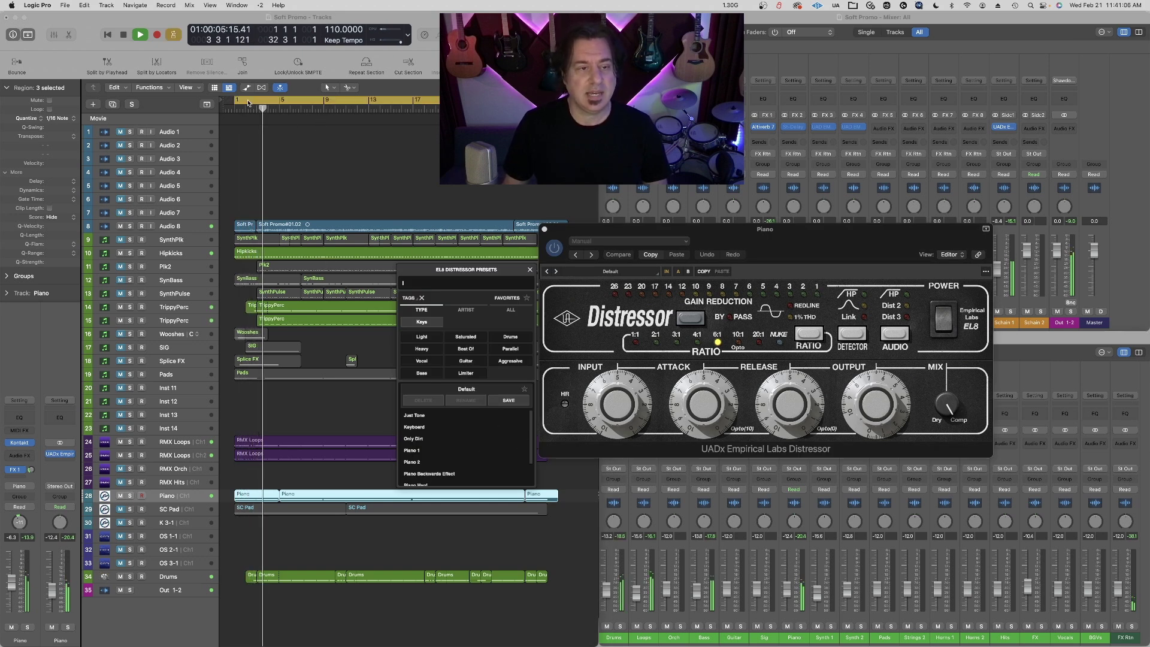
pyautogui.click(341, 150)
pyautogui.press('space')
pyautogui.click(342, 149)
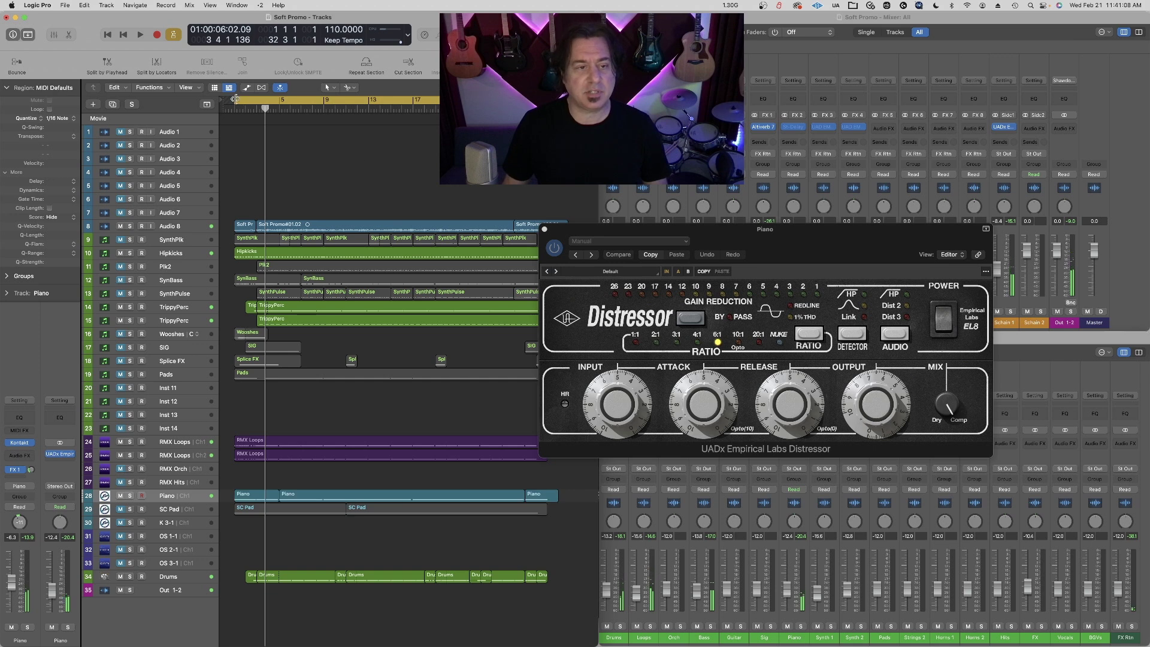
pyautogui.moveTo(236, 100); pyautogui.dragTo(269, 110)
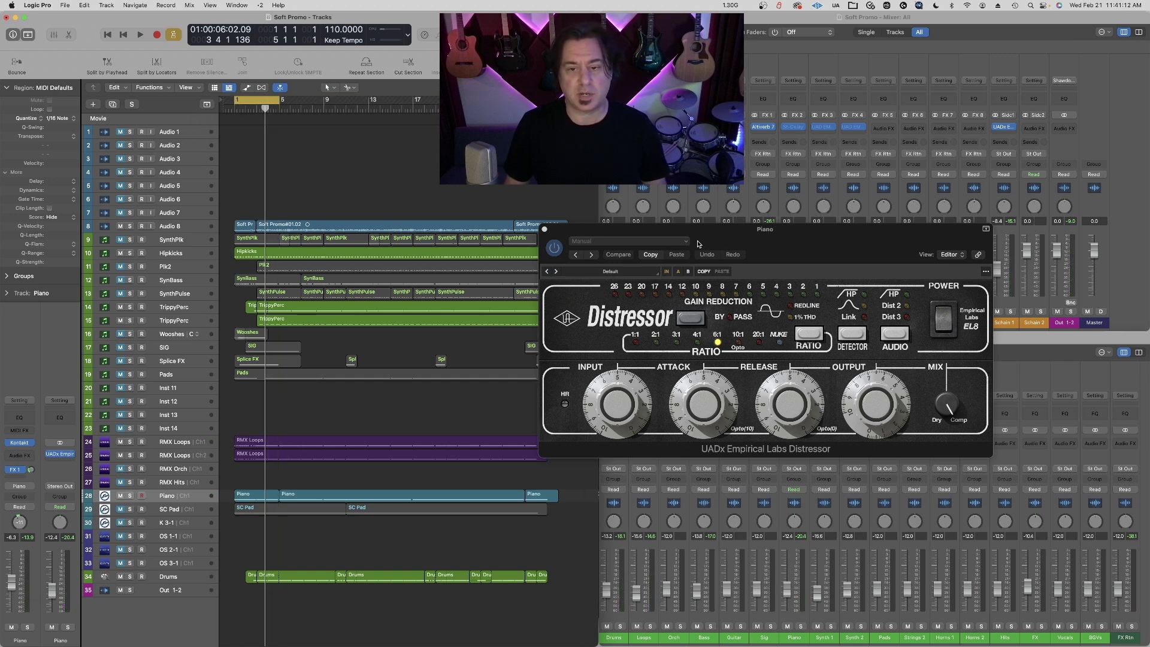
pyautogui.moveTo(694, 246); pyautogui.dragTo(684, 262)
# - During looped playback, audition the Keyboard and Piano Backwards Effect presets of the Distressor and load Piano Hard
pyautogui.press('space')
pyautogui.click(625, 289)
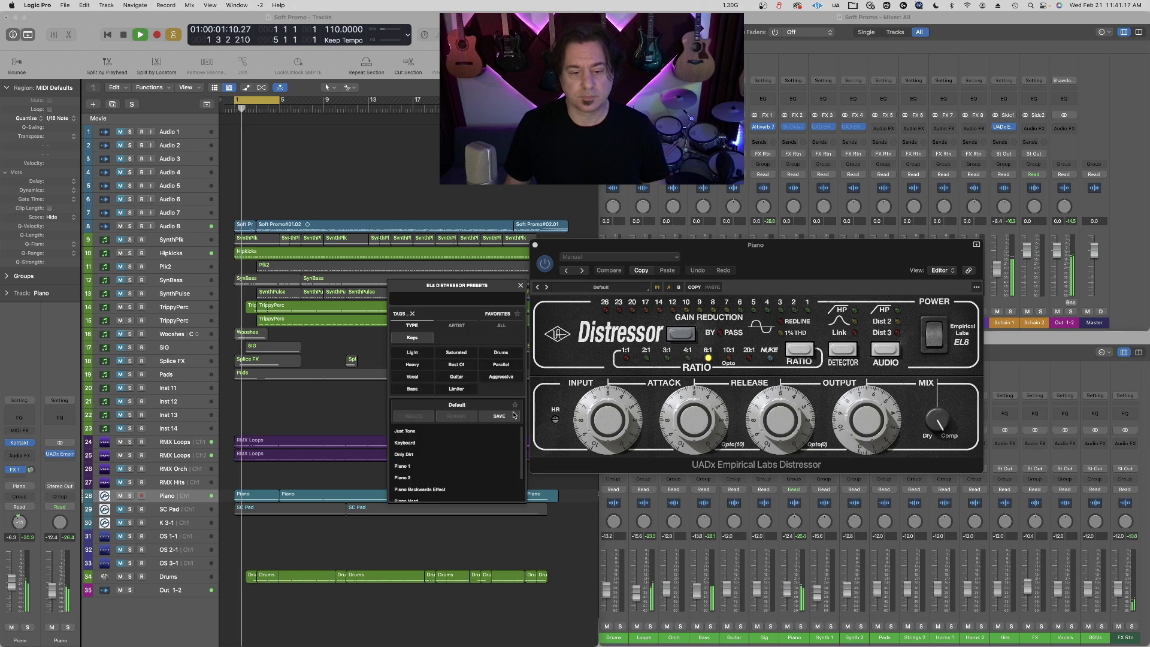
pyautogui.click(437, 443)
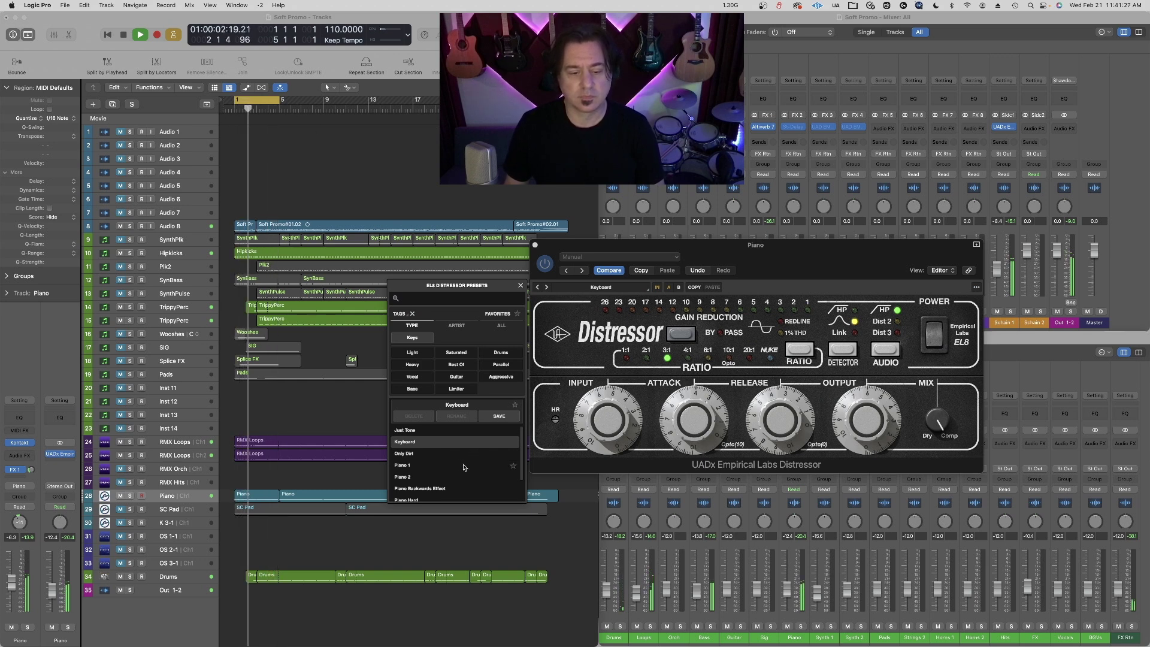
pyautogui.click(469, 488)
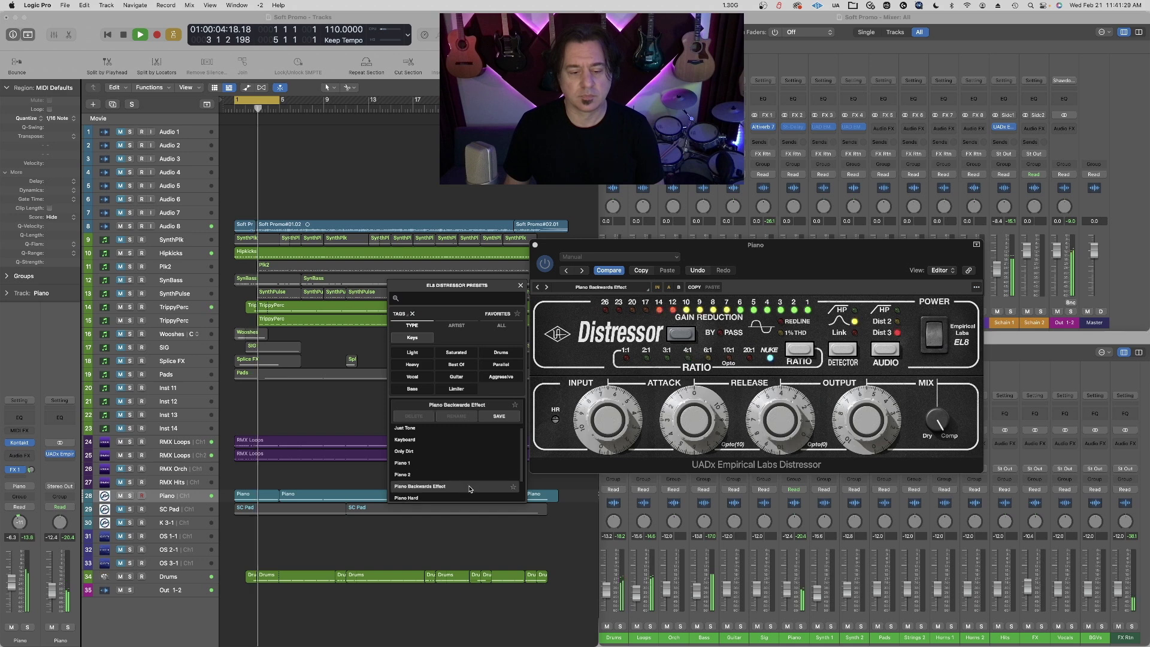
pyautogui.scroll(-3, 469, 489)
pyautogui.click(462, 472)
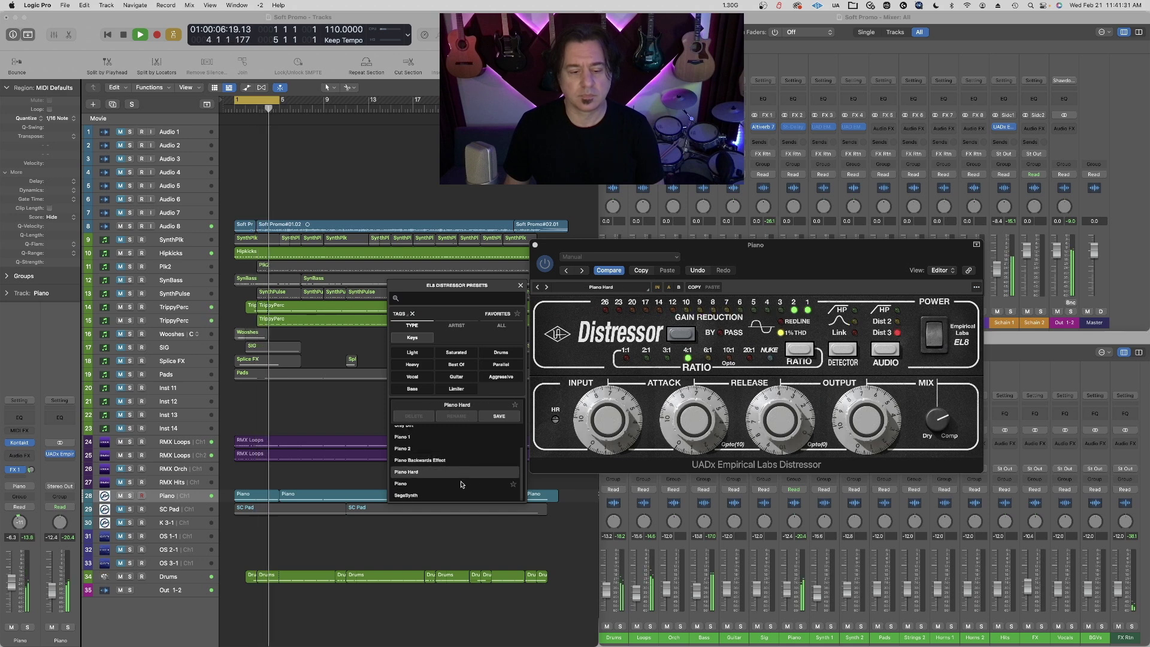
pyautogui.press('Escape')
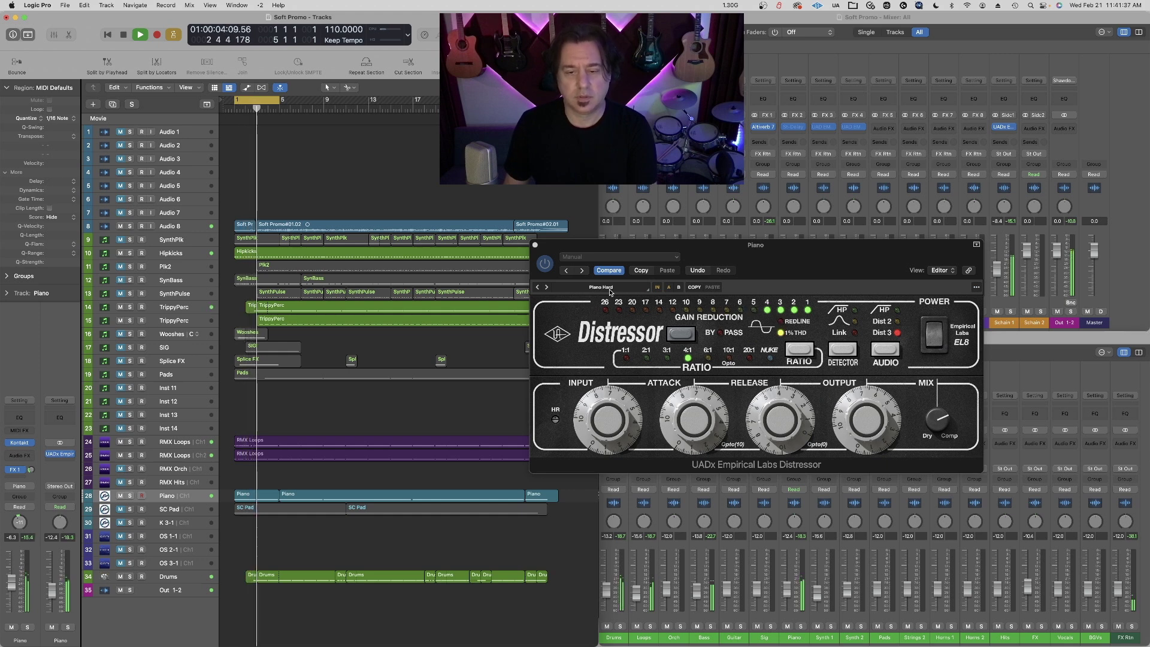
# - Replay the loop to check the compressed piano, close the Distressor and turn off cycling
pyautogui.press('space')
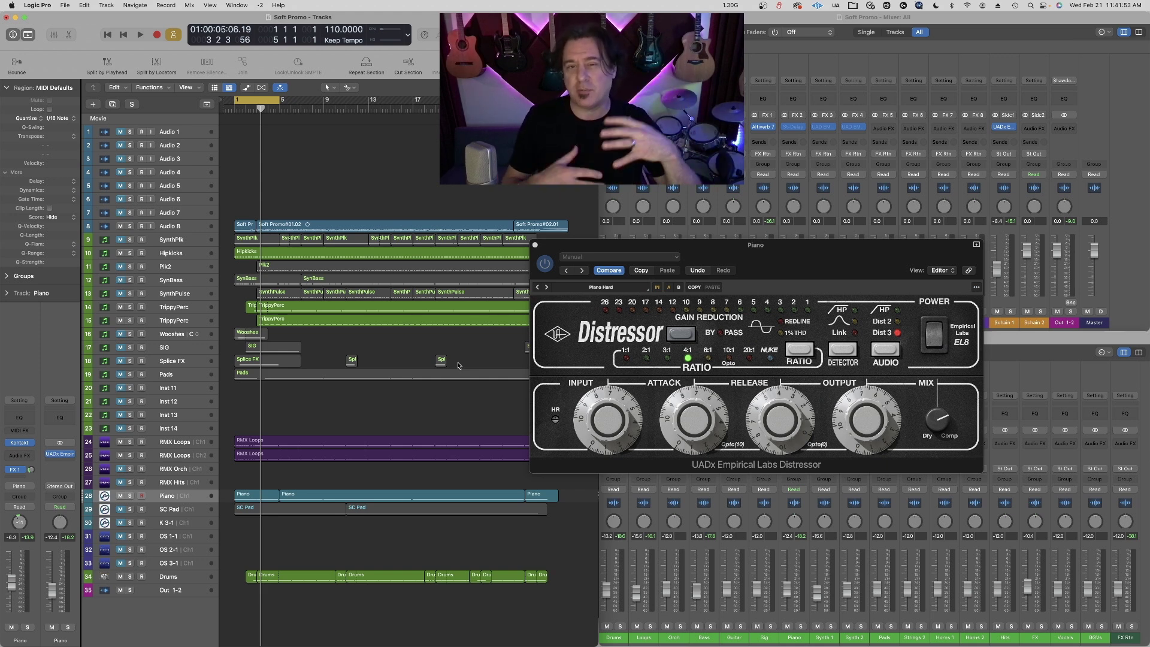
pyautogui.press('space')
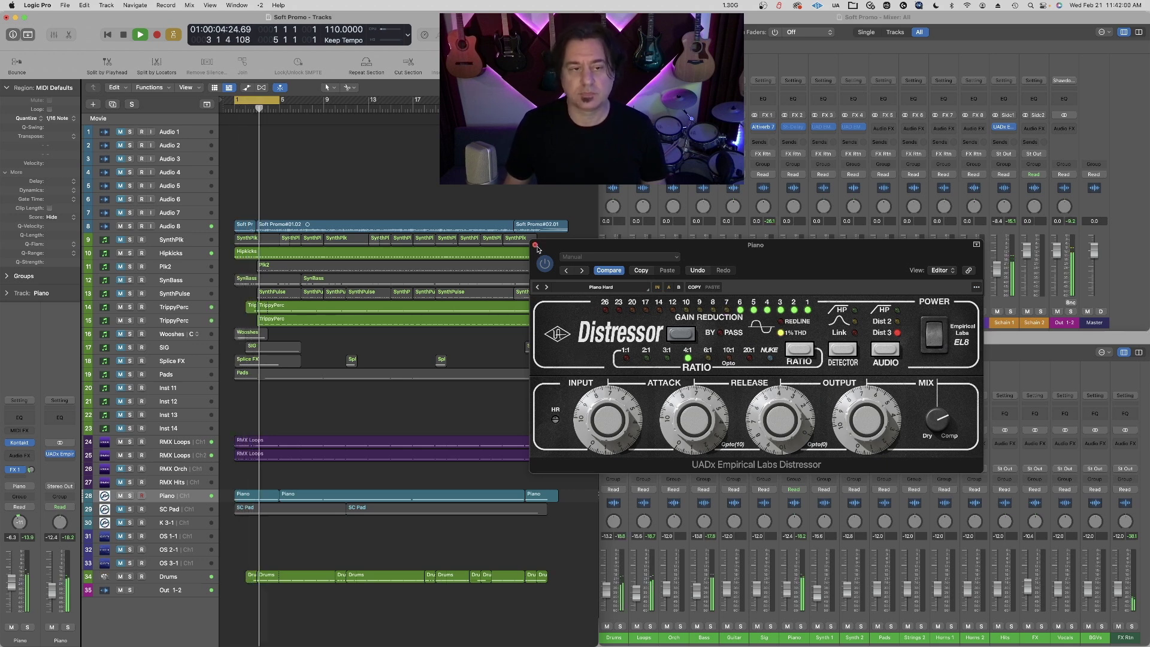
pyautogui.click(534, 245)
pyautogui.press('space')
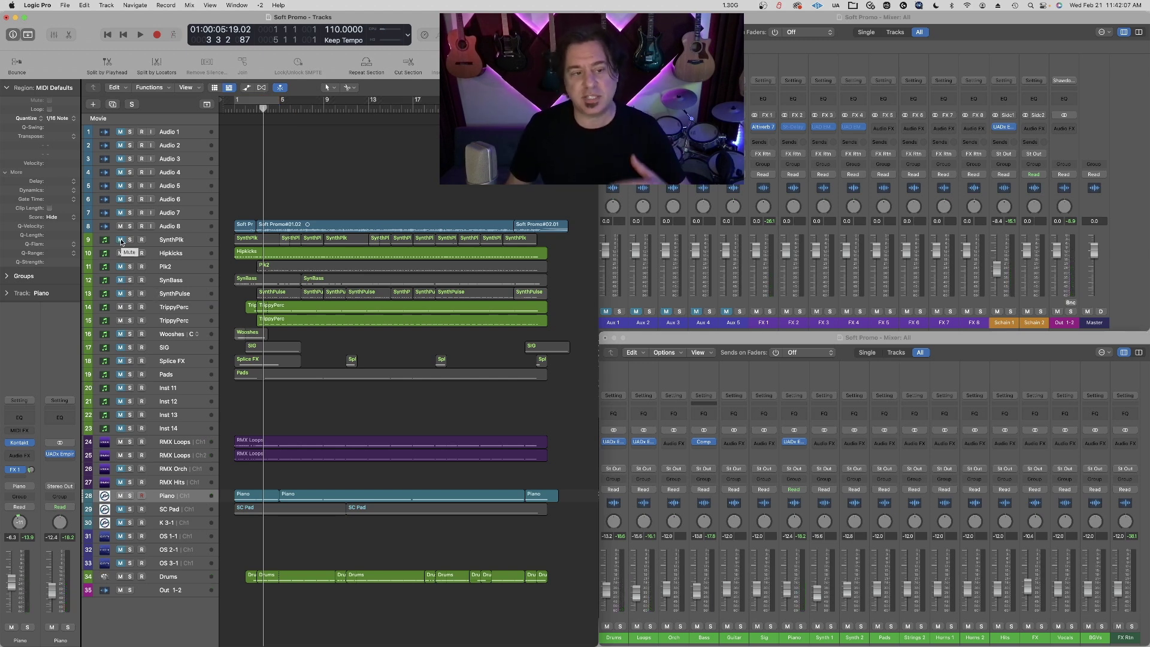
# - Unmute the SynthPlk, Plk2 and SynthPulse tracks
pyautogui.click(121, 238)
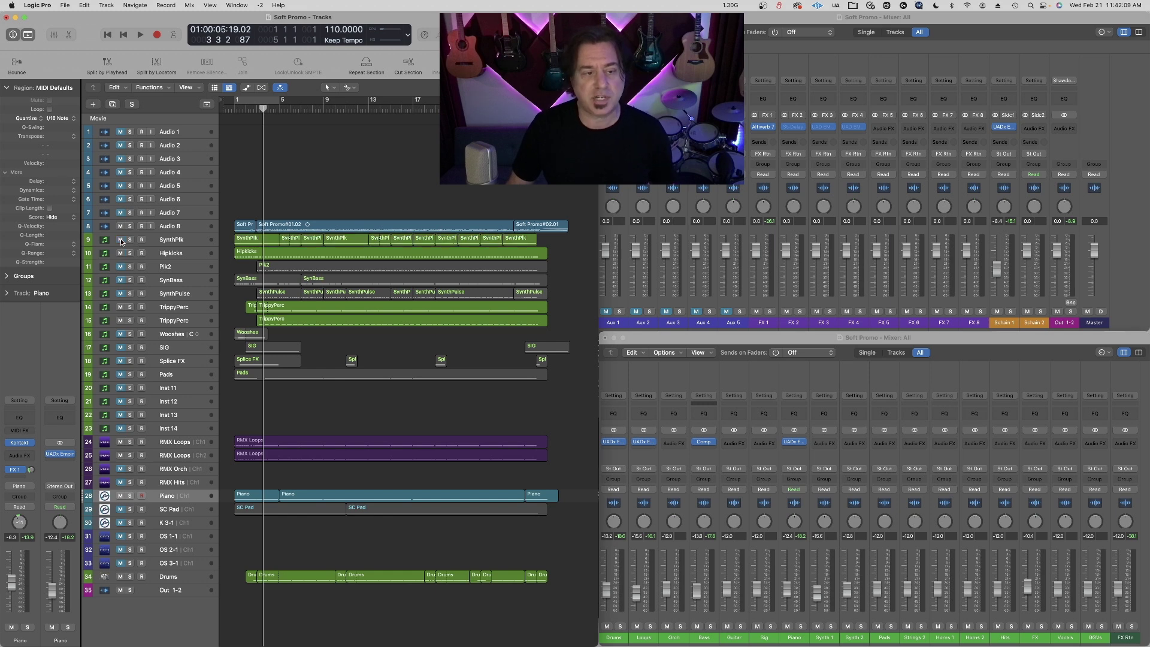
pyautogui.click(119, 267)
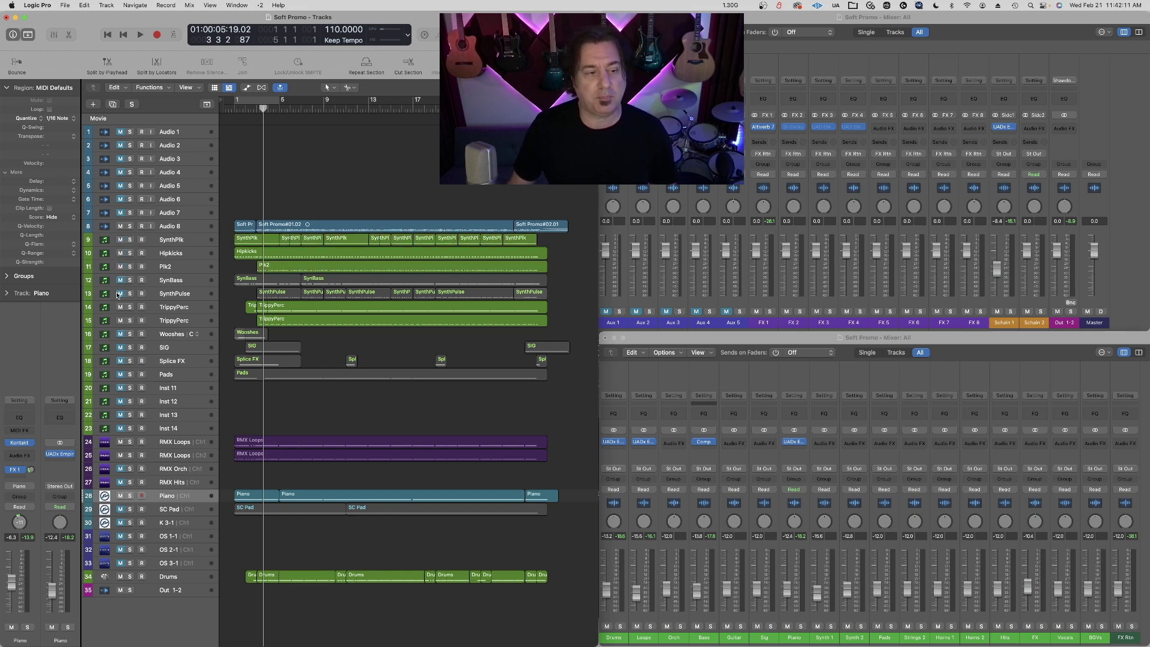
pyautogui.click(120, 293)
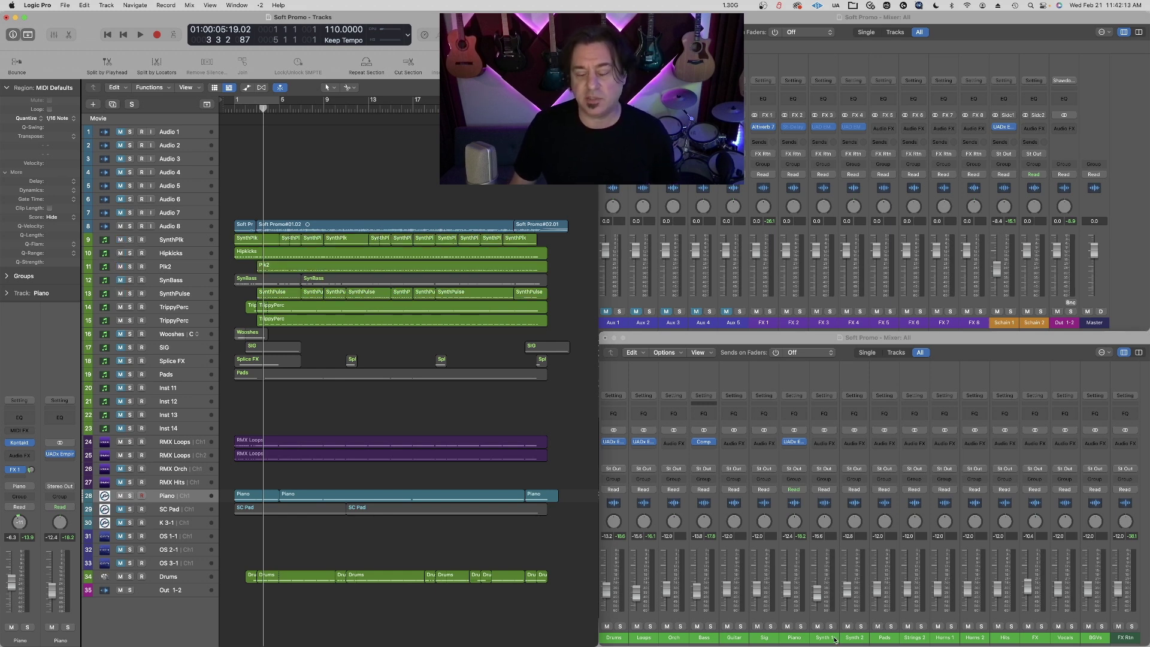
# - Play the mix from the start and lower the Synth 1 bus to -15.6 dB and the Piano bus to -15.4 dB
pyautogui.press('Return')
pyautogui.press('space')
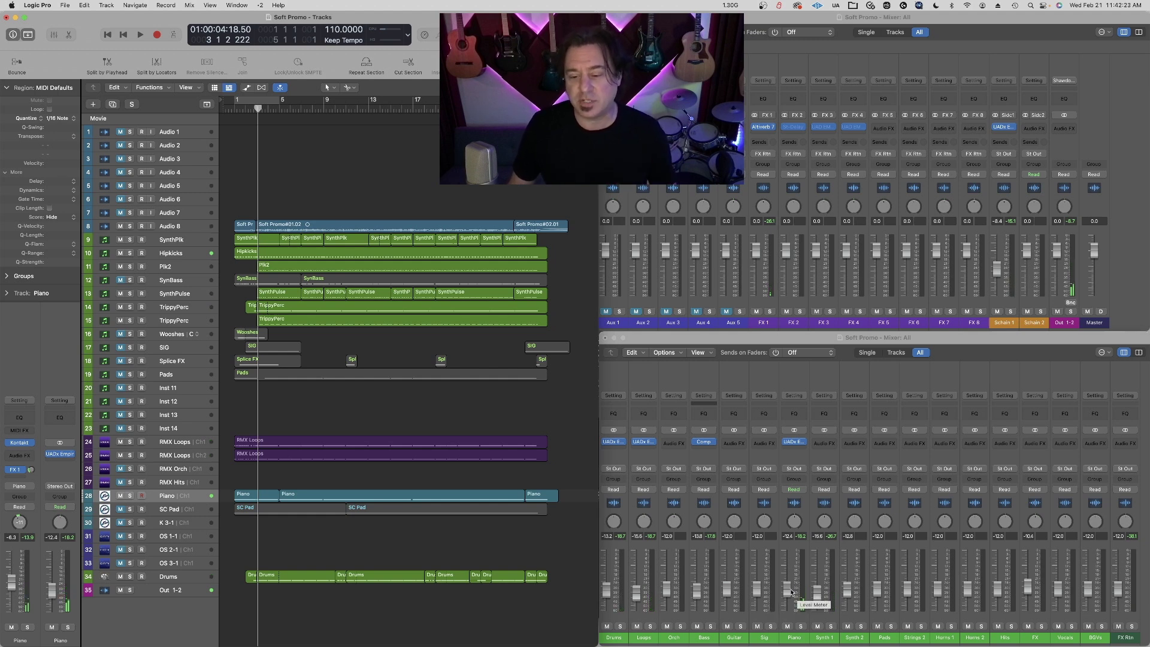
pyautogui.click(821, 589)
# - Insert the UADx Fairchild 670 Compressor on the Synth 1 bus
pyautogui.click(833, 444)
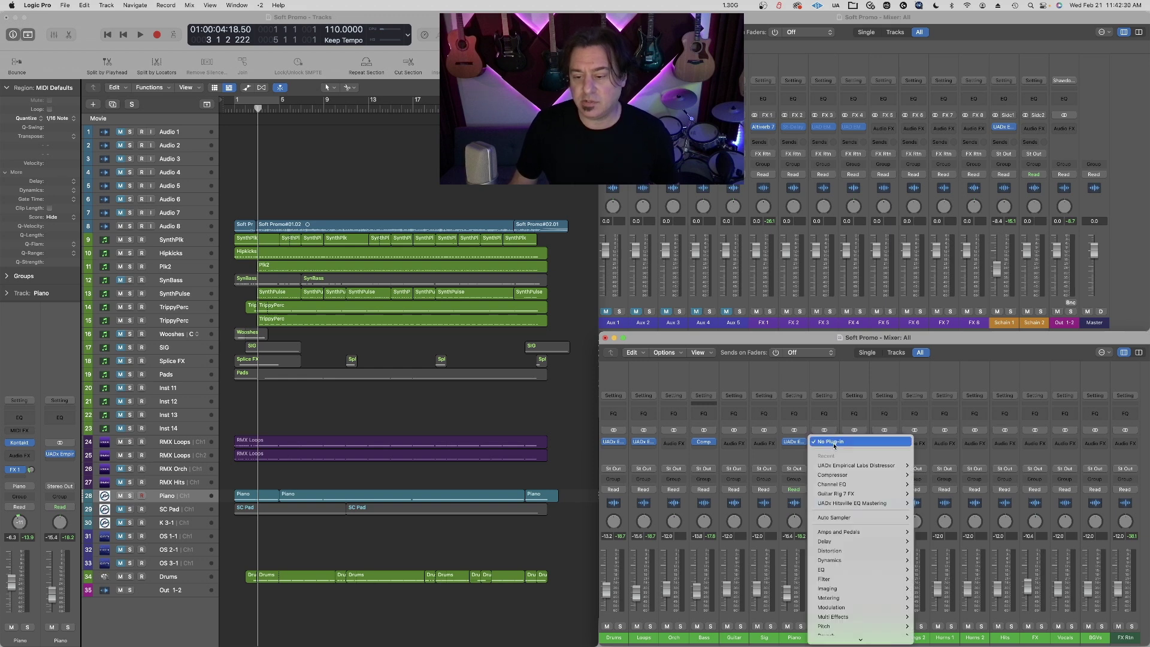
pyautogui.moveTo(838, 637)
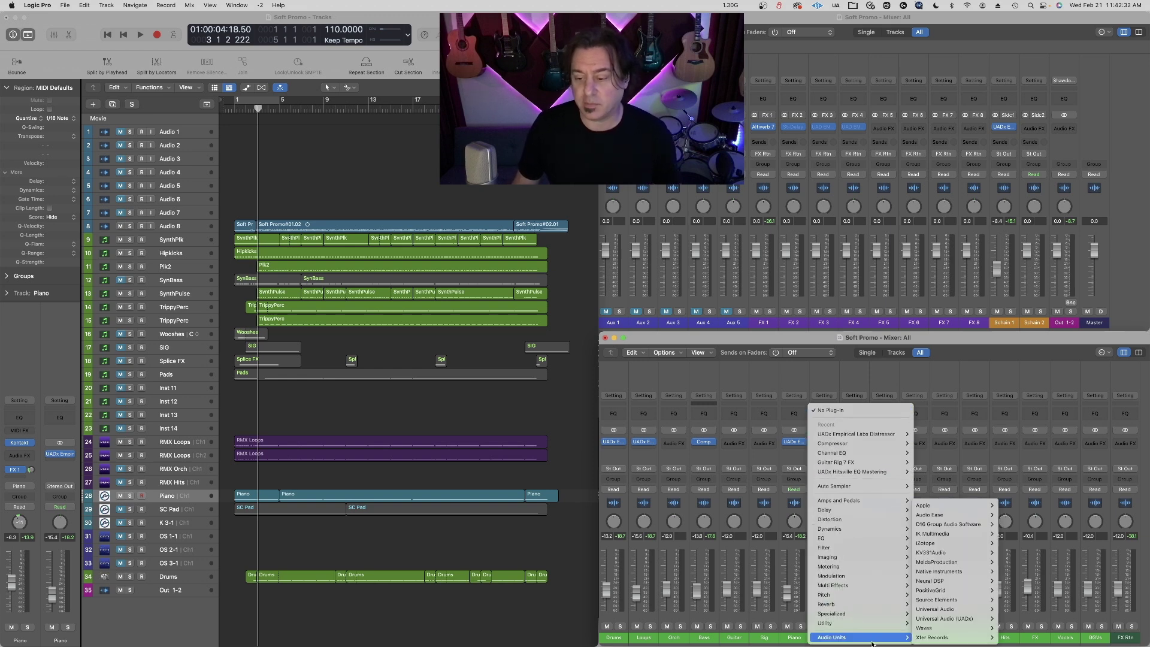
pyautogui.moveTo(946, 619)
pyautogui.click(1113, 536)
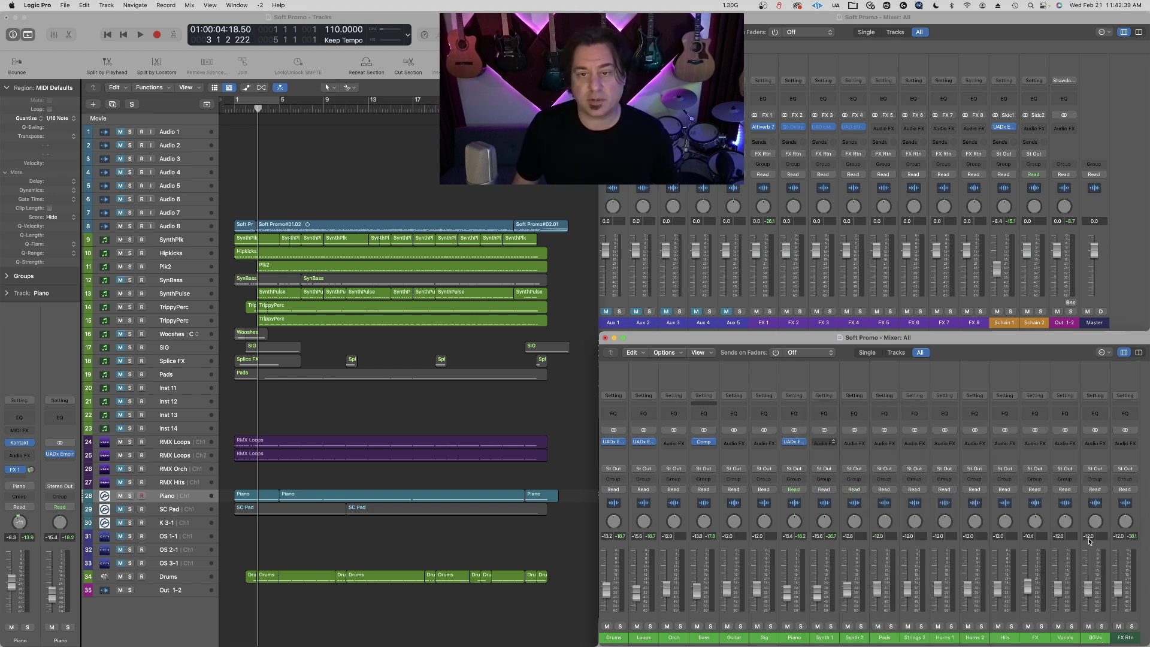
pyautogui.moveTo(438, 181); pyautogui.dragTo(591, 276)
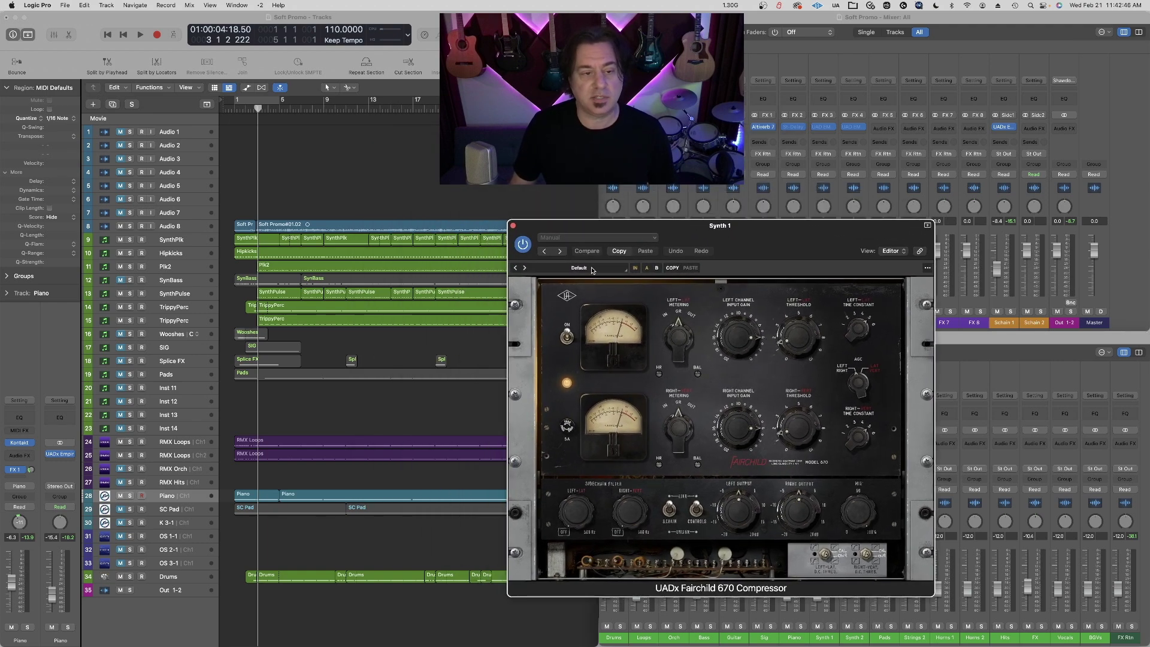
# - Solo the SynthPlk, Plk2 and SynthPulse tracks and play them from the start
pyautogui.click(130, 241)
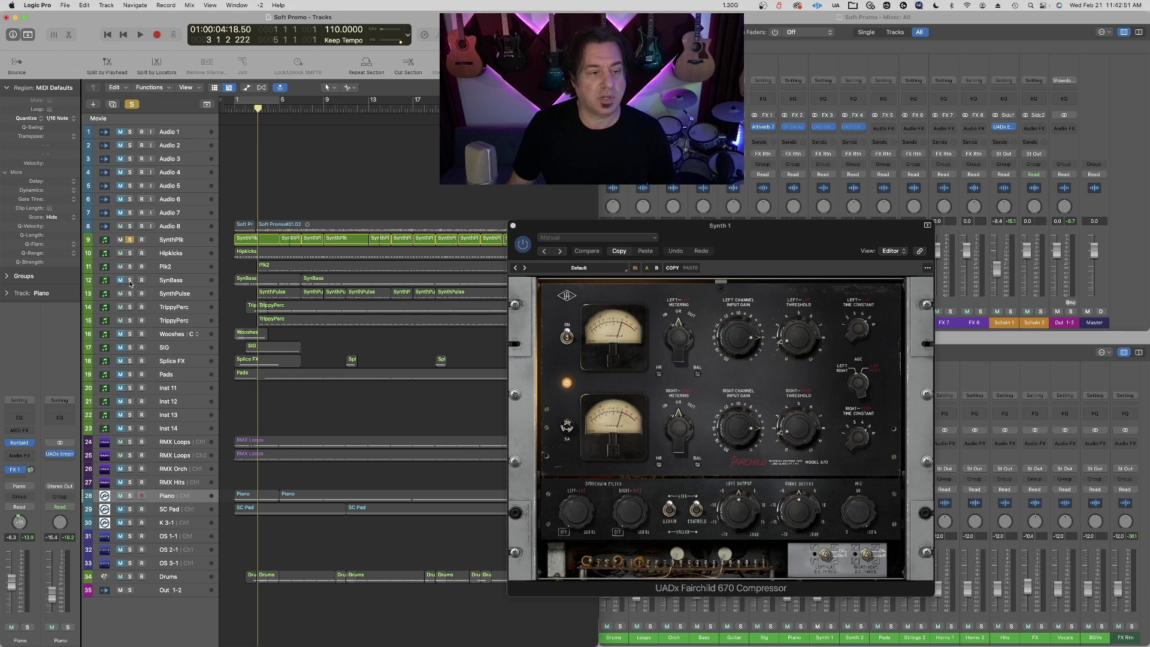
pyautogui.click(130, 267)
pyautogui.click(130, 294)
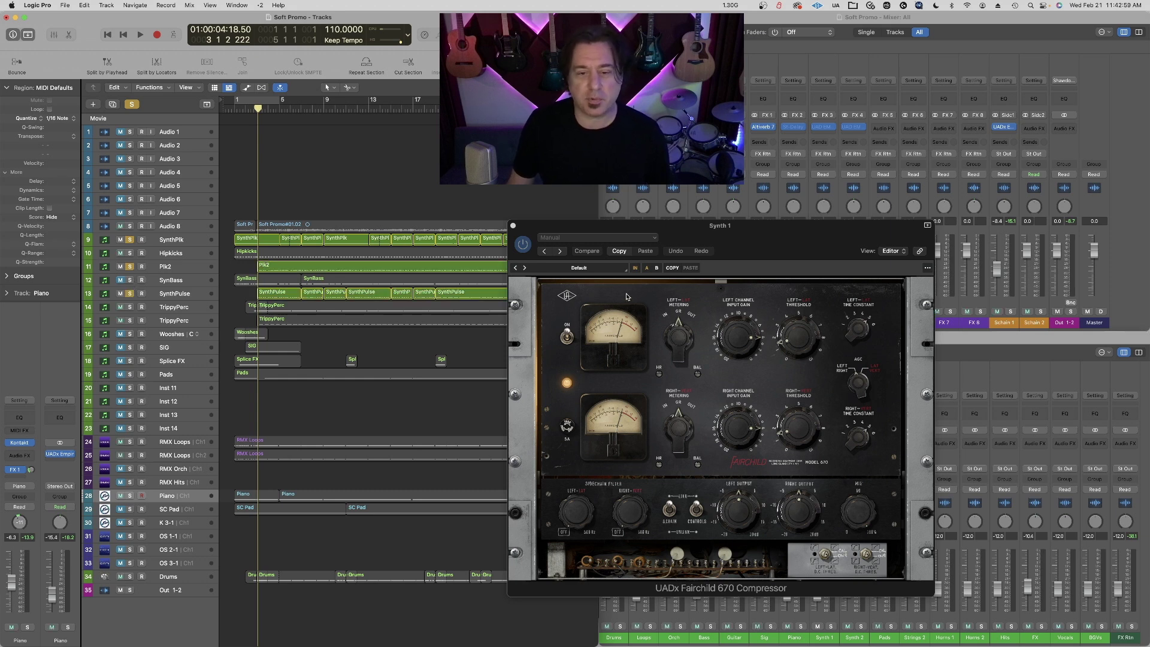
pyautogui.press('space')
# - Audition the Fairchild 670's Keys presets, such as Crush Front Piano, Pretty Piano and Synth Bass, and load Grand Piano
pyautogui.click(588, 272)
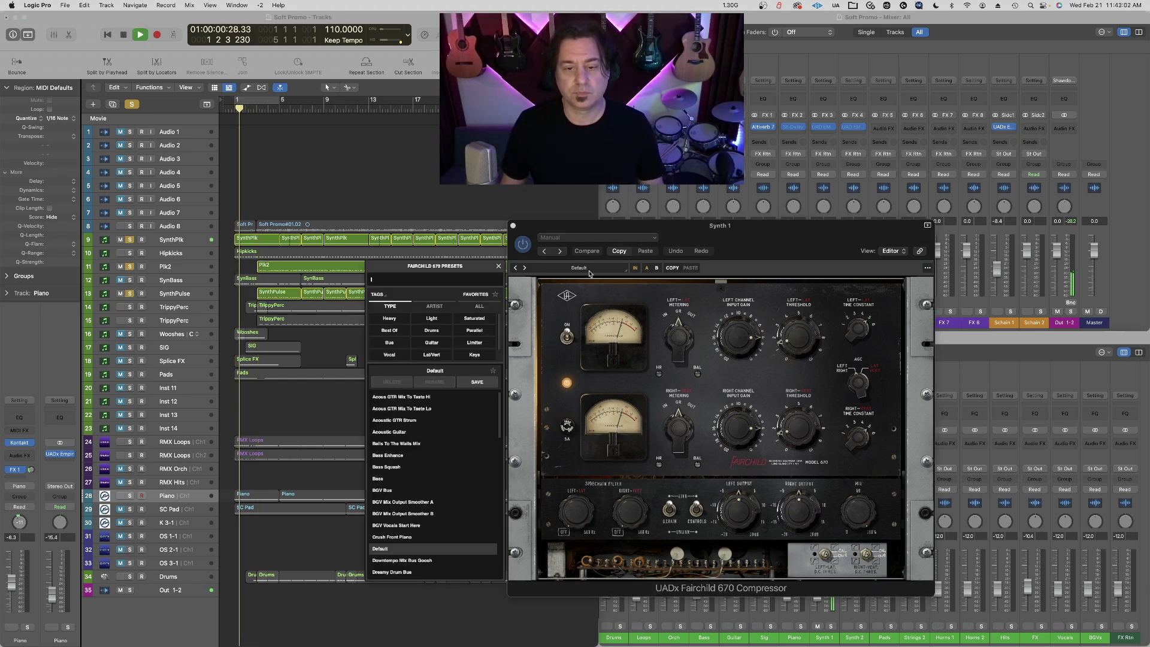
pyautogui.click(481, 358)
pyautogui.click(419, 399)
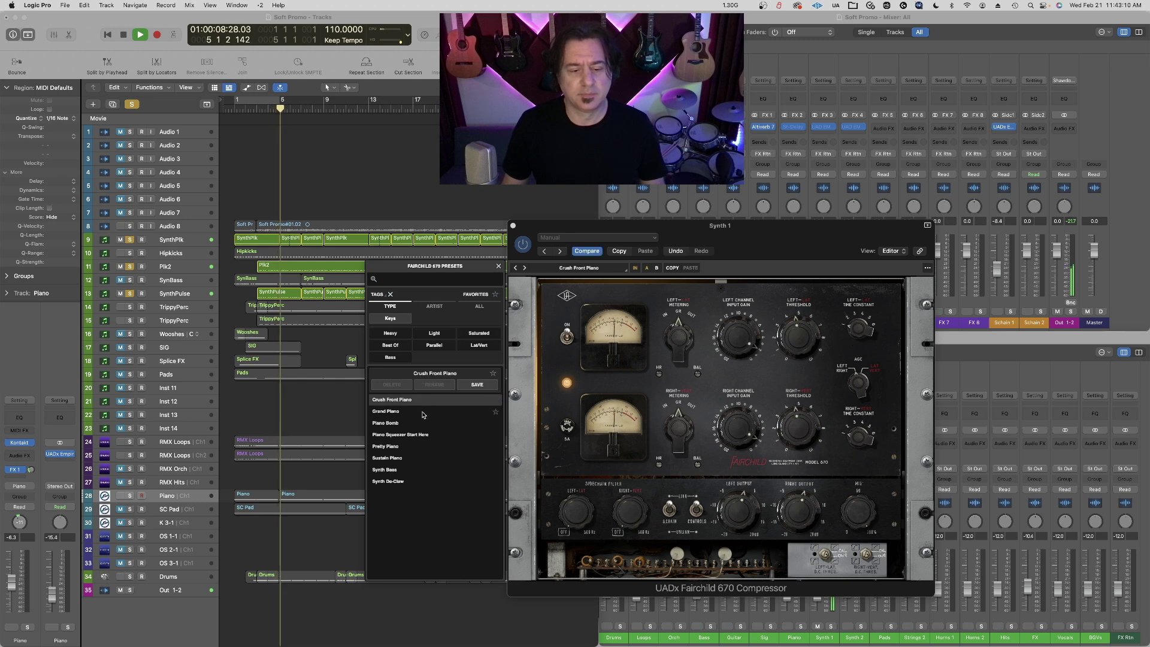
pyautogui.click(423, 413)
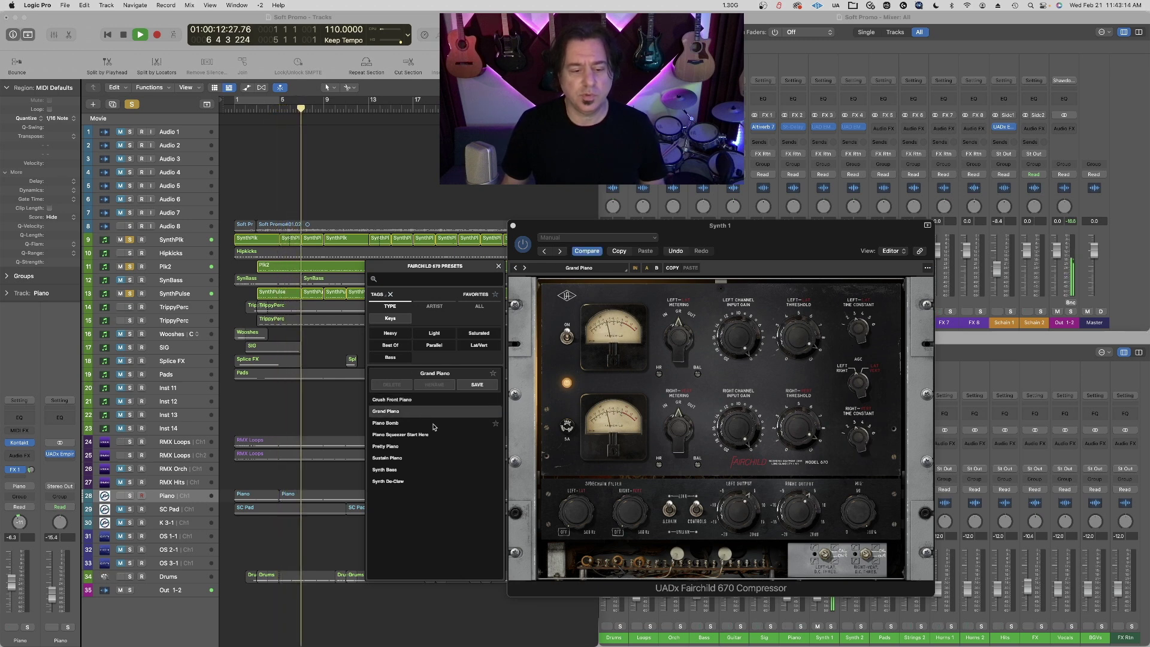
pyautogui.click(437, 434)
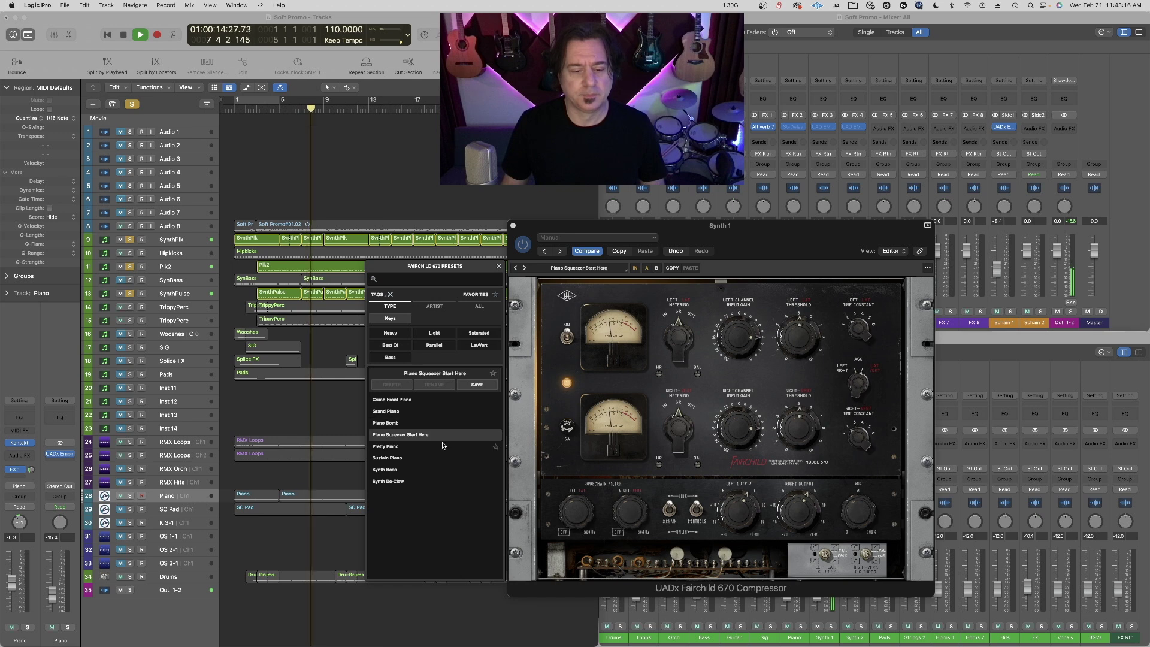
pyautogui.click(443, 446)
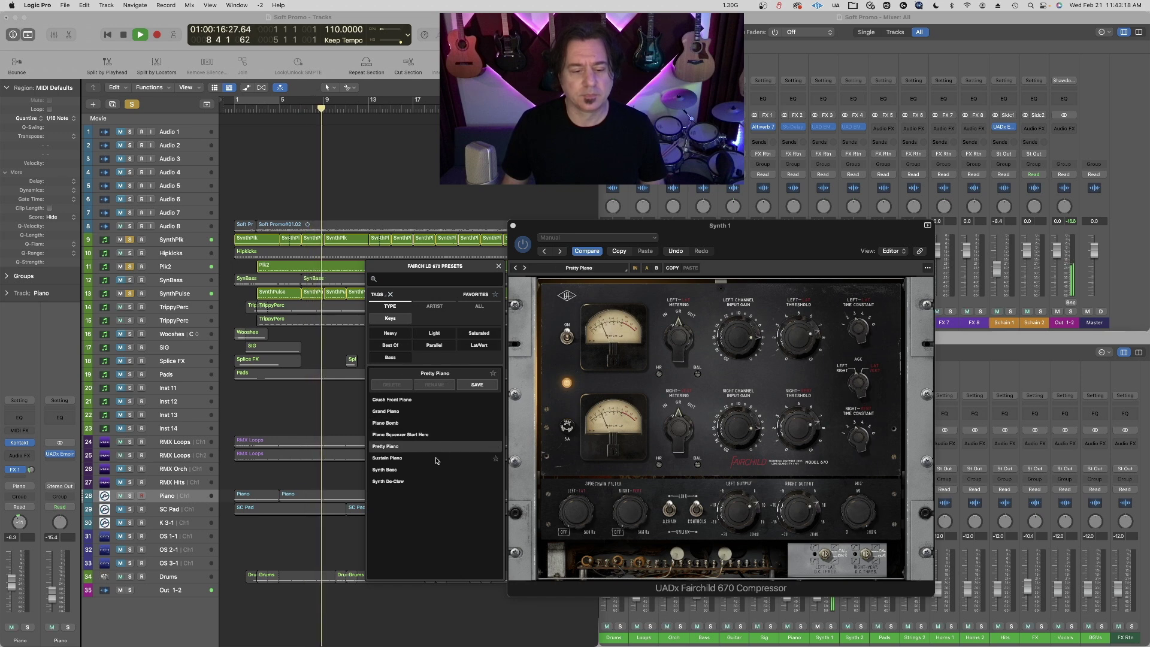
pyautogui.click(432, 471)
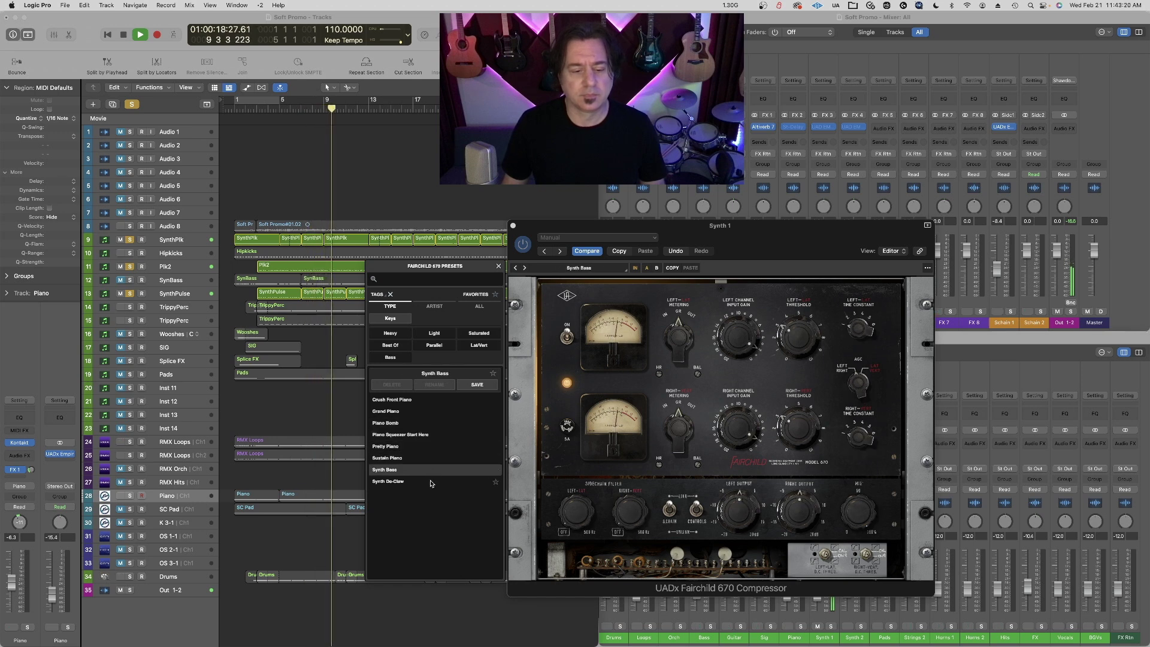
pyautogui.click(432, 412)
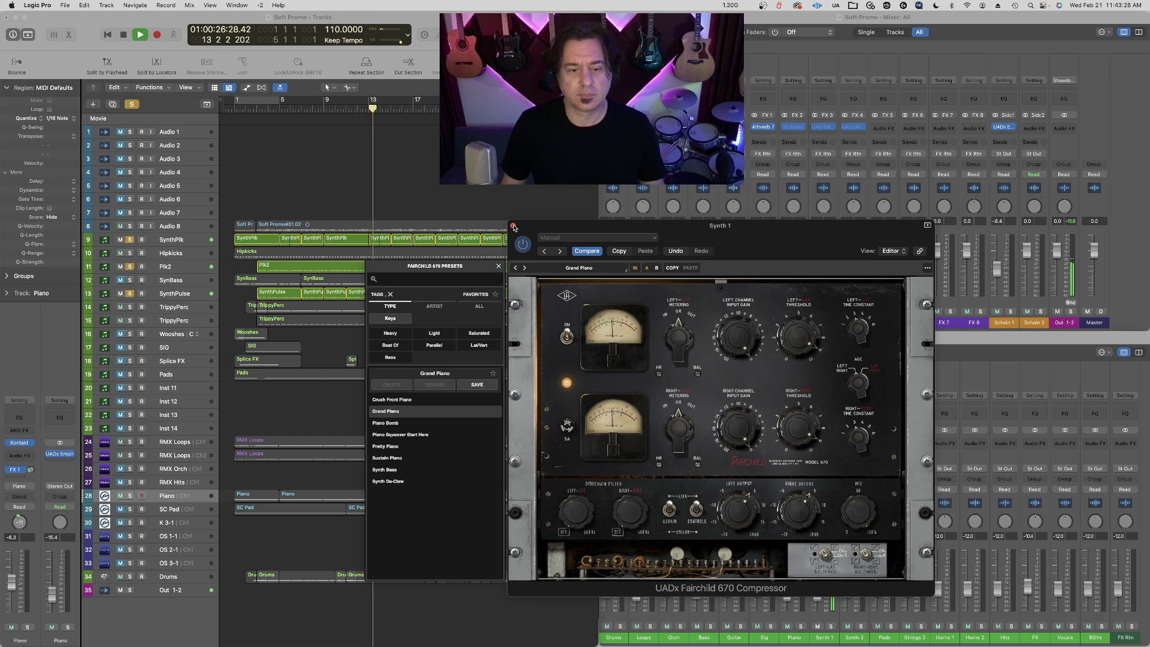
# - Close the Fairchild 670, stop playback and clear the solo from all three synth tracks
pyautogui.click(512, 227)
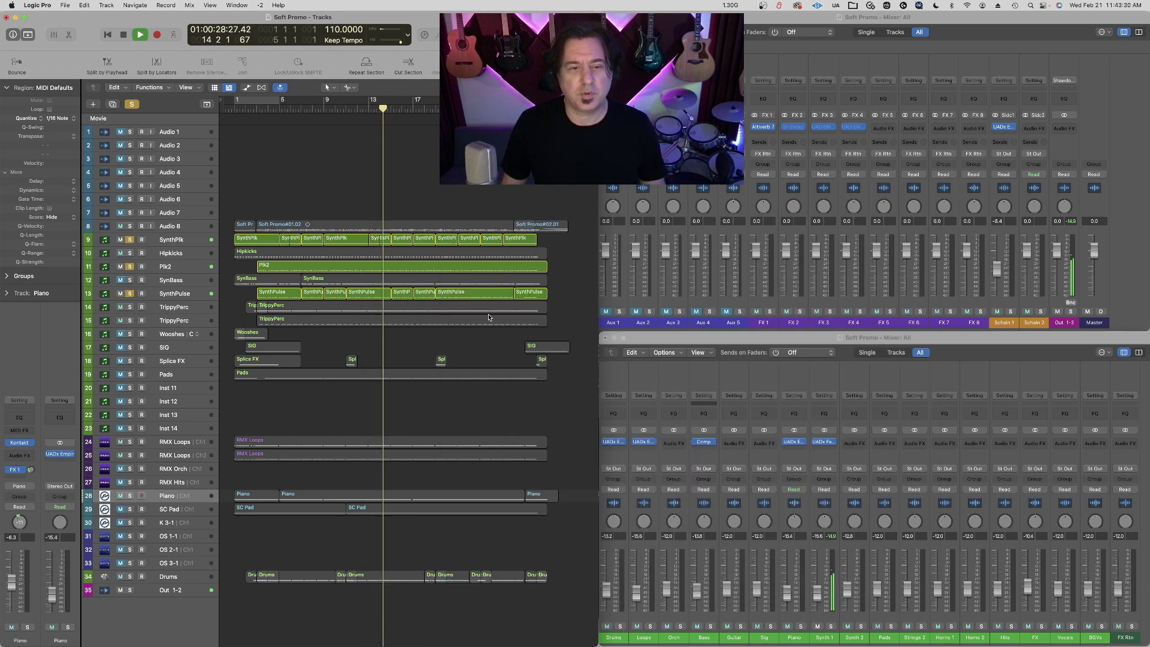
pyautogui.press('space')
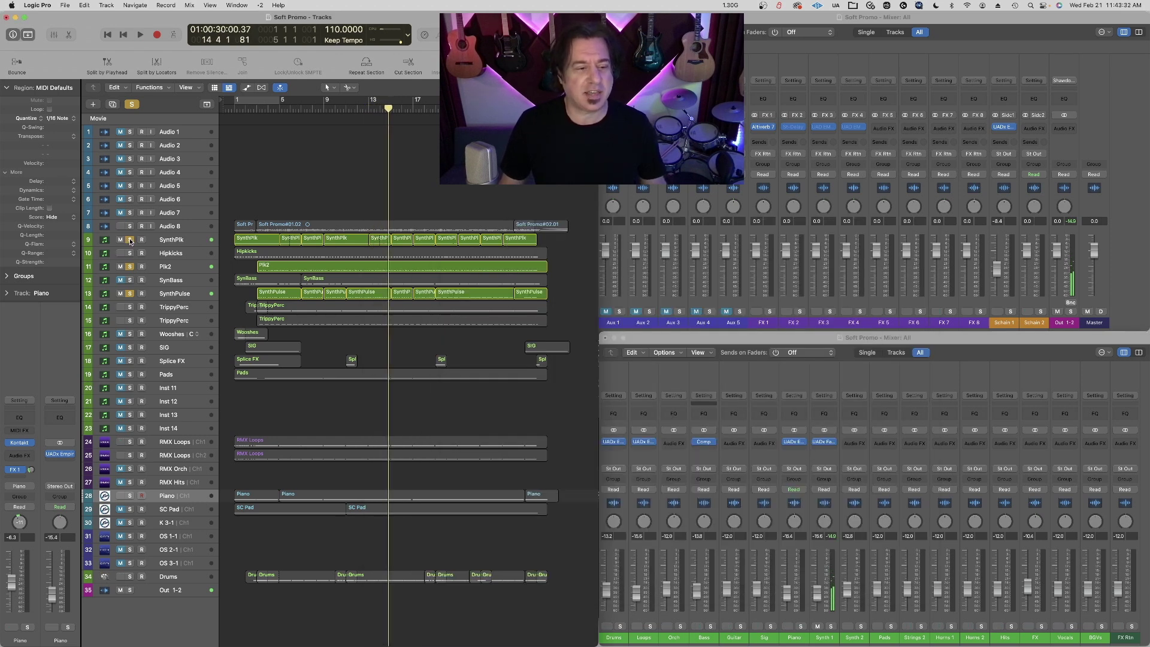
pyautogui.keyDown('alt'); pyautogui.click(130, 240); pyautogui.keyUp('alt')
# - Replay the full mix from the start and raise the Bass bus to -12.8 dB
pyautogui.press('Return')
pyautogui.press('space')
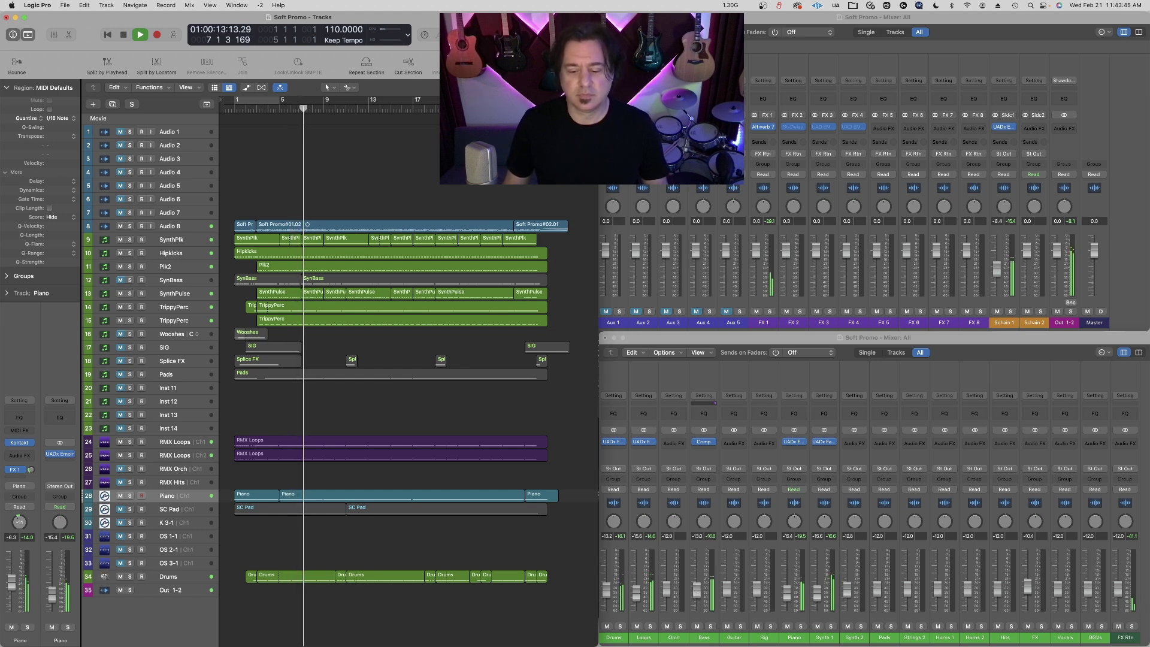
pyautogui.moveTo(697, 591); pyautogui.dragTo(697, 590)
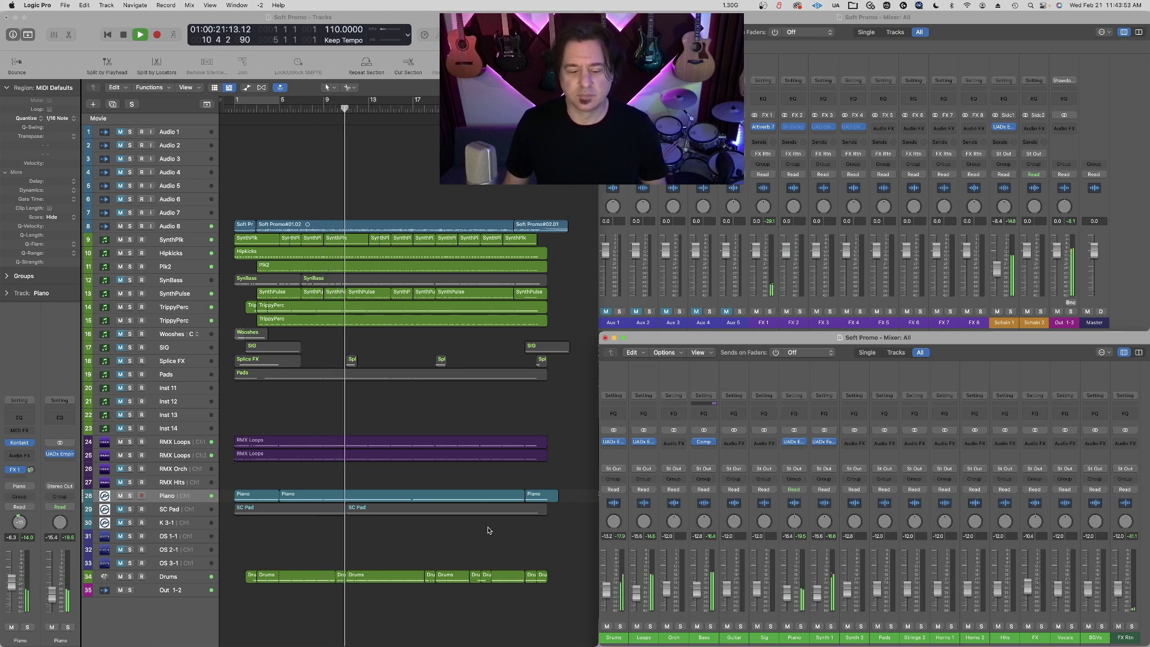
pyautogui.press('space')
pyautogui.click(469, 535)
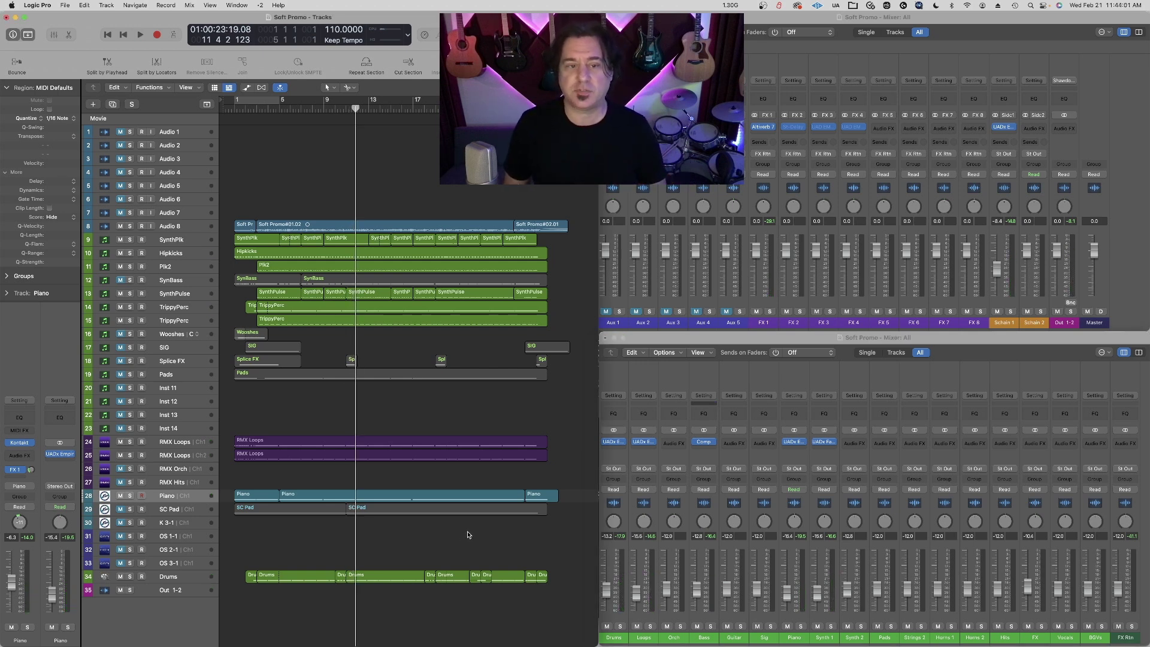
# - Add a new track with the same settings as the Drums track
pyautogui.click(162, 575)
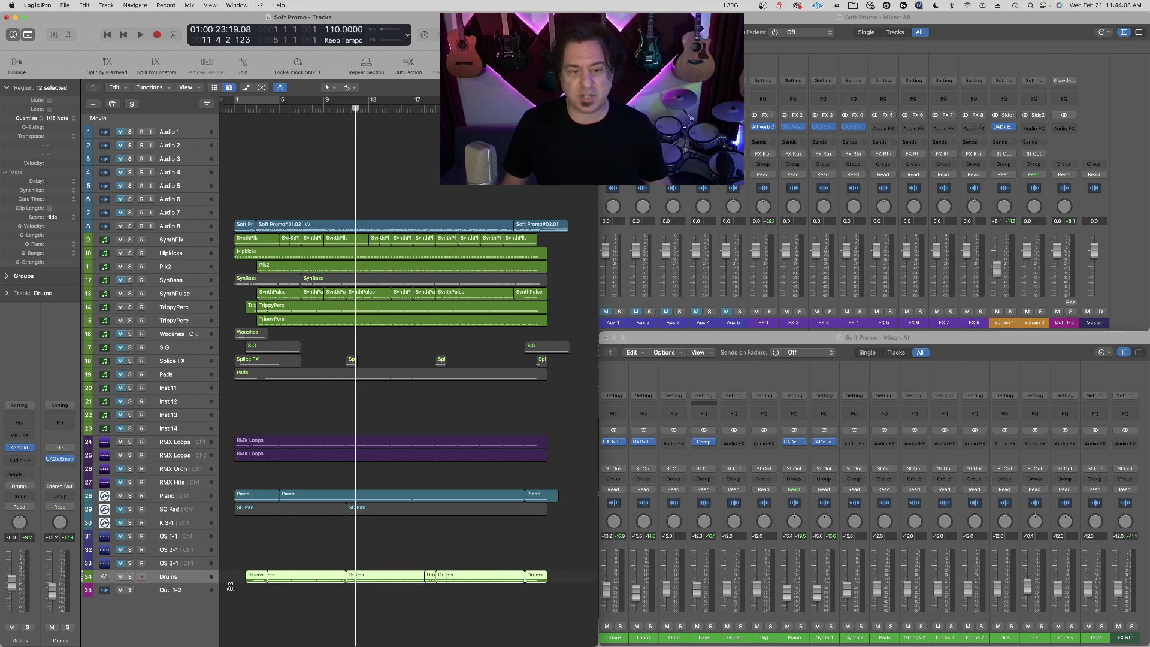
pyautogui.press('super+d')
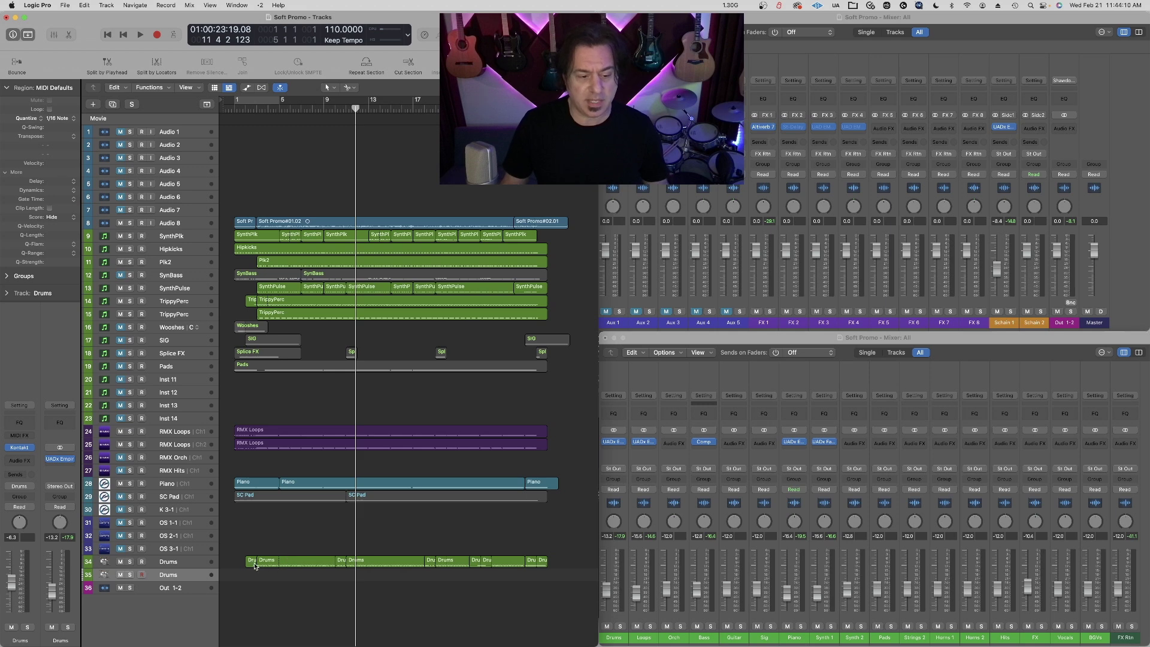
# - Move the short drum fill regions near bars 2, 10, 18 and 22 from Drums track 34 down to Drums track 35
pyautogui.click(255, 564)
pyautogui.moveTo(257, 567); pyautogui.dragTo(257, 574)
pyautogui.moveTo(340, 564); pyautogui.dragTo(343, 574)
pyautogui.moveTo(430, 566); pyautogui.dragTo(485, 574)
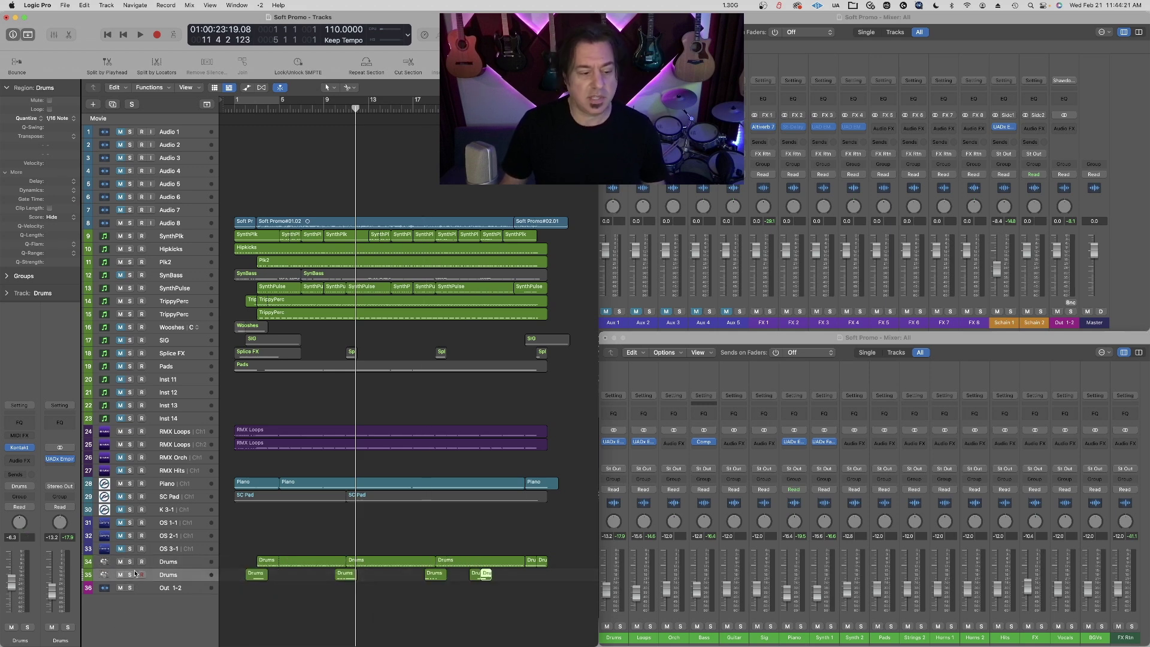
# - Solo Drums track 35 and play back its moved fills at several points in the song
pyautogui.click(130, 575)
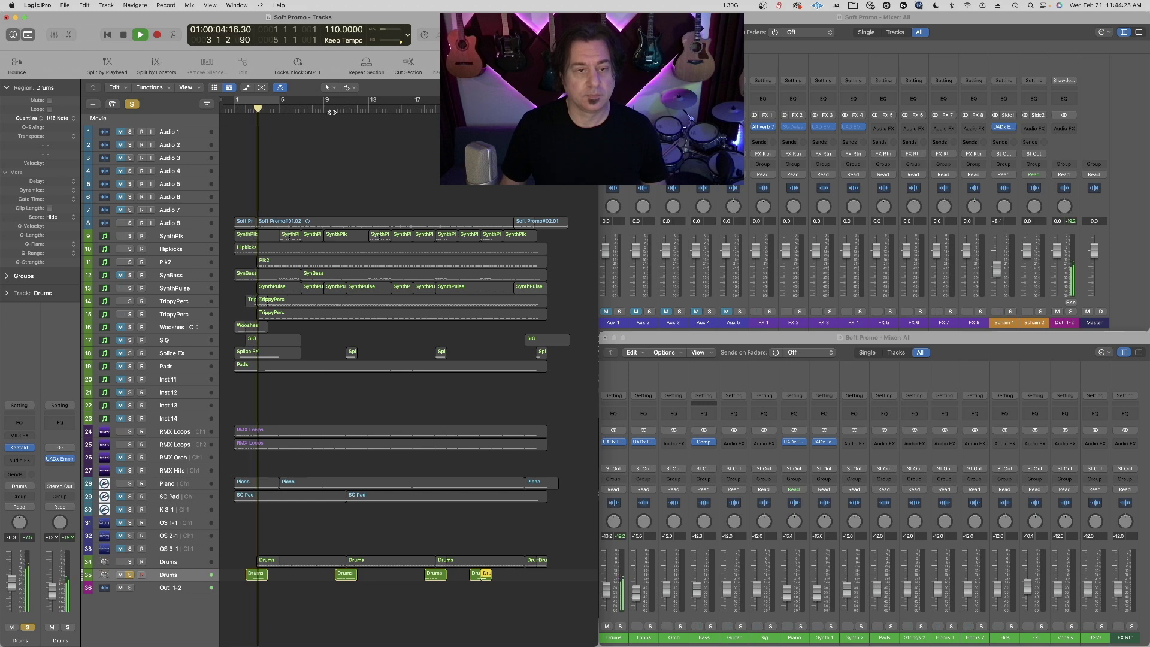
pyautogui.click(334, 110)
pyautogui.click(437, 110)
pyautogui.click(480, 110)
pyautogui.press('space')
# - Return the short segment at bar 23 to track 34, and move the bar 27 drum fill to track 35
pyautogui.moveTo(488, 574); pyautogui.dragTo(488, 562)
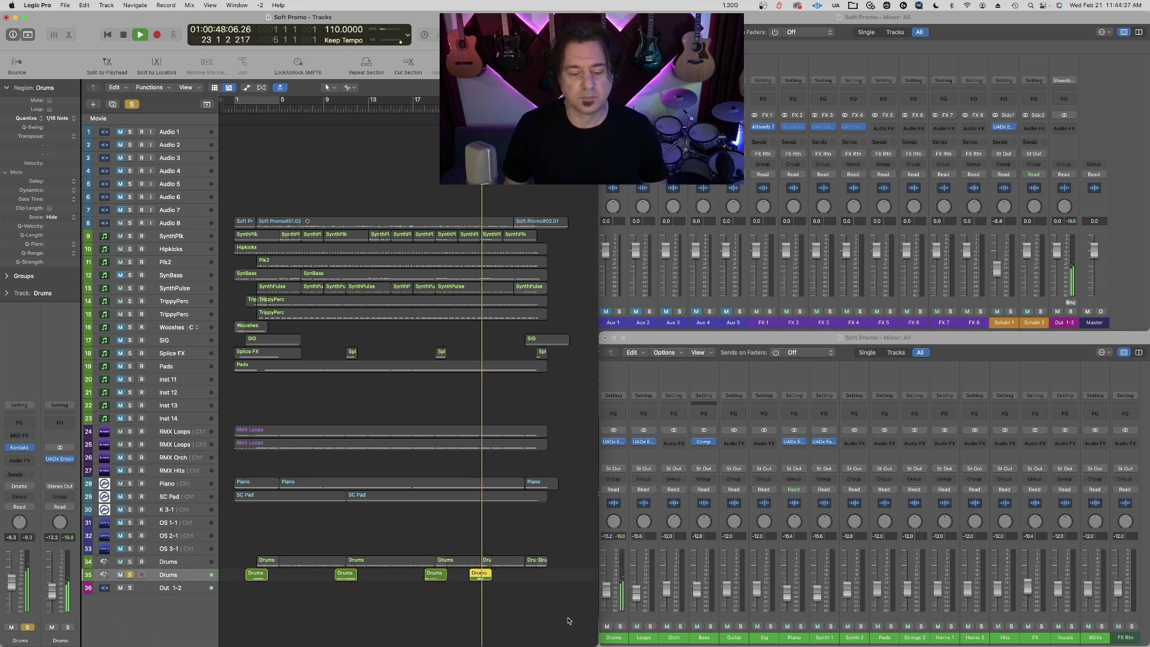
pyautogui.press('space')
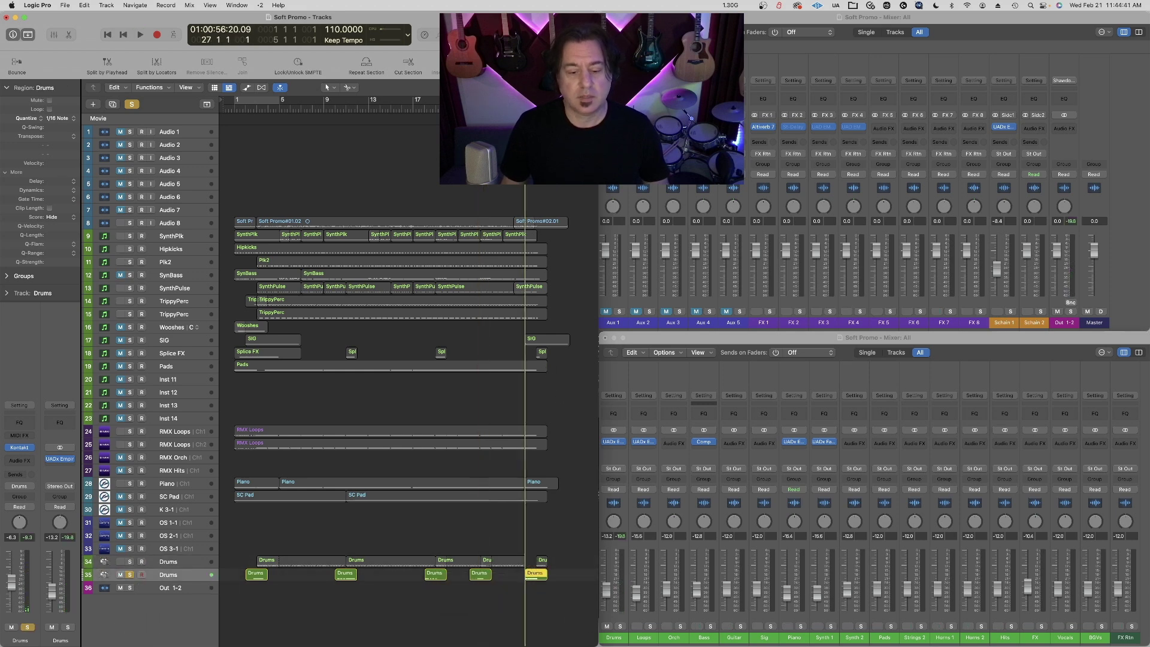
pyautogui.press('space')
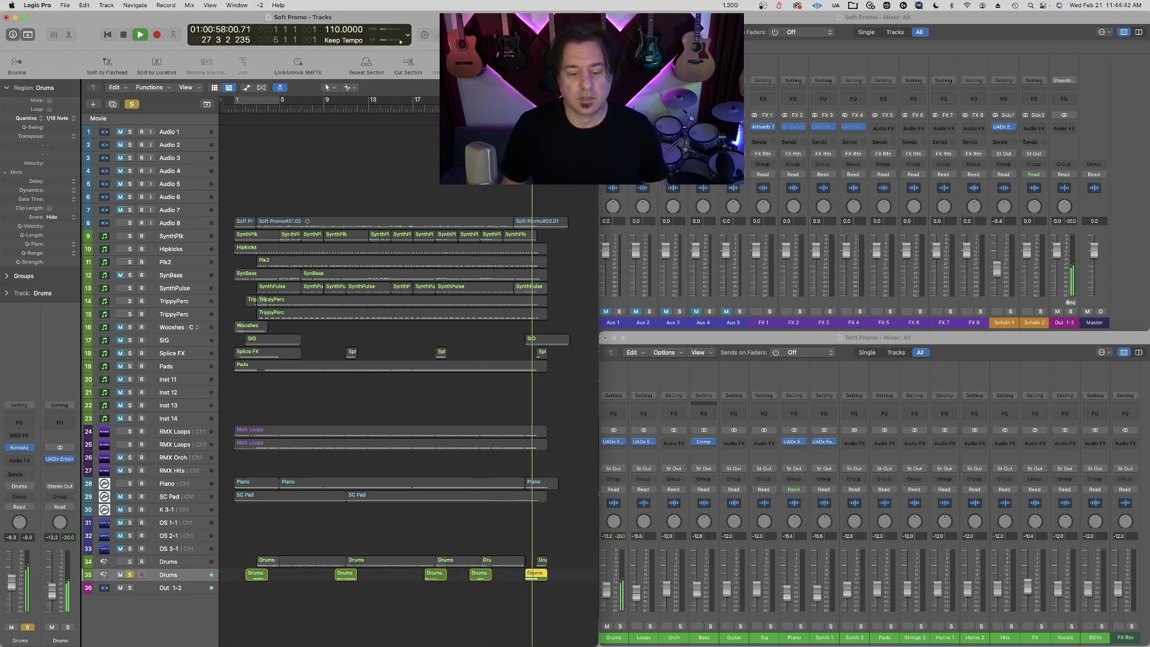
pyautogui.press('space')
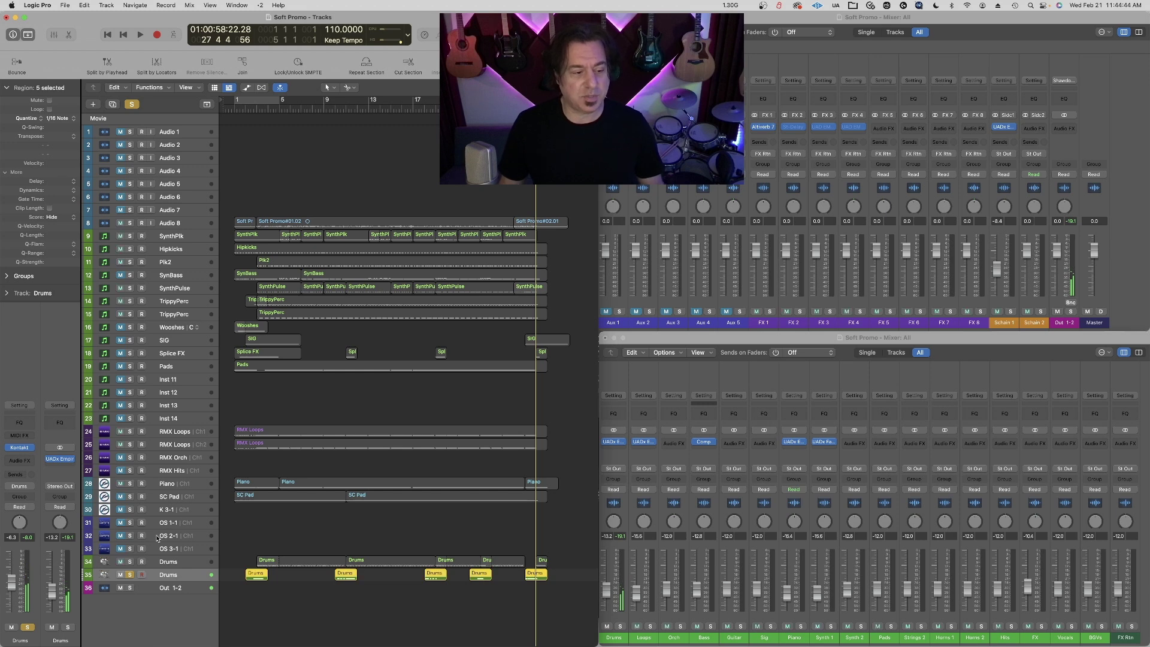
# - Route the output of Drums track 35 to Bus 3 (Orch)
pyautogui.click(28, 489)
pyautogui.moveTo(34, 525)
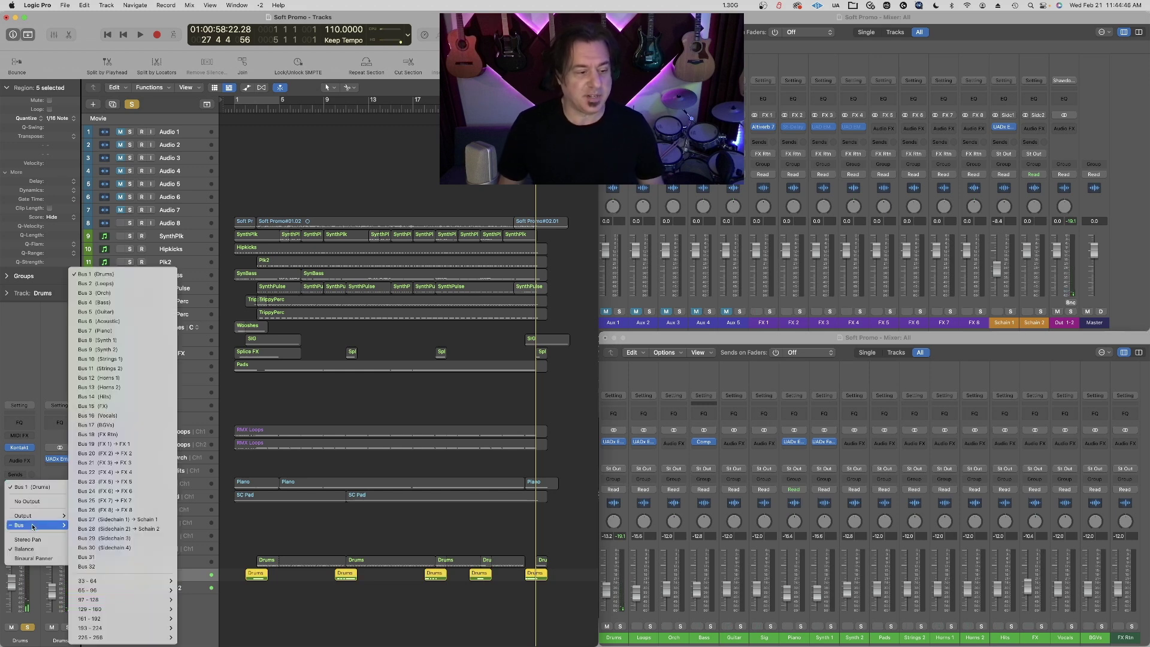
pyautogui.click(152, 293)
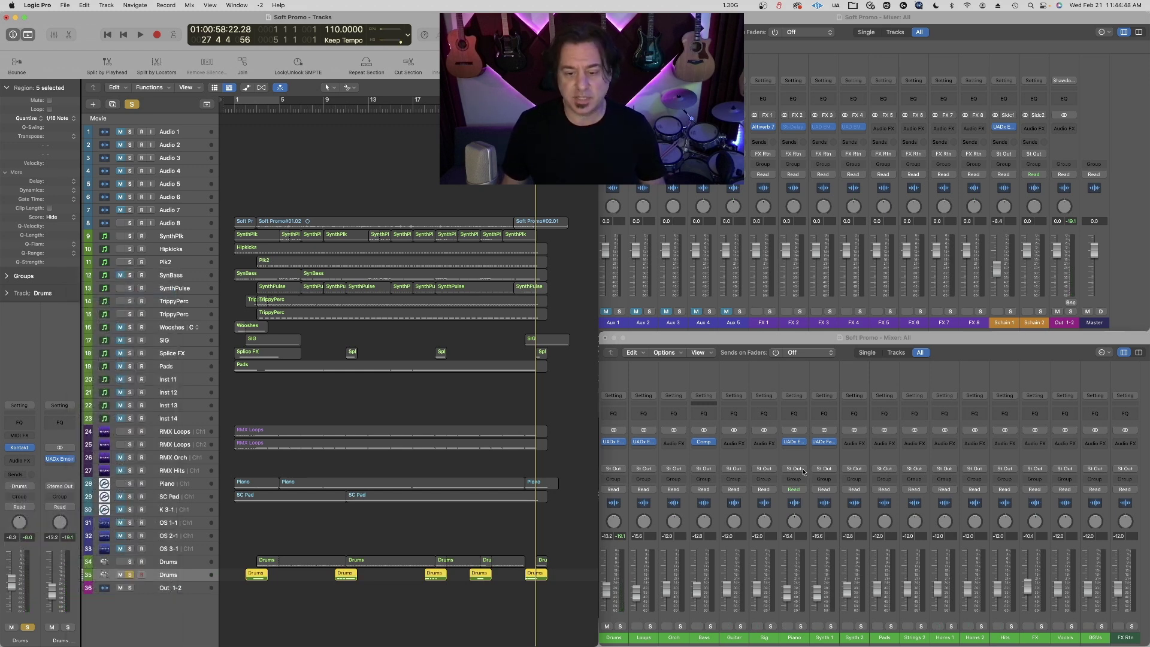
# - Insert a stereo UADx Empirical Labs Distressor on the Orch channel and filter its presets by Drums
pyautogui.click(675, 445)
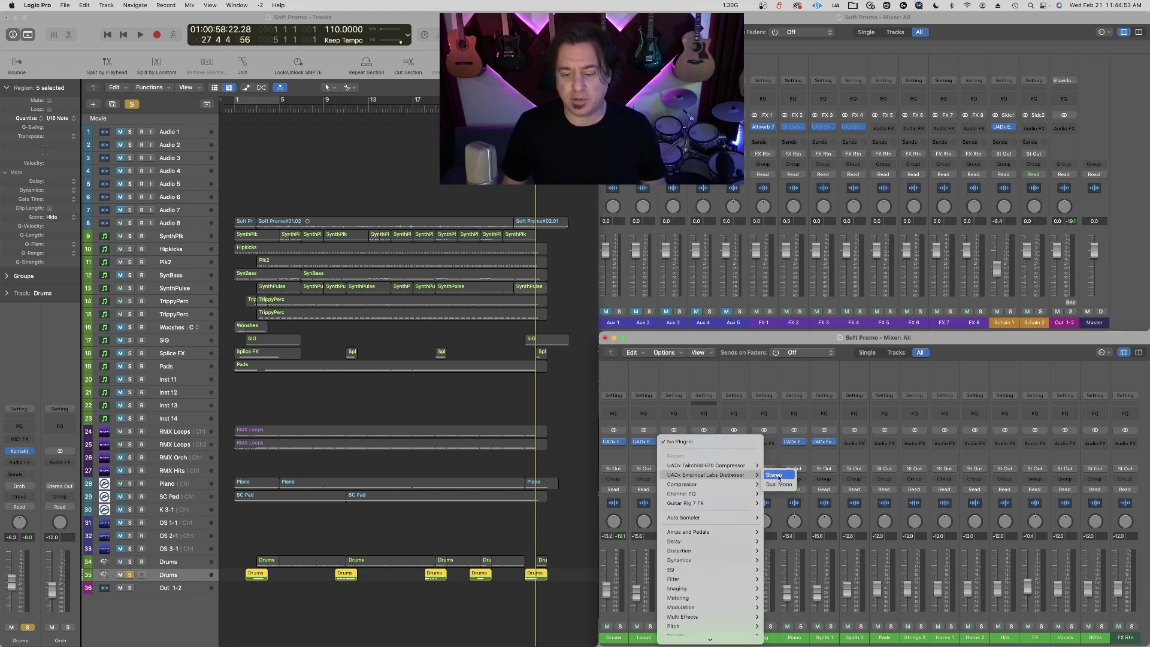
pyautogui.click(779, 475)
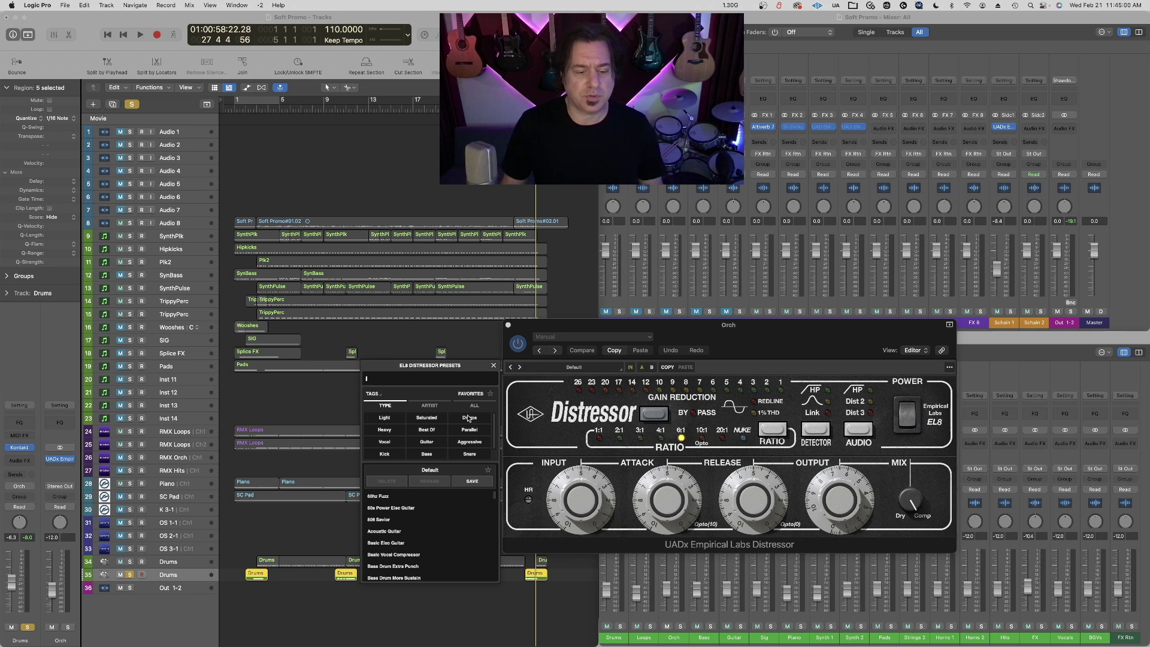
pyautogui.click(469, 417)
pyautogui.scroll(-10, 433, 554)
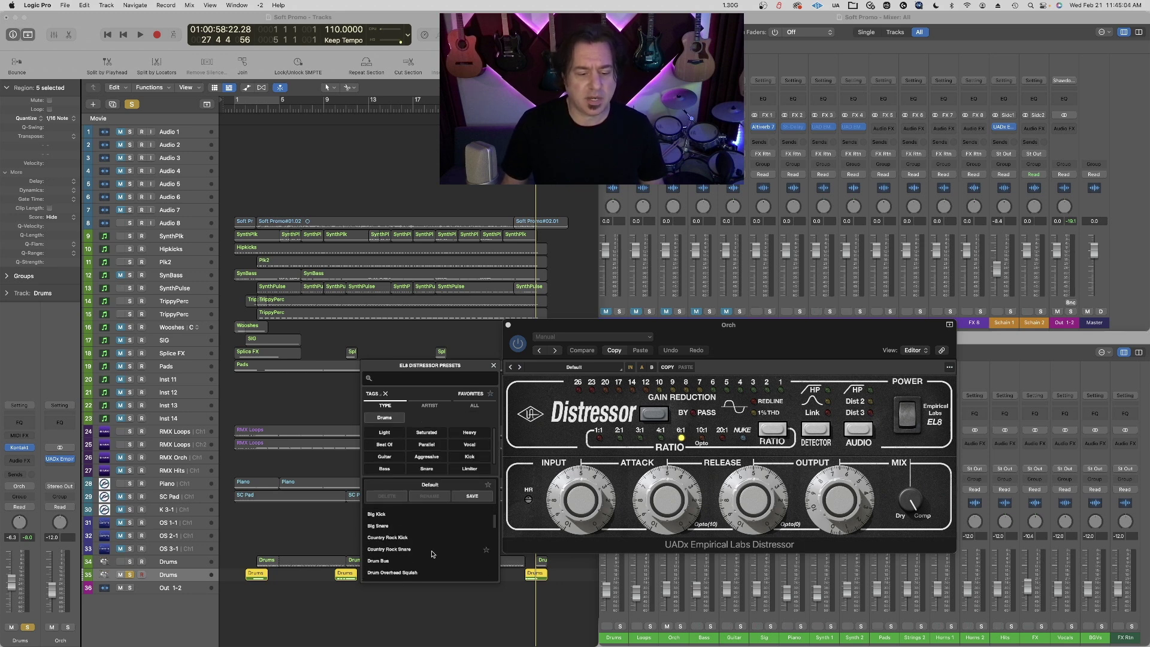
pyautogui.scroll(-15, 433, 554)
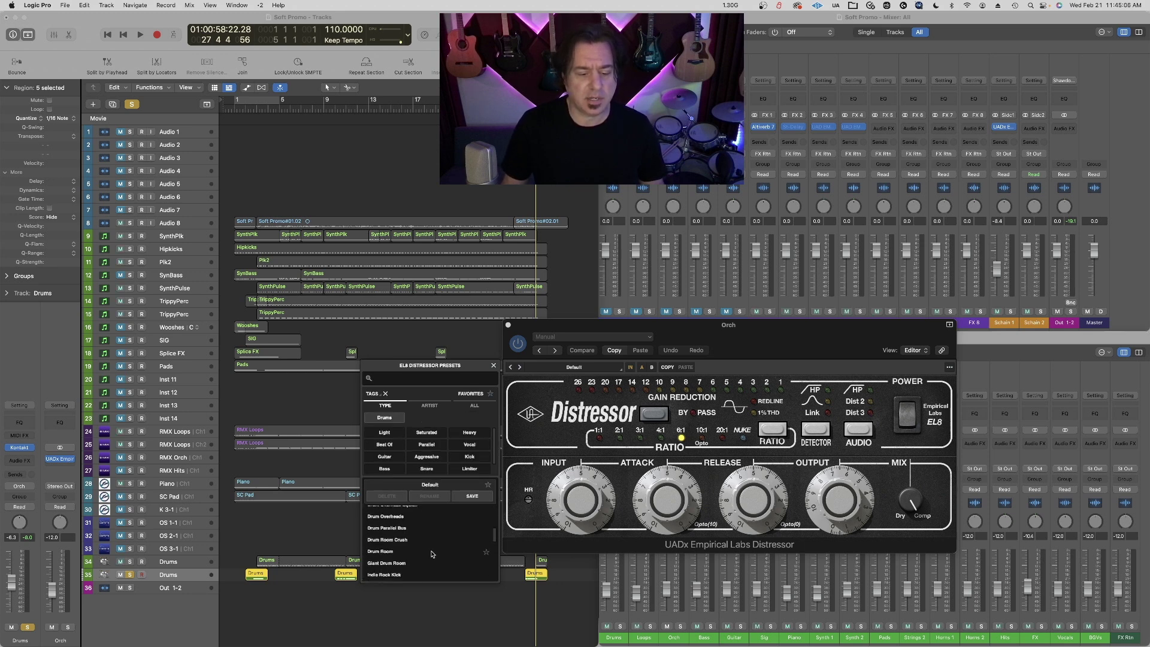
# - Set the cycle range to bars 10 through 11 and start looped playback
pyautogui.click(239, 100)
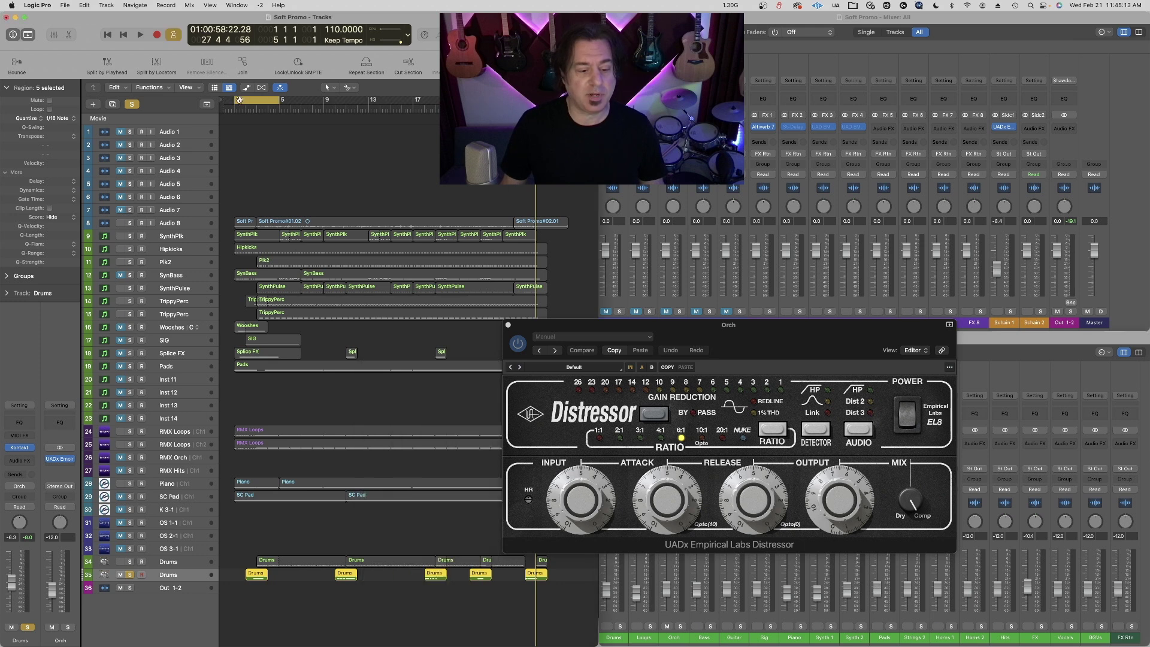
pyautogui.moveTo(323, 102); pyautogui.dragTo(345, 173)
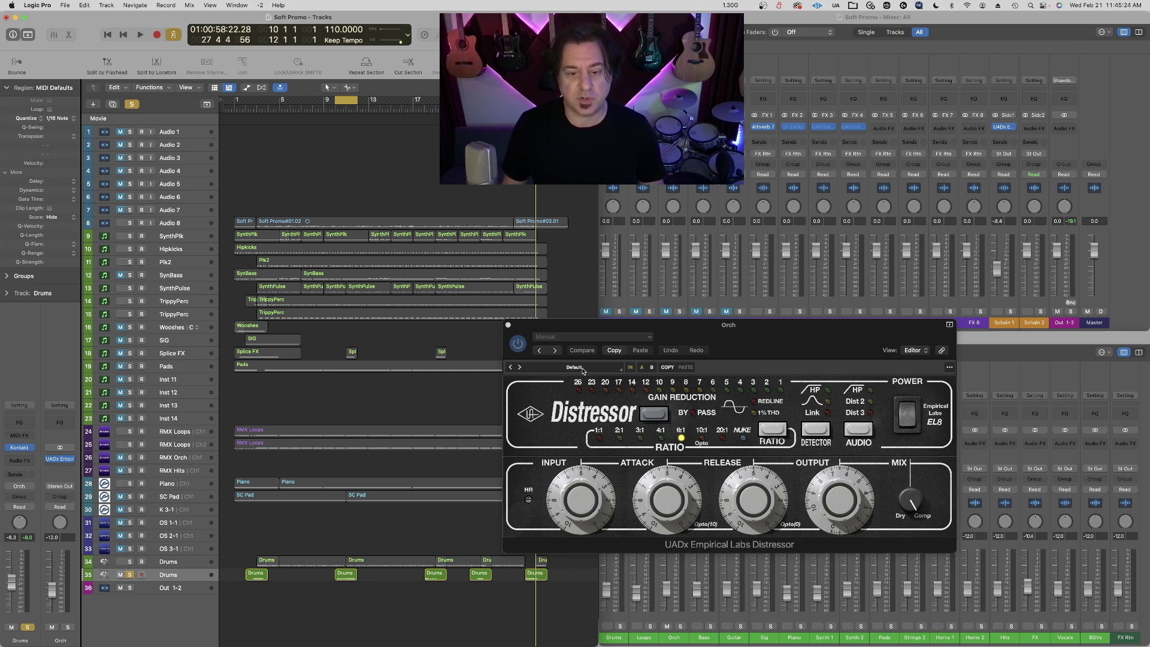
pyautogui.press('space')
# - Audition the Distressor presets 808 Savior and Bass Drum Extra Punch on the looped fill
pyautogui.click(583, 368)
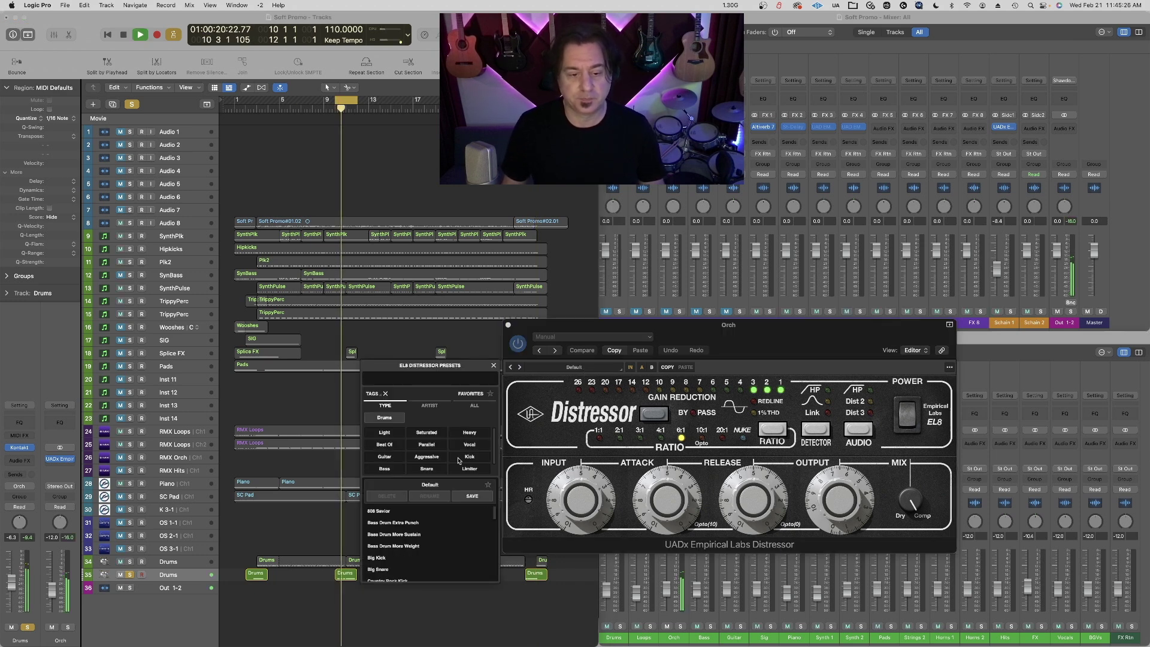
pyautogui.click(404, 513)
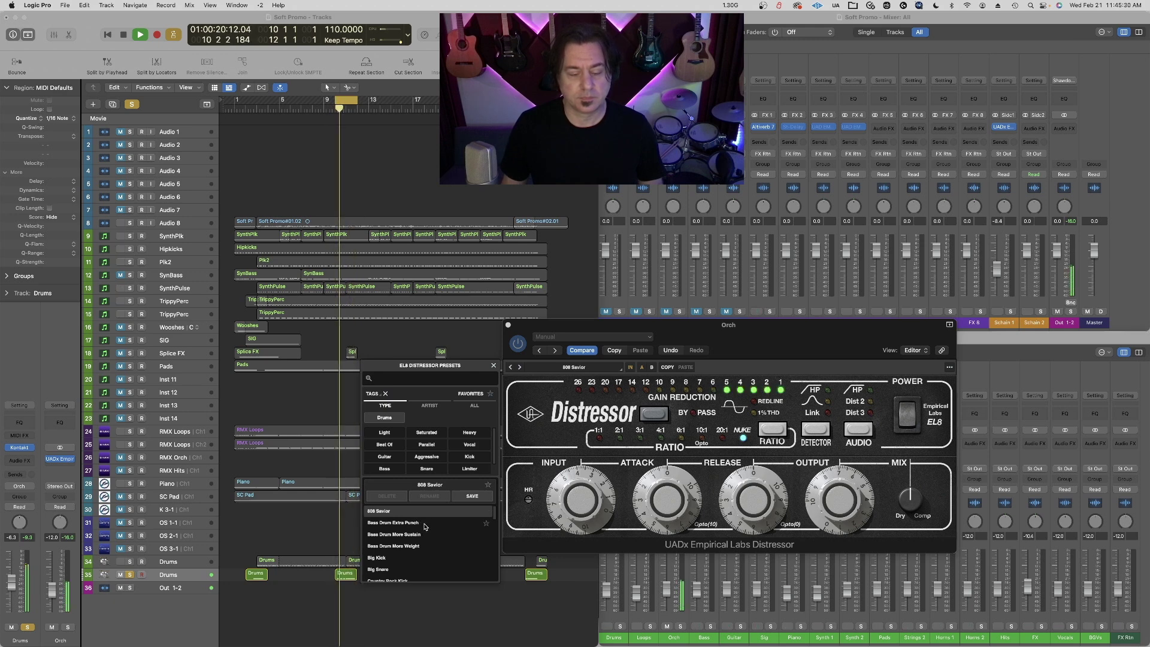
pyautogui.click(424, 524)
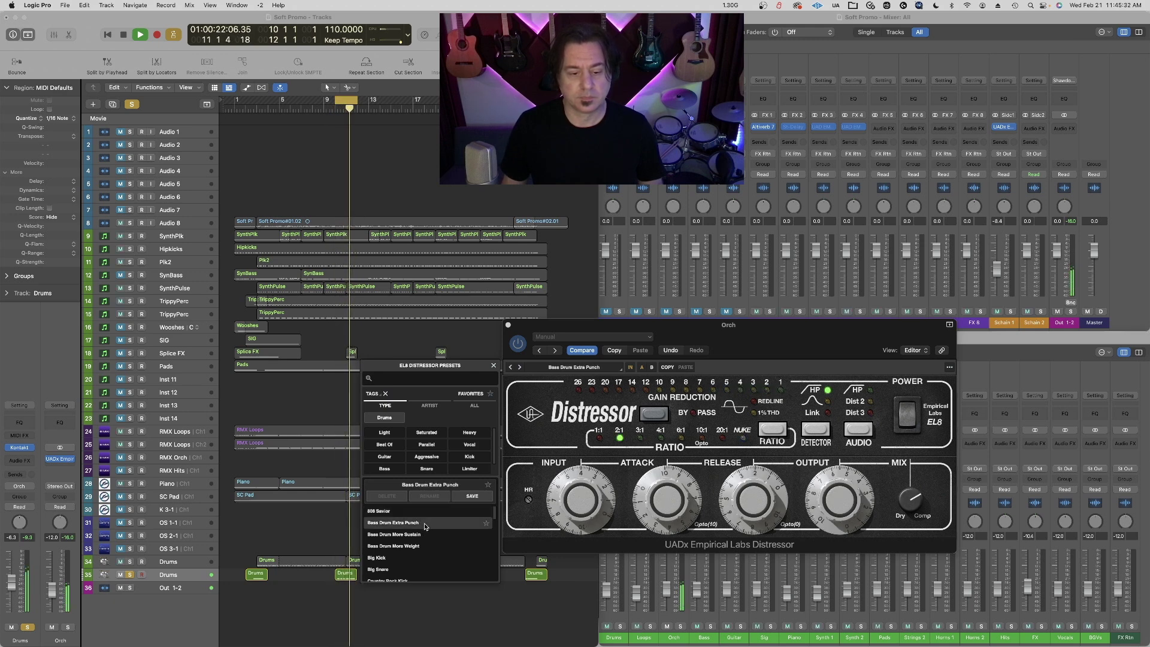
pyautogui.click(337, 547)
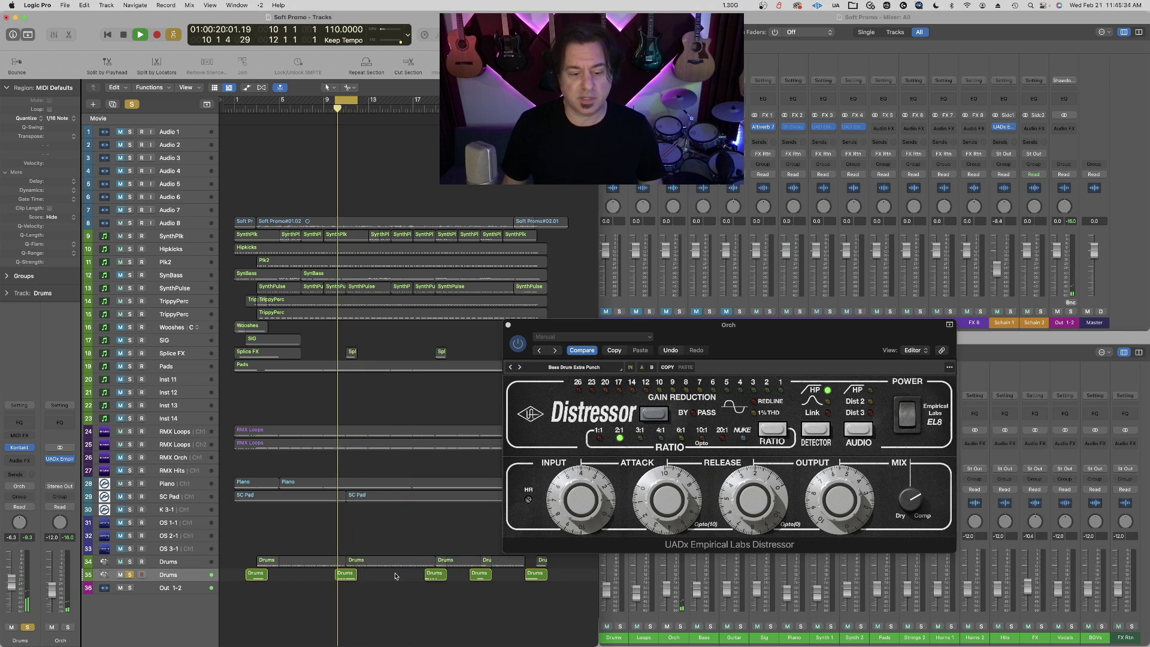
# - Open track 35's bar 10 Drums region in the Piano Roll and check its long upper note at bar 11
pyautogui.doubleClick(350, 578)
pyautogui.scroll(4, 434, 584)
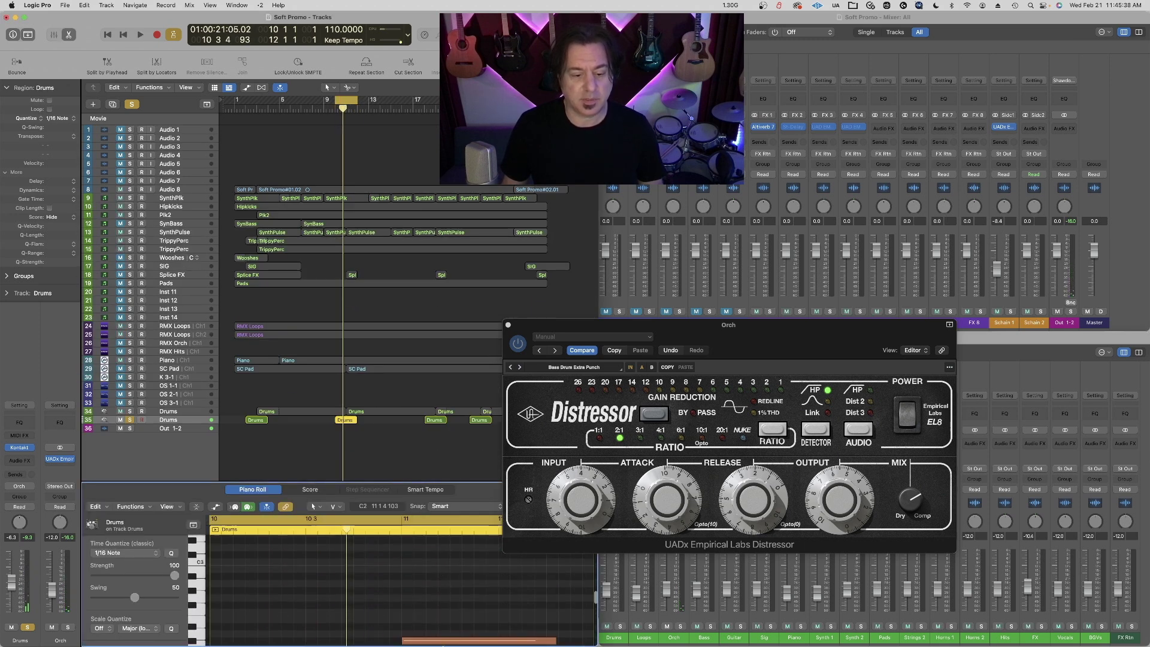
pyautogui.scroll(-4, 446, 608)
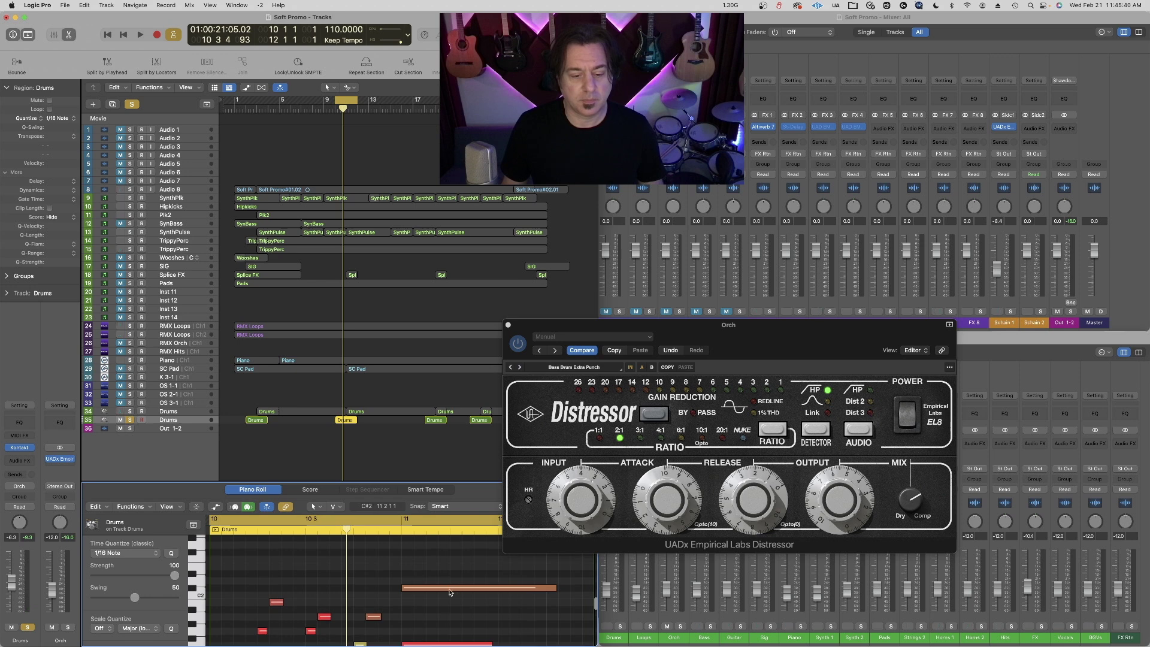
pyautogui.click(450, 588)
pyautogui.click(400, 442)
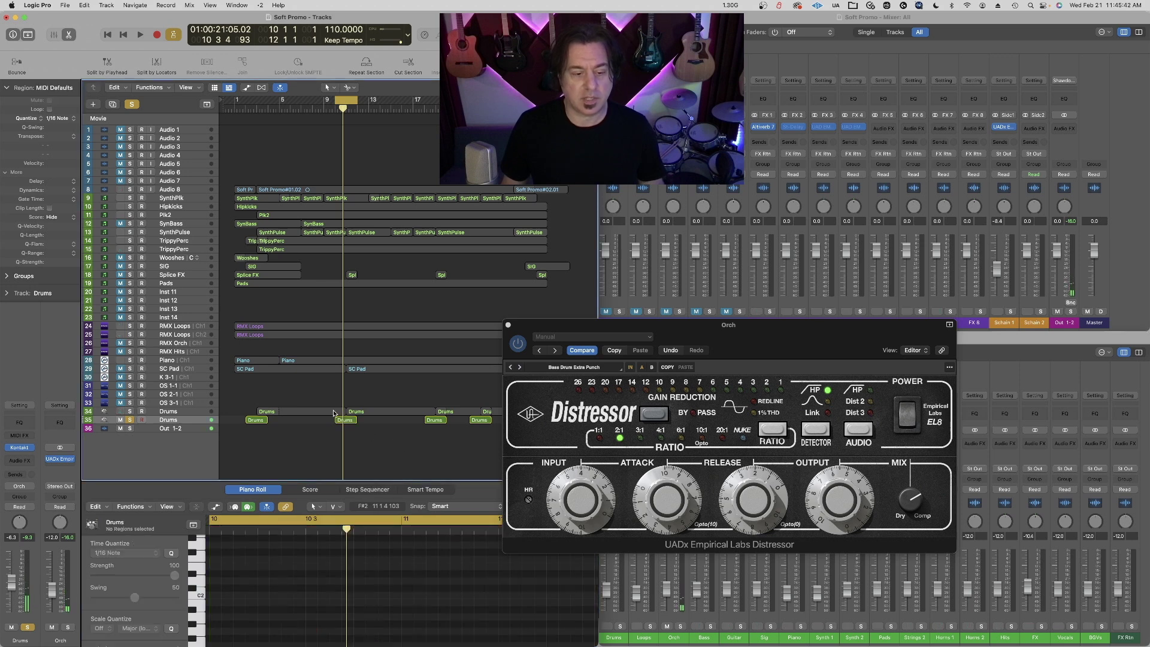
# - Copy the bar 10 fill region to track 34 and delete all of the copy's notes except the long one at bar 11
pyautogui.moveTo(345, 421); pyautogui.dragTo(342, 416)
pyautogui.moveTo(258, 590); pyautogui.dragTo(380, 637)
pyautogui.scroll(-3, 377, 633)
pyautogui.scroll(3, 378, 633)
pyautogui.hotkey('alt', 'shift', 'Down')
pyautogui.hotkey('alt', 'shift', 'Down')
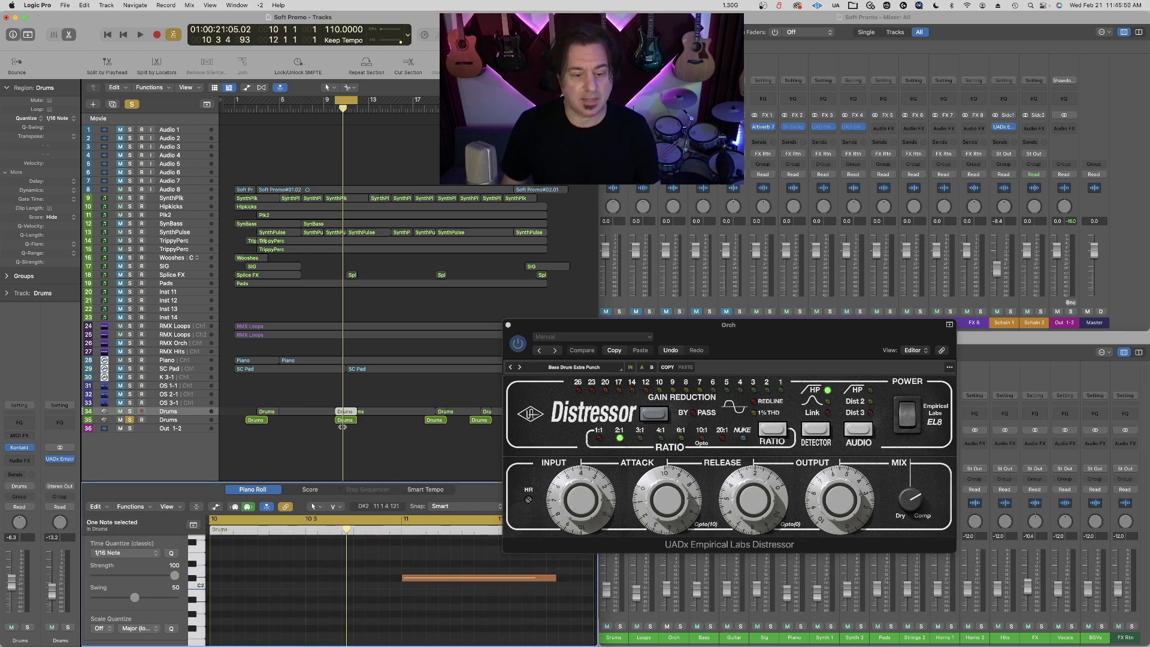
# - Delete the long upper note at bar 11 from the track 35 fill and play it with the cycle shortened to bar 10
pyautogui.click(349, 421)
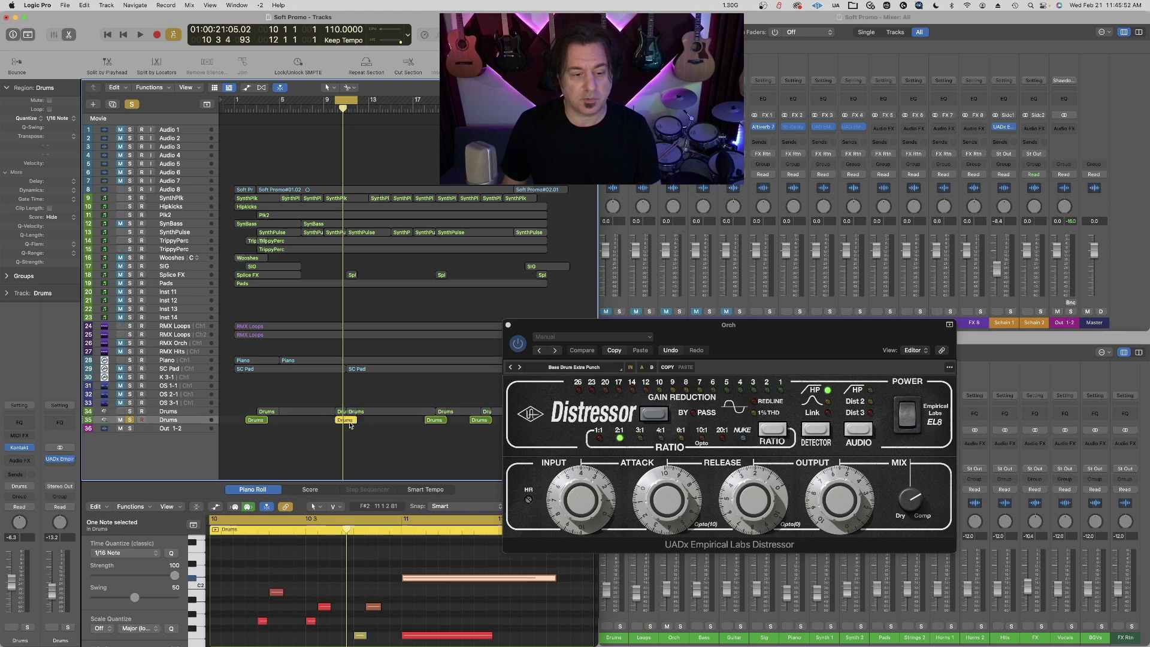
pyautogui.click(446, 579)
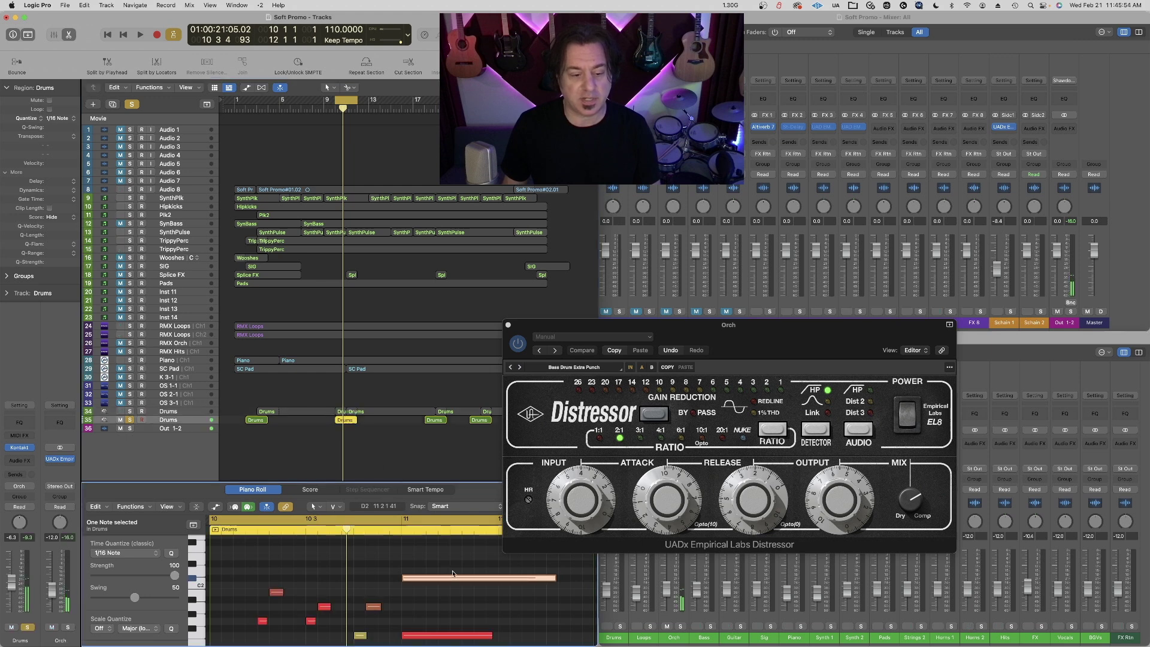
pyautogui.press('Delete')
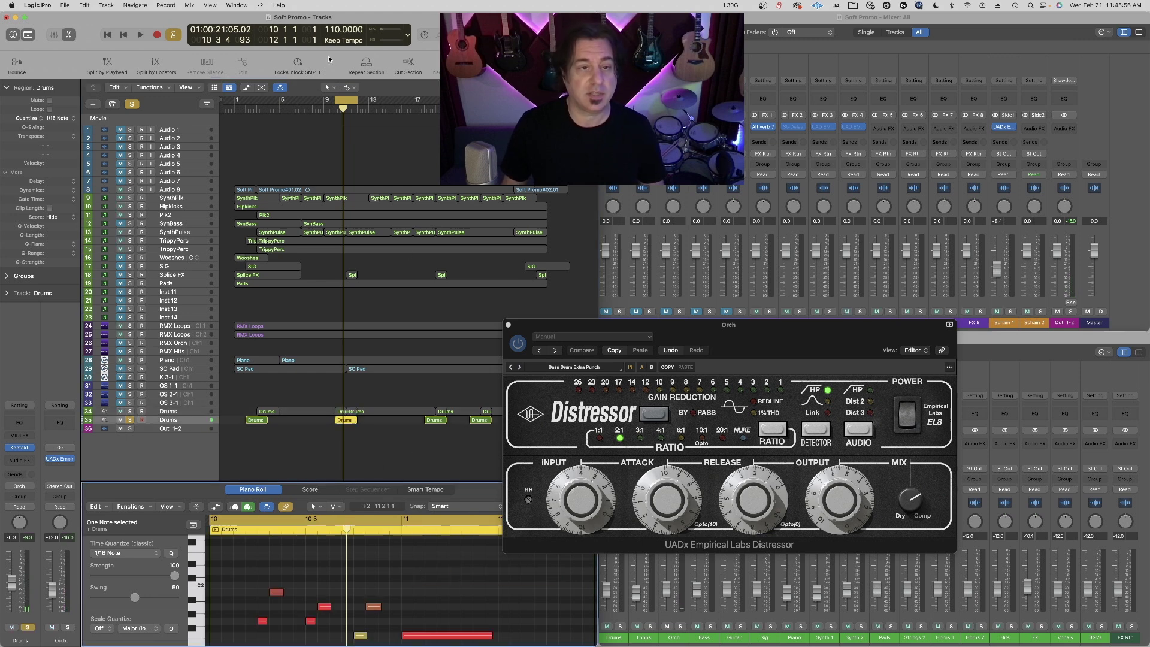
pyautogui.moveTo(357, 100); pyautogui.dragTo(346, 99)
pyautogui.press('space')
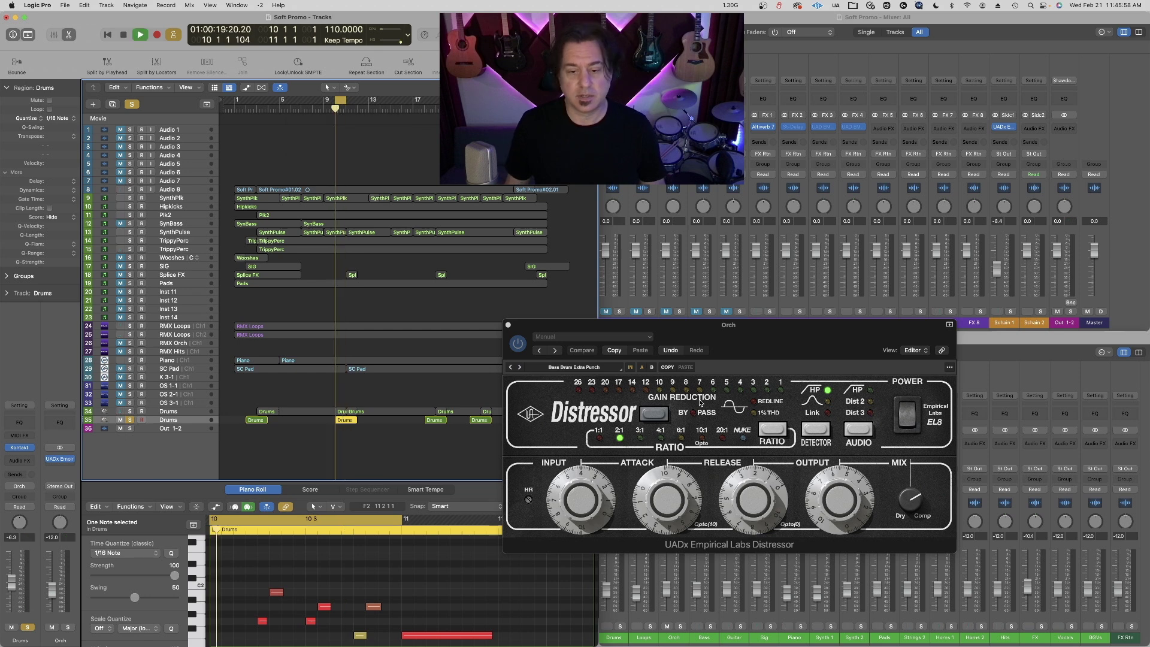
# - Audition the Distressor presets Bass Drum More Sustain, Bass Drum More Weight and Big Kick on the looped fill
pyautogui.click(620, 366)
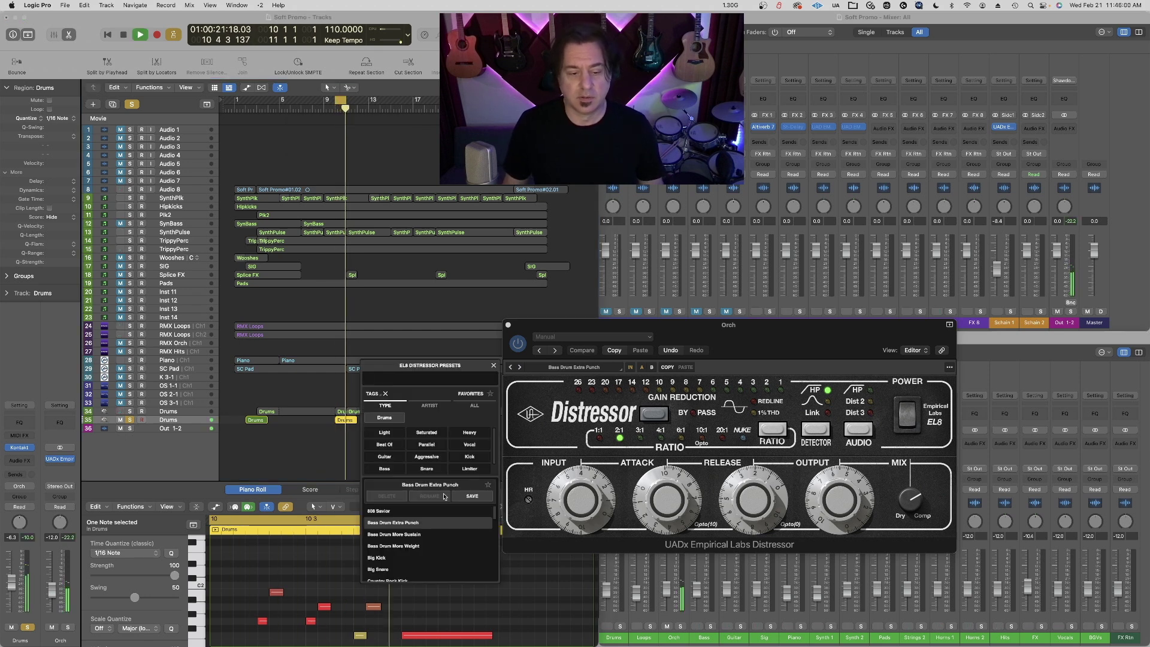
pyautogui.click(389, 537)
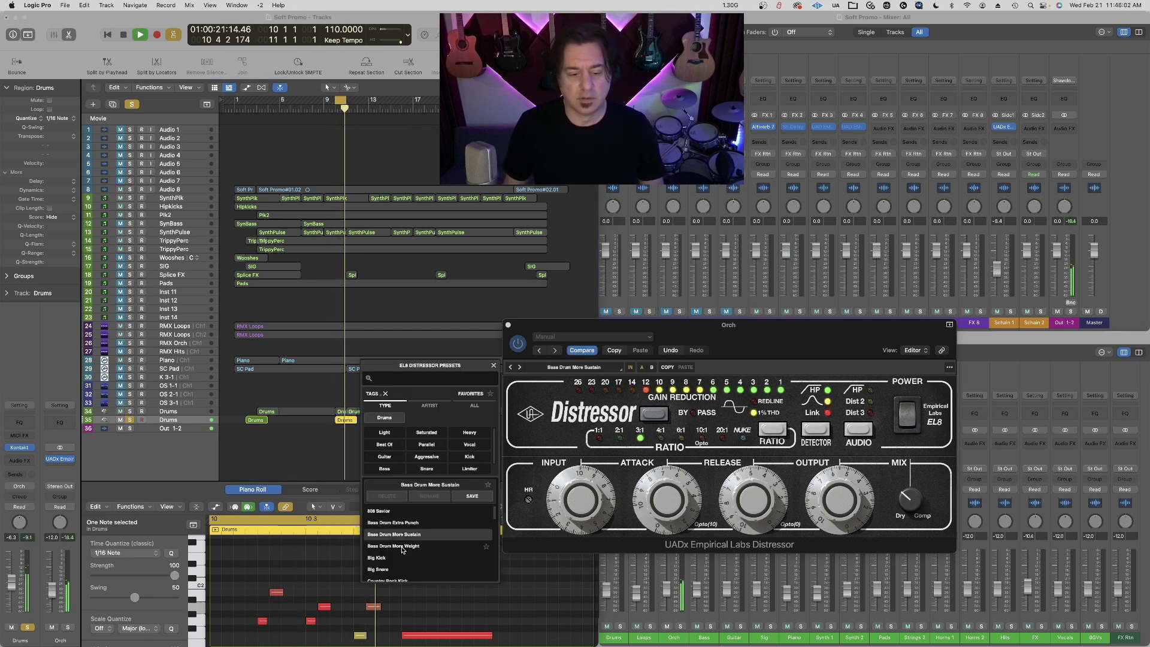
pyautogui.click(402, 547)
pyautogui.click(414, 558)
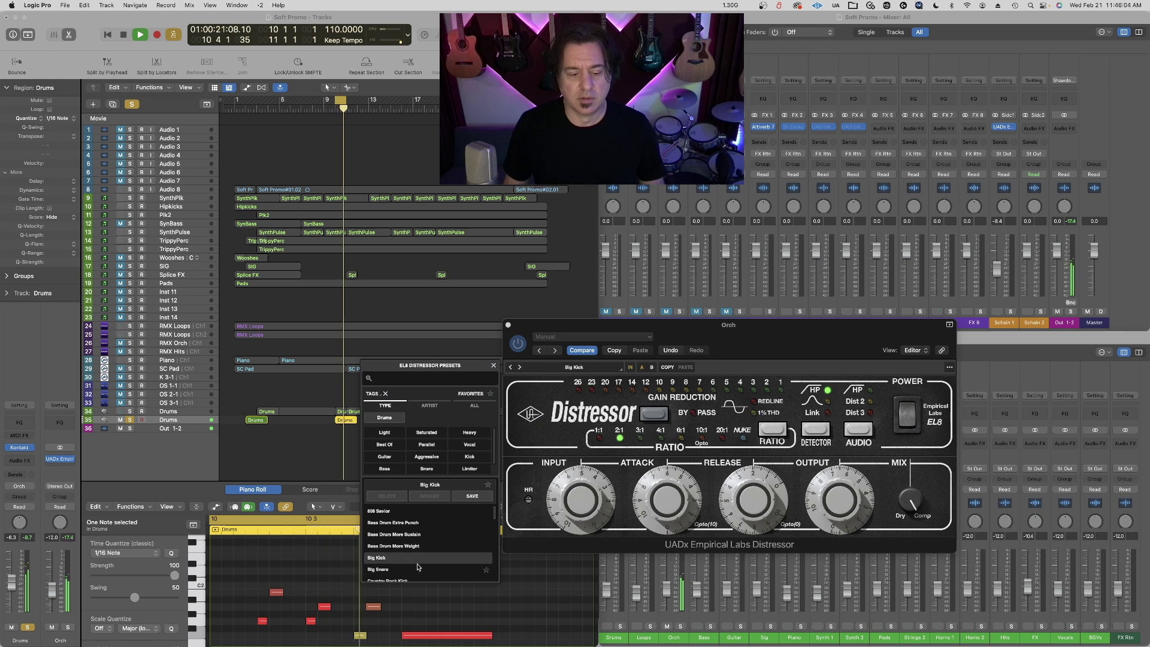
pyautogui.scroll(-2, 417, 561)
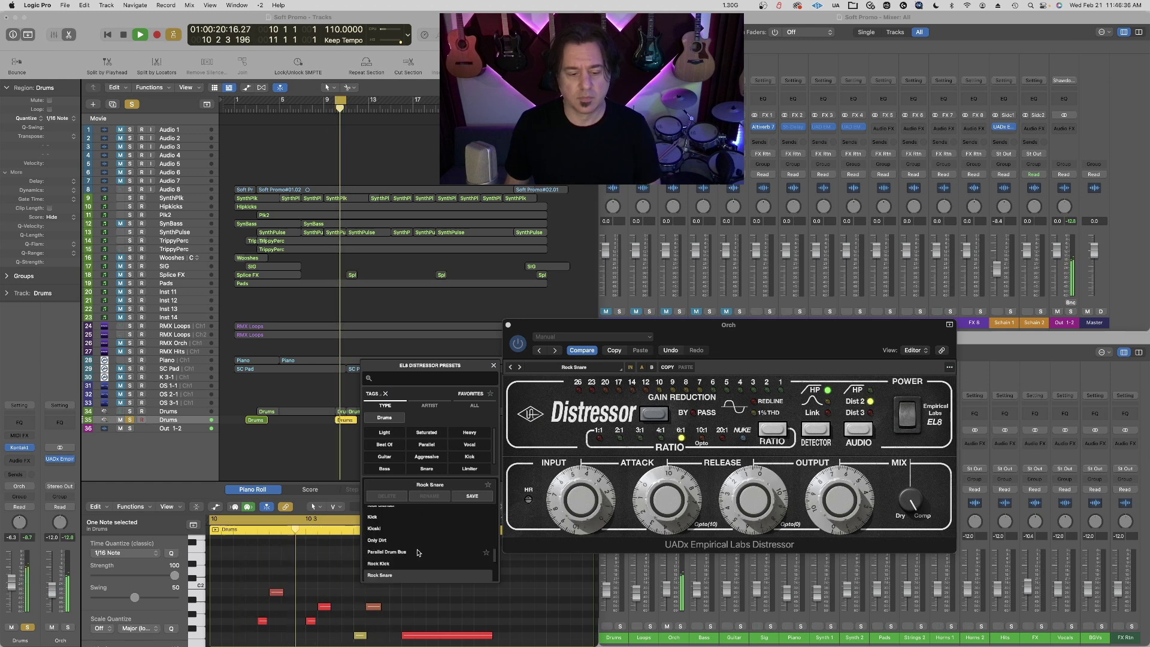
# - Audition the Distressor drum presets Snare of Madness, Tambo and Tic Kick on the looped fill
pyautogui.press('Down')
pyautogui.press('Down')
pyautogui.press('Down')
pyautogui.press('Down')
pyautogui.press('Down')
pyautogui.press('Down')
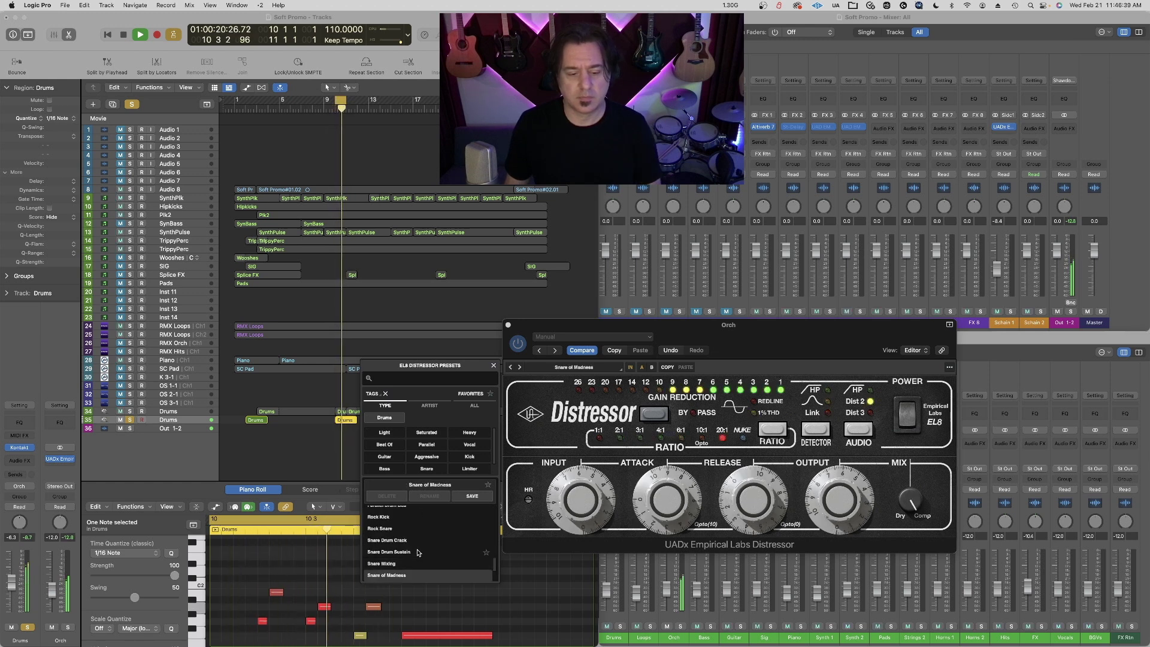
pyautogui.press('Down')
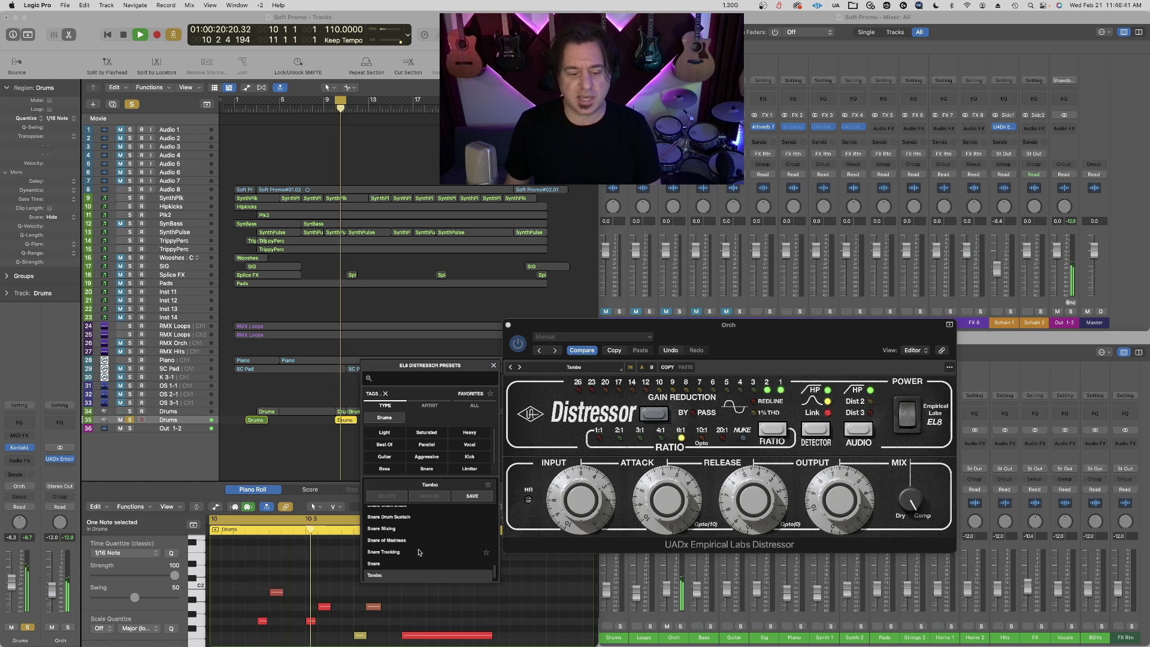
pyautogui.press('Down')
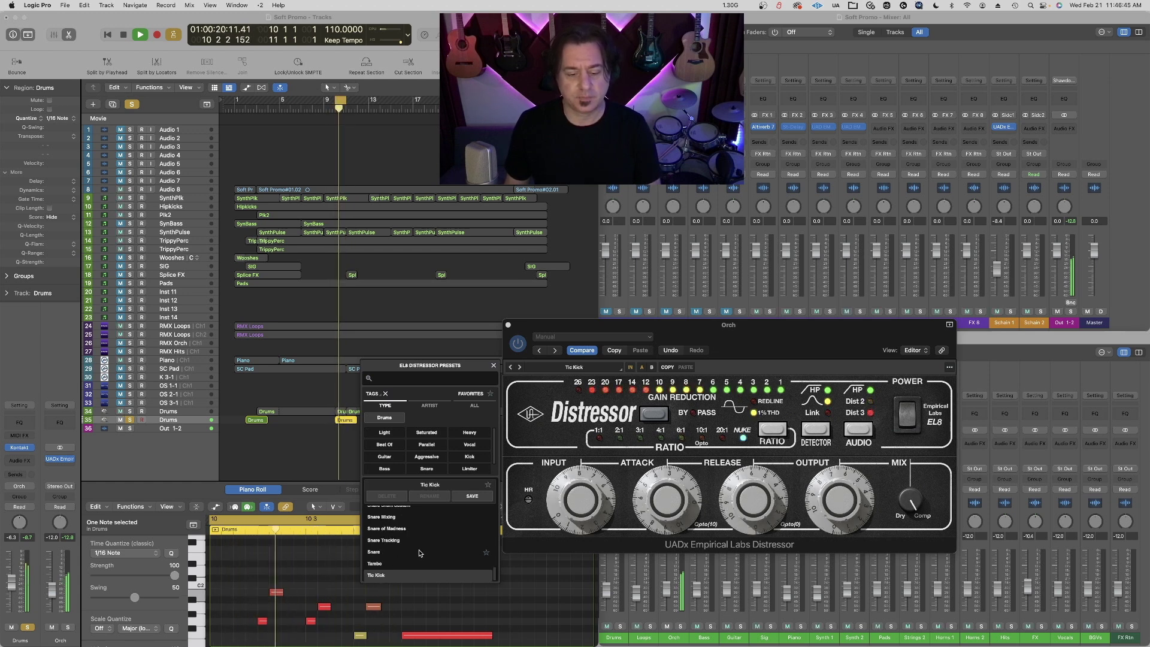
# - Load the Drum Bus preset in the Distressor on the Orch bus and close the plug-in window
pyautogui.scroll(10, 420, 552)
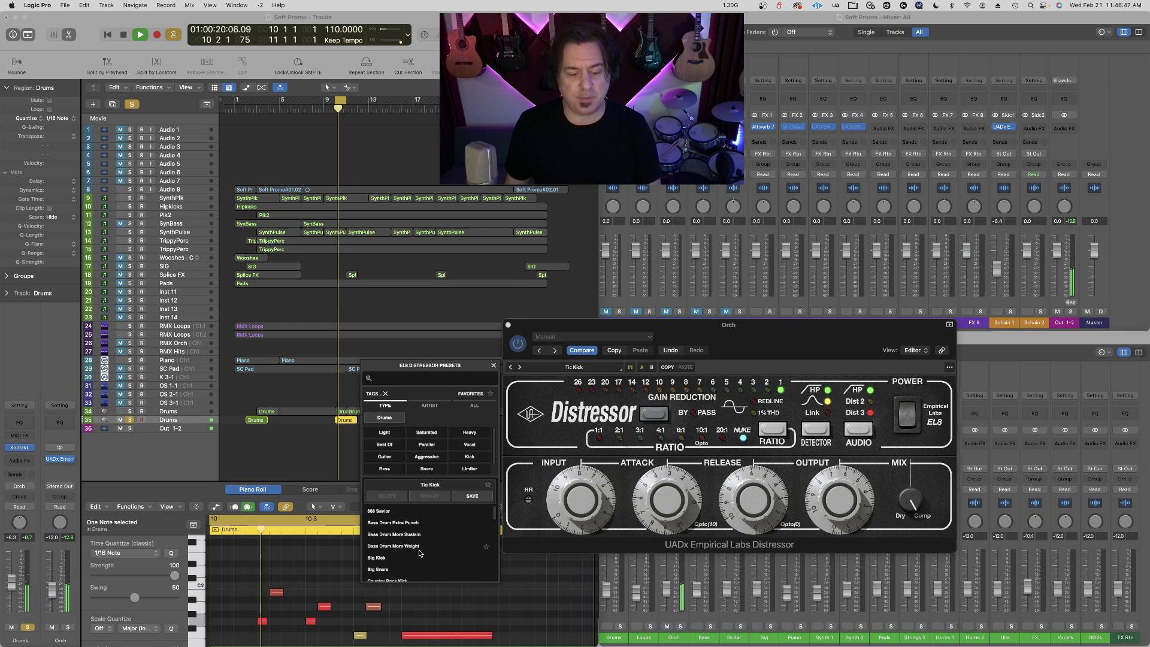
pyautogui.scroll(-1, 418, 566)
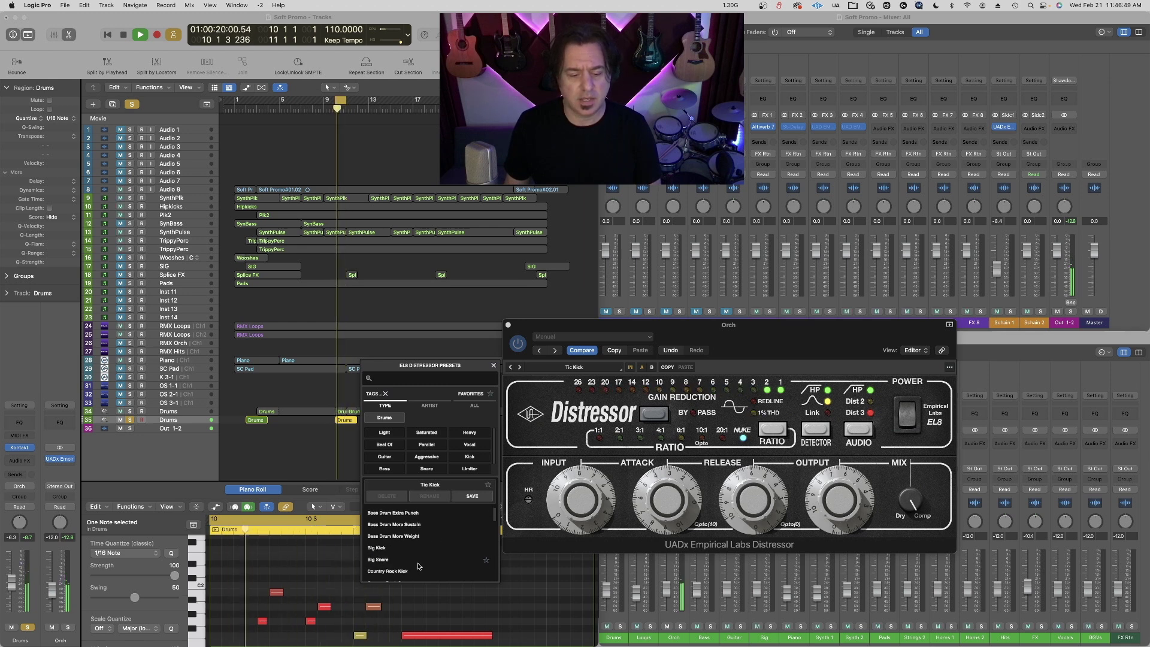
pyautogui.click(423, 571)
pyautogui.scroll(-3, 427, 560)
pyautogui.click(427, 542)
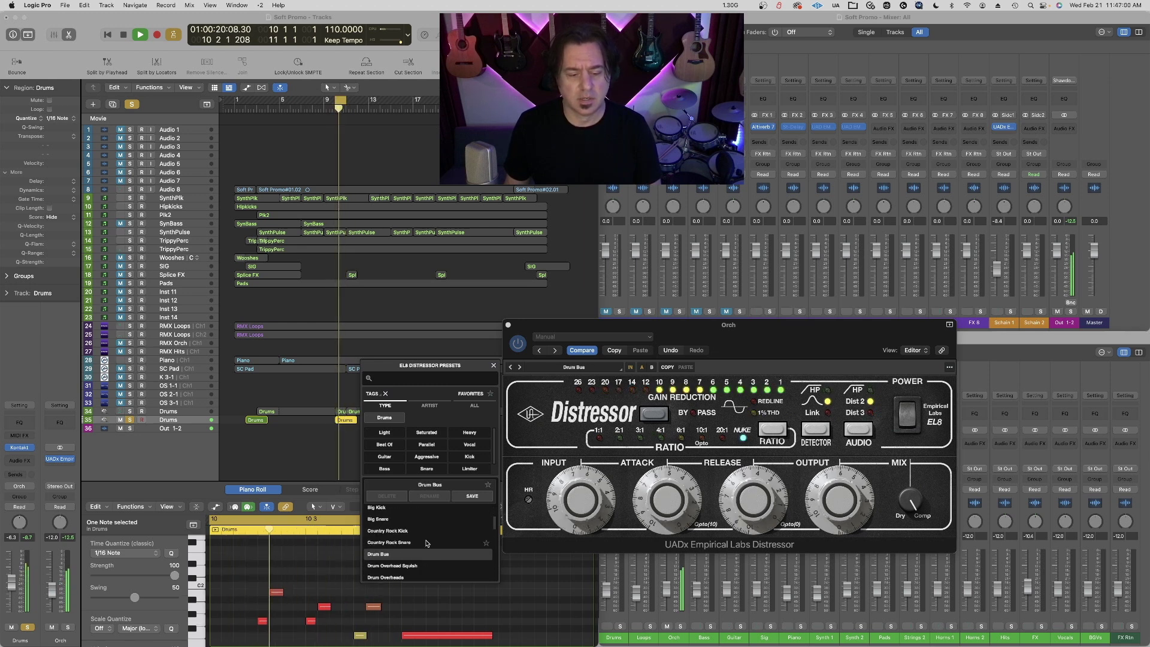
pyautogui.click(508, 326)
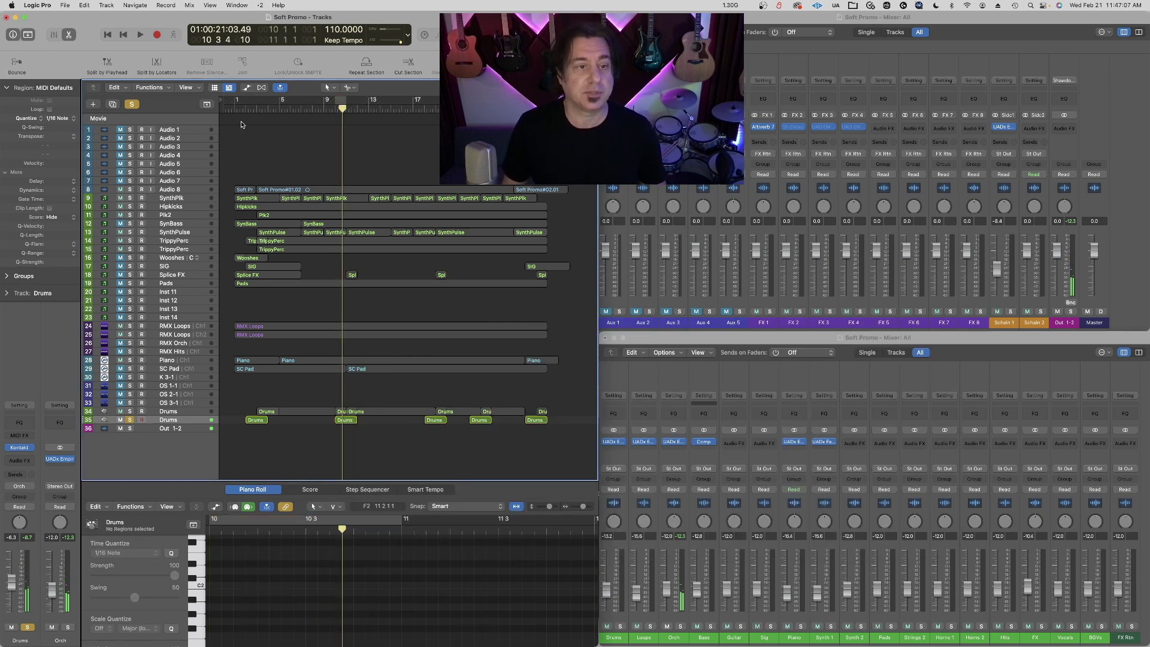
# - Turn off the solo on Drums track 35 and play the full mix from bar 1
pyautogui.click(130, 411)
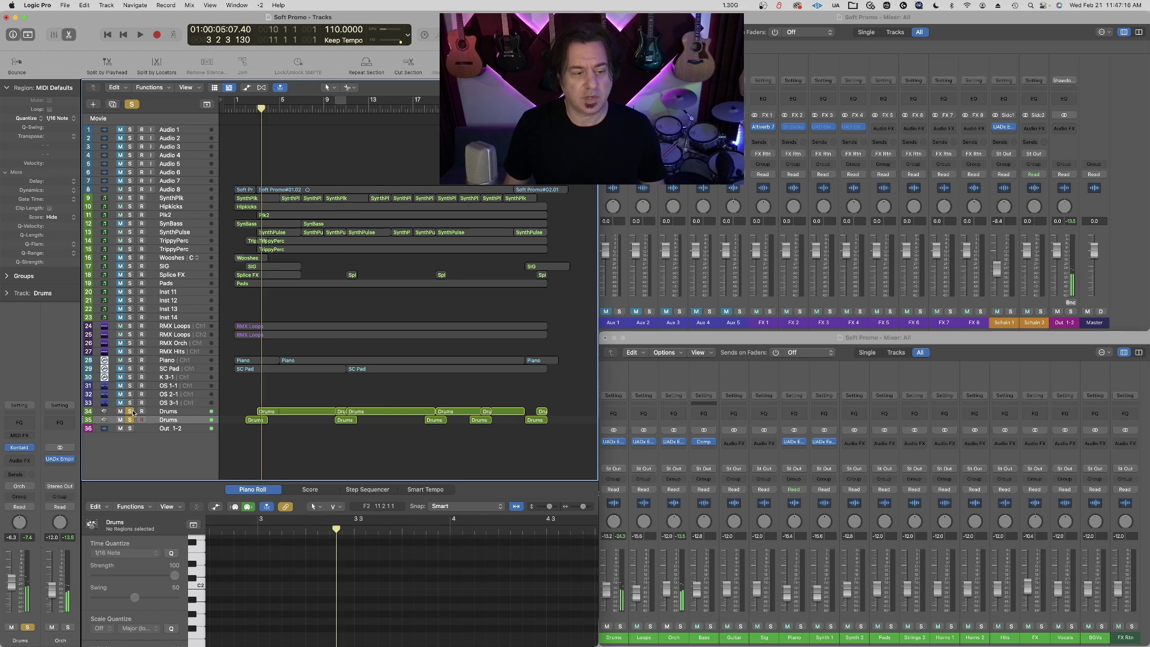
pyautogui.click(129, 411)
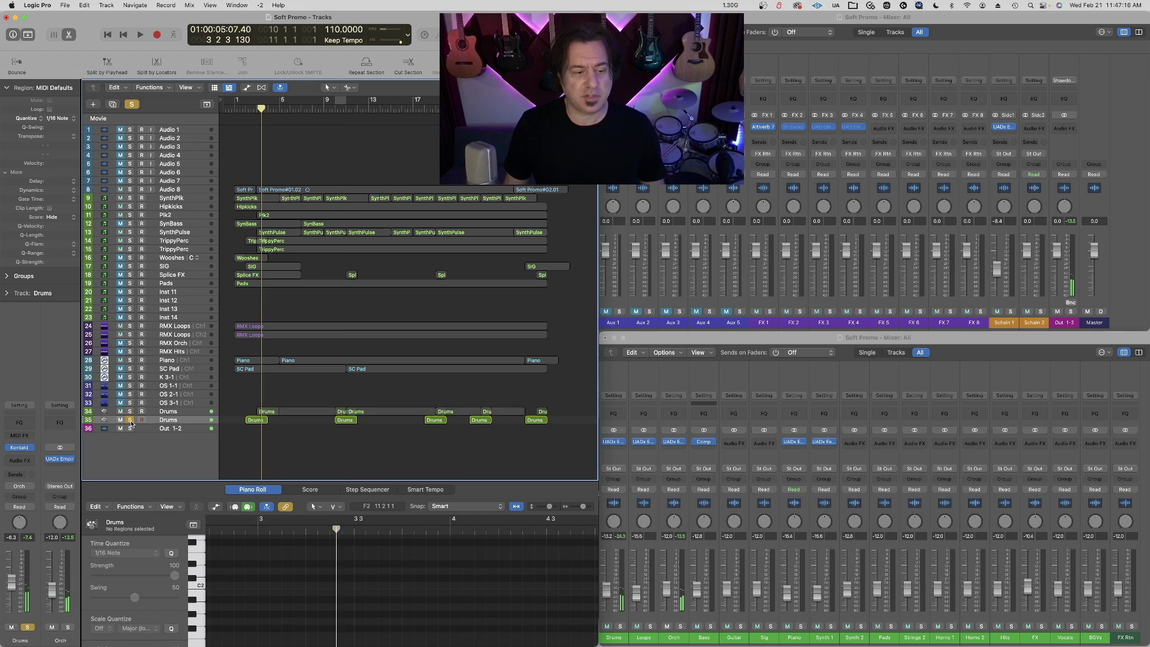
pyautogui.click(129, 420)
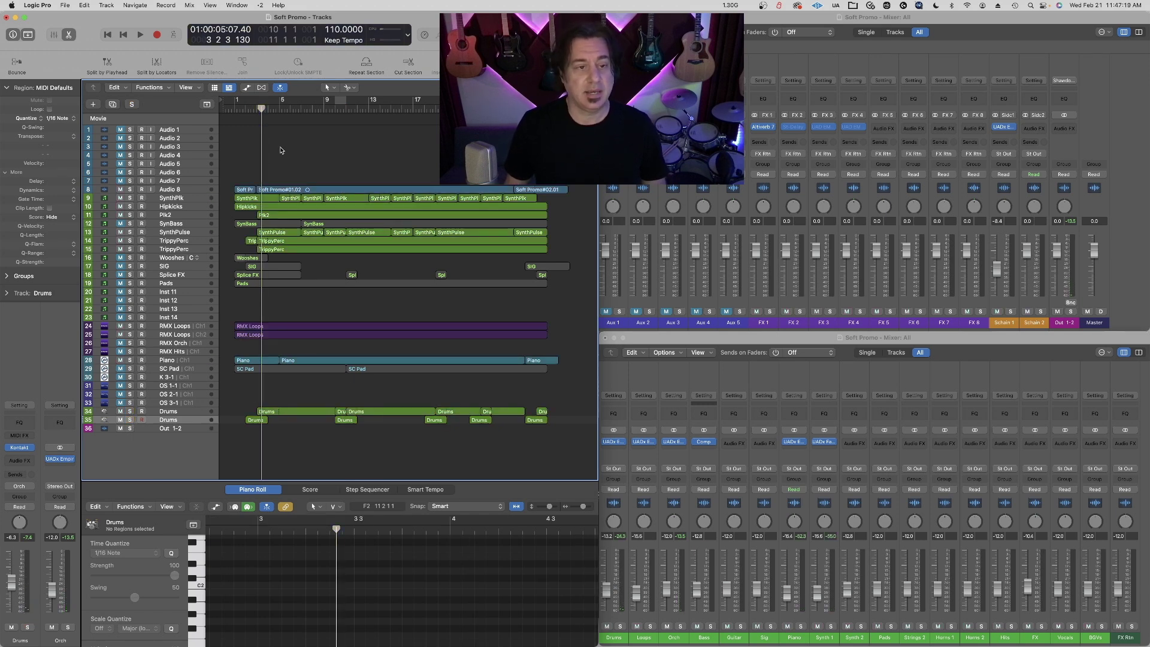
pyautogui.moveTo(261, 109); pyautogui.dragTo(236, 113)
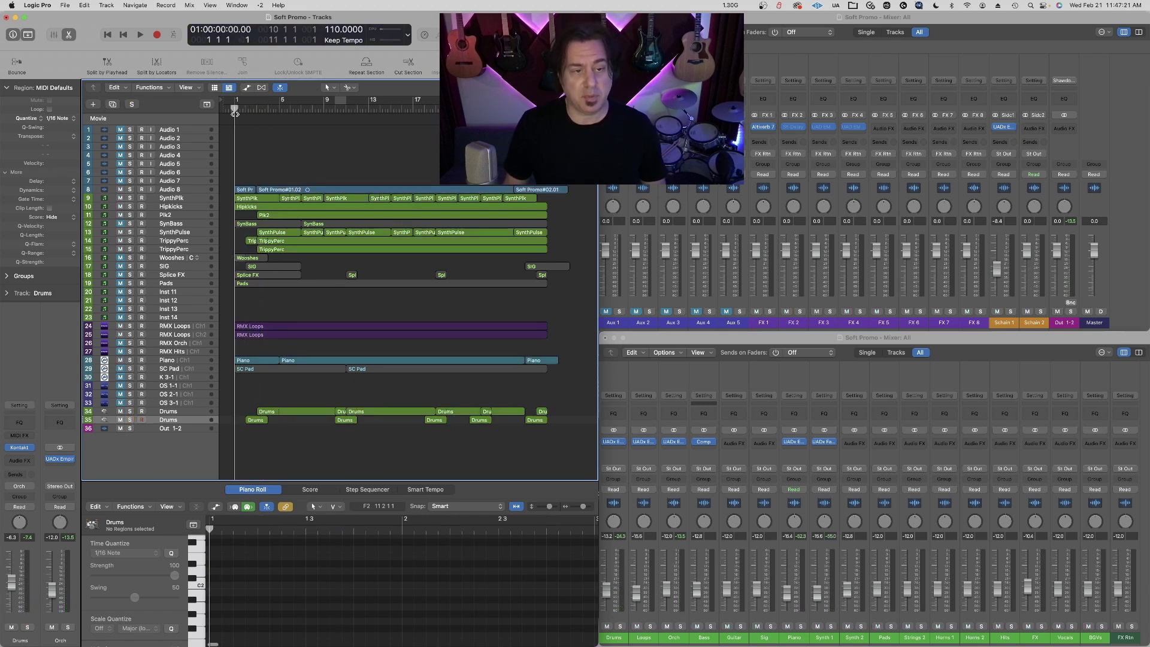
pyautogui.press('space')
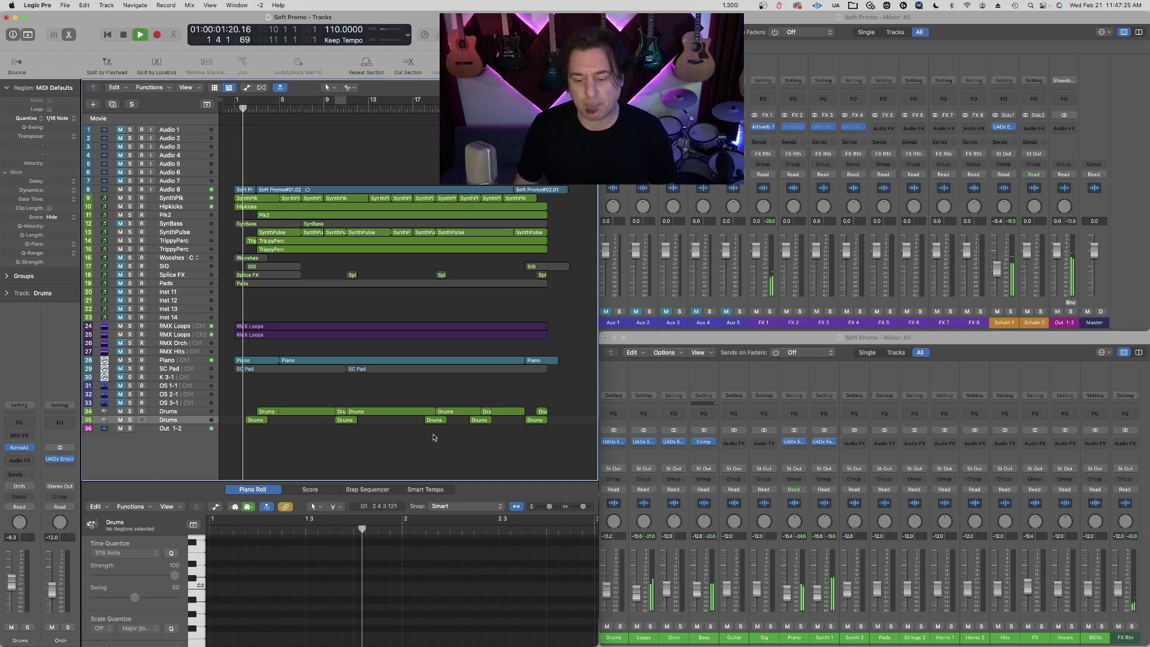
# - Rename the Orch bus in the mixer to Toms and stop playback
pyautogui.click(669, 639)
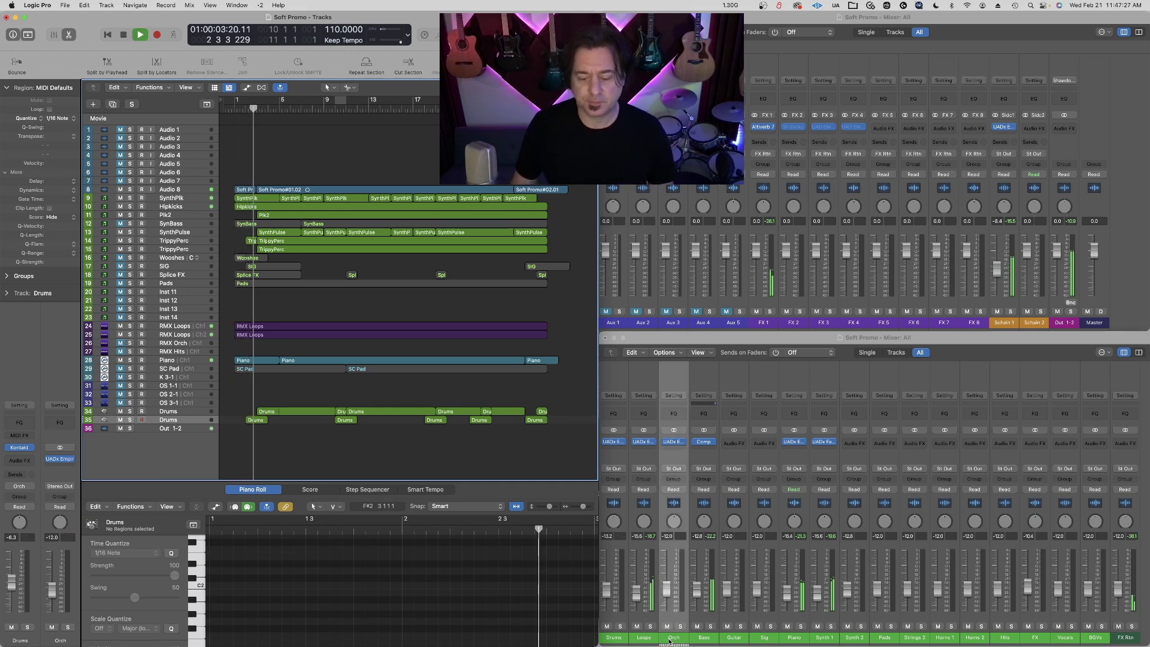
pyautogui.doubleClick(669, 638)
pyautogui.write('Toms')
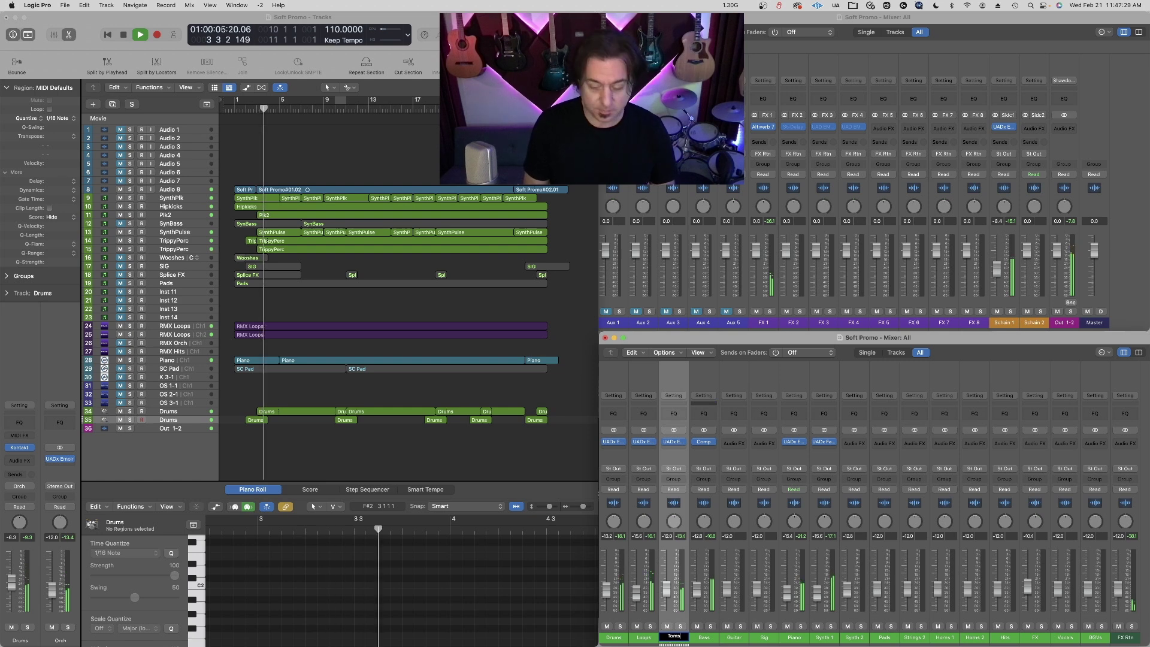
pyautogui.press('Return')
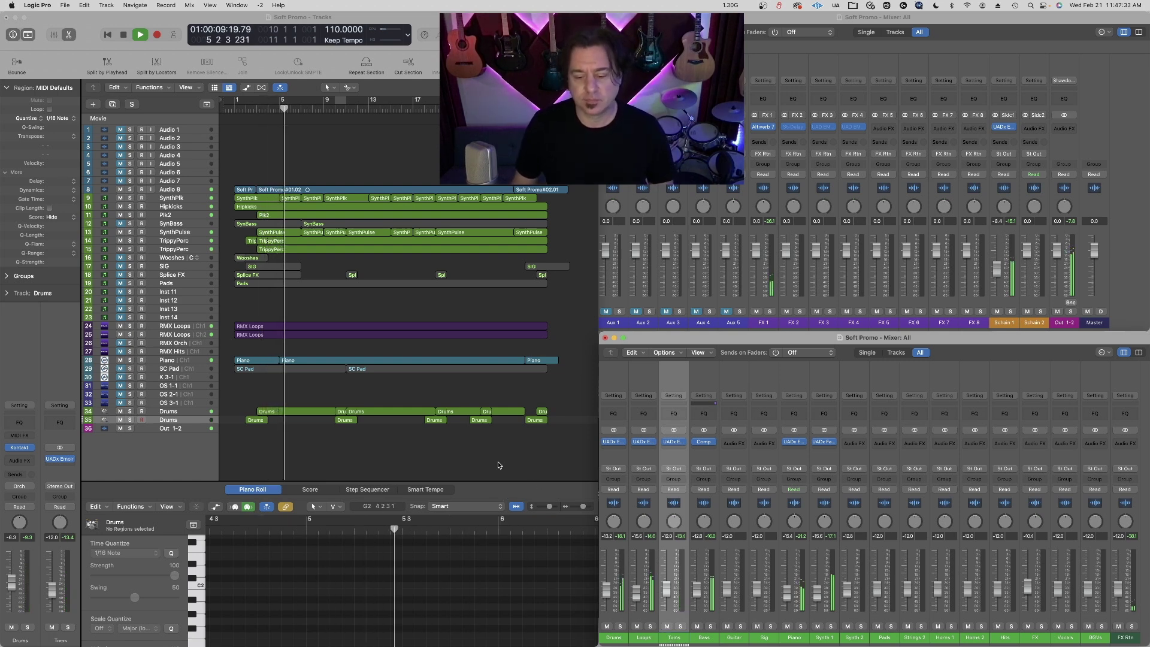
pyautogui.press('space')
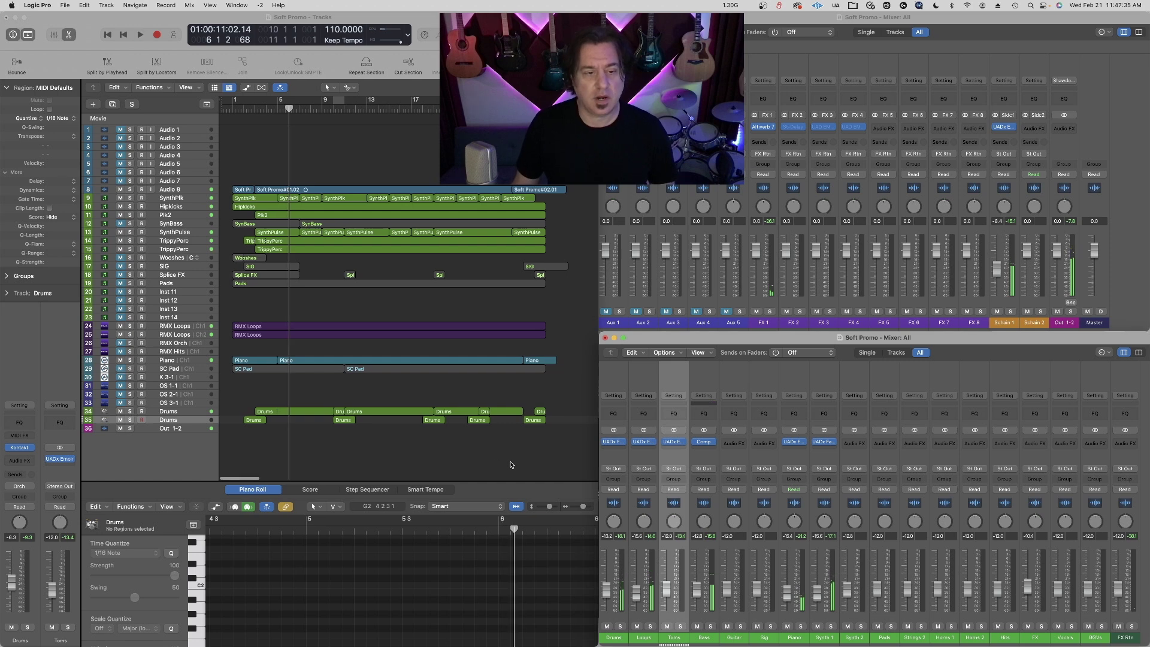
pyautogui.hscroll(1, 512, 467)
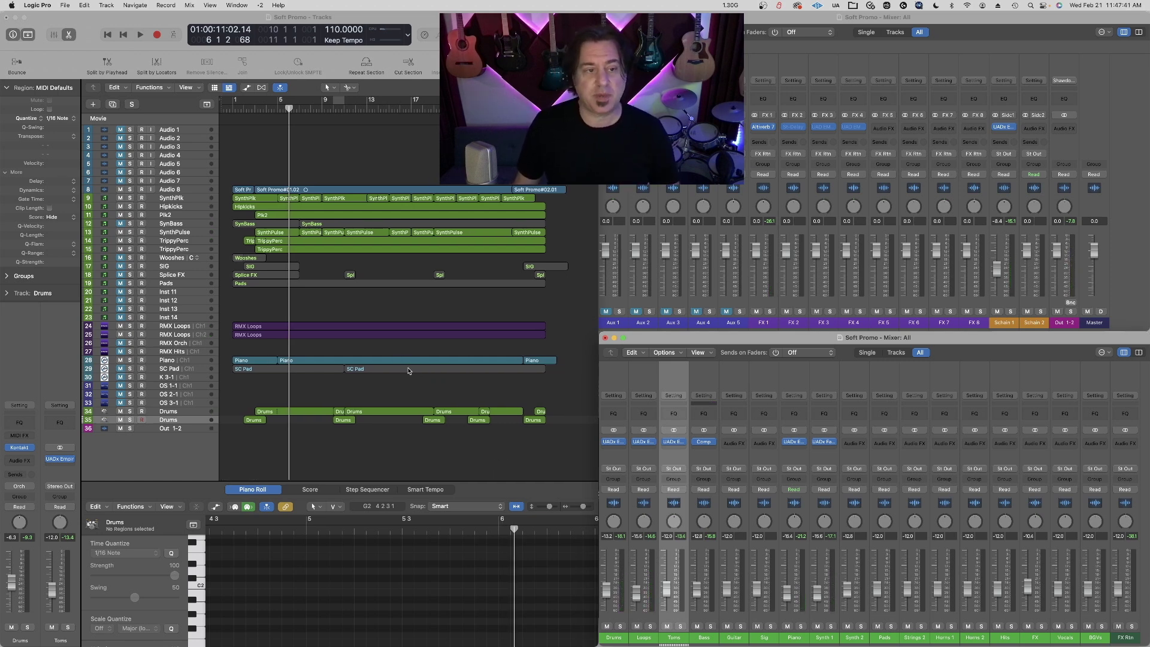
# - Solo the SynBass track and play it from bar 1
pyautogui.click(121, 226)
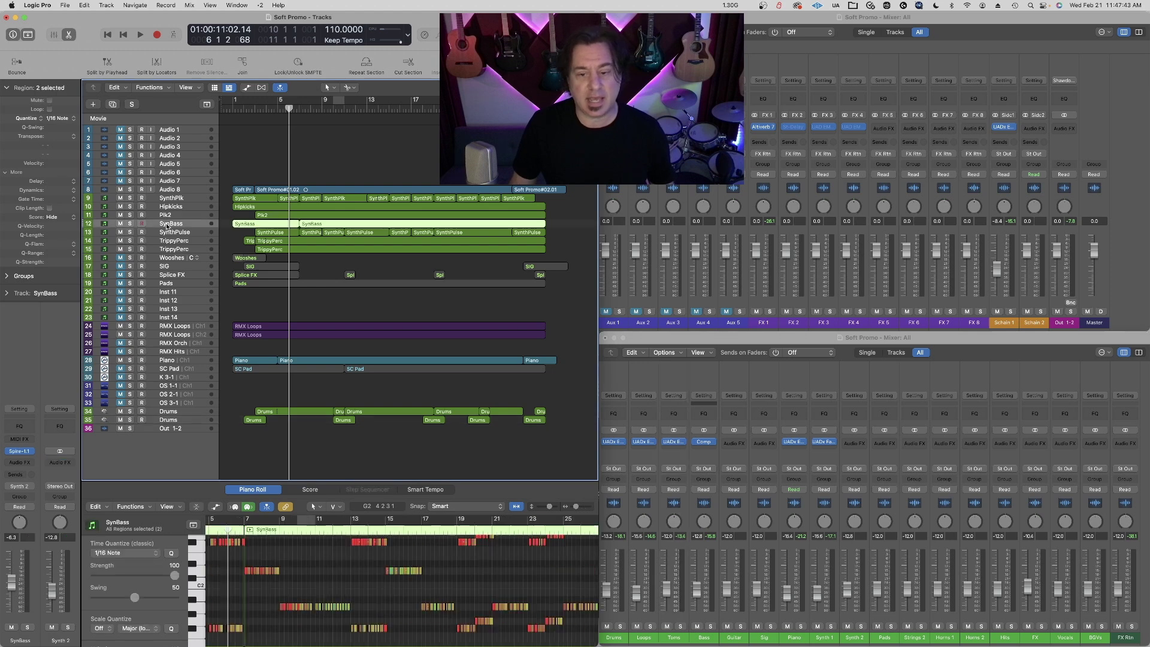
pyautogui.click(129, 224)
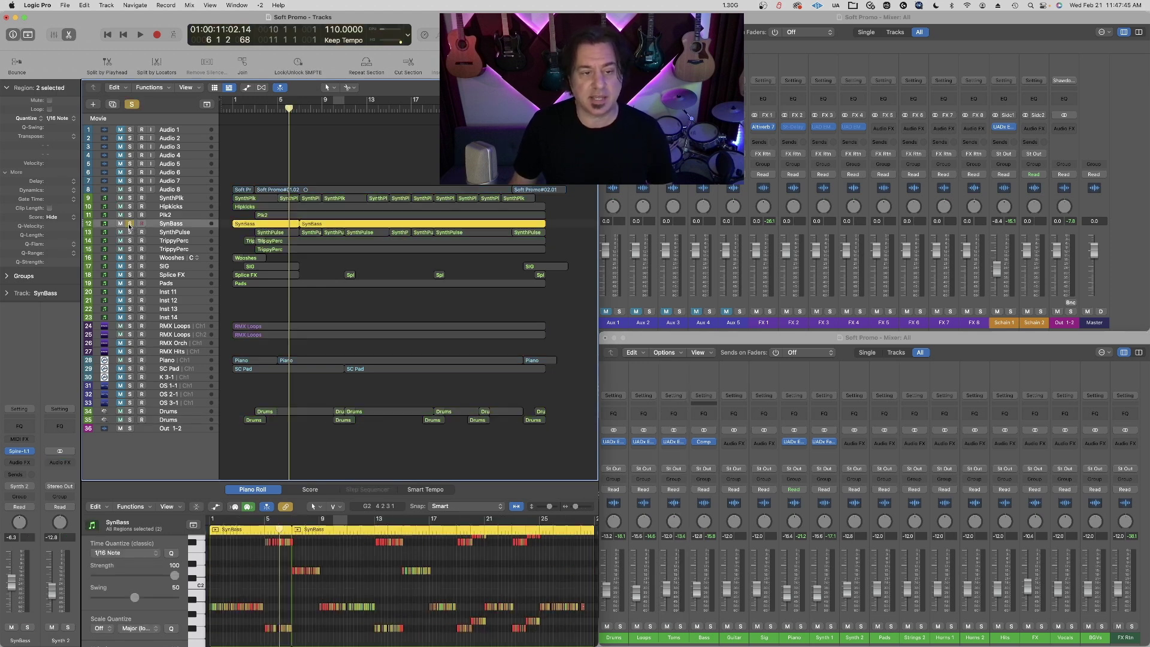
pyautogui.moveTo(242, 109)
pyautogui.mouseDown()
pyautogui.moveTo(224, 112)
pyautogui.moveTo(235, 113)
pyautogui.mouseUp()
pyautogui.press('space')
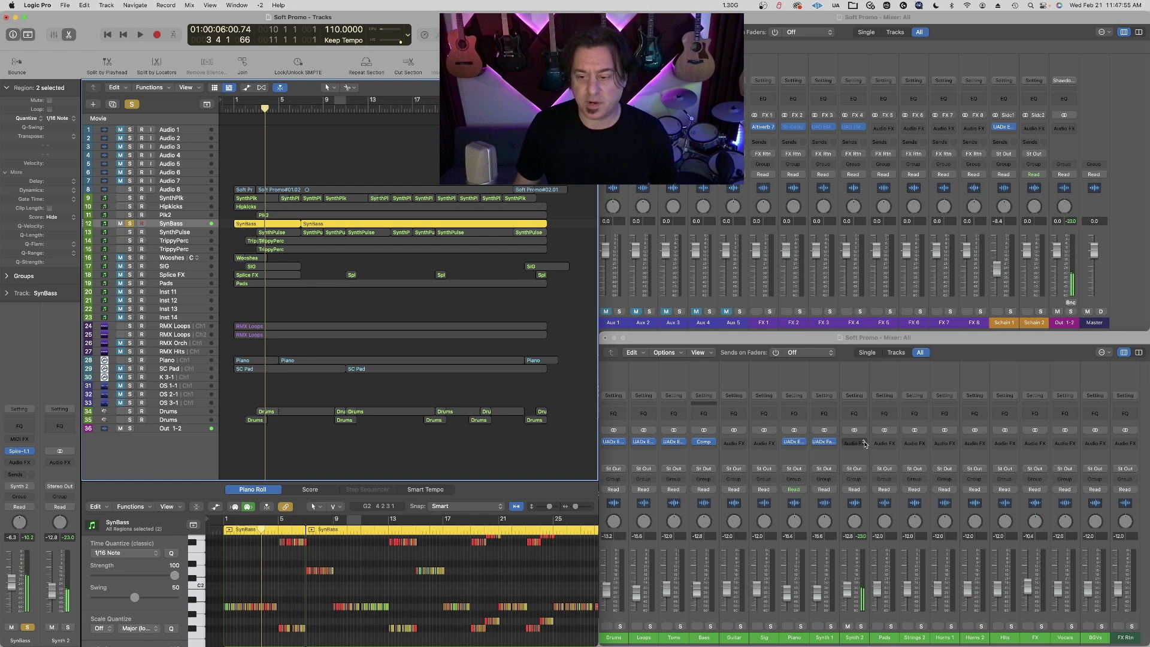
# - Insert a stereo UADx Empirical Labs Distressor on the Synth 2 bus and filter its presets by the Bass type
pyautogui.click(864, 444)
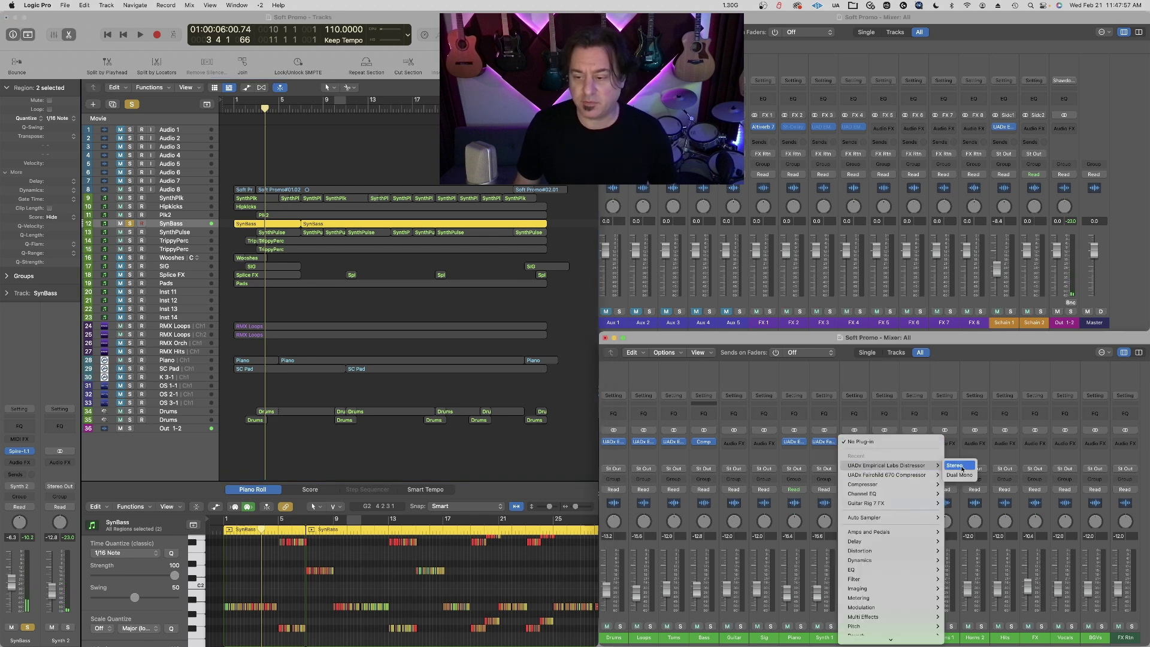
pyautogui.click(961, 469)
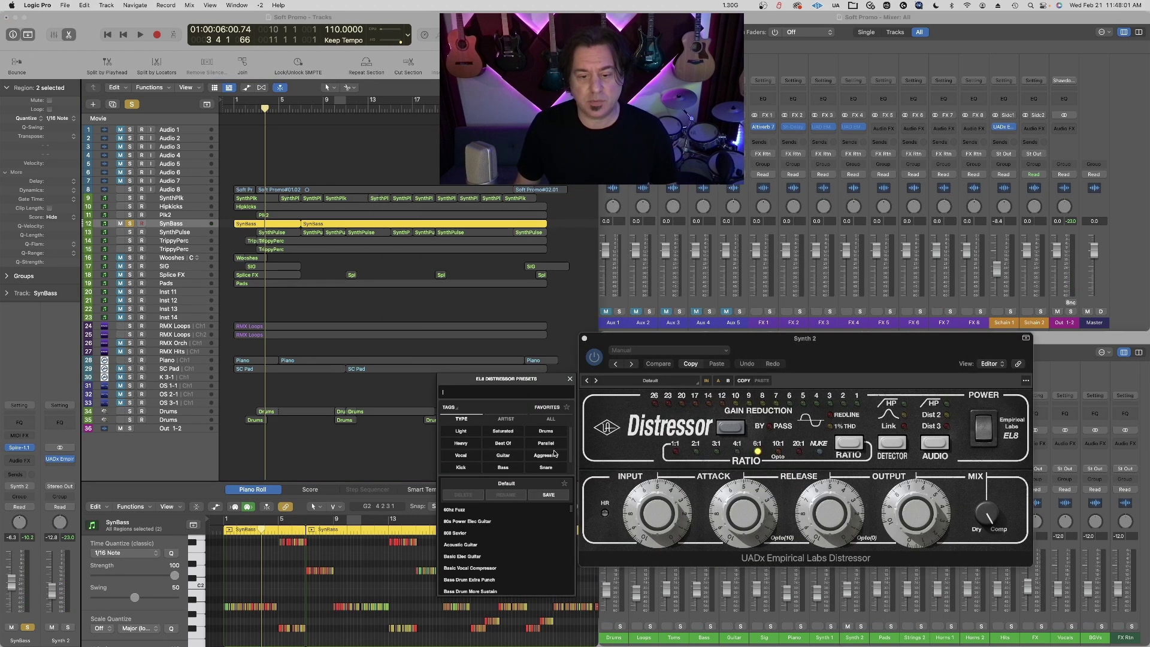
pyautogui.click(541, 466)
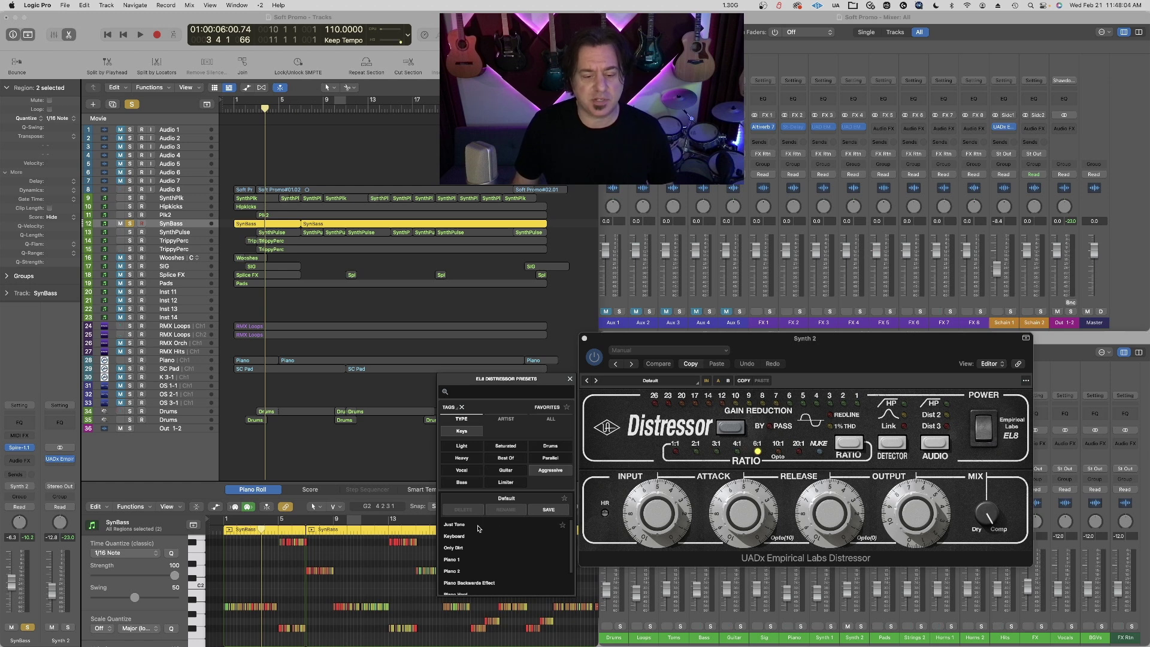
pyautogui.click(477, 483)
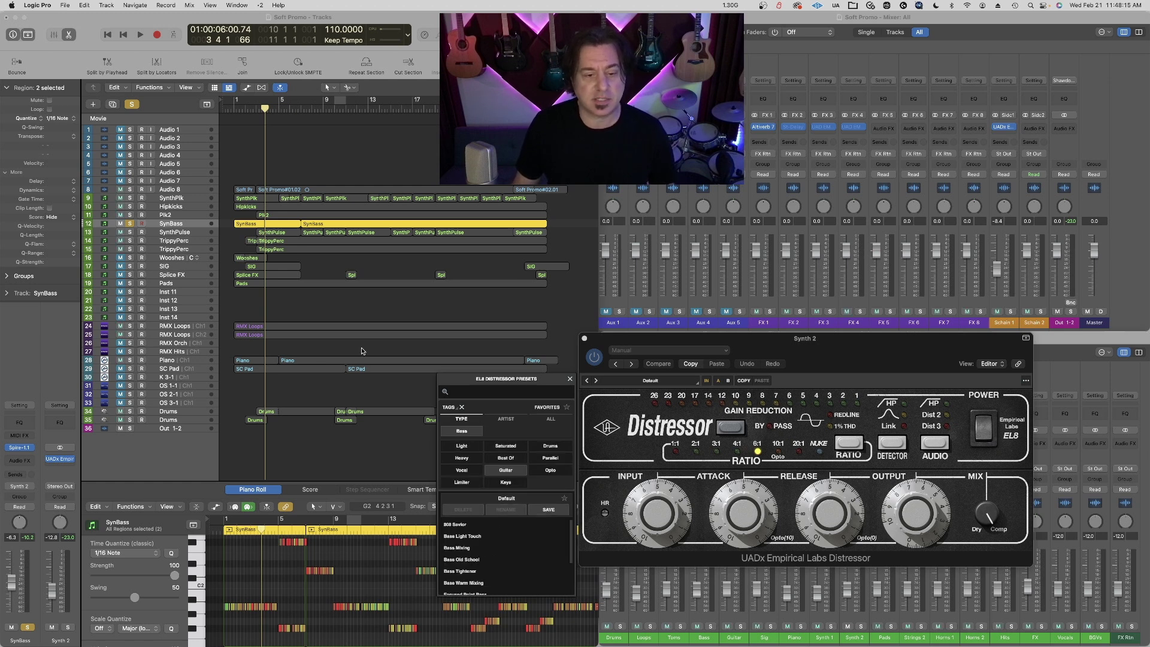
# - Play SynBass from the start and audition the Distressor presets Bass Light Touch, Bass Mixing and Bass Old School
pyautogui.click(362, 351)
pyautogui.press('Return')
pyautogui.press('space')
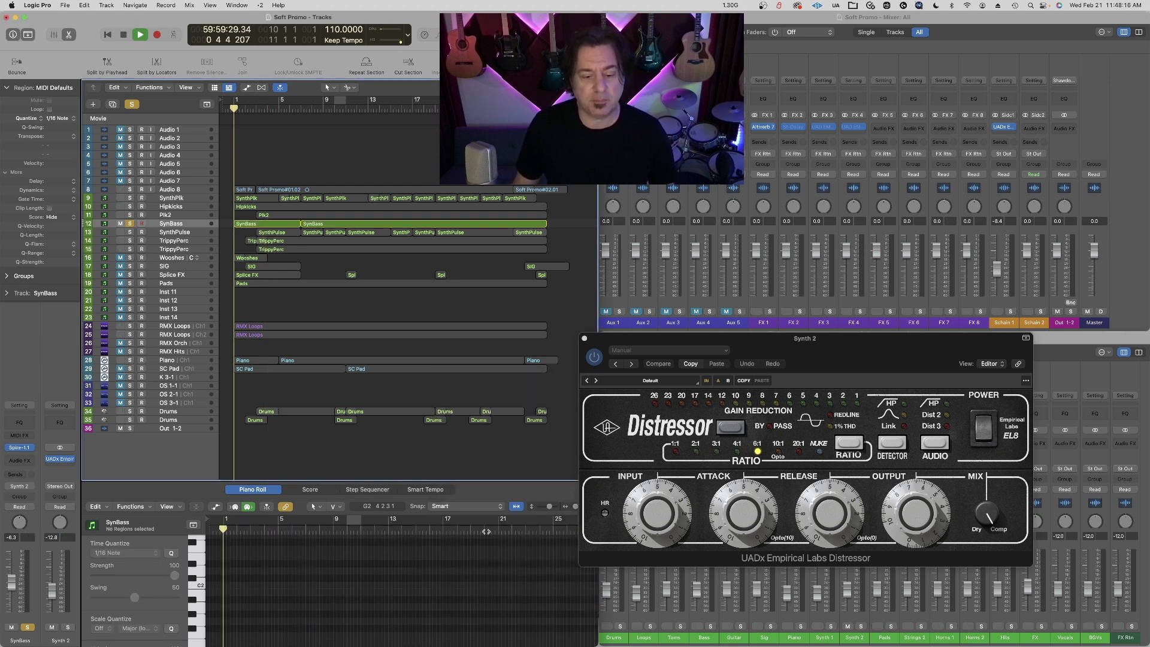
pyautogui.click(663, 384)
pyautogui.click(479, 537)
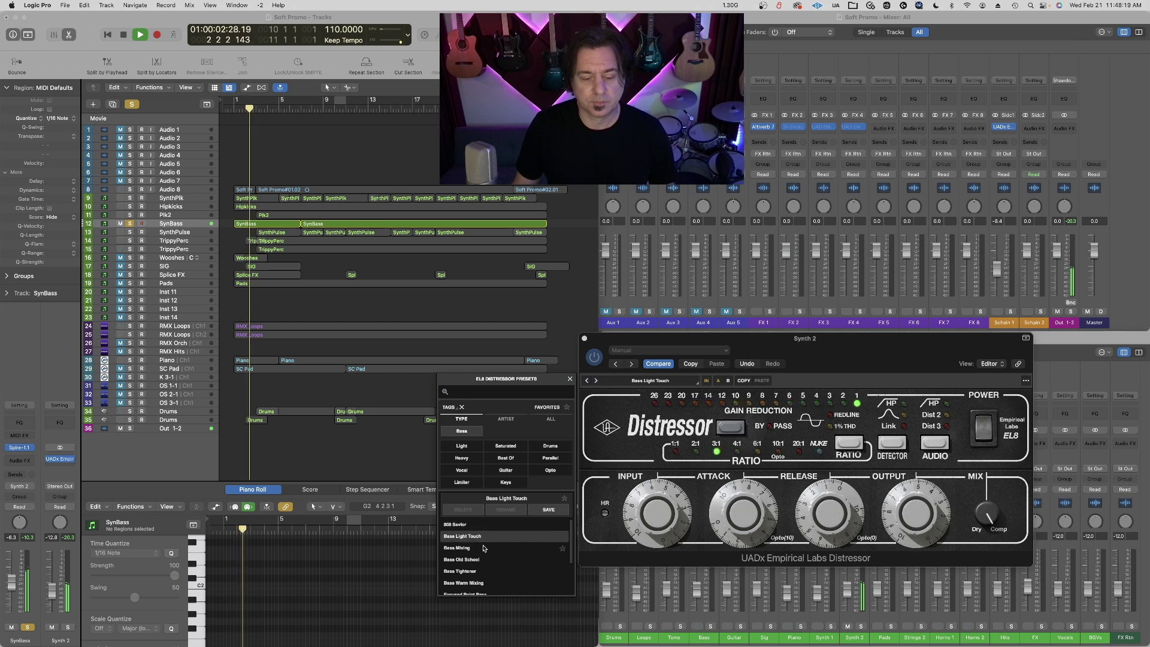
pyautogui.click(482, 547)
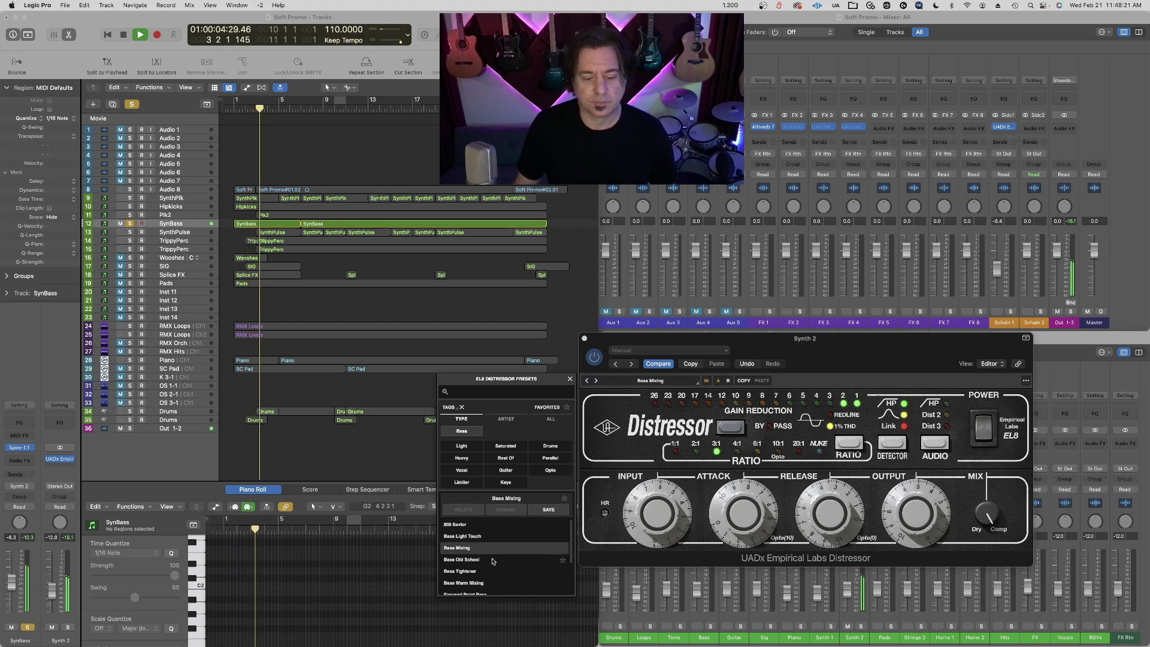
pyautogui.click(492, 561)
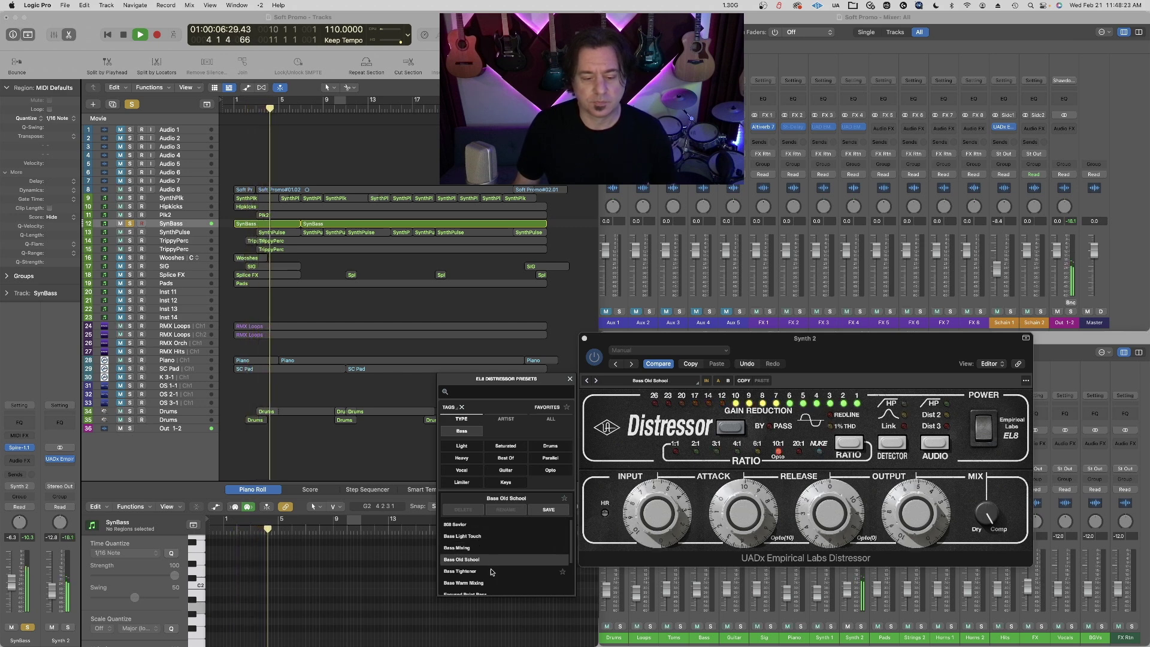
pyautogui.click(492, 571)
pyautogui.click(495, 549)
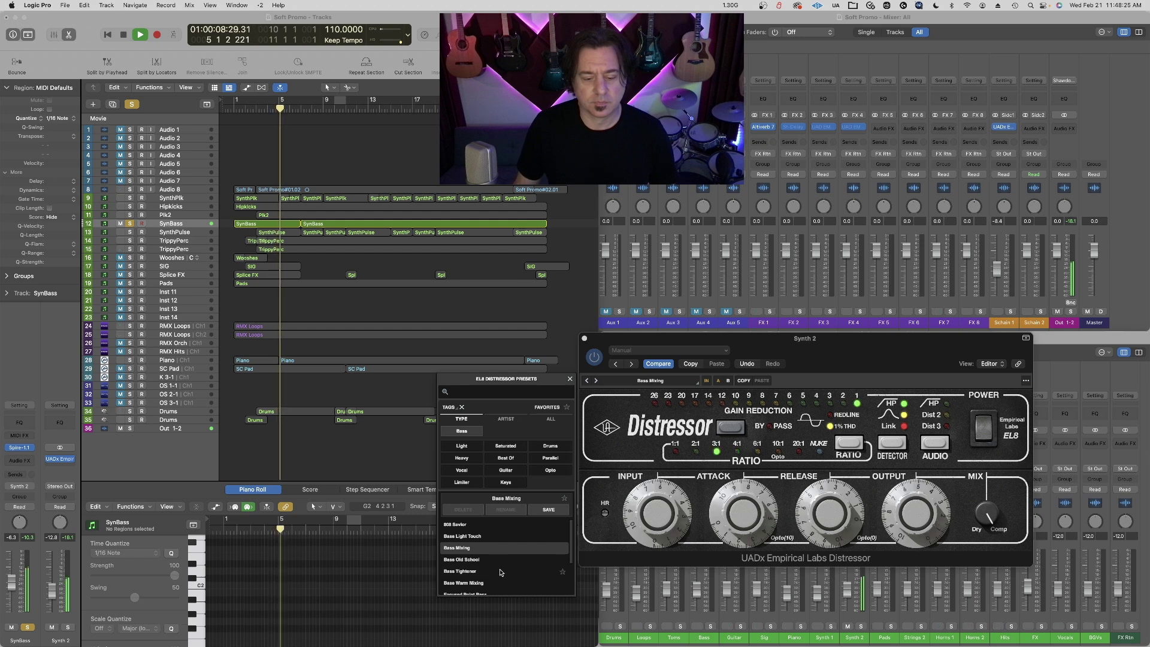
# - Try the Bass Tightener and Bass Warm Mixing presets, load Focused Point Bass, and close the Distressor window
pyautogui.click(500, 571)
pyautogui.scroll(-1, 502, 570)
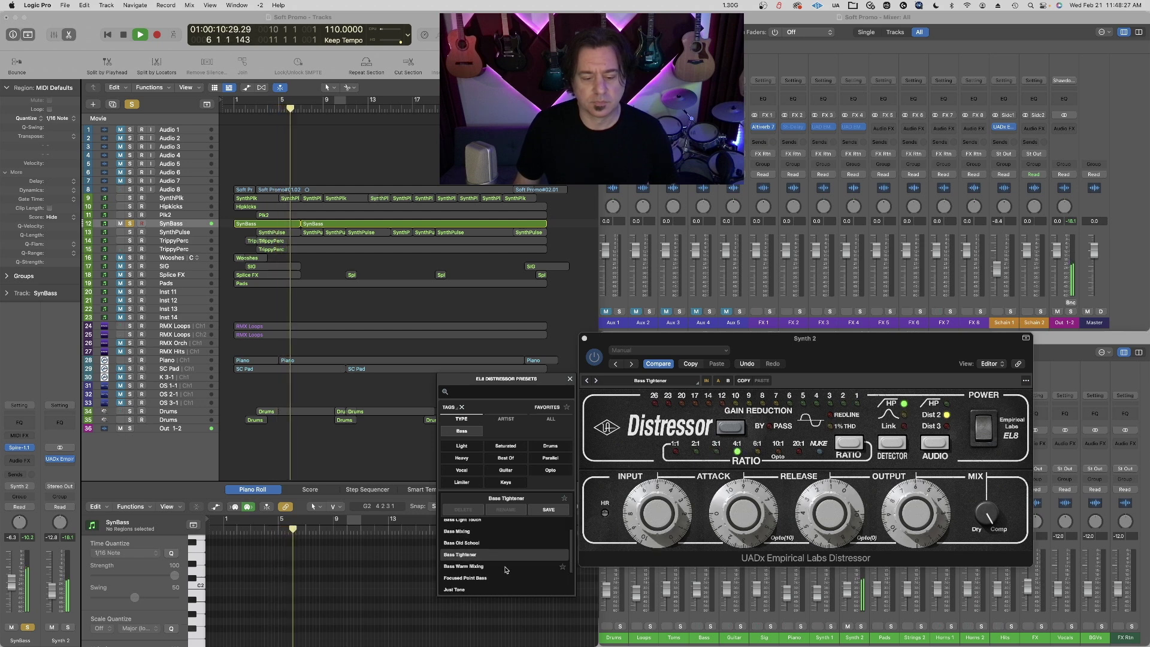
pyautogui.click(506, 567)
pyautogui.click(506, 578)
pyautogui.scroll(-3, 505, 577)
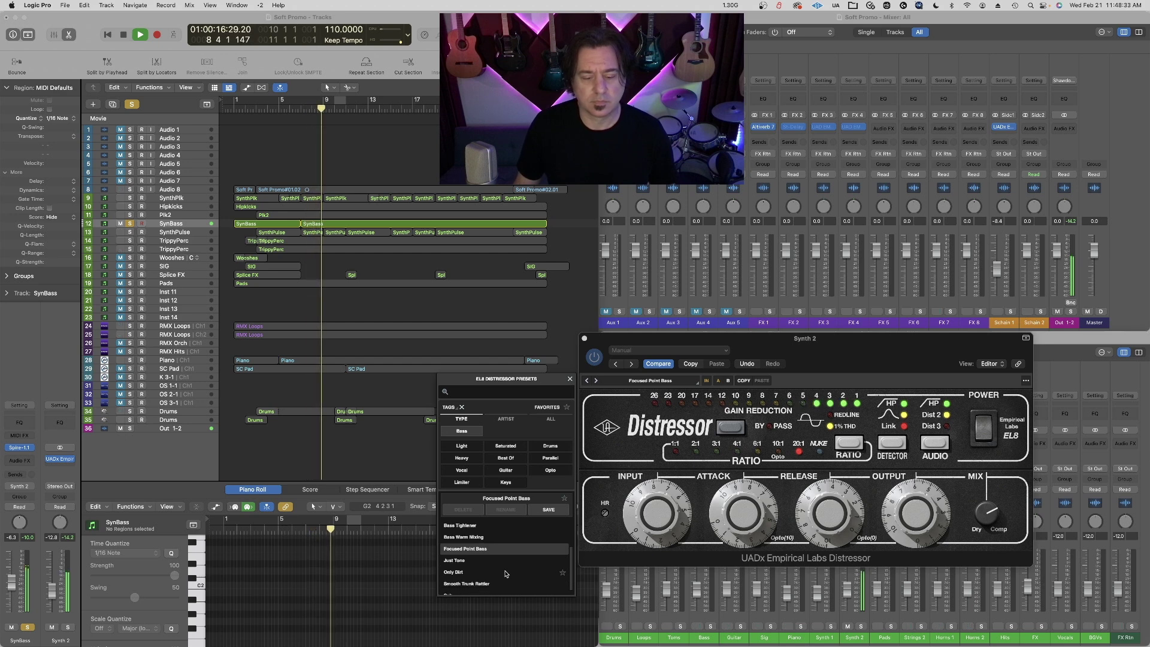
pyautogui.click(585, 339)
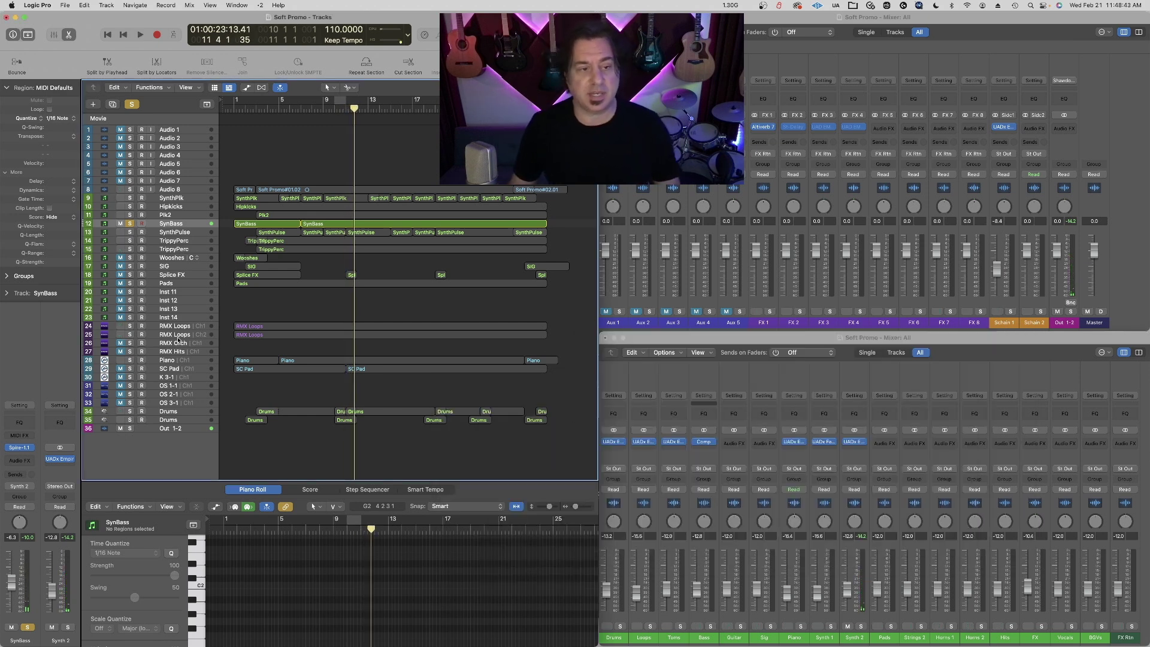
# - Solo Audio 8 alongside SynBass, play from the start, and lower the Synth 2 bus fader to about -16 dB
pyautogui.click(130, 190)
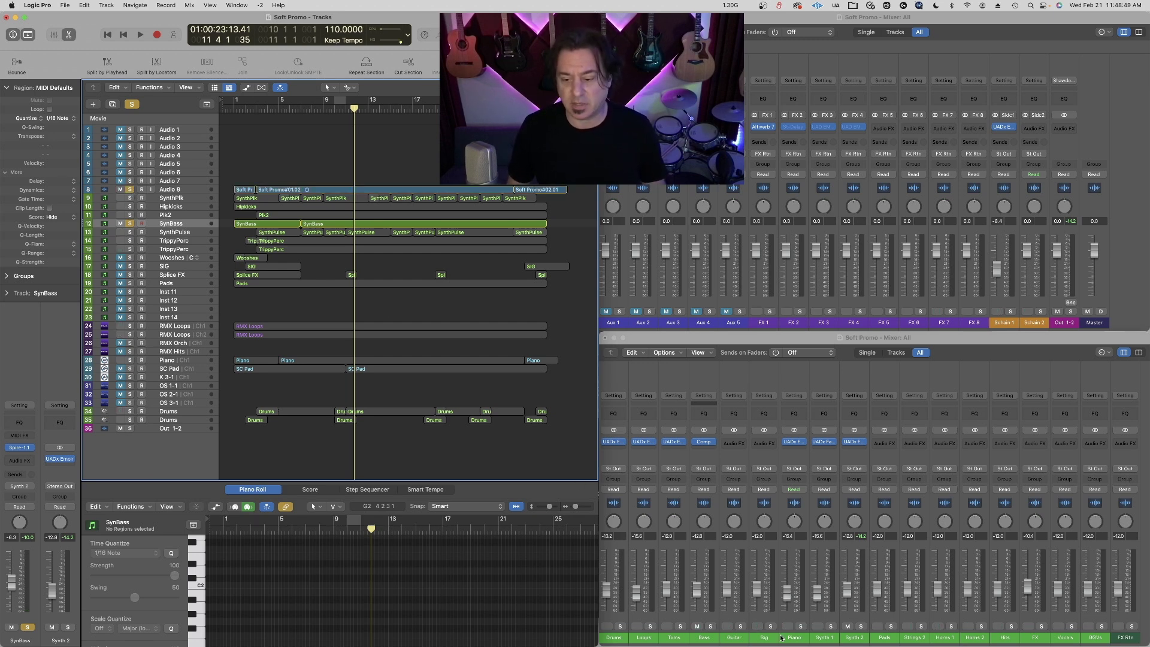
pyautogui.press('Return')
pyautogui.press('space')
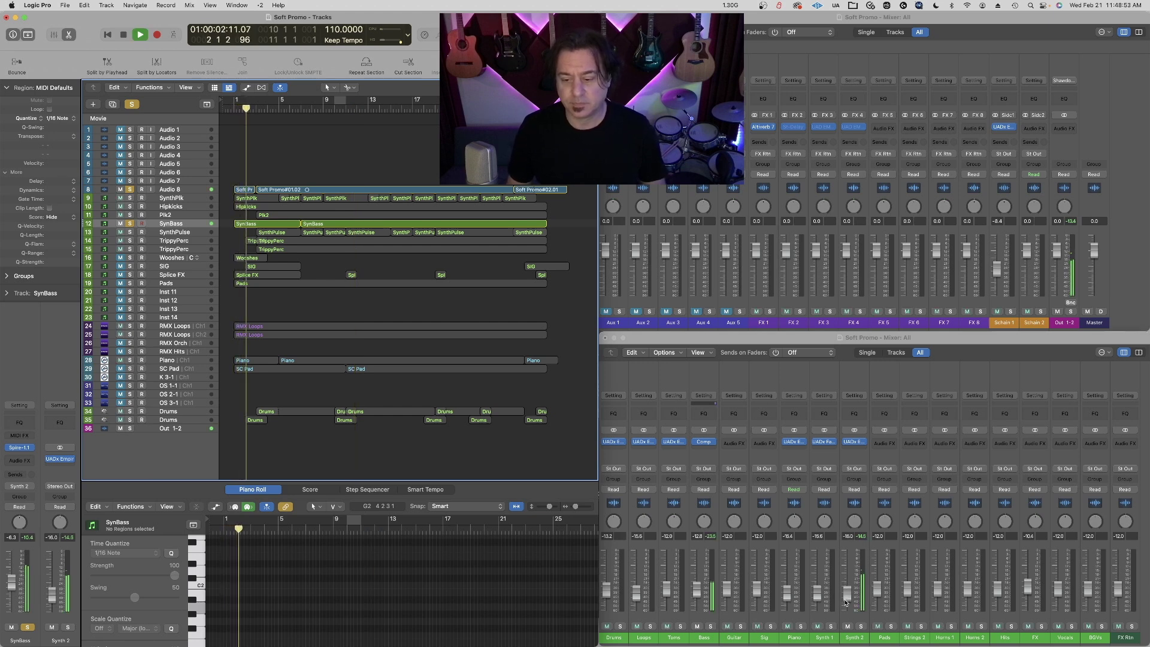
pyautogui.moveTo(846, 596); pyautogui.dragTo(846, 596)
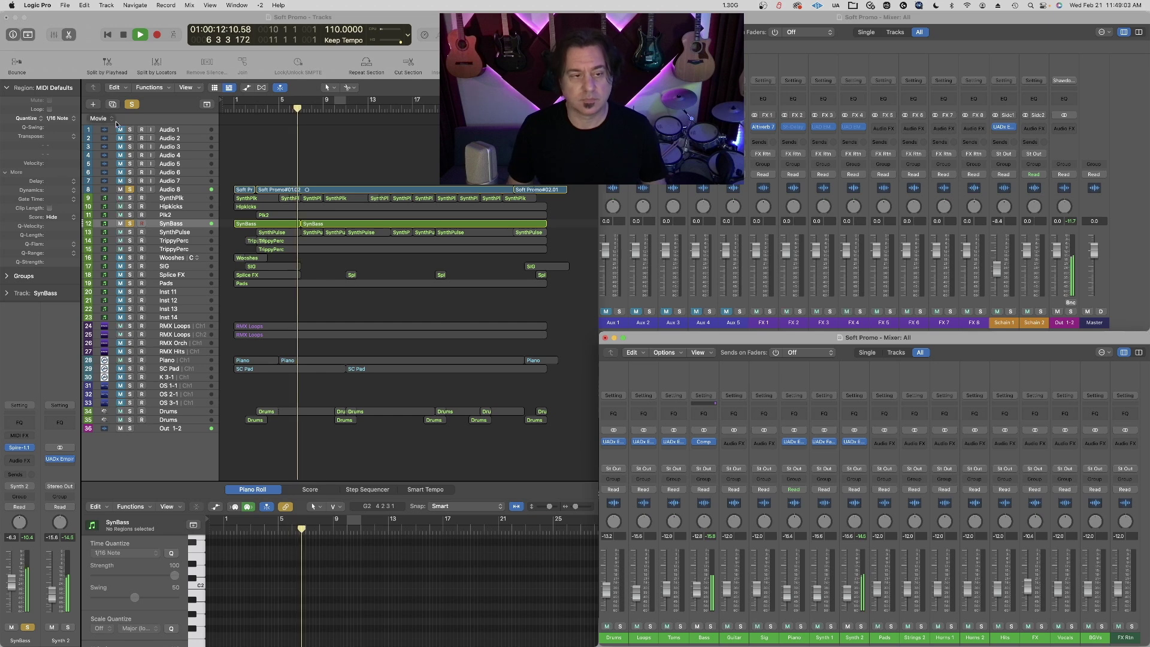
# - Clear the solos on Audio 8 and SynBass and audition the full mix
pyautogui.click(129, 189)
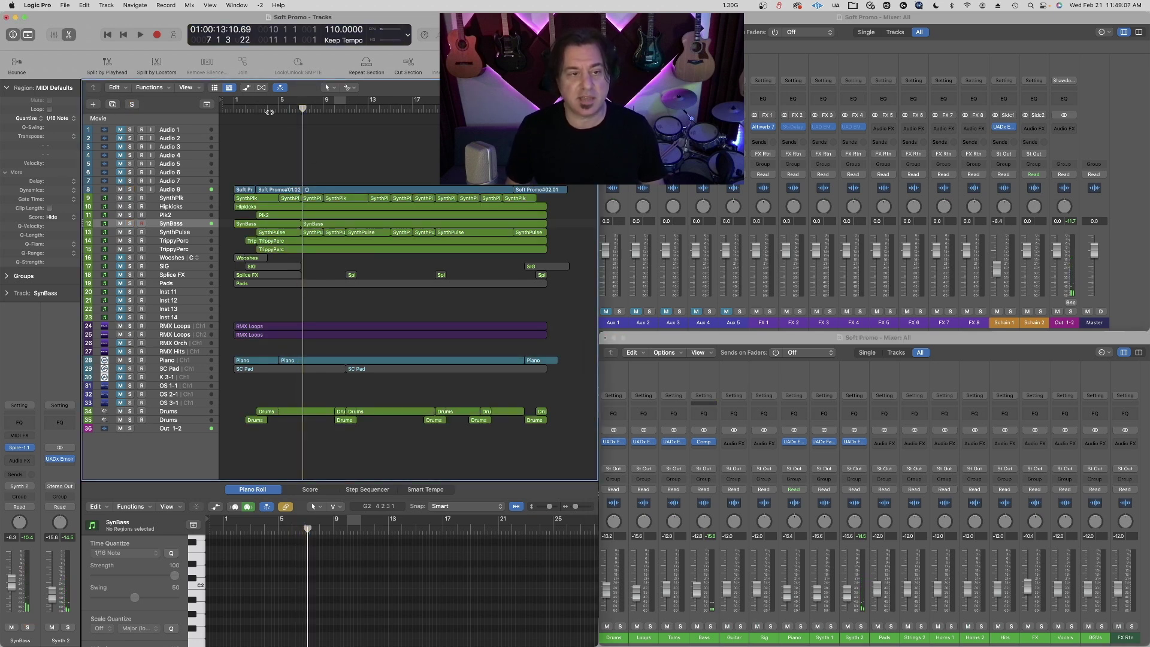
pyautogui.press('space')
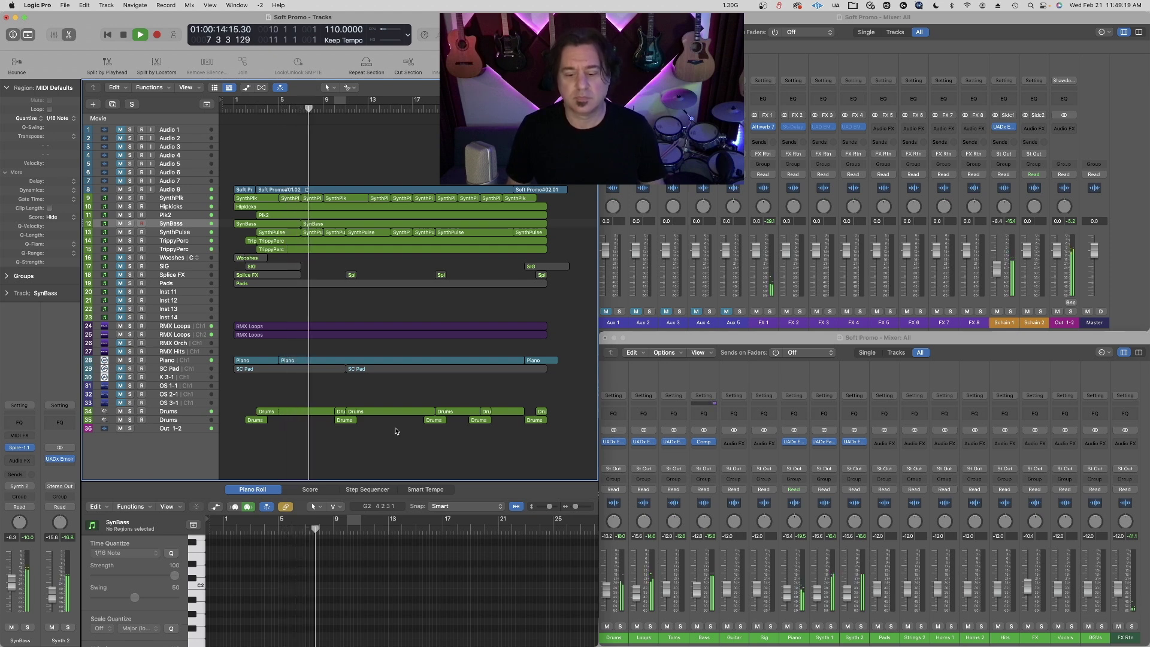
pyautogui.press('space')
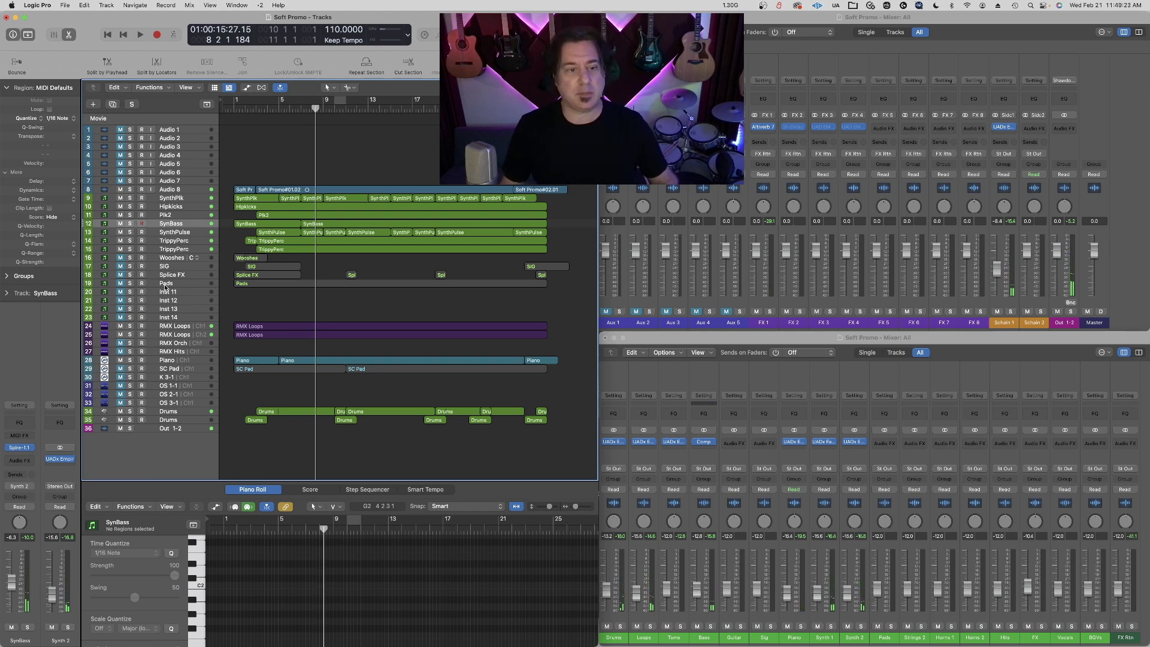
# - Unmute the Pads and SC Pad tracks and insert a stereo UADx Fairchild 670 Compressor on the Pads bus
pyautogui.click(119, 285)
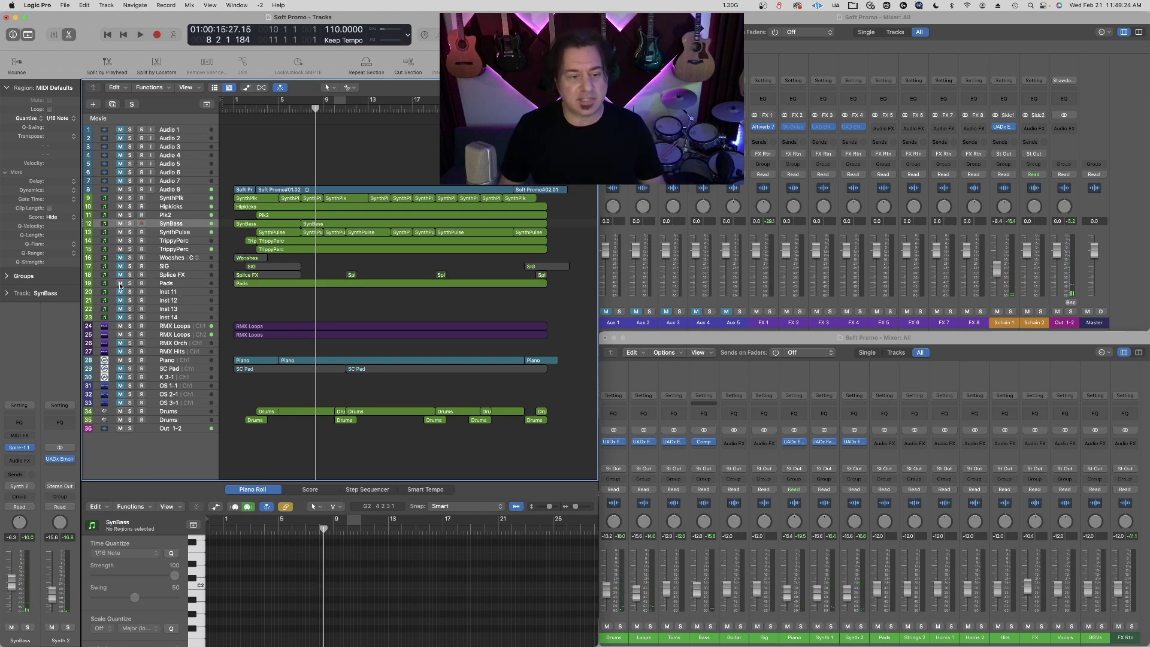
pyautogui.click(121, 368)
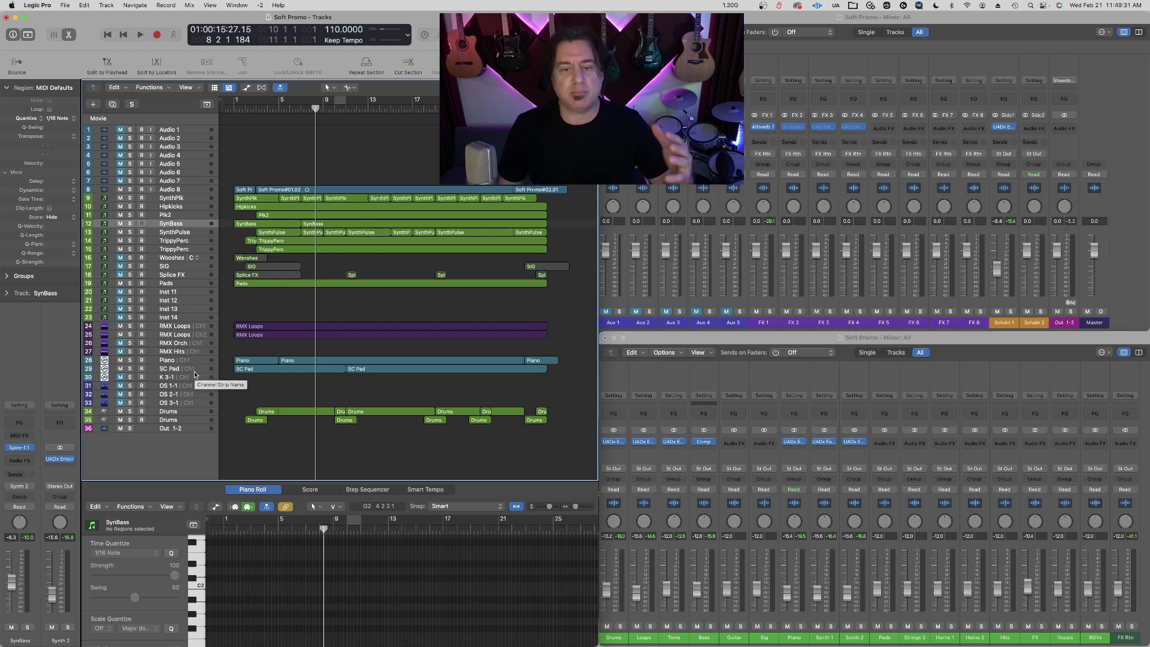
pyautogui.click(874, 446)
pyautogui.moveTo(958, 474)
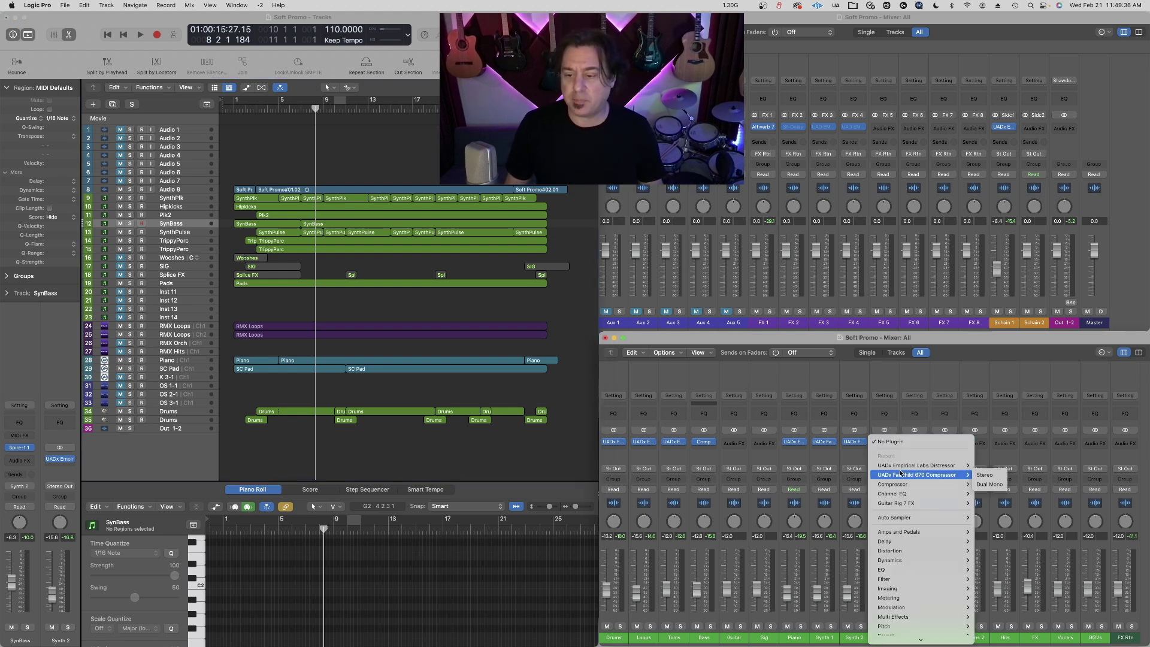
pyautogui.click(995, 475)
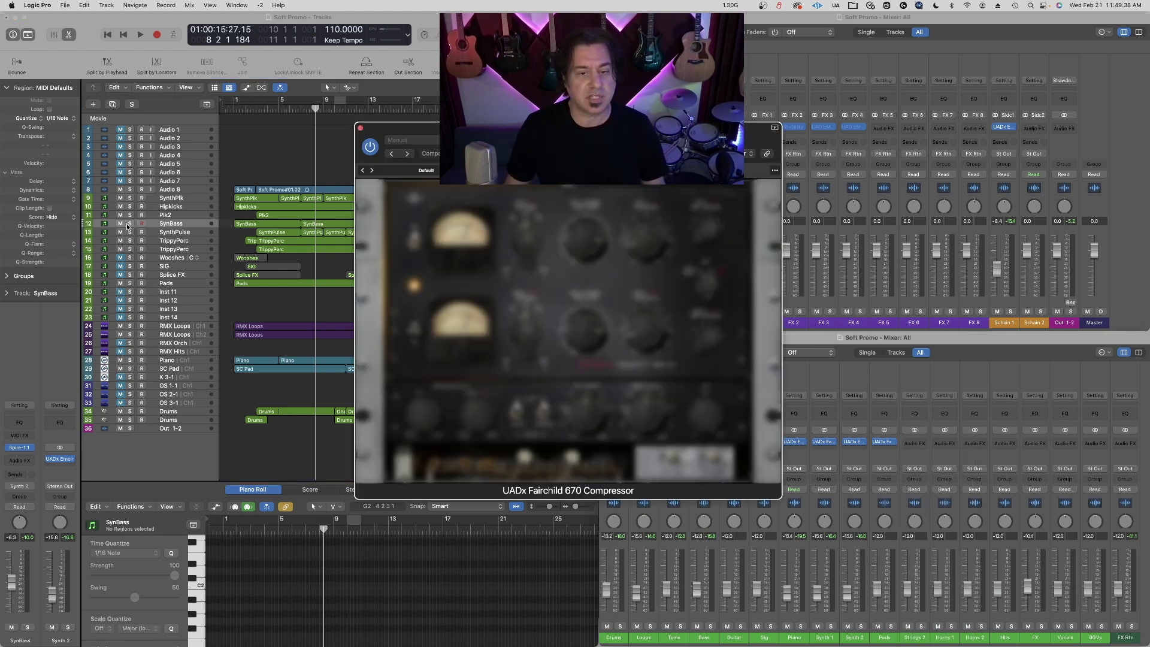
pyautogui.moveTo(438, 176); pyautogui.dragTo(617, 231)
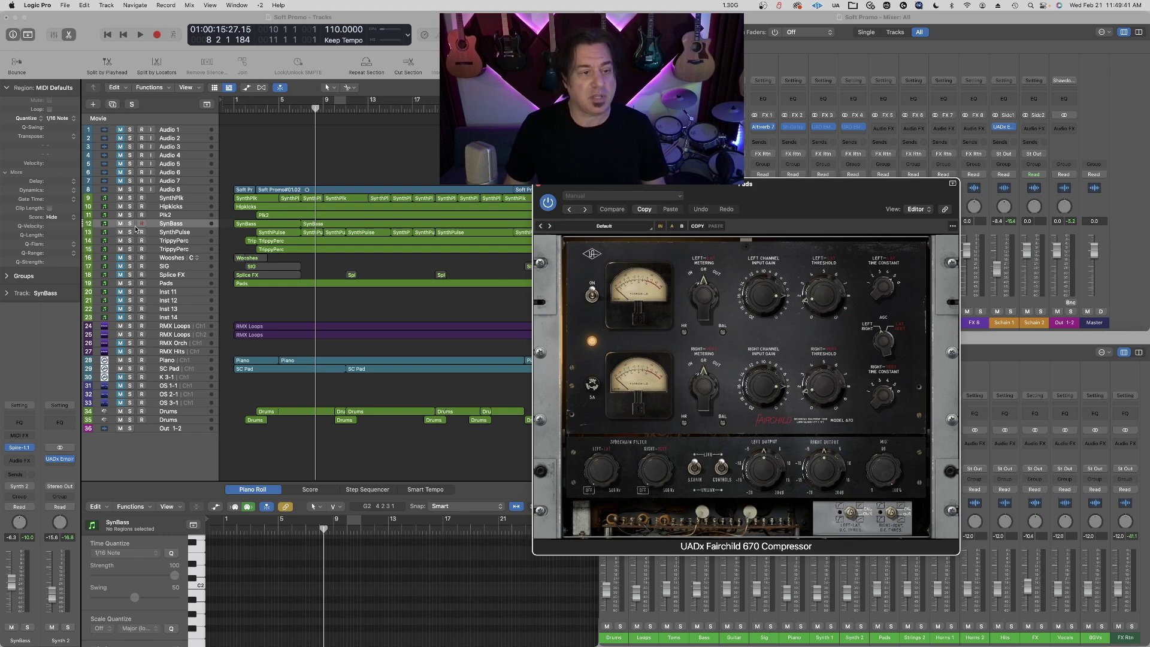
# - Solo the Pads and SC Pad tracks and filter the Fairchild 670 presets by the Keys type
pyautogui.click(130, 282)
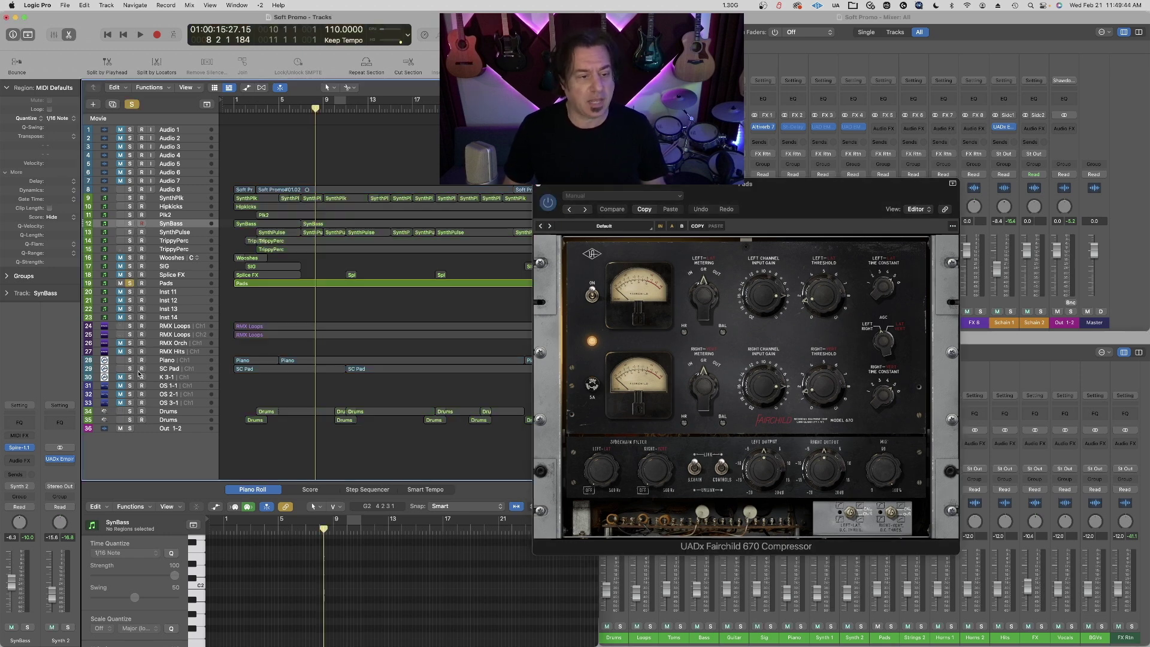
pyautogui.click(130, 368)
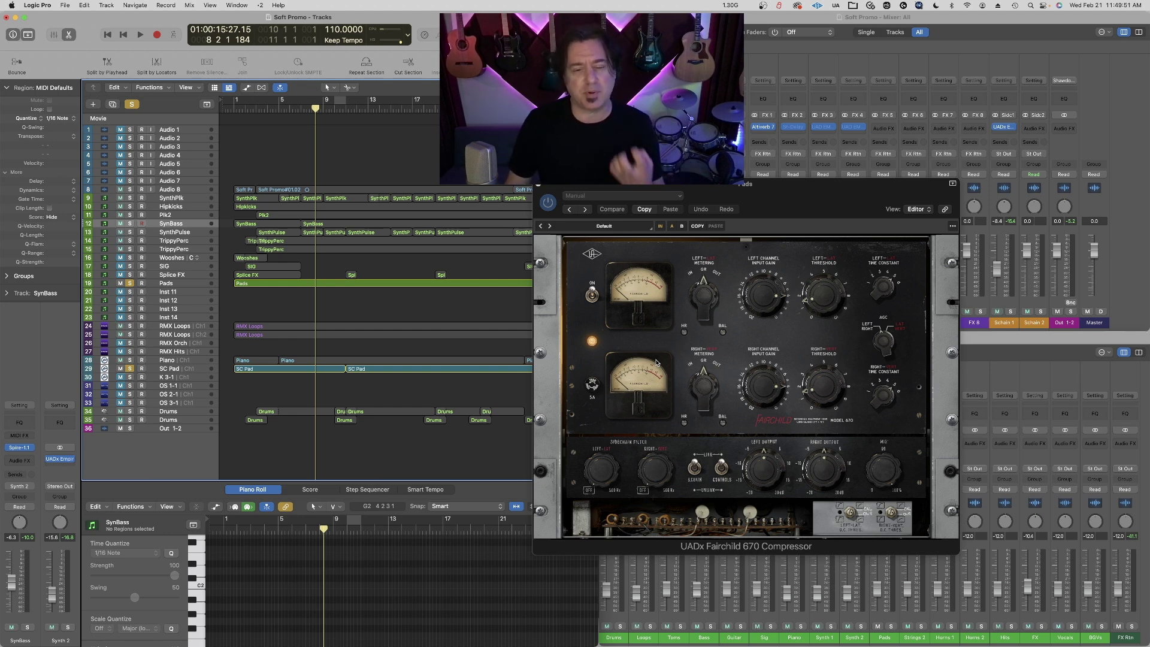
pyautogui.click(620, 226)
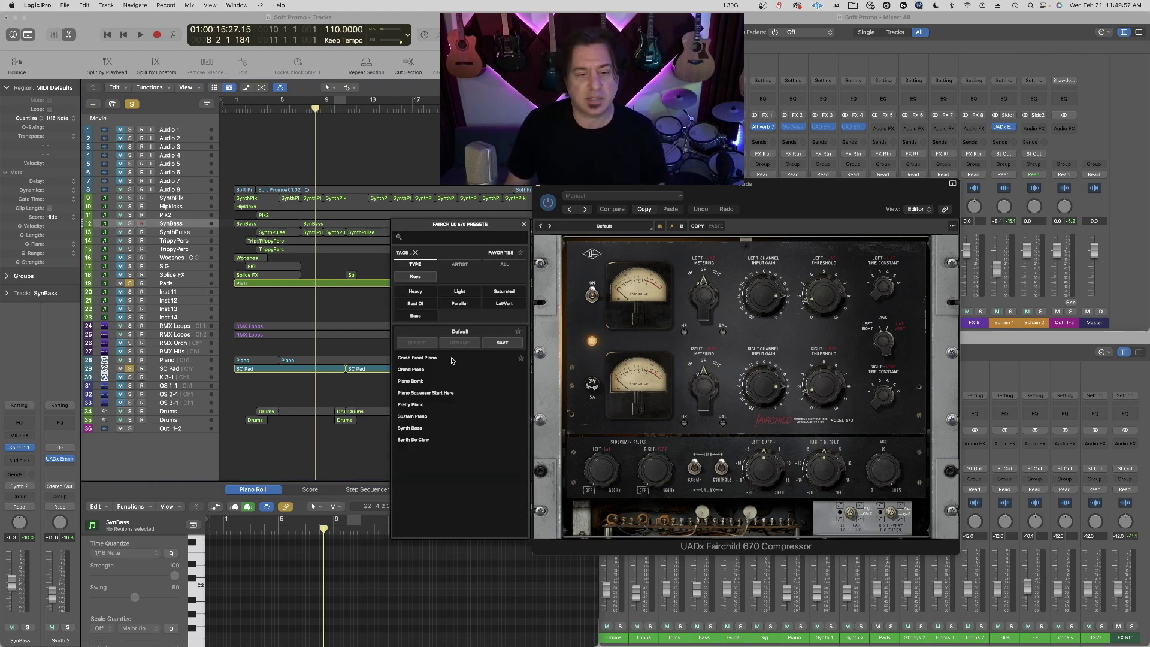
# - Play the soloed pads, audition the Keys presets from Crush Front Piano to Pretty Piano, load Sustain Piano, and close the compressor window
pyautogui.press('space')
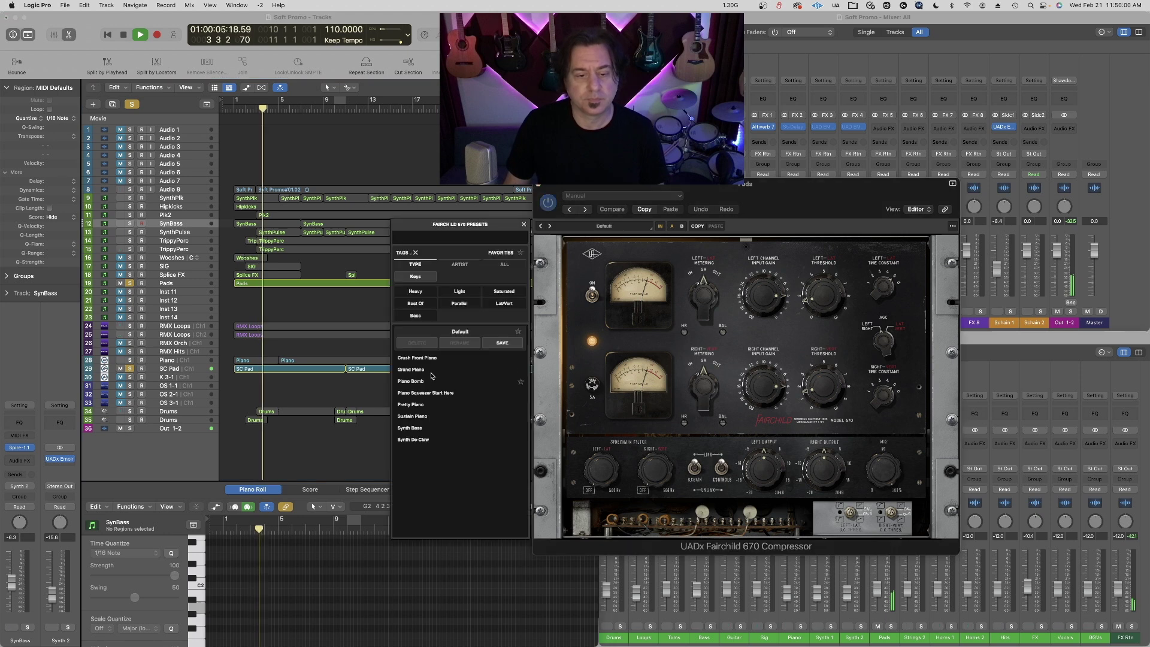
pyautogui.click(447, 358)
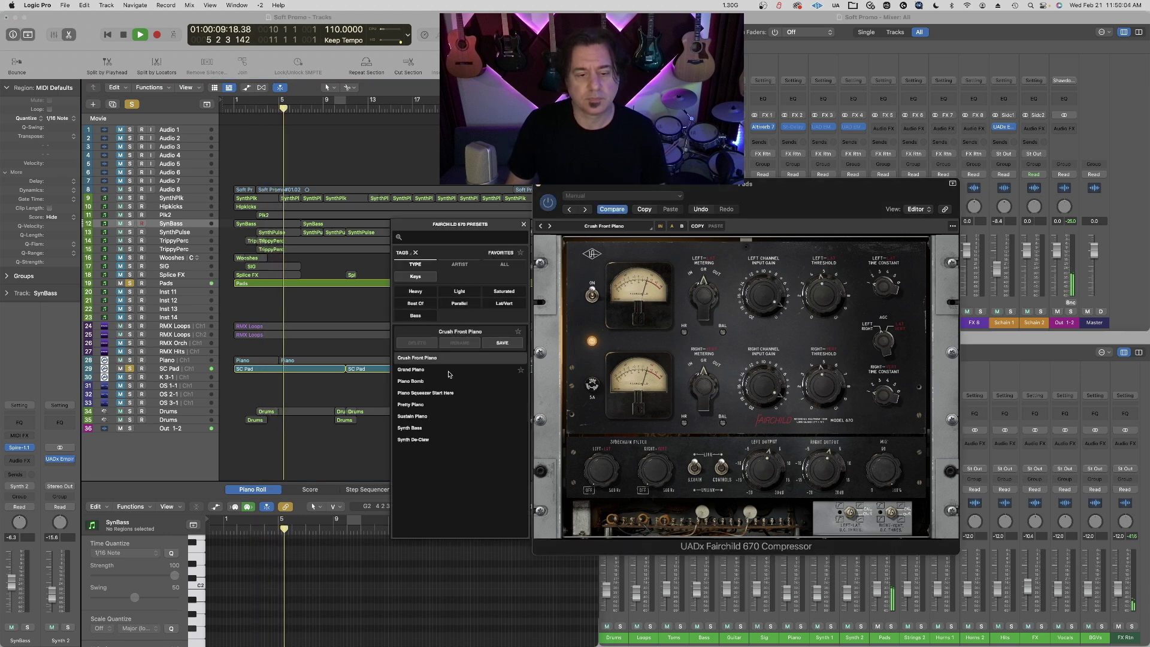
pyautogui.click(449, 371)
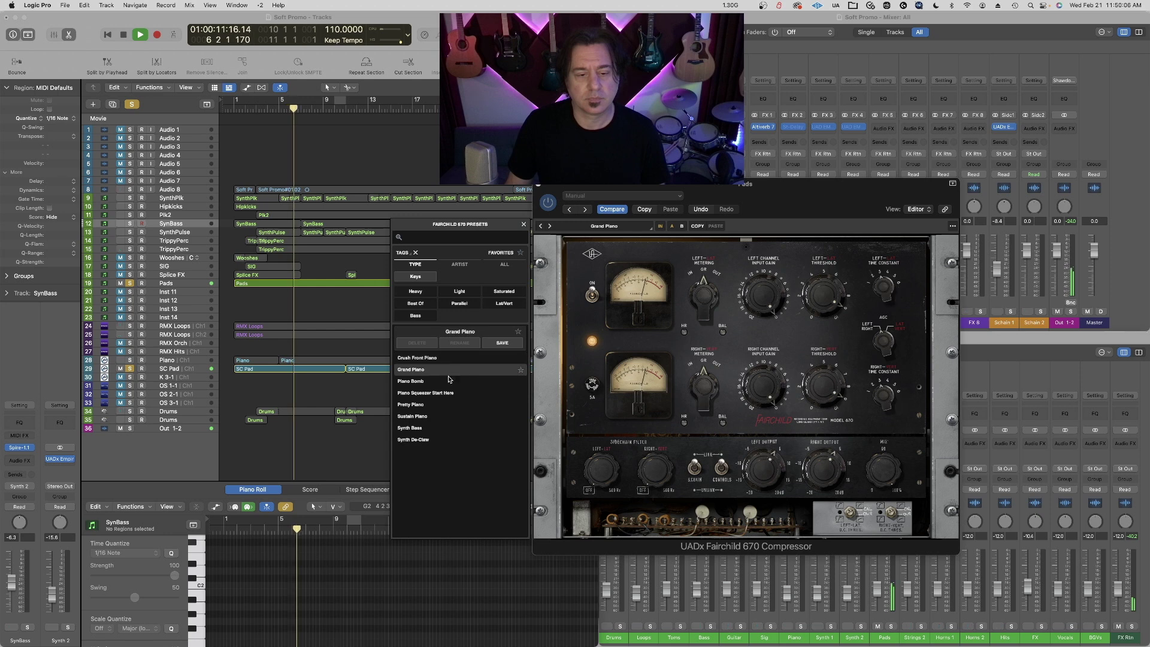
pyautogui.click(458, 382)
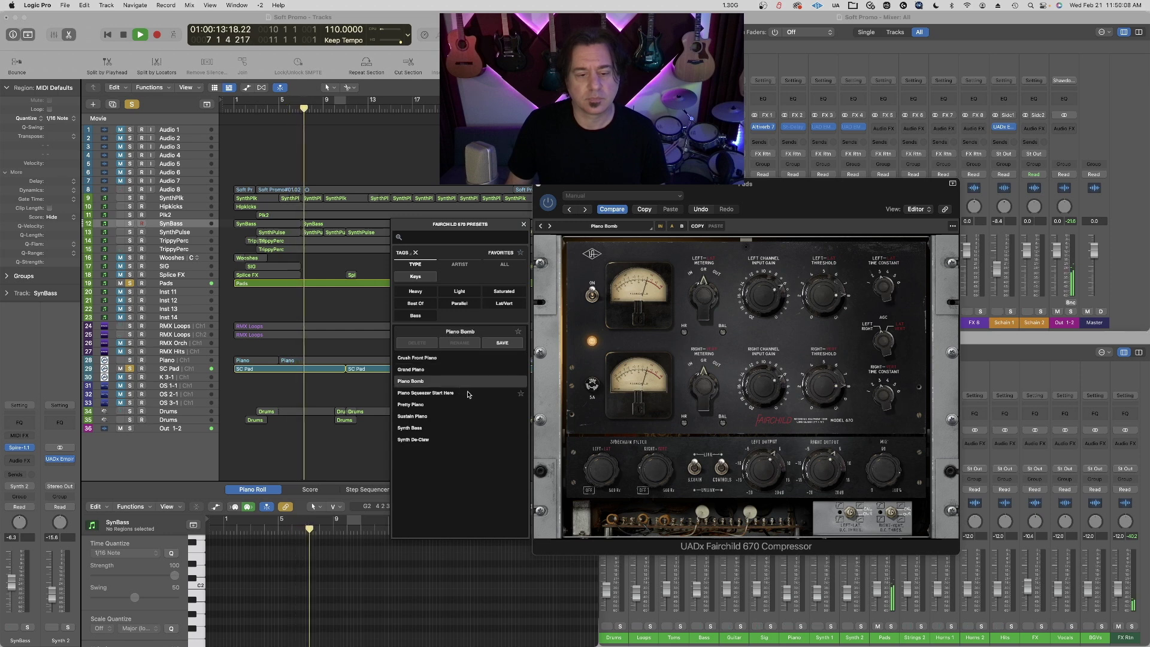
pyautogui.click(468, 394)
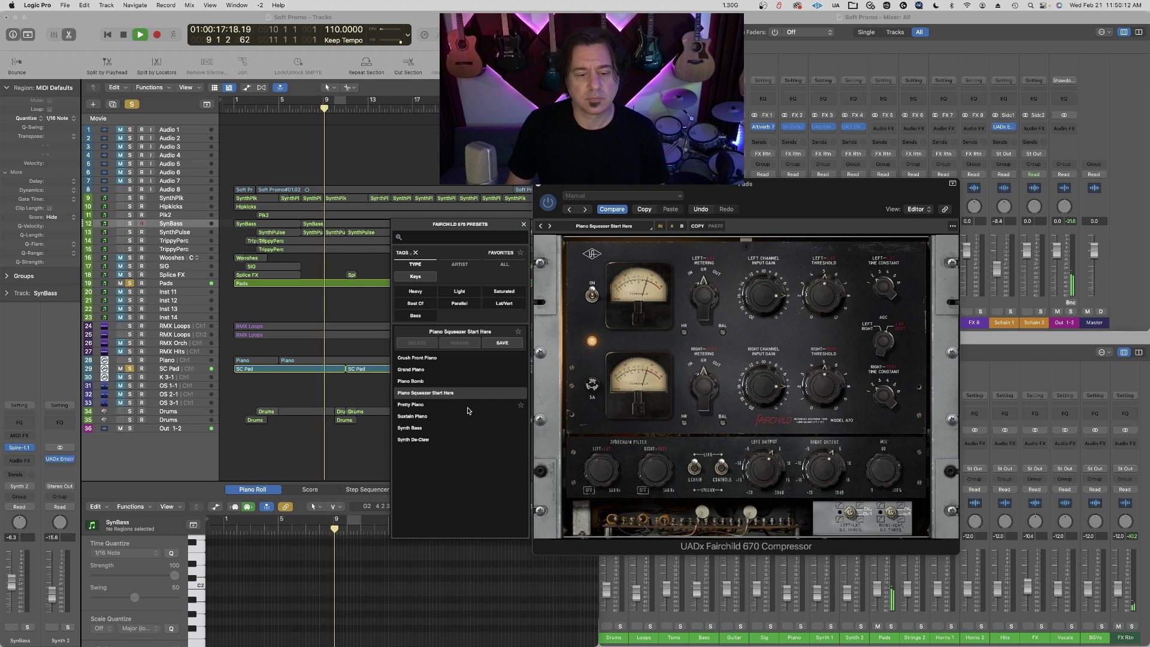
pyautogui.click(467, 408)
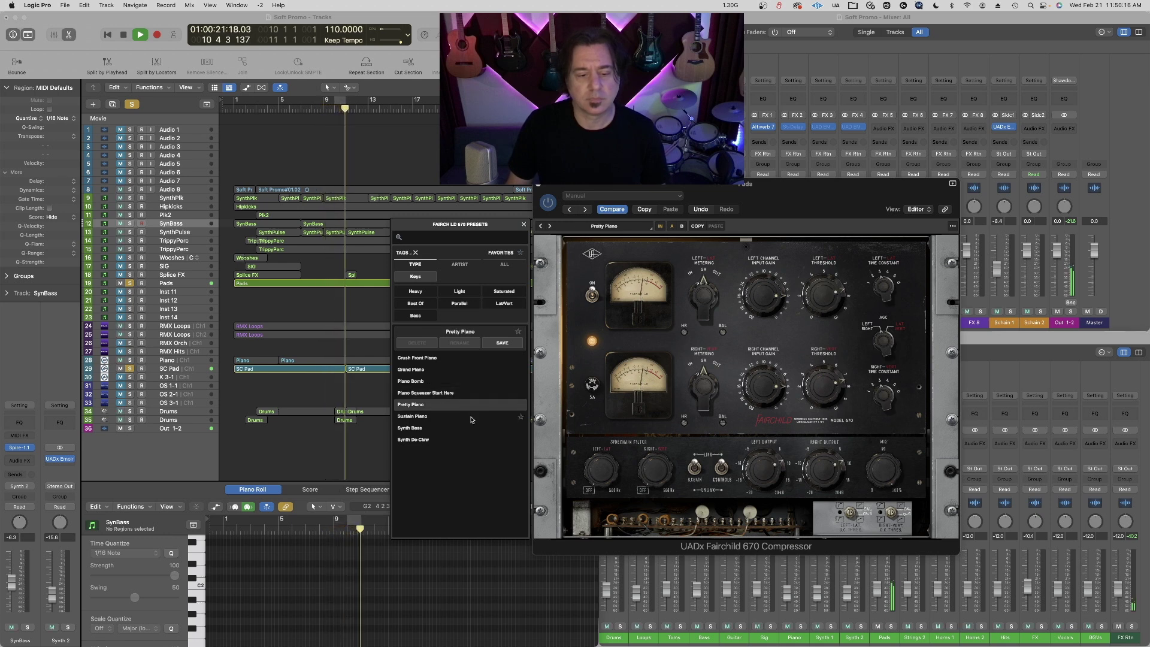
pyautogui.click(472, 423)
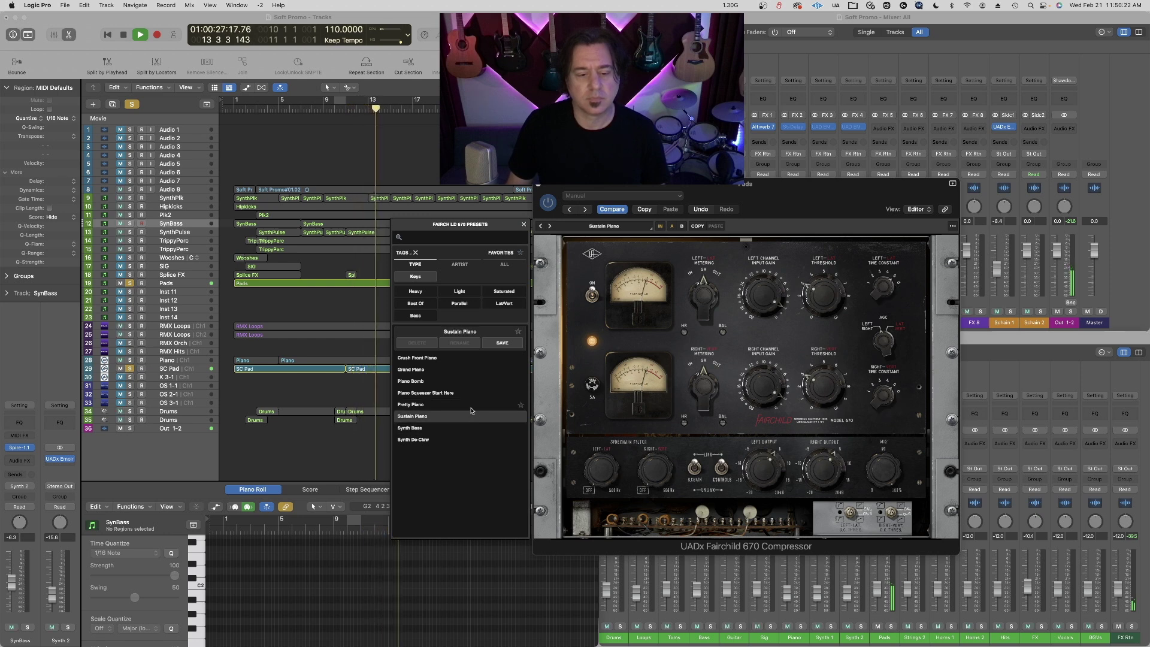
pyautogui.click(325, 437)
pyautogui.press('space')
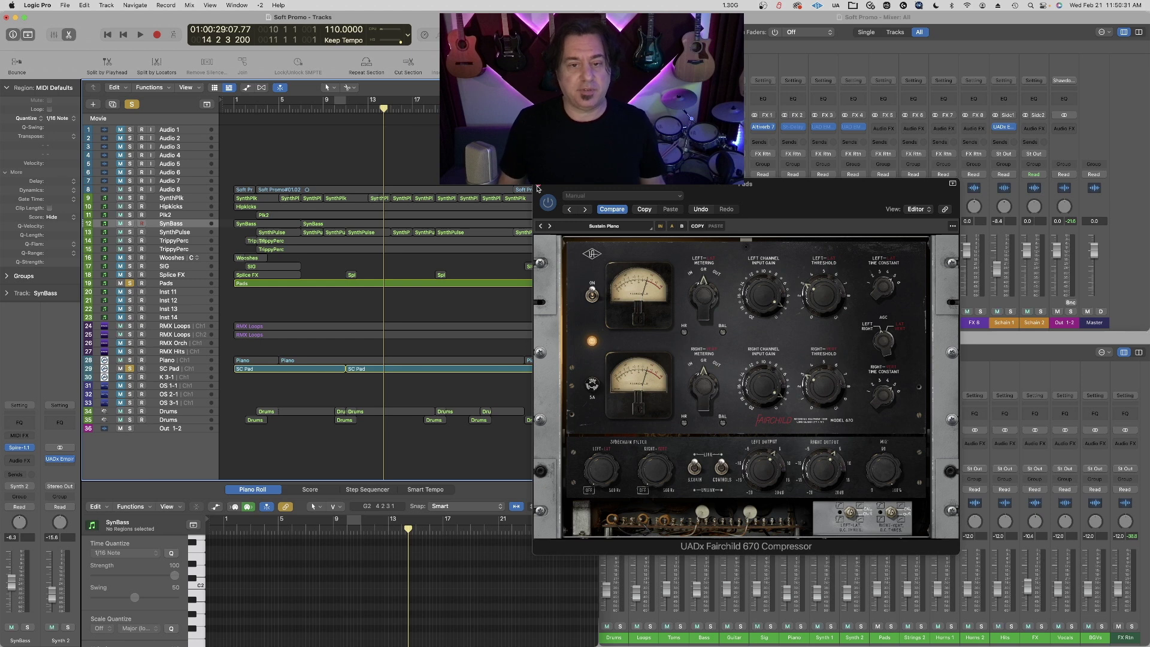
pyautogui.click(537, 187)
# - Clear the solos on the pad tracks and play the full mix from about bar 2 to check the pads
pyautogui.click(130, 286)
pyautogui.click(249, 102)
pyautogui.press('space')
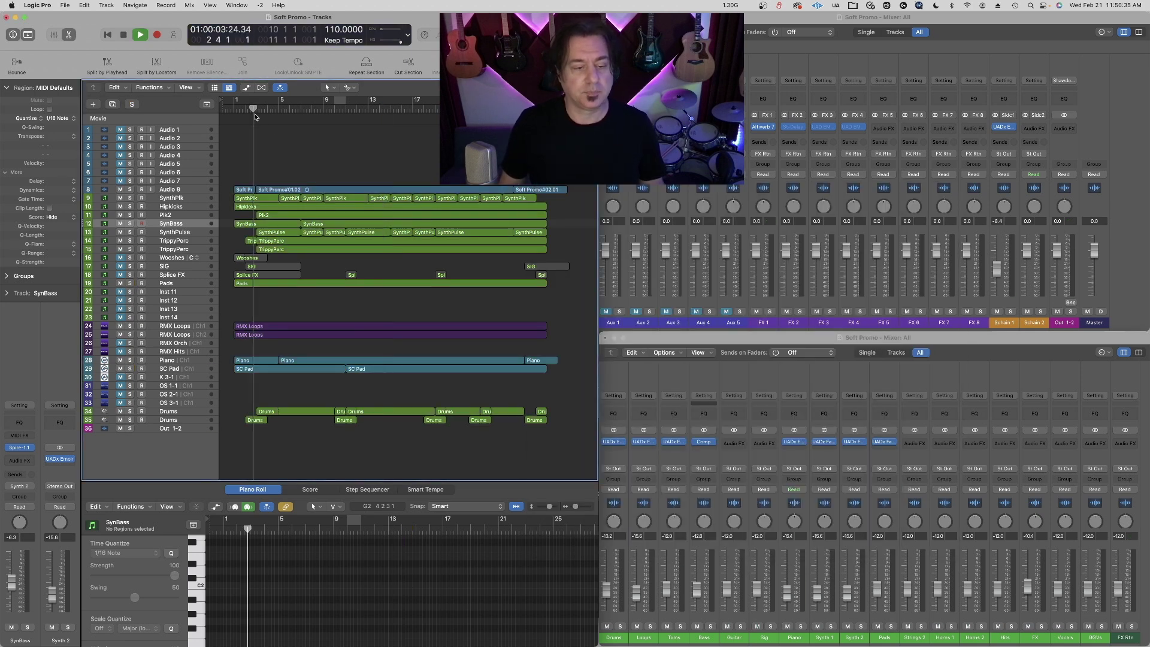
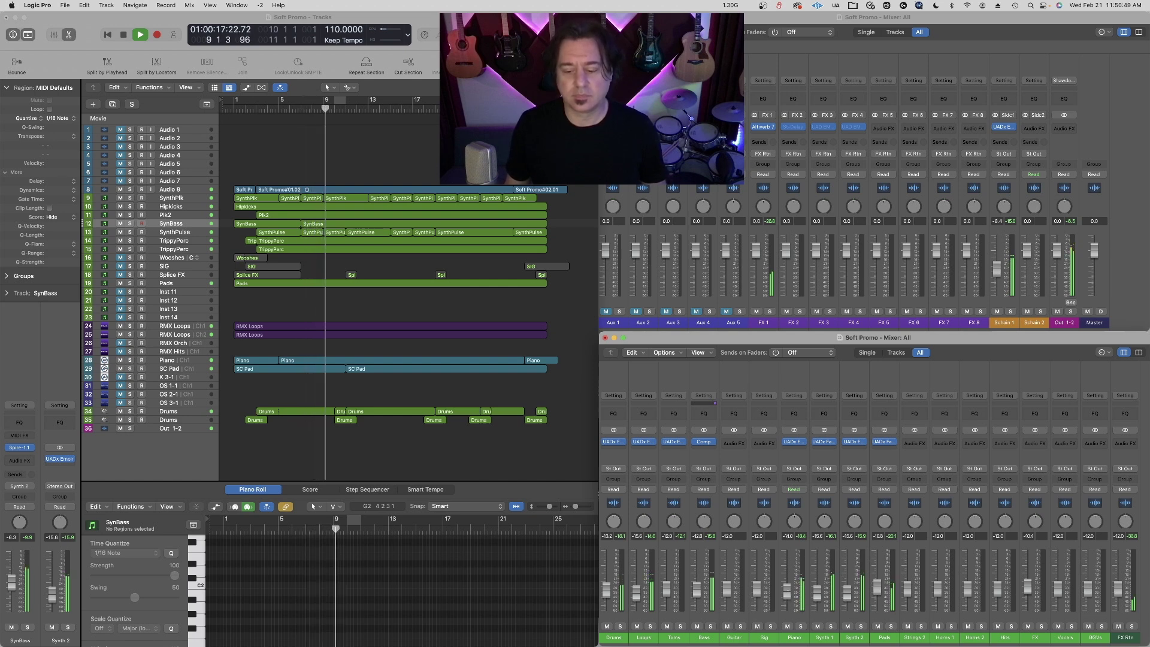
pyautogui.press('space')
pyautogui.click(482, 385)
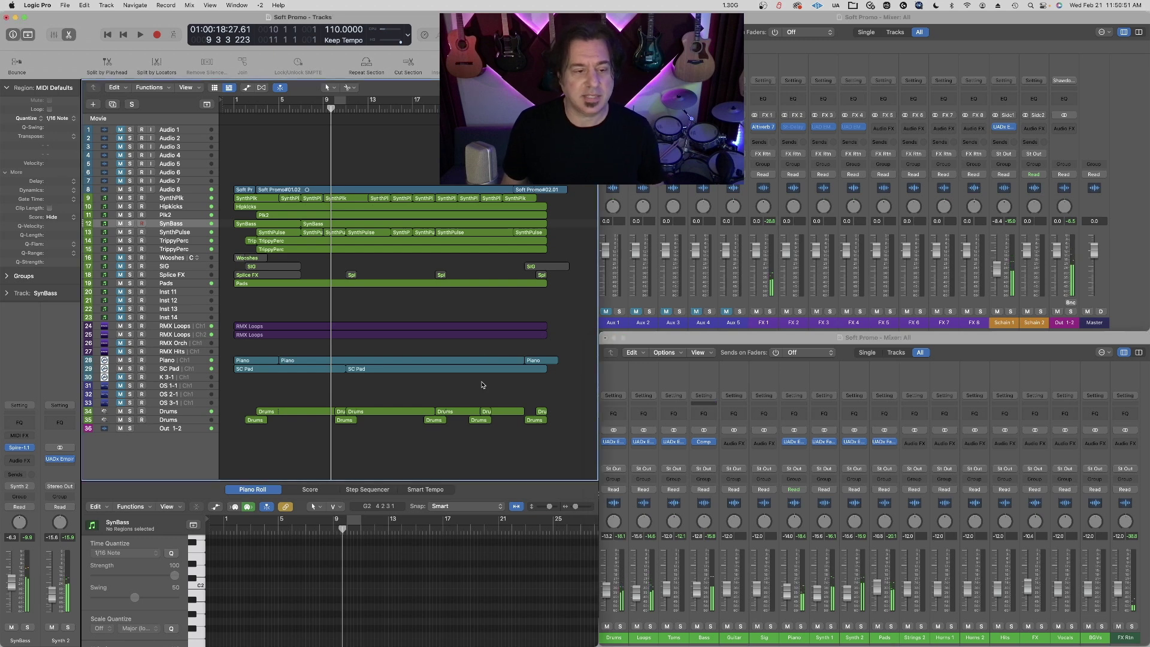
# - Unmute and solo the SIG track and insert a UADx Fairchild 670 Compressor on the Sig bus
pyautogui.click(121, 267)
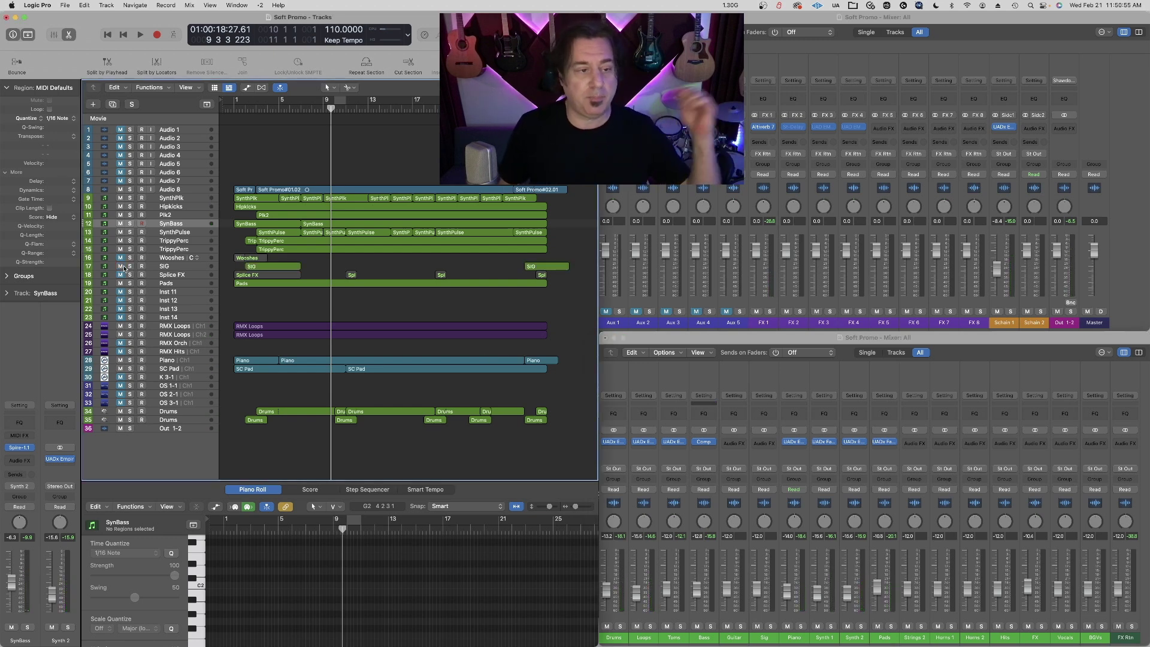
pyautogui.click(181, 269)
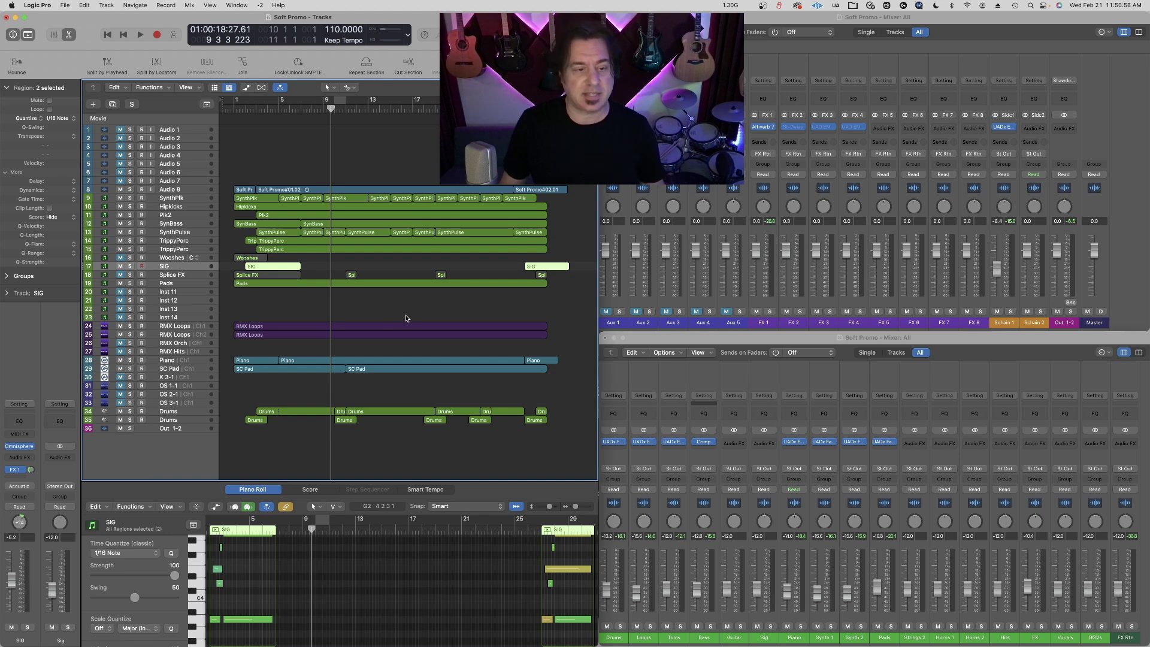
pyautogui.click(130, 267)
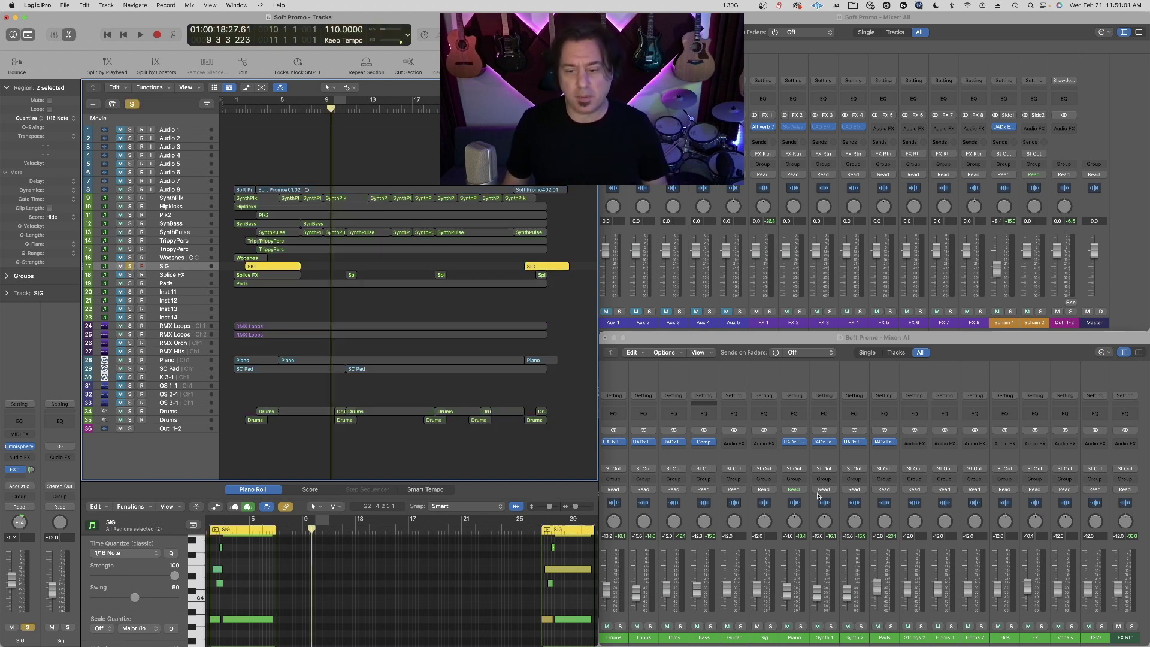
pyautogui.click(772, 443)
pyautogui.moveTo(796, 465)
pyautogui.click(880, 470)
# - Loop the soloed SIG part from bar 2 to bar 4 and filter the Fairchild 670 presets by the Keys type
pyautogui.moveTo(246, 100); pyautogui.dragTo(268, 106)
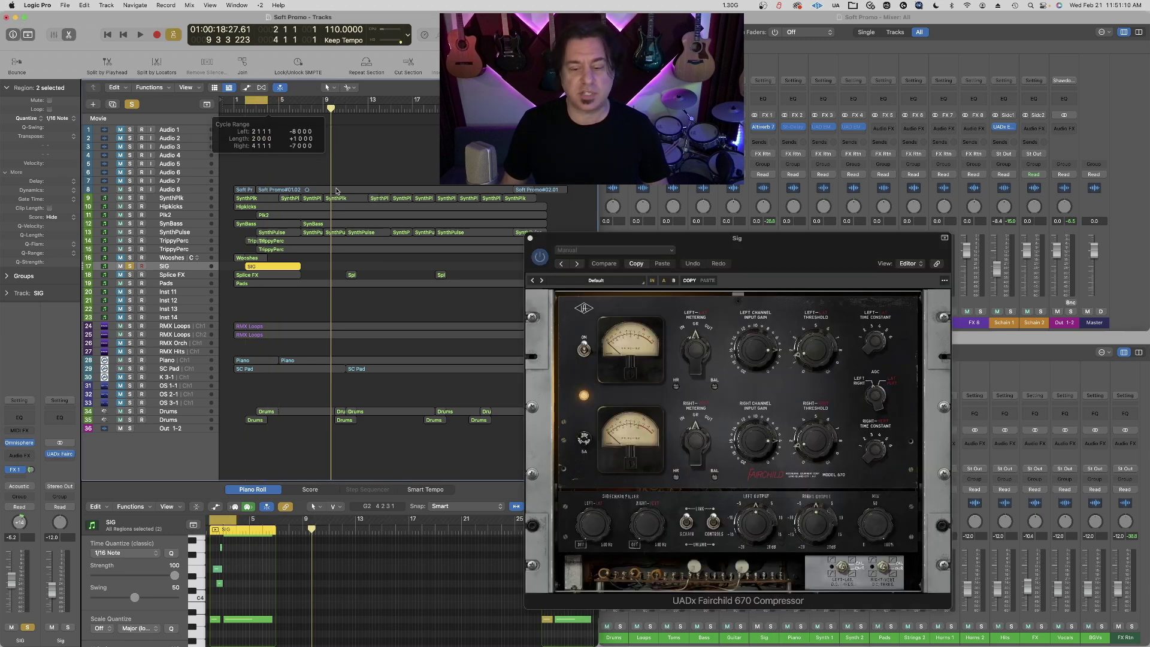
pyautogui.click(485, 322)
pyautogui.press('space')
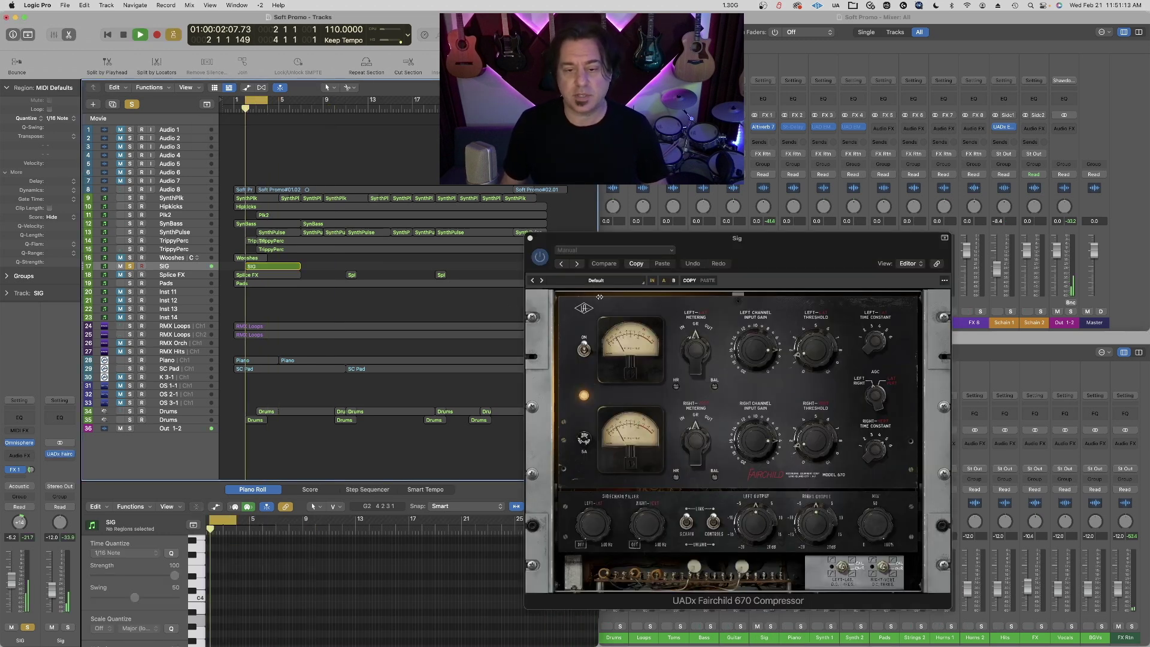
pyautogui.click(596, 280)
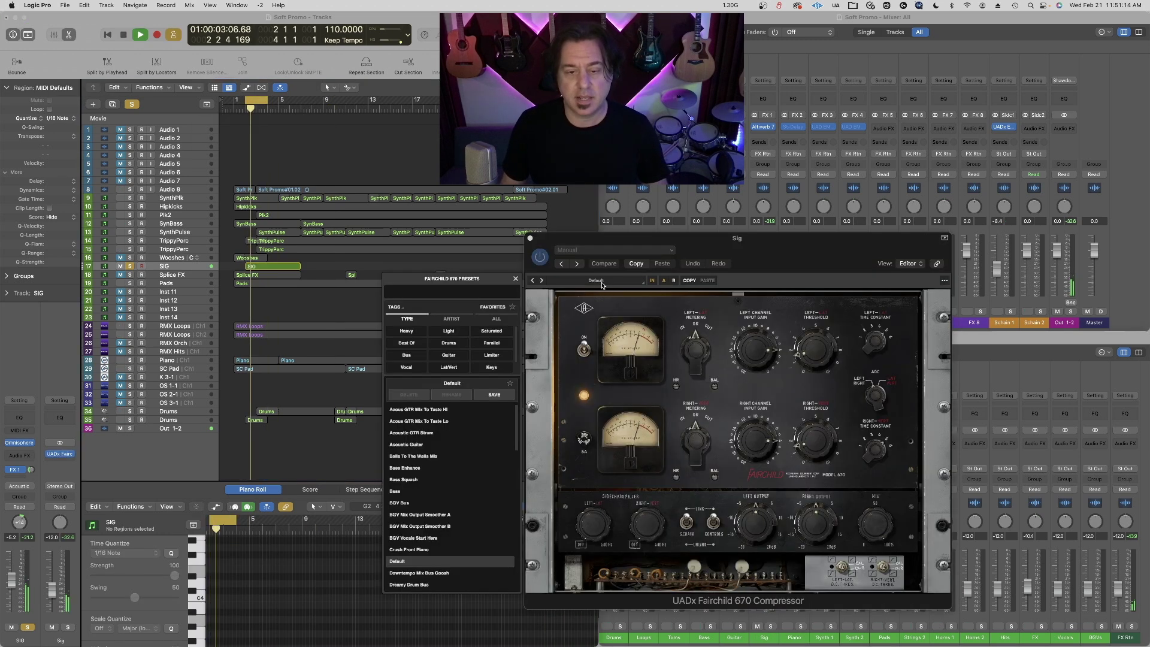
pyautogui.click(491, 367)
# - Audition the Keys presets from Crush Front Piano through Synth De-Claw on the looping SIG part and load Pretty Piano
pyautogui.click(441, 415)
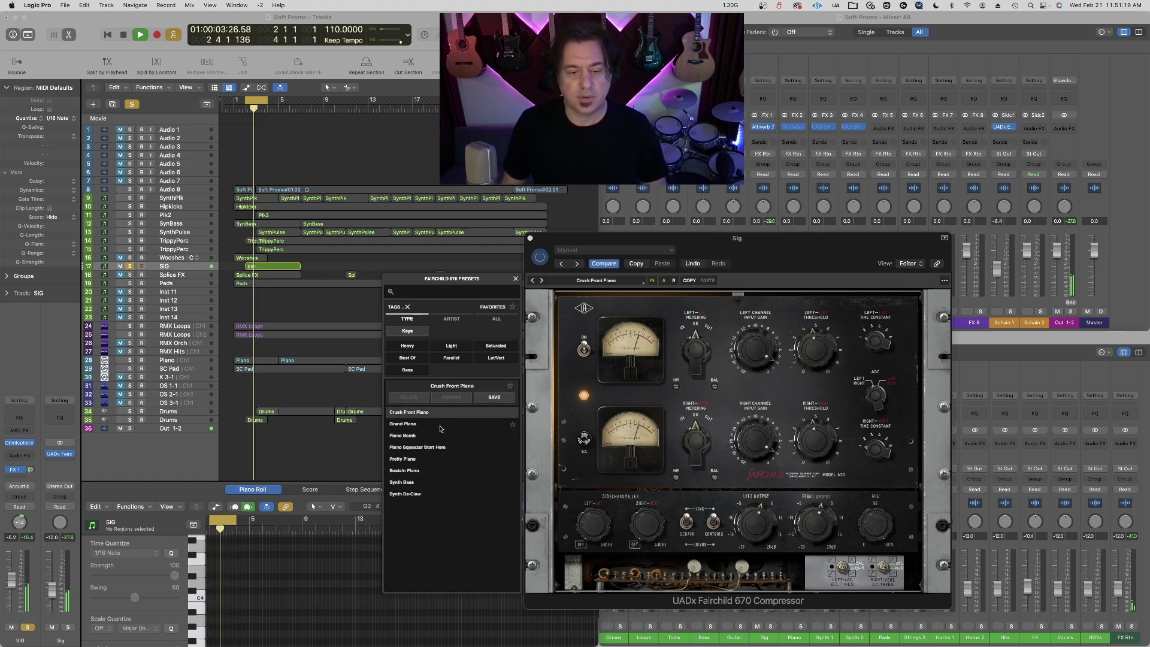
pyautogui.click(440, 425)
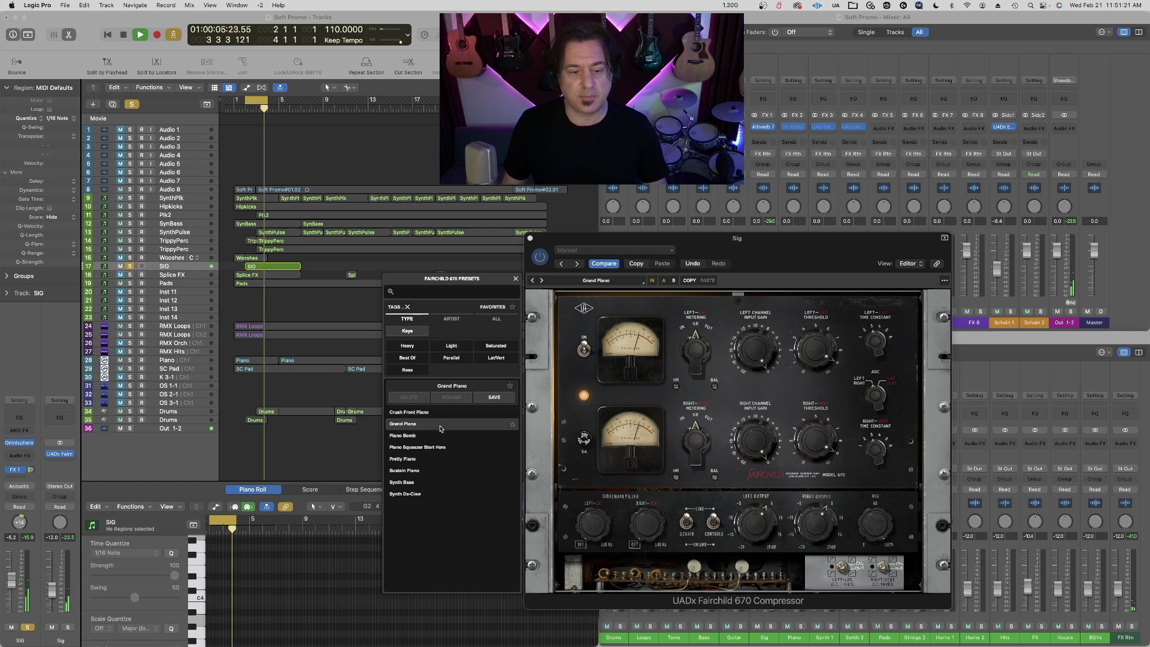
pyautogui.click(453, 446)
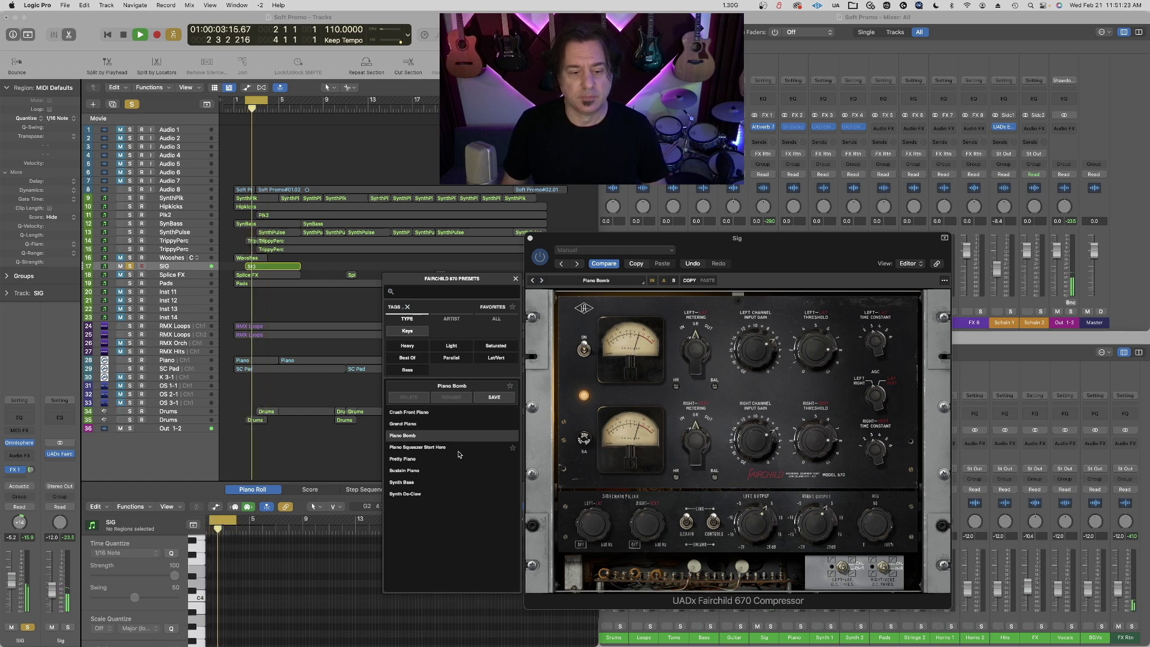
pyautogui.click(458, 459)
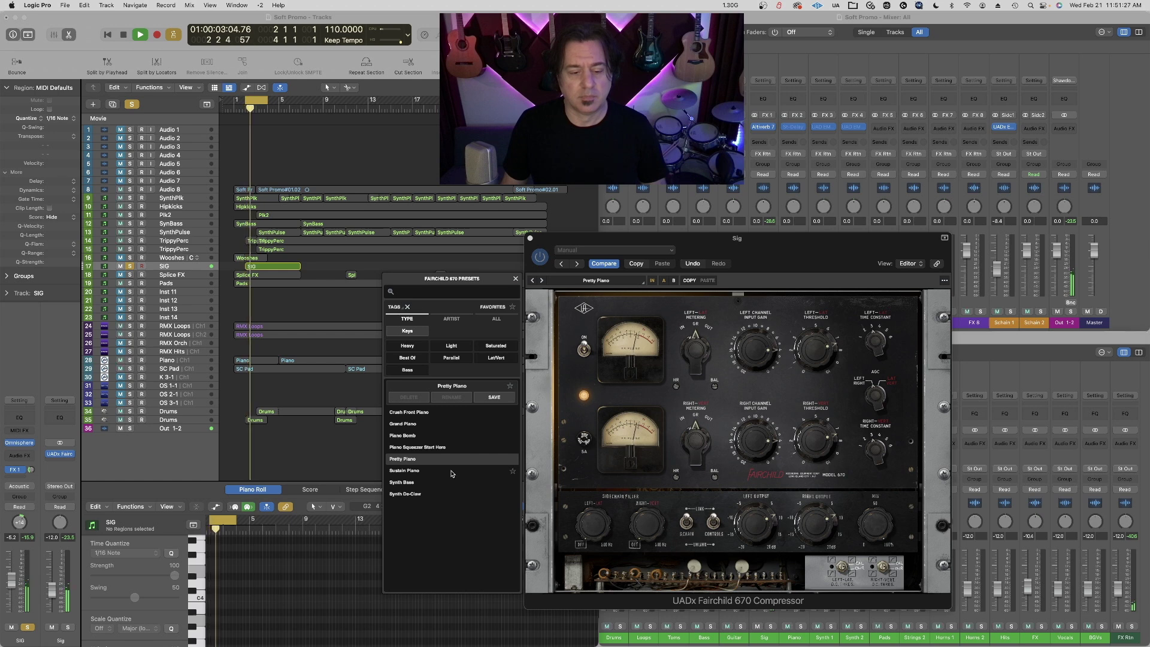
pyautogui.click(452, 472)
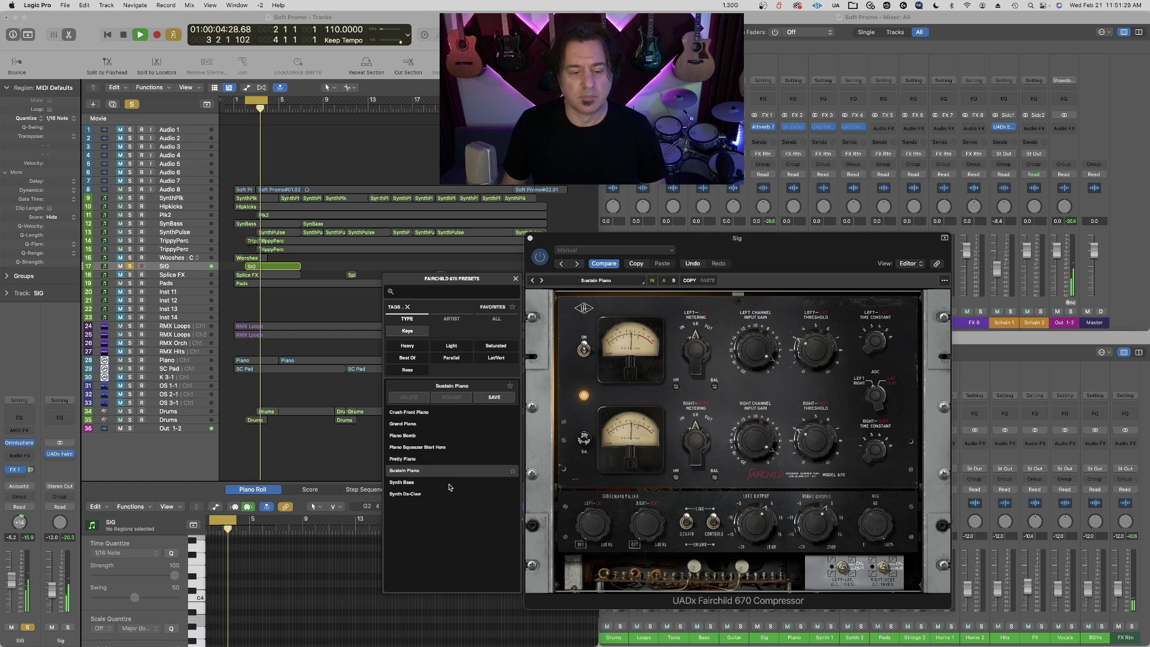
pyautogui.click(449, 483)
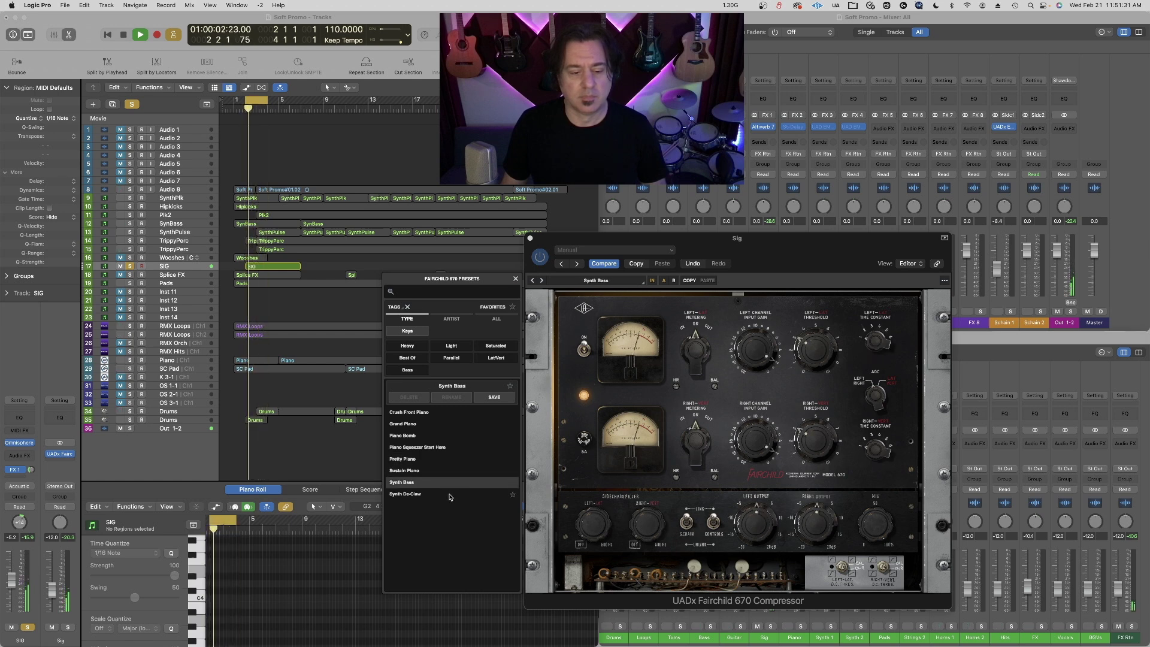
pyautogui.click(450, 494)
pyautogui.click(448, 459)
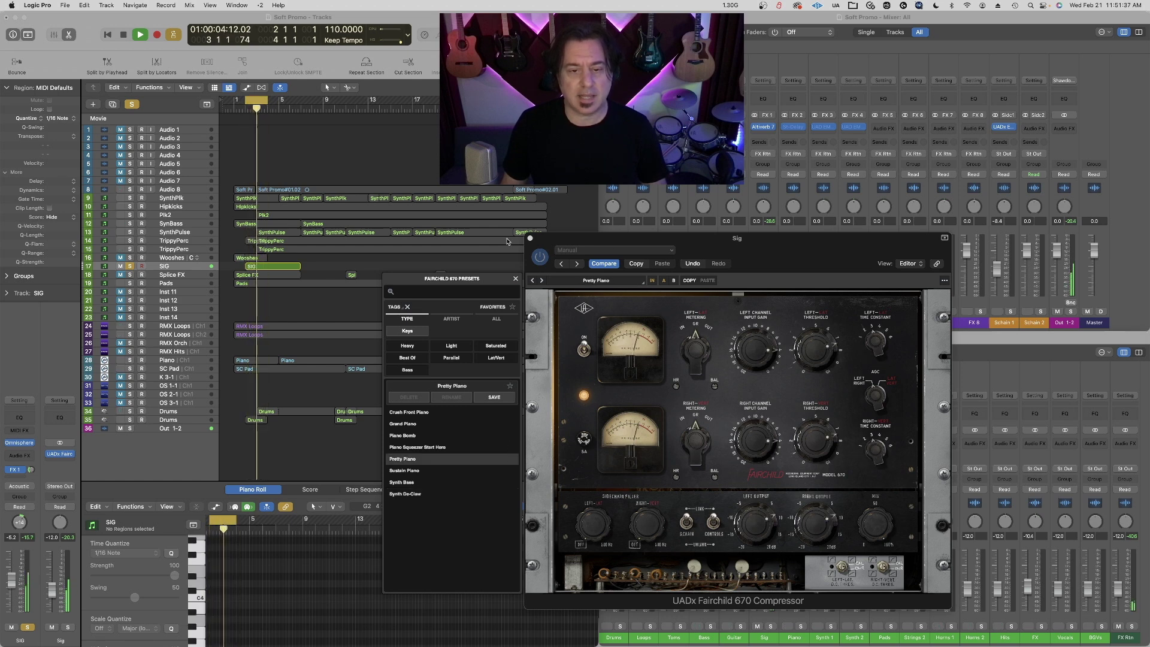
# - Close the Fairchild 670, clear the SIG solo and raise the Sig bus fader to -8.2 dB during playback of the full mix
pyautogui.click(529, 237)
pyautogui.click(432, 326)
pyautogui.press('space')
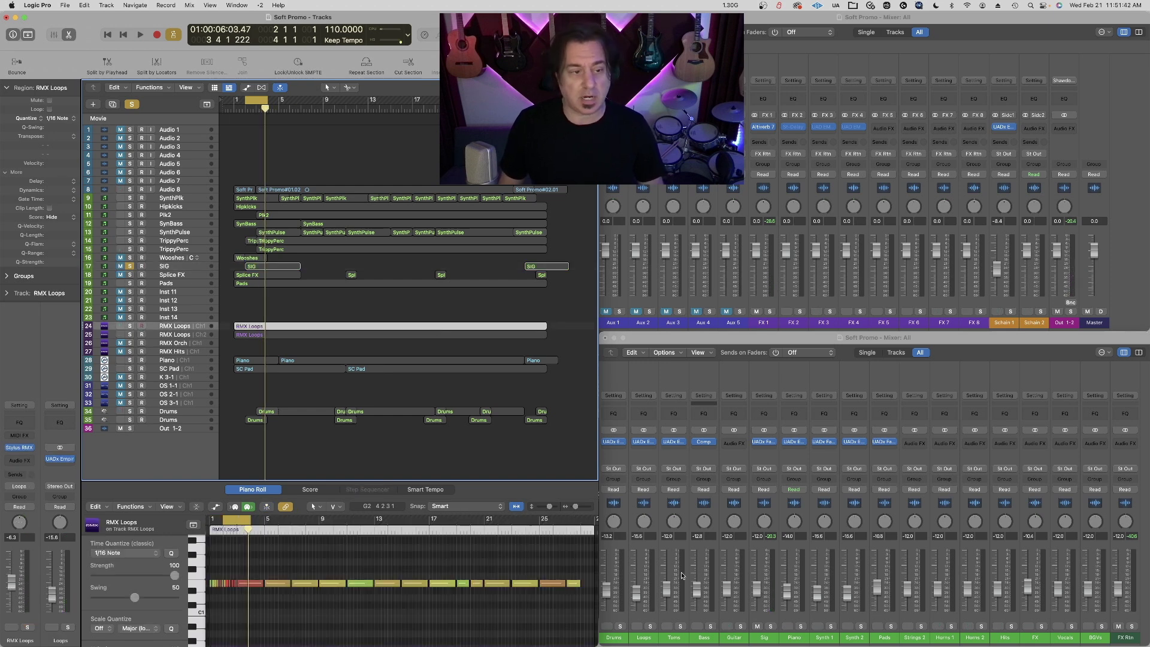
pyautogui.click(130, 266)
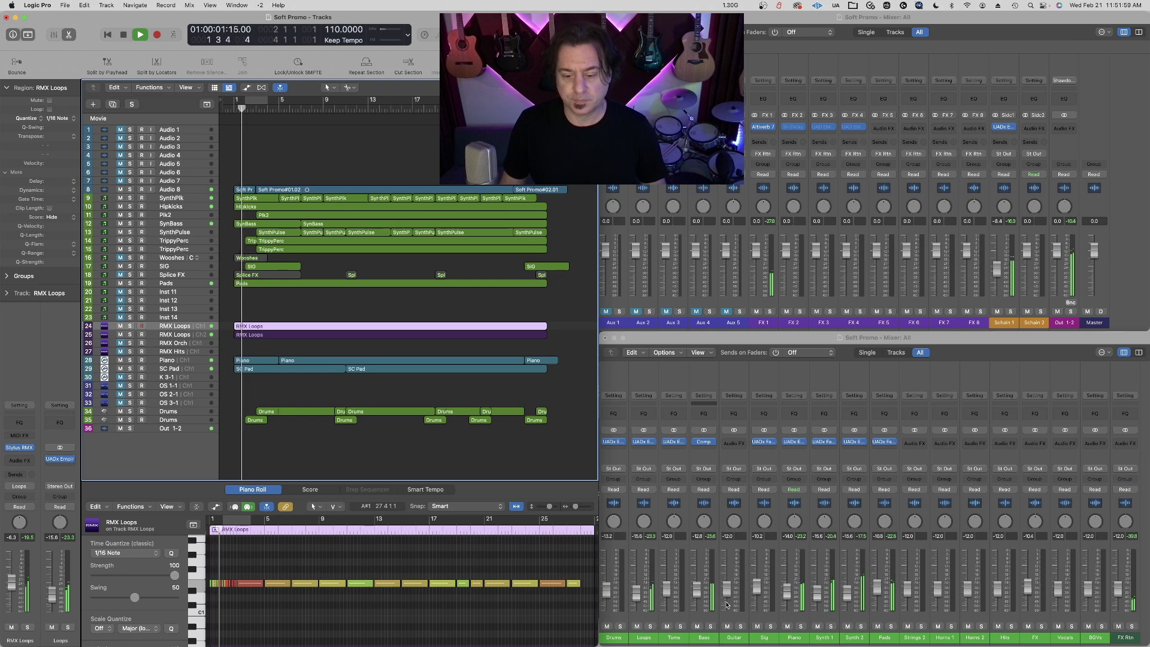
pyautogui.moveTo(759, 593); pyautogui.dragTo(758, 589)
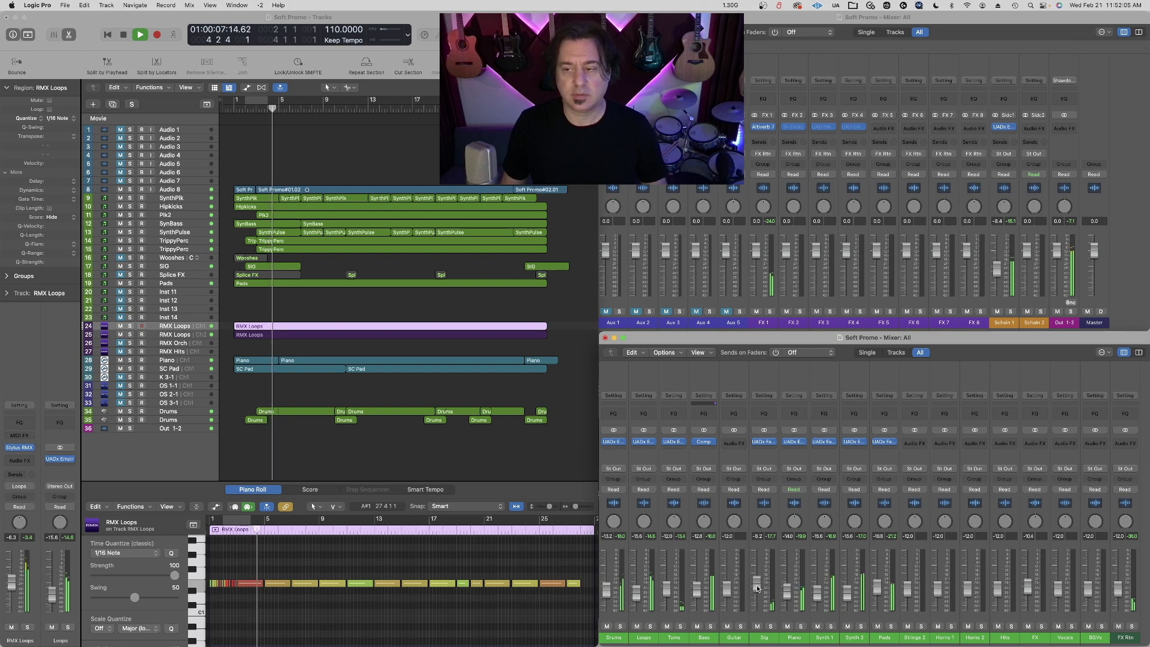
pyautogui.click(460, 390)
pyautogui.press('space')
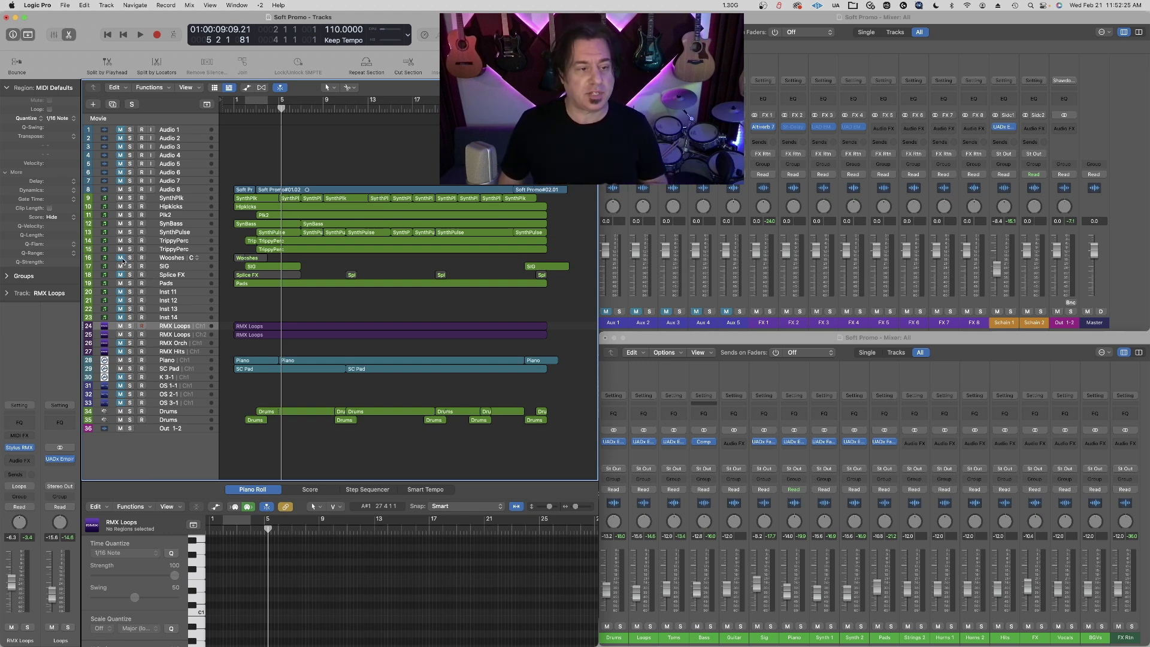
# - Solo the Splice FX and Wooshes tracks and insert a stereo UADx Empirical Labs Distressor on the FX bus
pyautogui.click(128, 275)
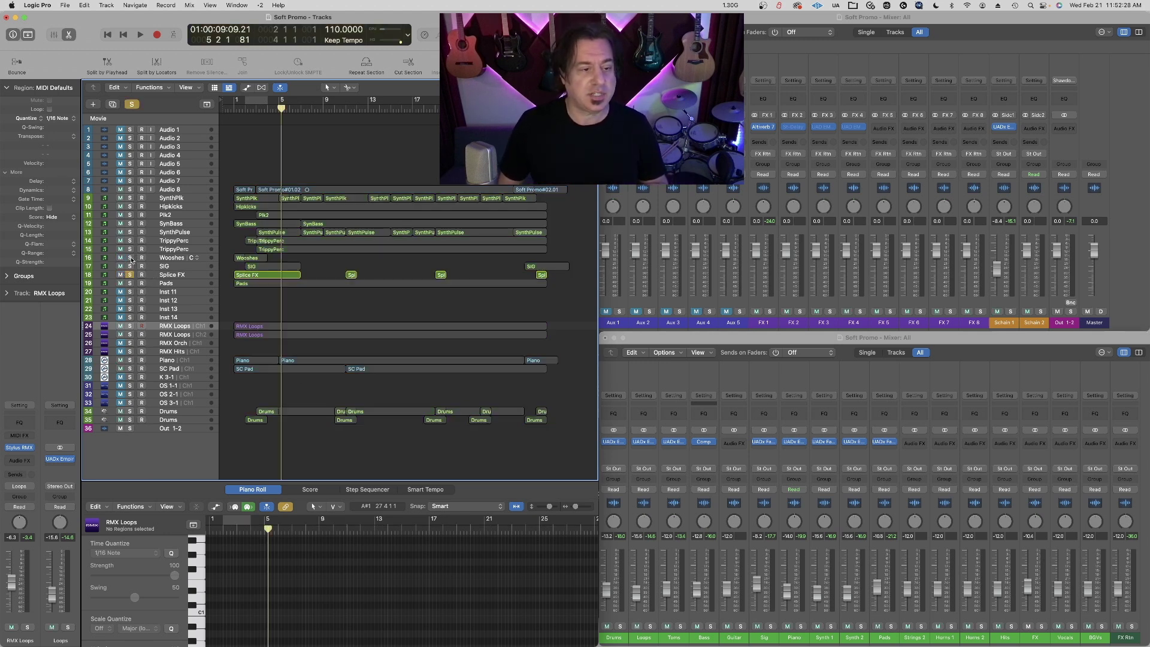
pyautogui.click(1035, 443)
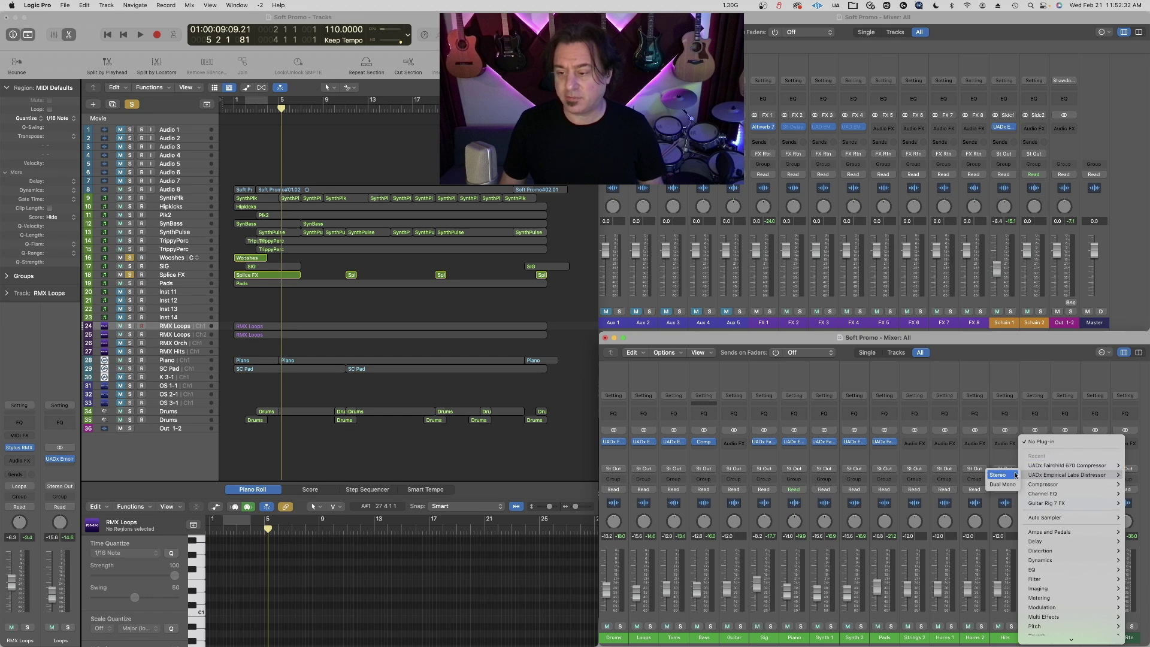
pyautogui.click(999, 475)
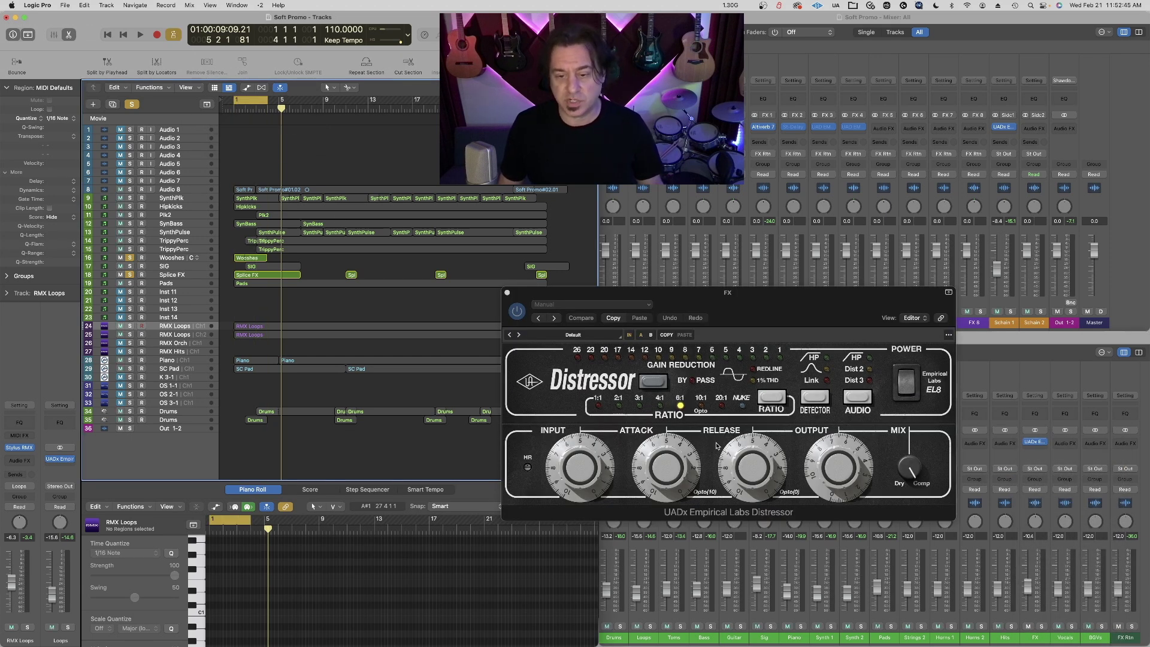
# - Loop the soloed effects from bar 1, filter the Distressor presets by Aggressive, audition Bass Drum More Sustain and load Opto Vocal
pyautogui.click(571, 336)
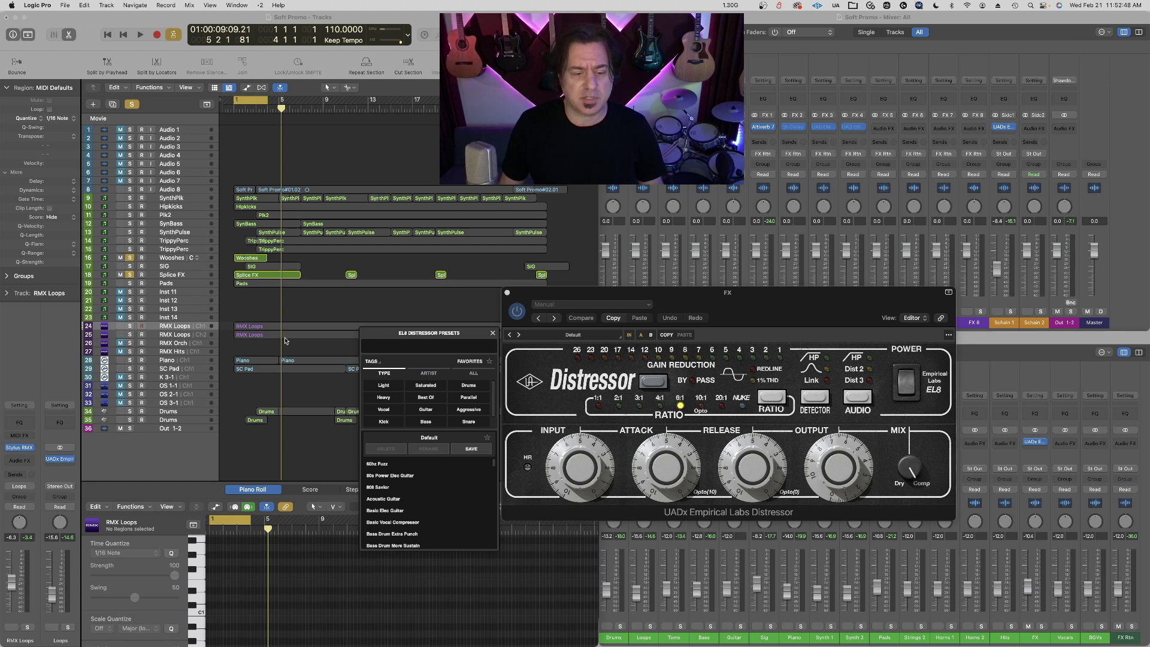
pyautogui.click(273, 403)
pyautogui.press('space')
pyautogui.click(571, 335)
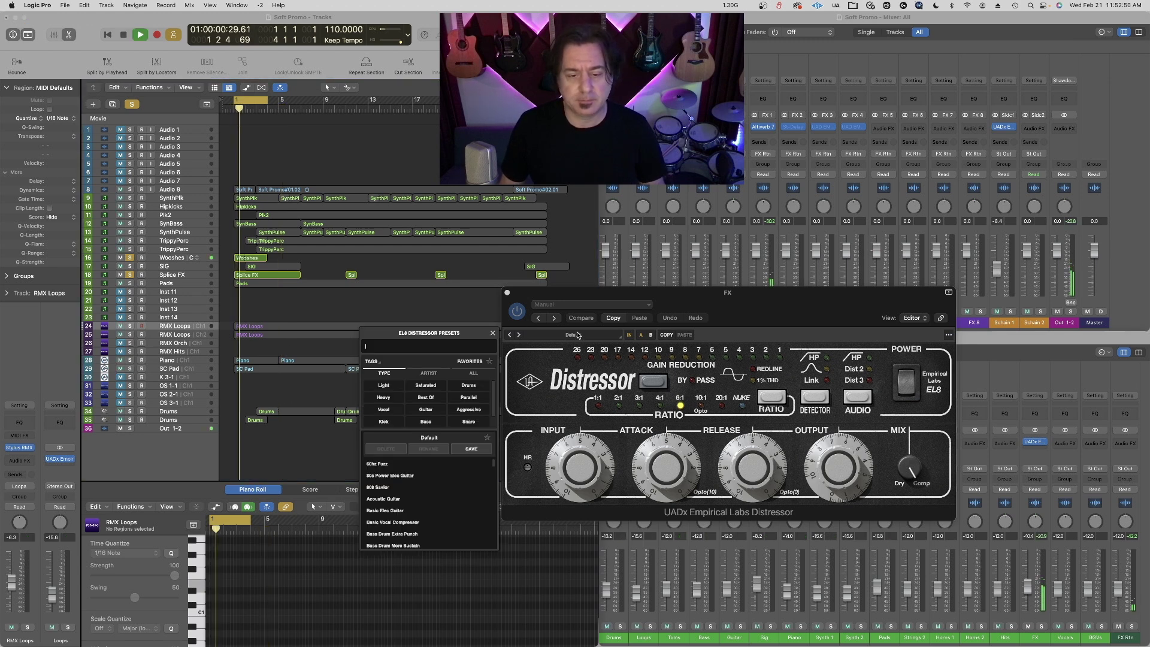
pyautogui.click(472, 411)
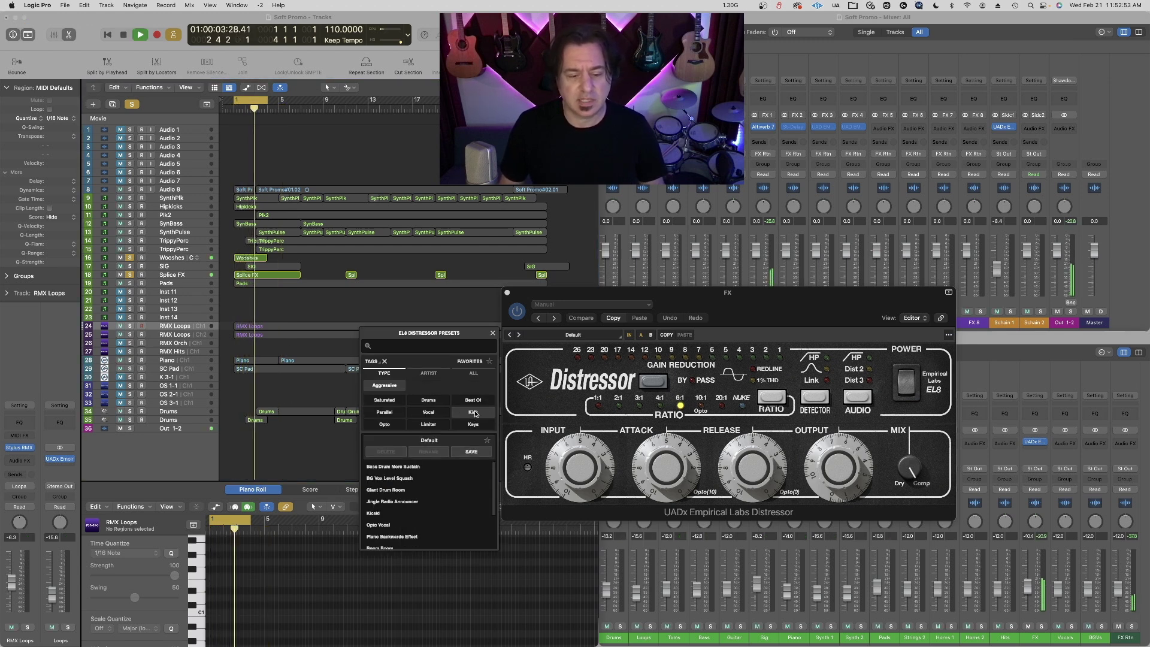
pyautogui.click(437, 469)
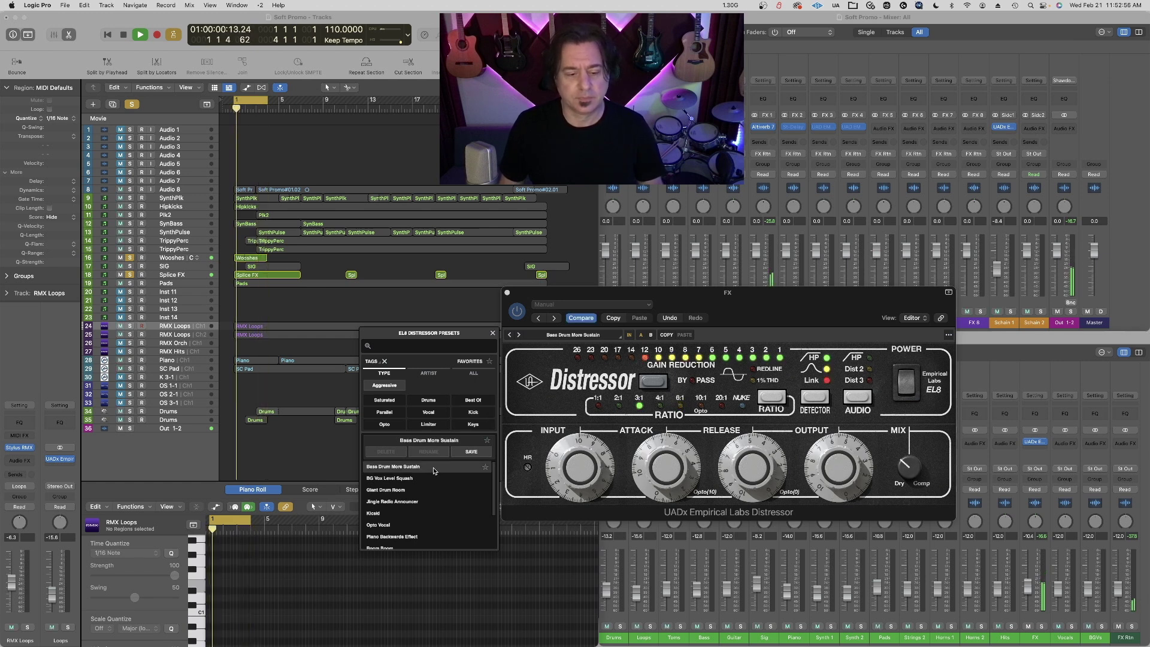
pyautogui.click(430, 524)
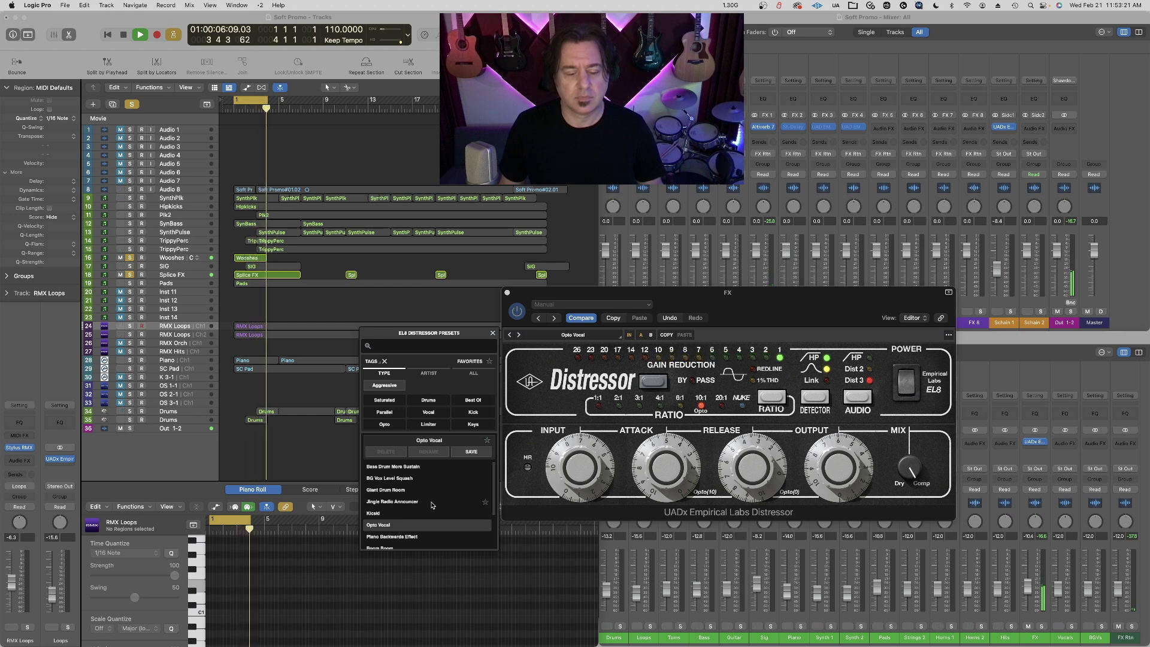
# - Close the Distressor, clear the effects track solos and lower the FX bus fader slightly while playing the full mix from the start
pyautogui.click(507, 294)
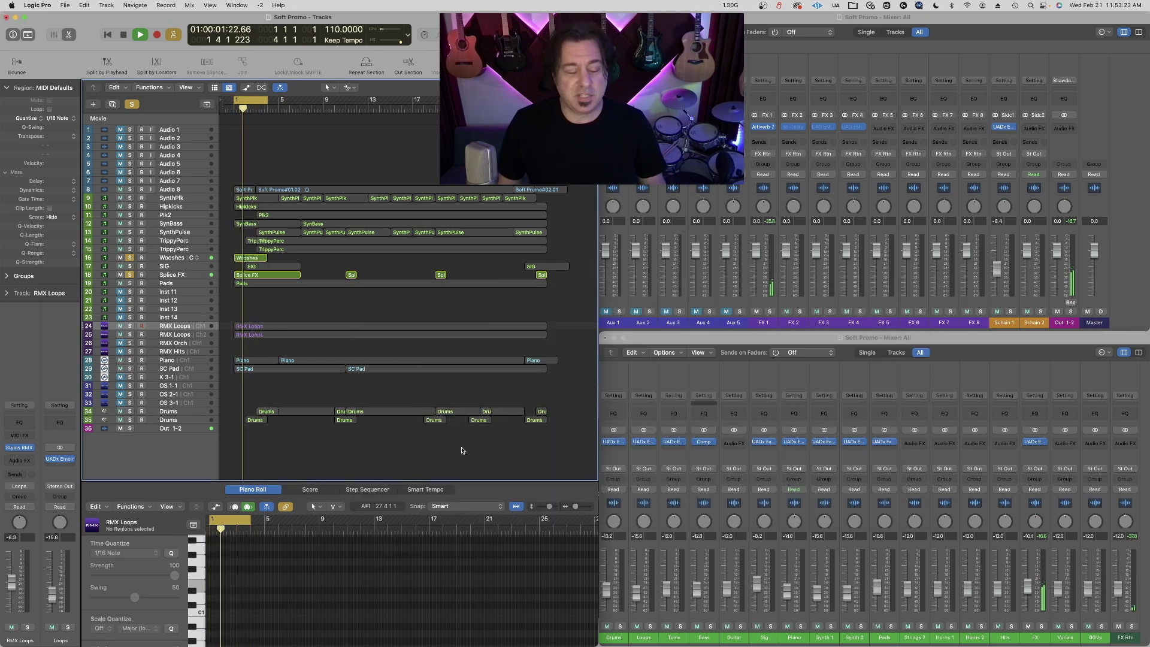
pyautogui.click(130, 249)
pyautogui.click(131, 249)
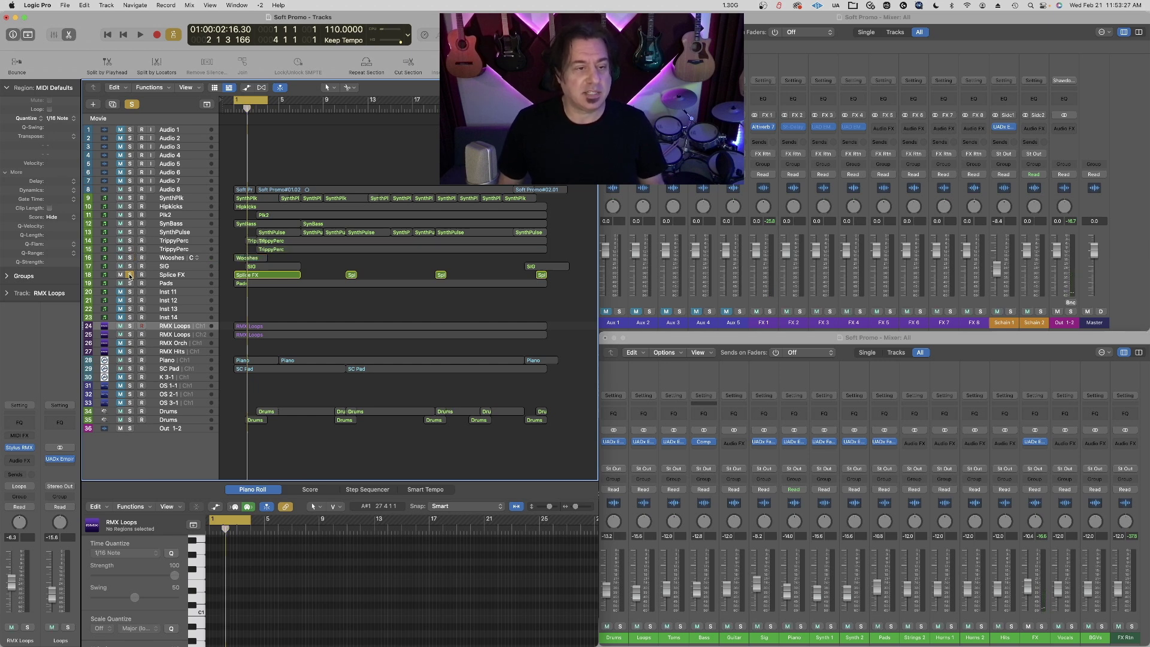
pyautogui.click(130, 275)
pyautogui.press('Return')
pyautogui.press('space')
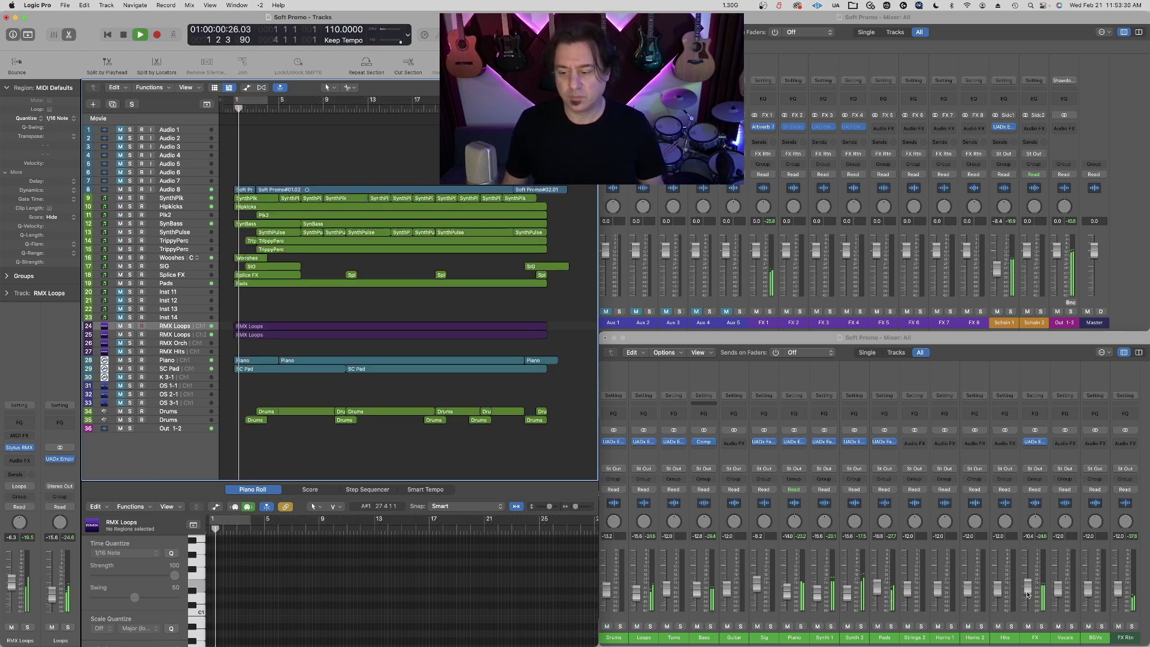
pyautogui.moveTo(1028, 595); pyautogui.dragTo(1026, 600)
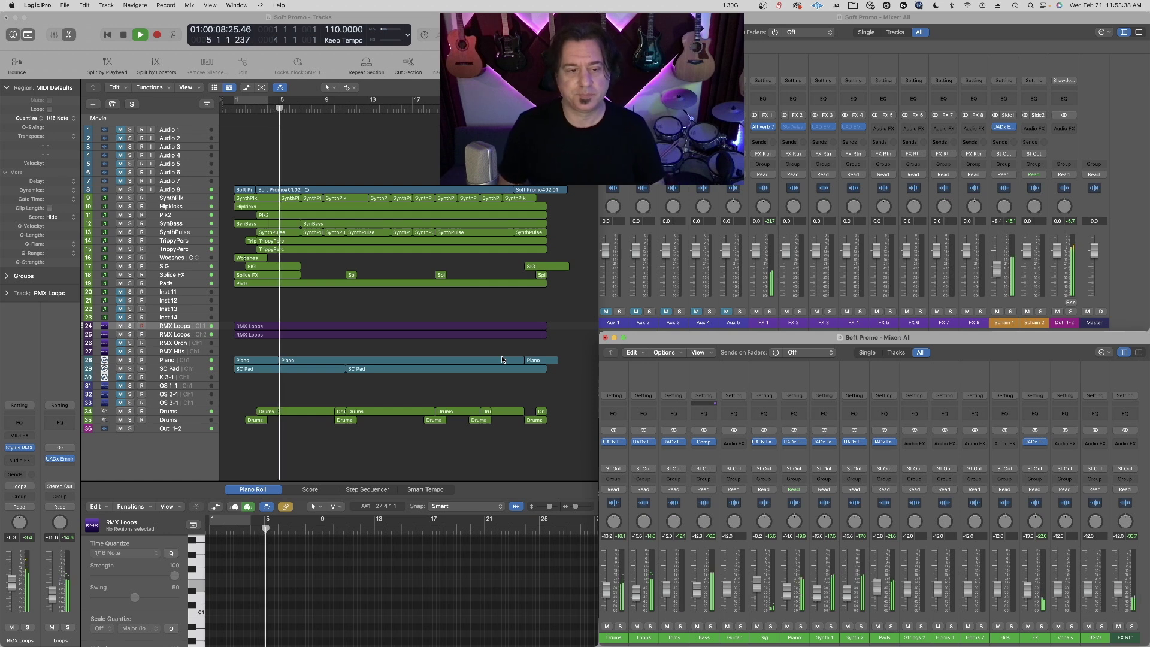
pyautogui.press('space')
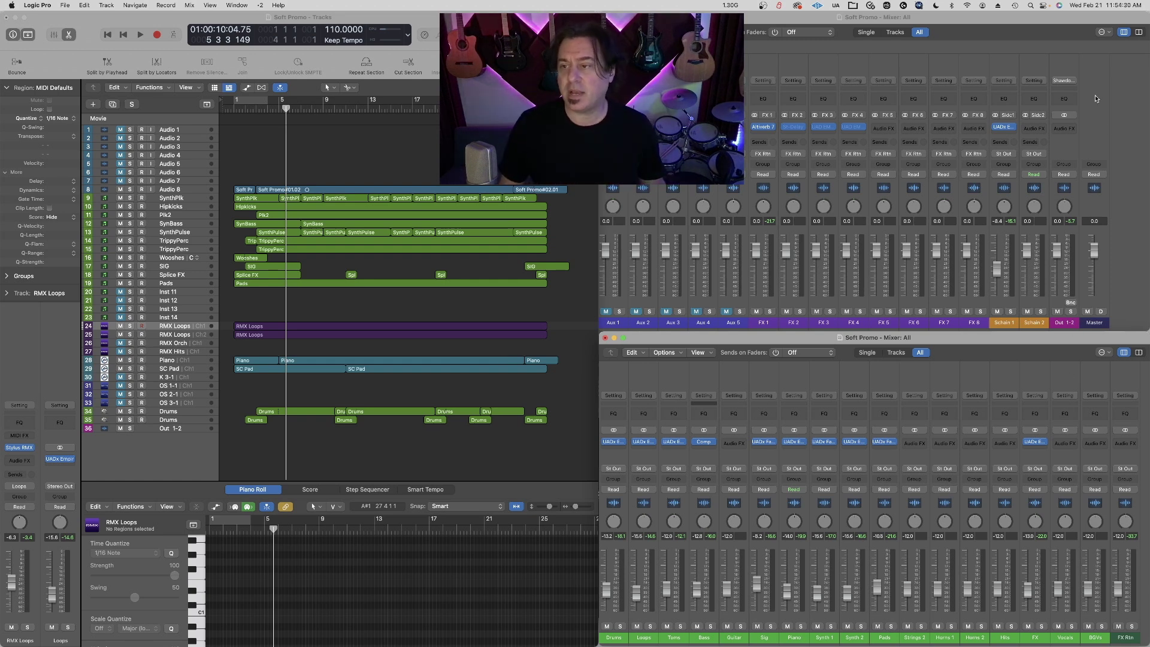
# - Load the saved channel strip setting with Shadow Hills compressor, bx_digital V3 mix and Precision Maximizer on the Out 1-2 channel
pyautogui.click(1064, 82)
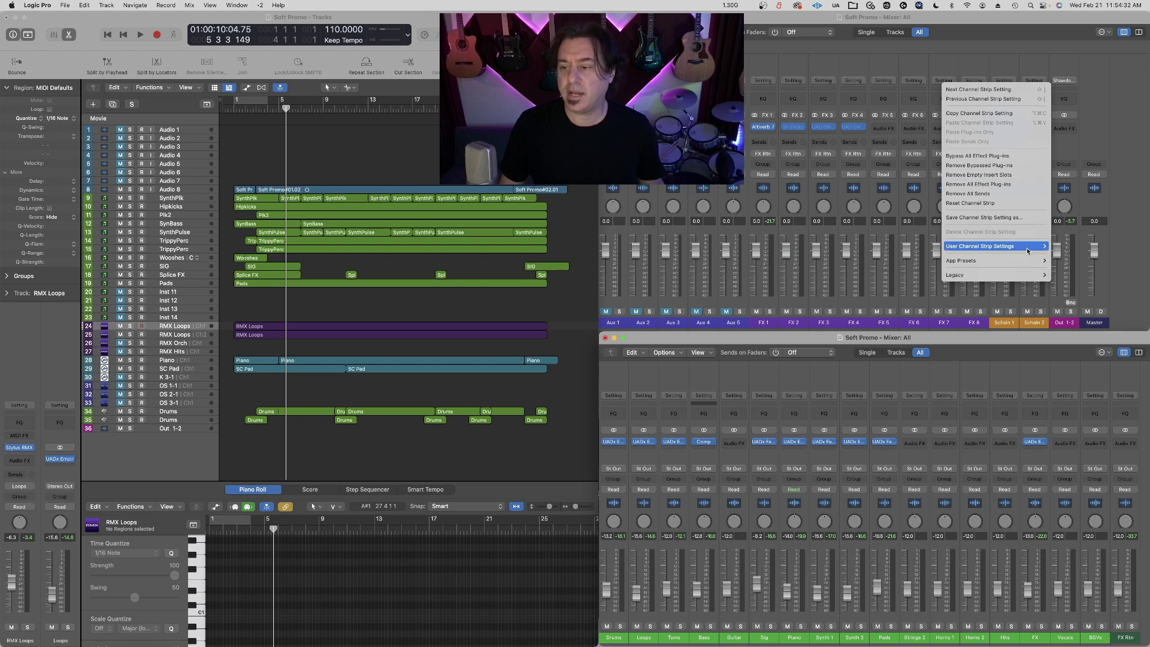
pyautogui.moveTo(1026, 260)
pyautogui.click(1061, 279)
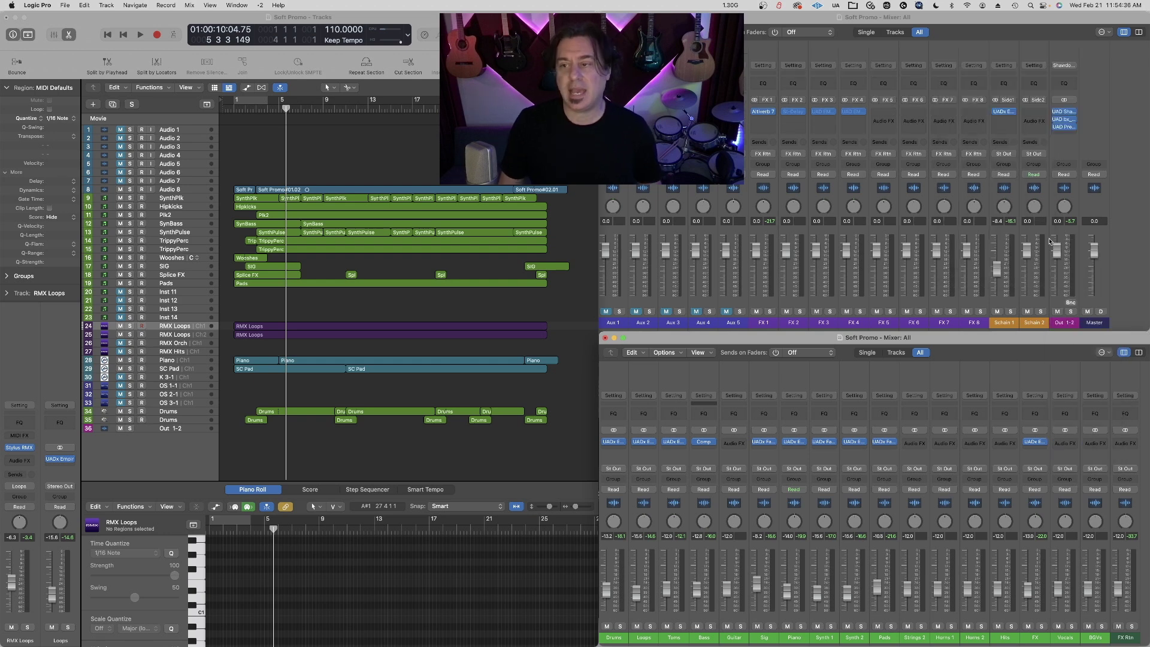
# - Open the three mastering plug-ins on Out 1-2 for review and leave only the Shadow Hills Mastering Compressor open
pyautogui.click(1065, 112)
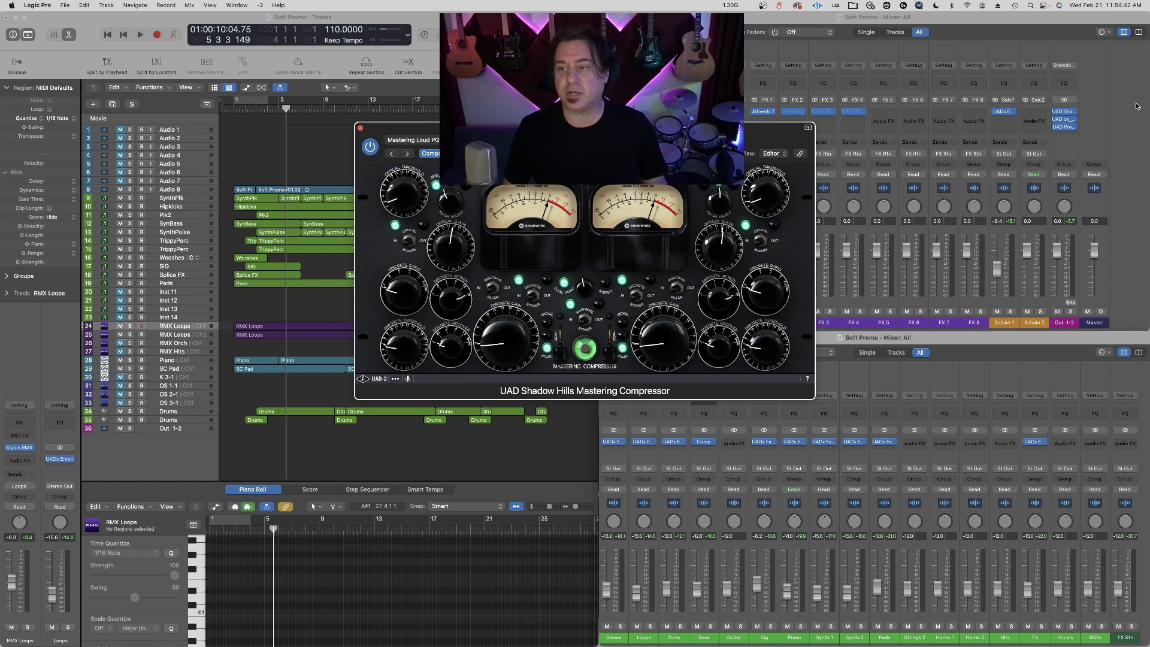
pyautogui.click(1065, 119)
pyautogui.click(1065, 126)
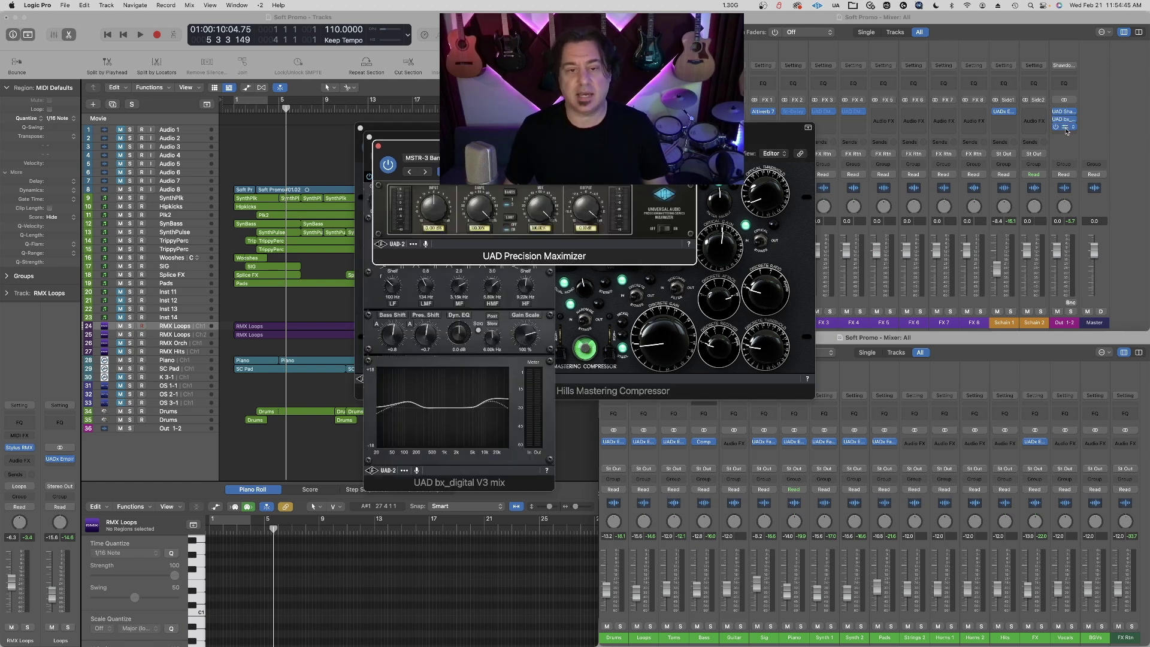
pyautogui.click(378, 146)
pyautogui.click(369, 137)
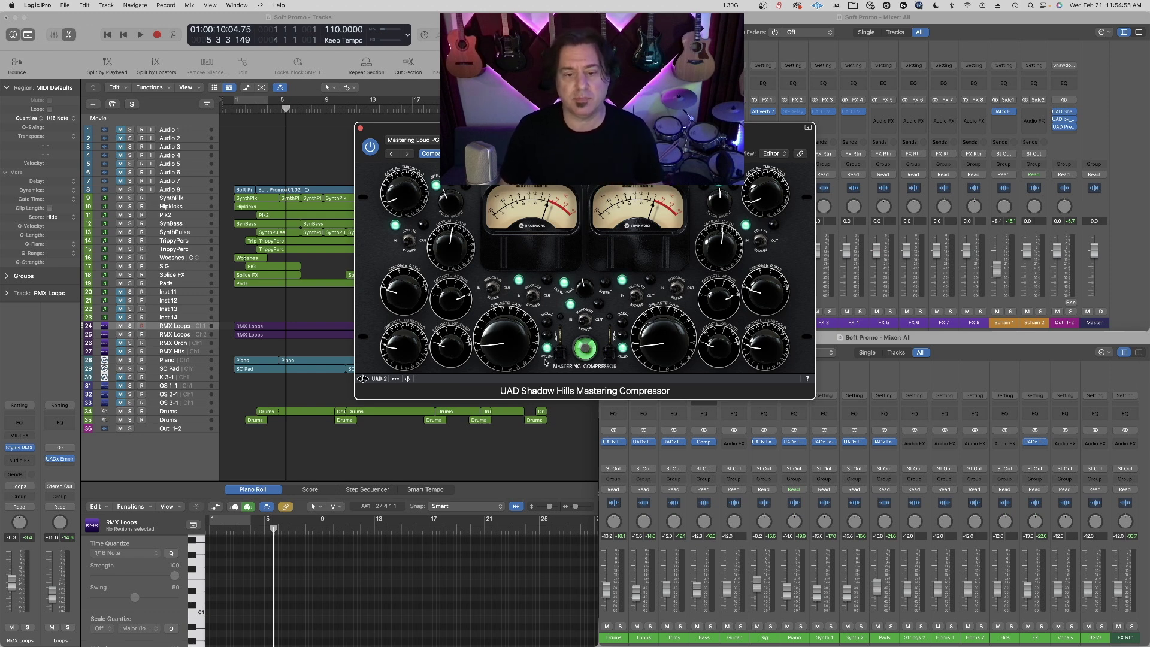
# - Change the output transformer selection on the Shadow Hills Mastering Compressor, play the full mix through it and close the plug-in
pyautogui.click(562, 357)
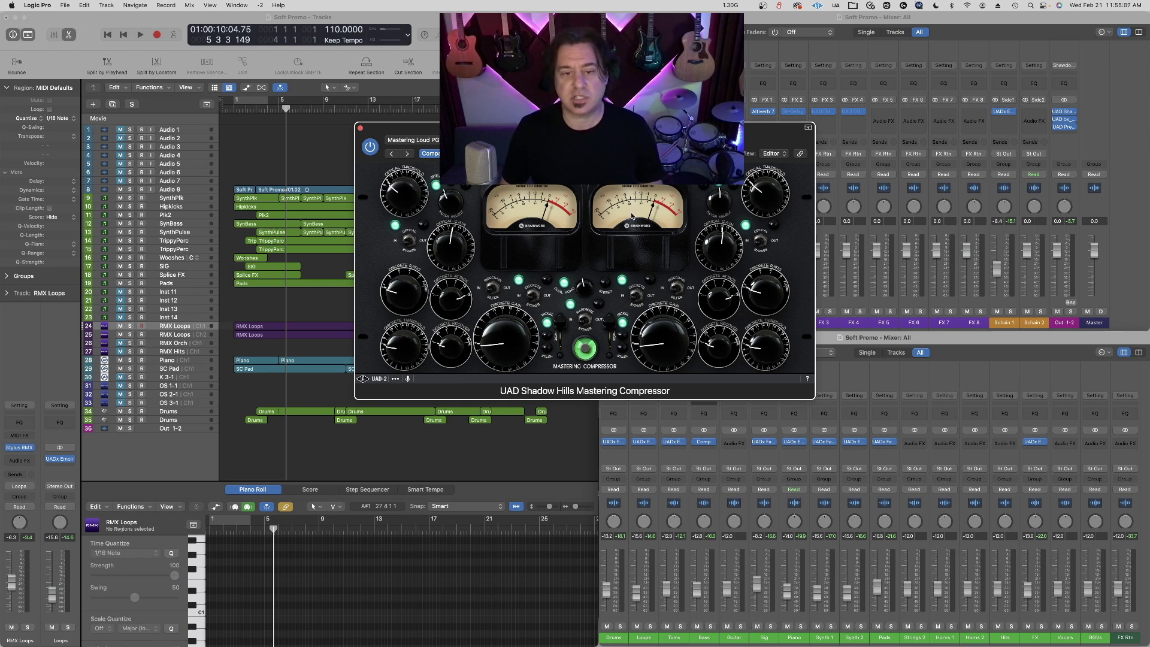
pyautogui.click(229, 114)
pyautogui.press('space')
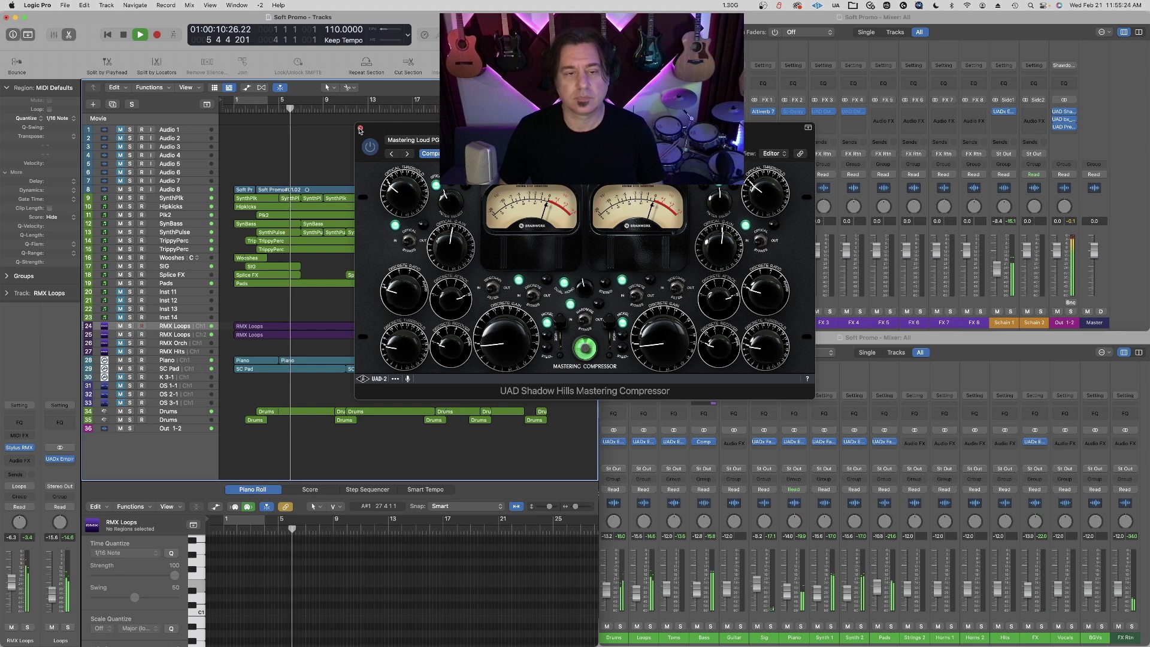
pyautogui.click(360, 130)
pyautogui.press('space')
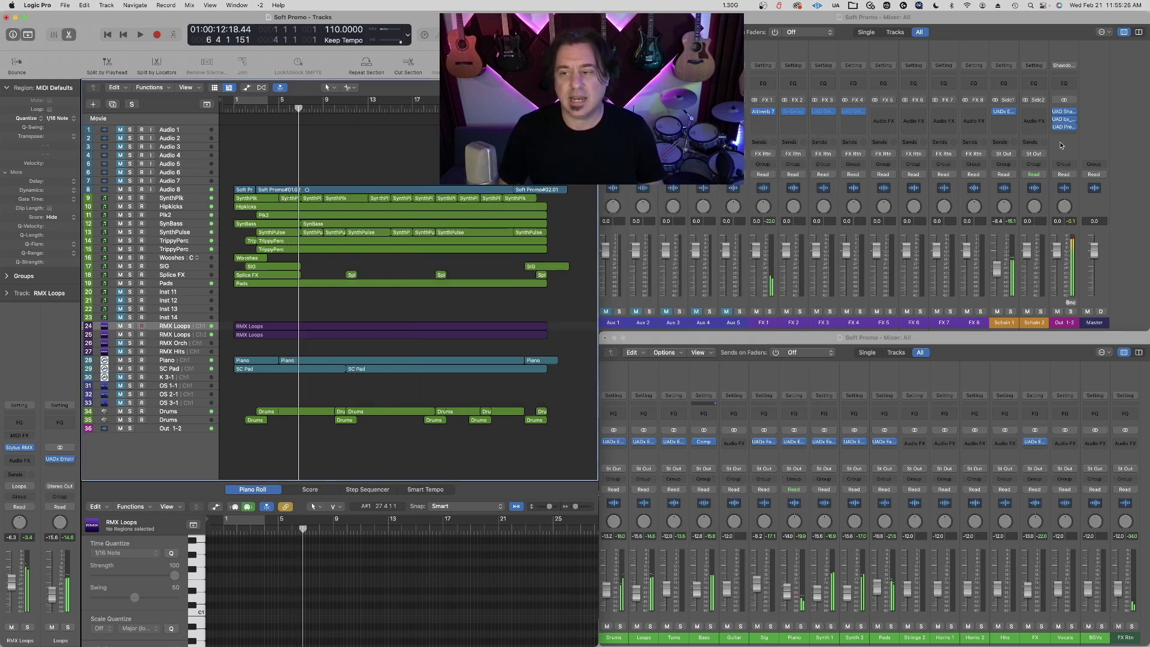
# - Open the bx_digital V3 mix EQ on Out 1-2, move its window clear of the tracks and play the mix from the start
pyautogui.click(1066, 120)
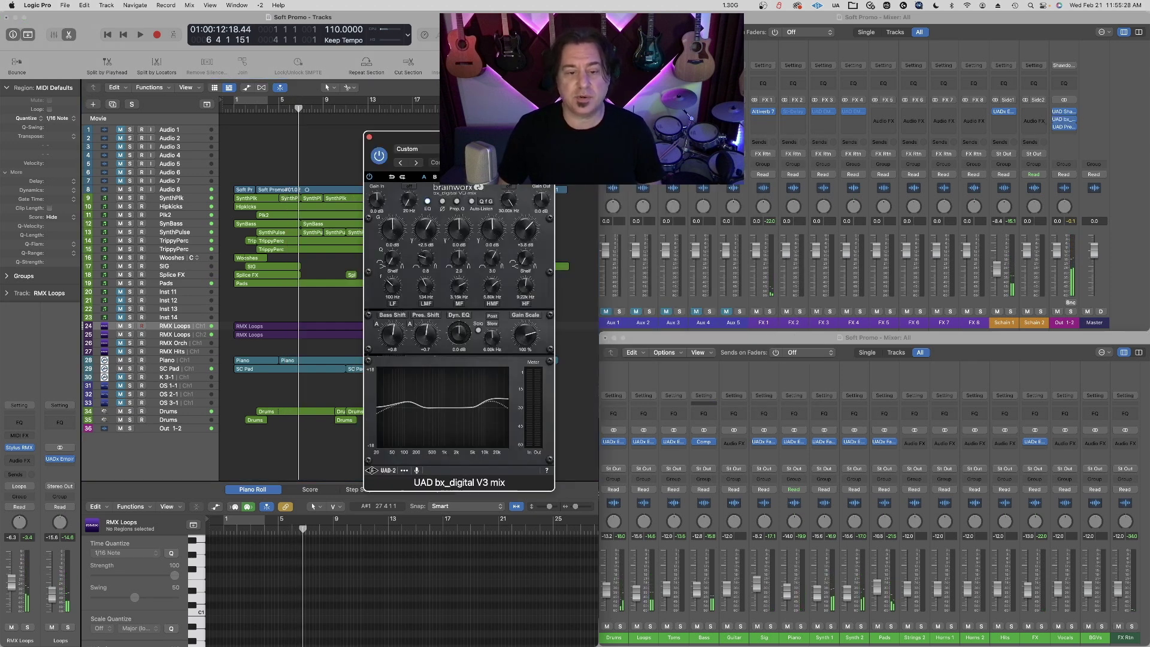
pyautogui.click(452, 149)
pyautogui.click(497, 137)
pyautogui.moveTo(497, 137); pyautogui.dragTo(639, 147)
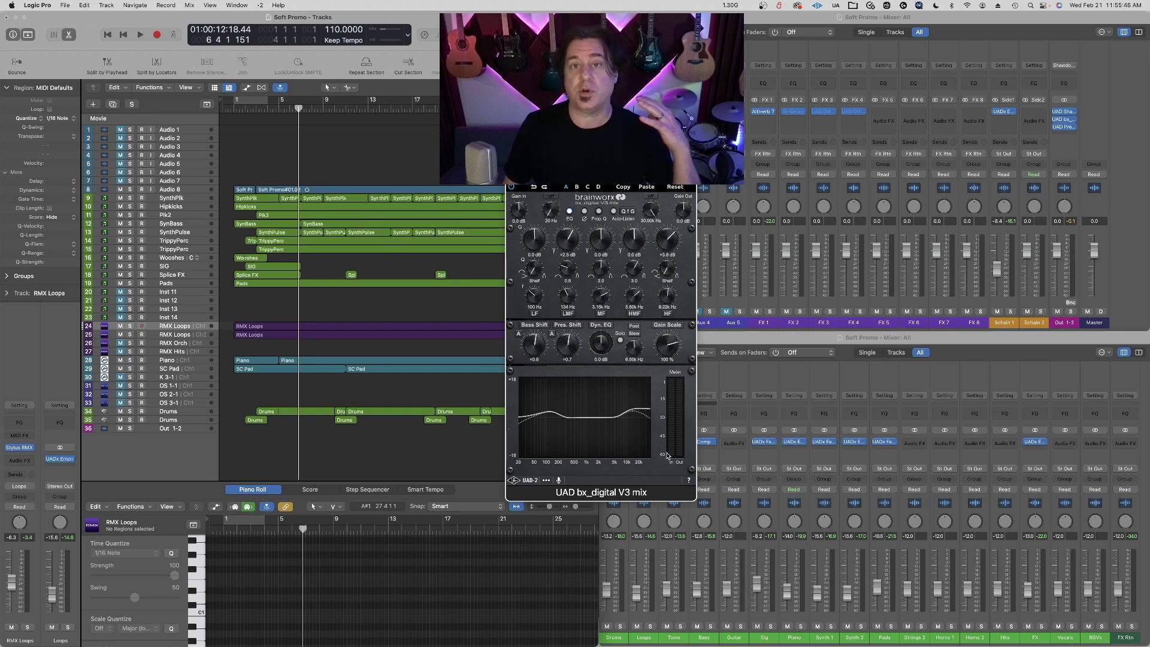
pyautogui.press('Return')
pyautogui.press('space')
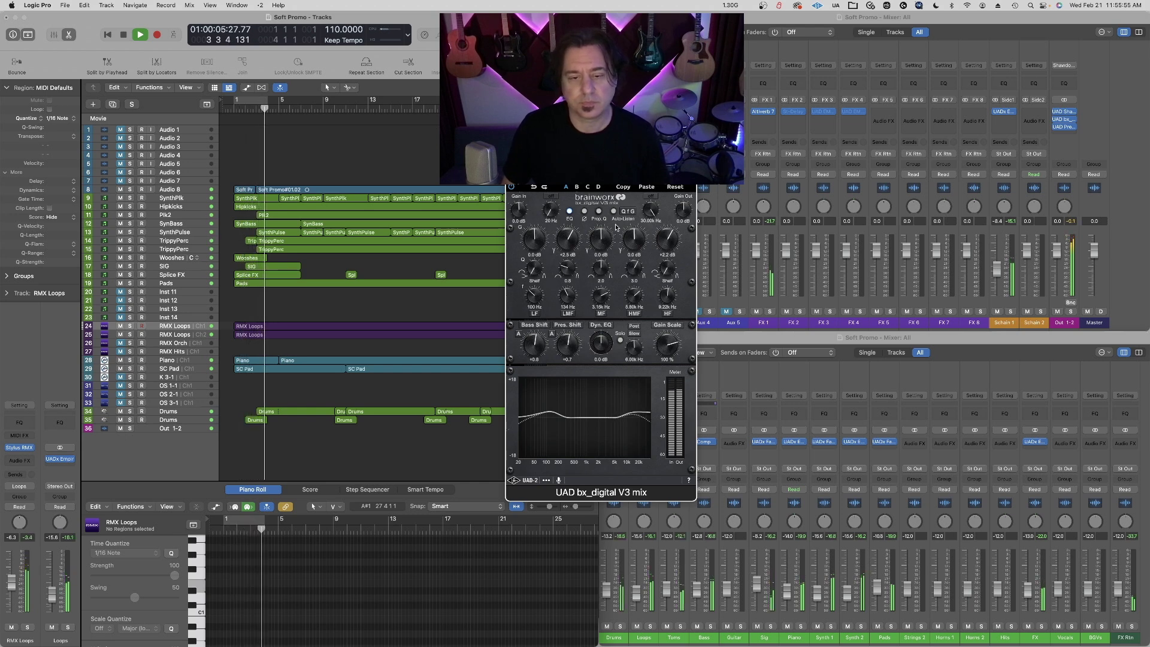
# - Turn on Auto-Listen in the bx_digital EQ, set the LMF band to 67 Hz with less gain, and close the plug-in
pyautogui.click(613, 211)
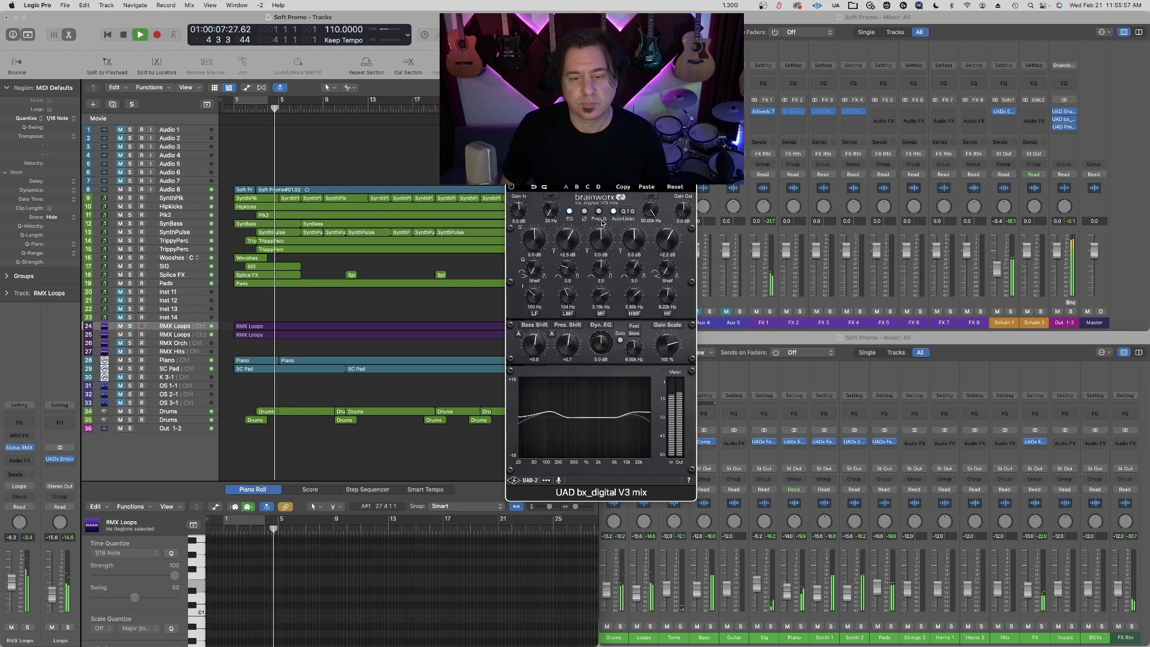
pyautogui.moveTo(567, 293); pyautogui.dragTo(570, 306)
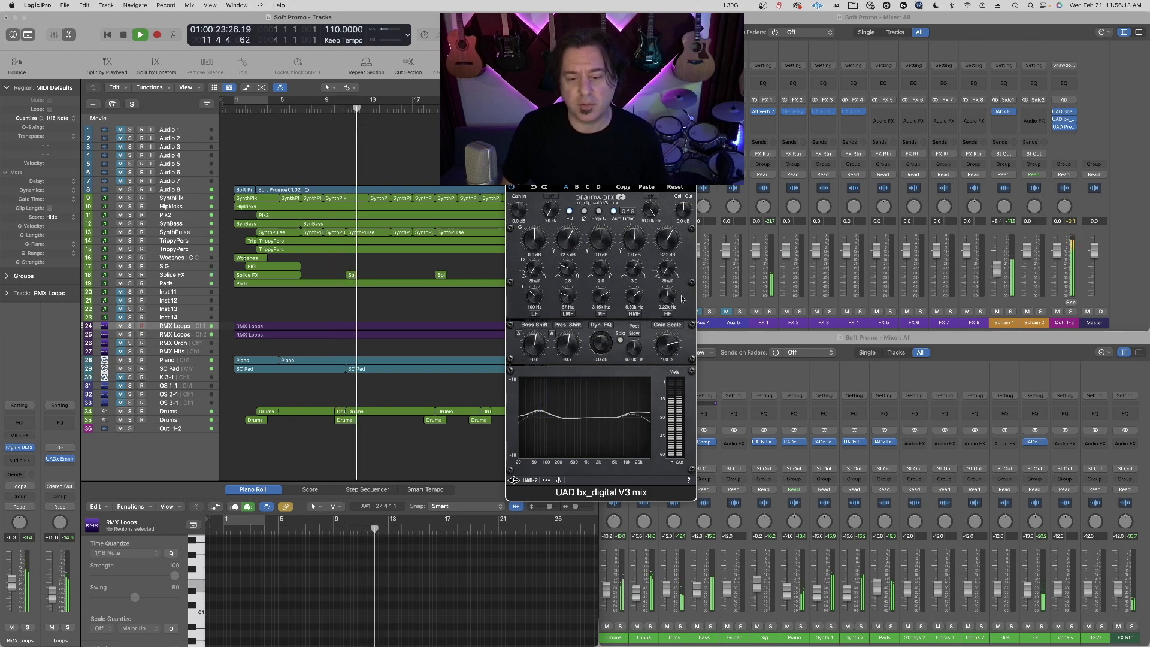
pyautogui.moveTo(567, 243); pyautogui.dragTo(567, 250)
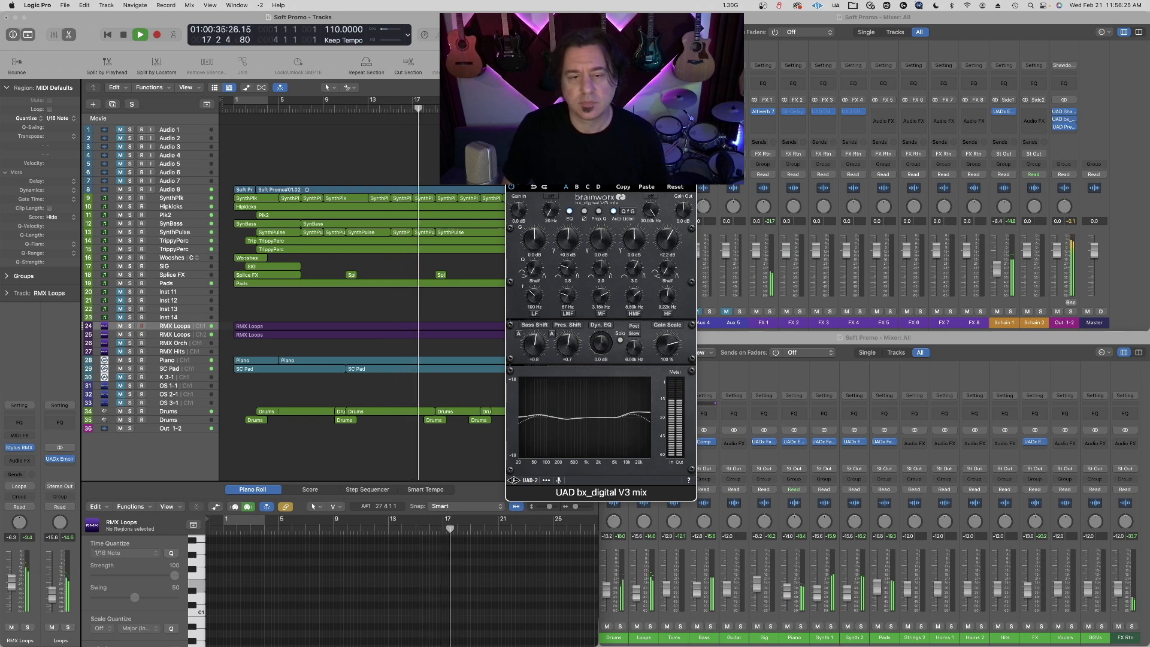
pyautogui.press('super+w')
pyautogui.press('Return')
pyautogui.press('space')
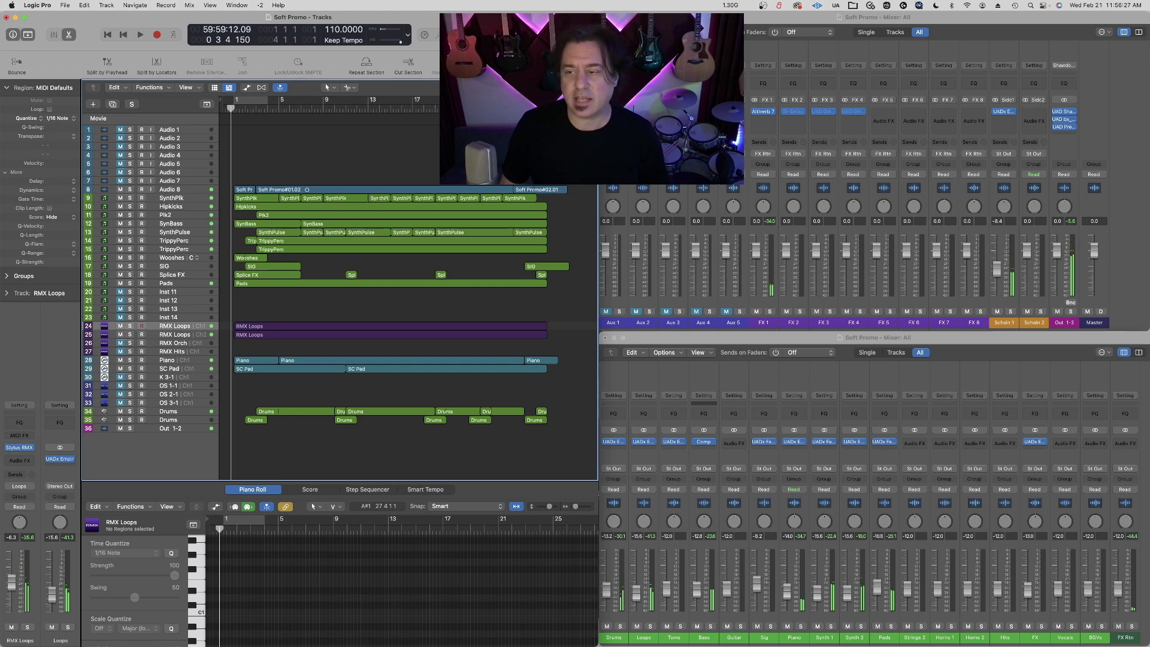
# - Open the UAD Precision Maximizer on Out 1-2 and play the opening bars of the mix through it
pyautogui.click(1066, 127)
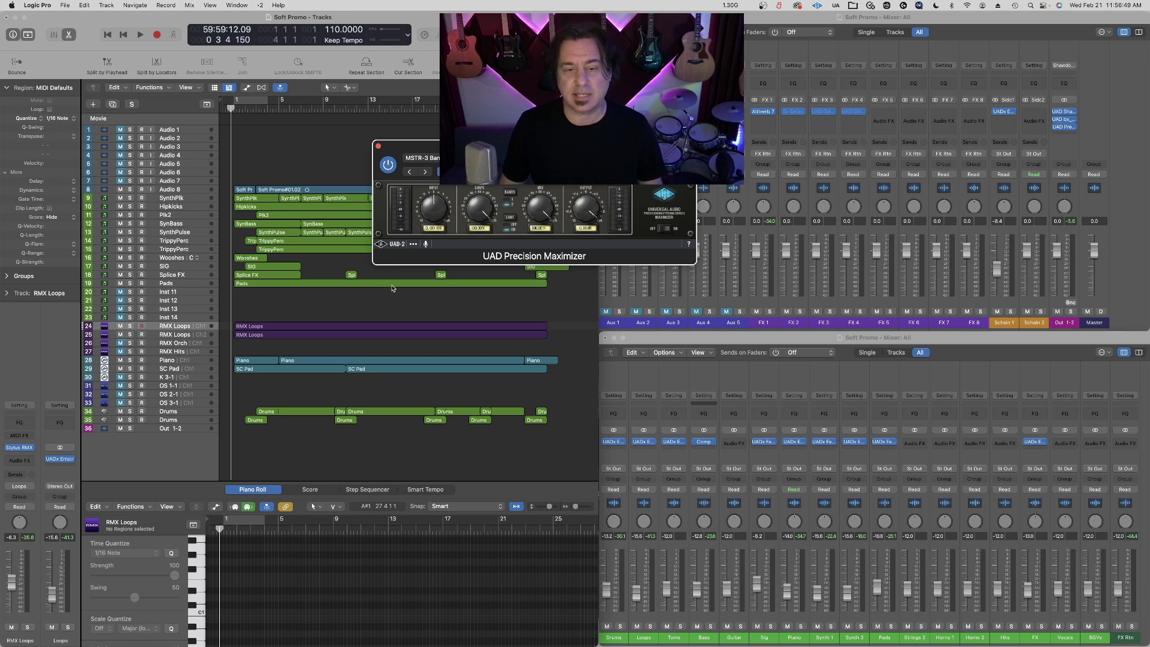
pyautogui.press('space')
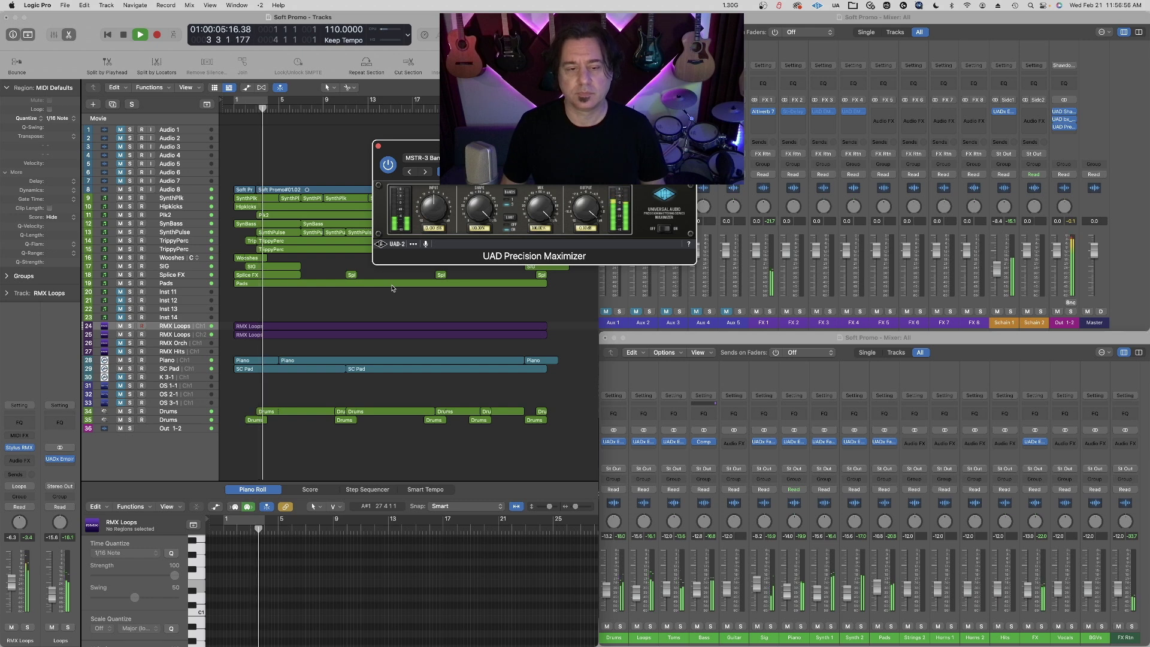
pyautogui.press('space')
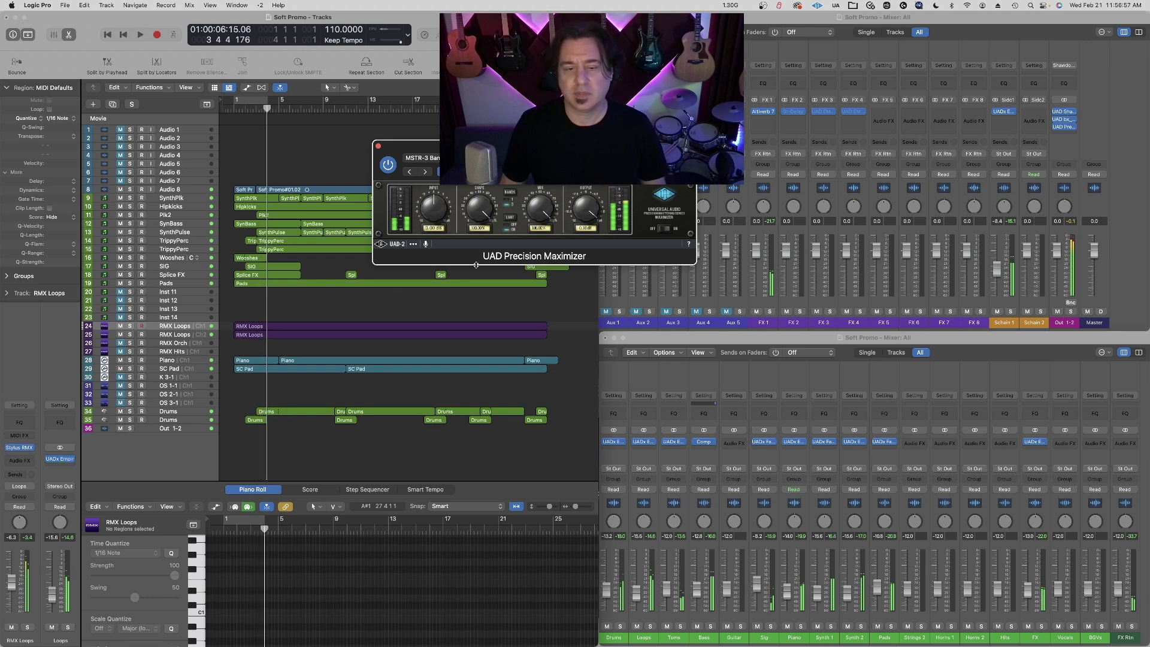
# - Close the Precision Maximizer, bypass the three mastering plug-ins on Out 1-2 and play the opening of the mix without them
pyautogui.click(377, 145)
pyautogui.moveTo(1054, 121)
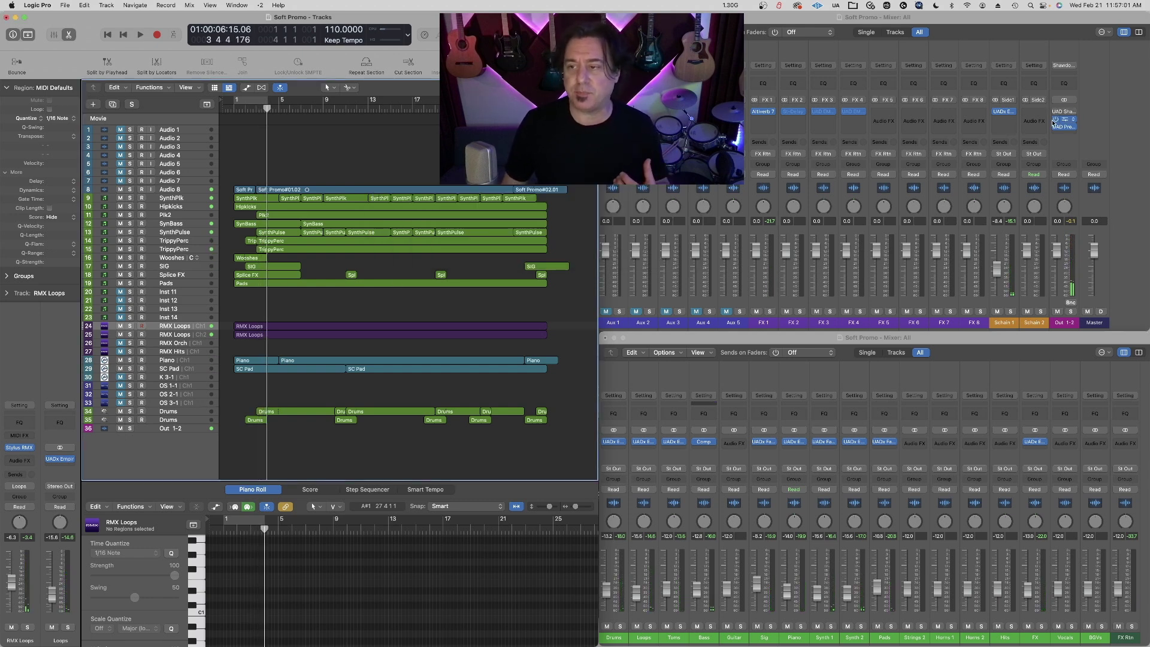
pyautogui.press('Return')
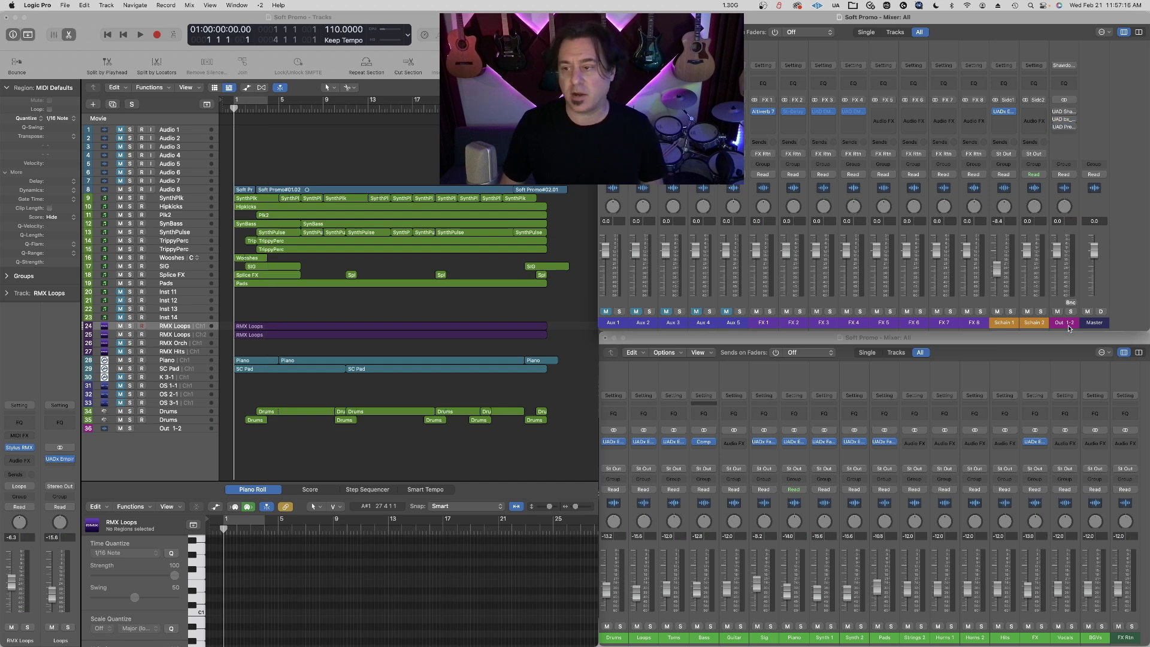
pyautogui.press('space')
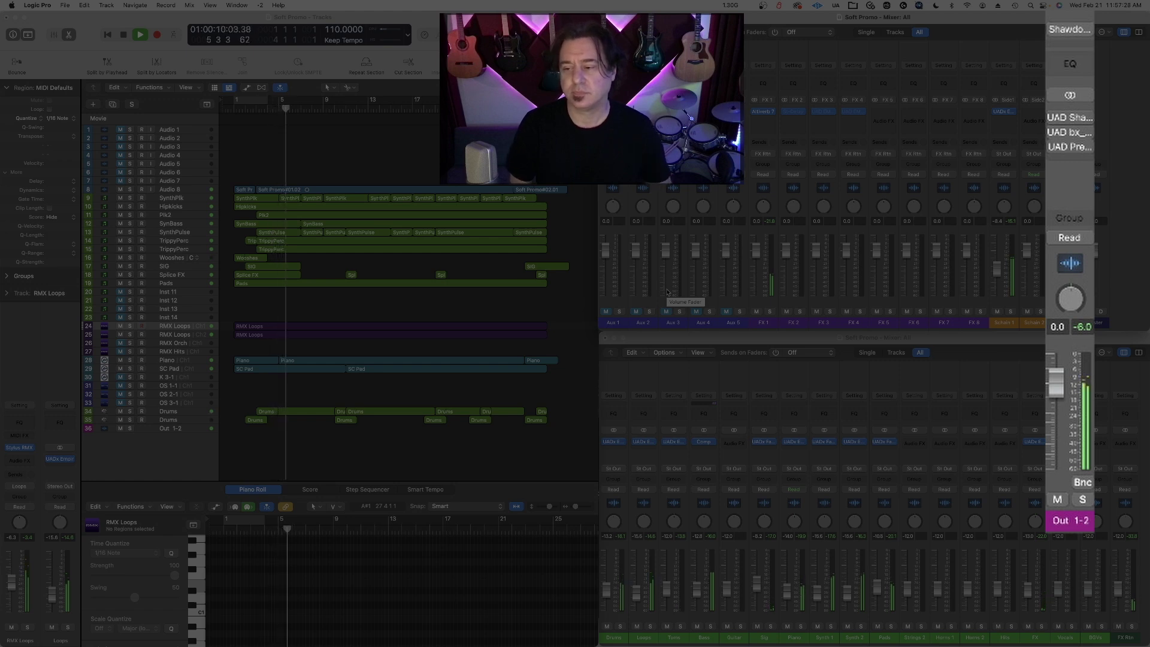
pyautogui.press('space')
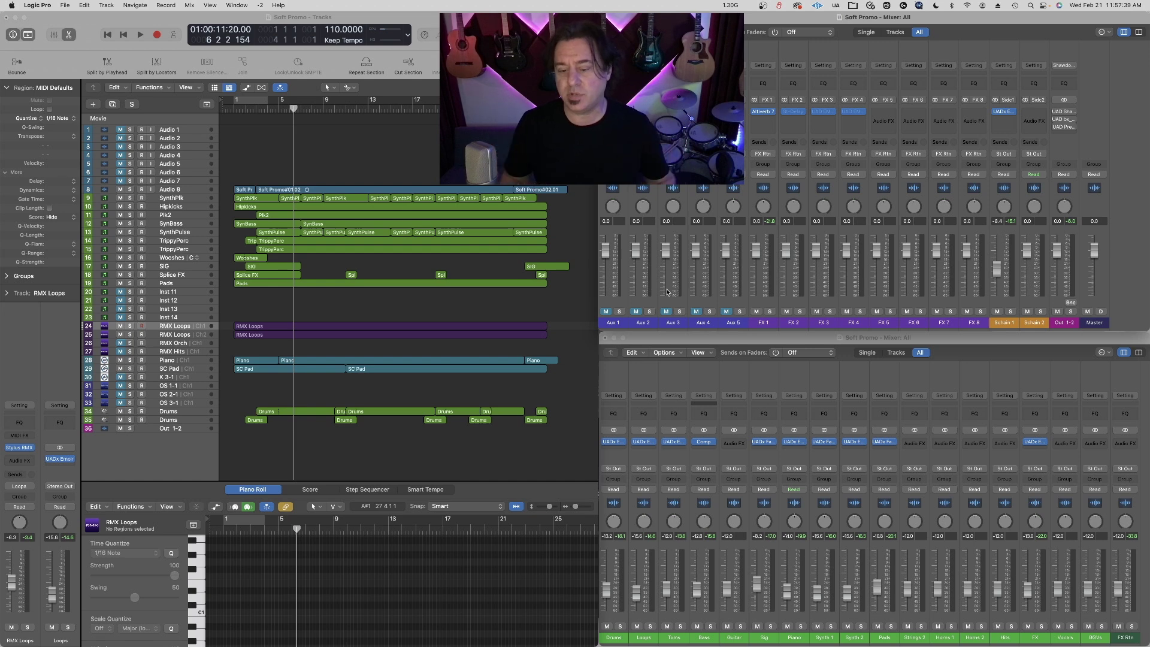
# - Raise the faders of the Drums-to-Bass, Sig-to-Pads, FX, Schain 1 and FX Rtn strips together by 2 dB
pyautogui.moveTo(617, 641); pyautogui.dragTo(703, 640)
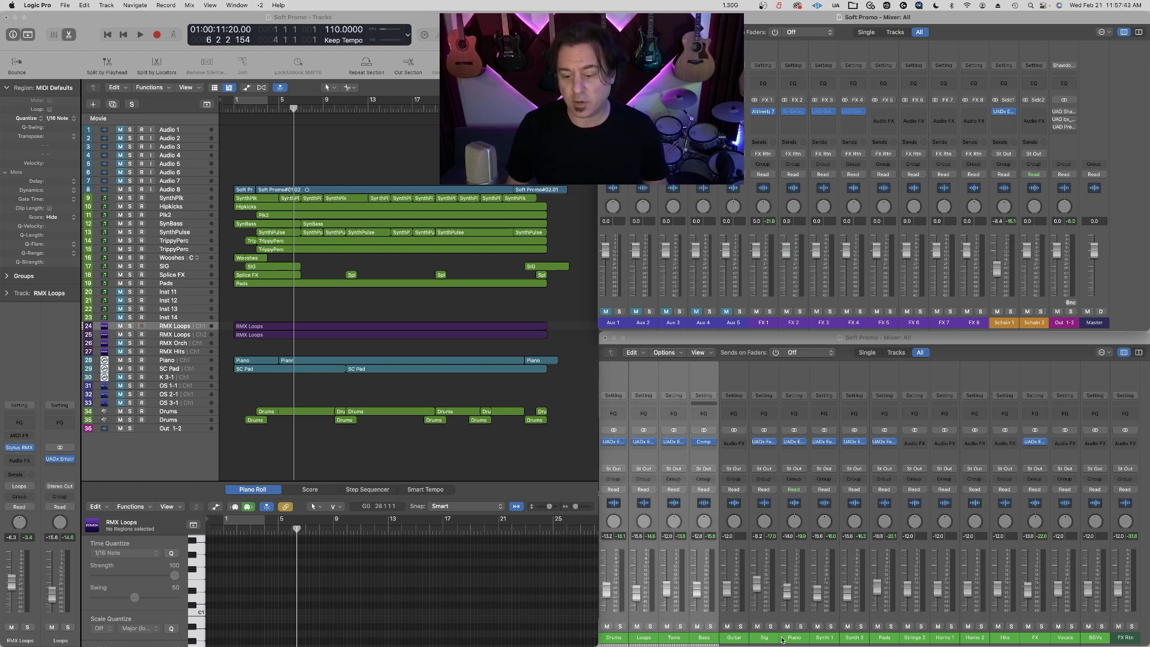
pyautogui.moveTo(776, 639); pyautogui.dragTo(779, 640)
pyautogui.moveTo(778, 639); pyautogui.dragTo(799, 640)
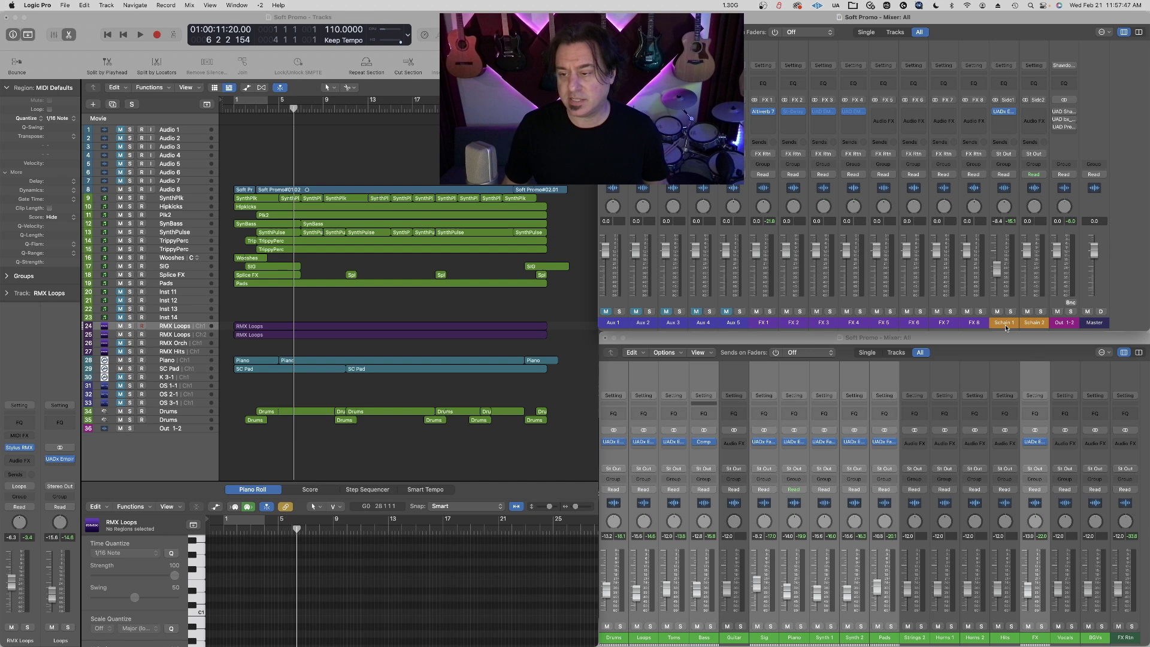
pyautogui.click(1003, 323)
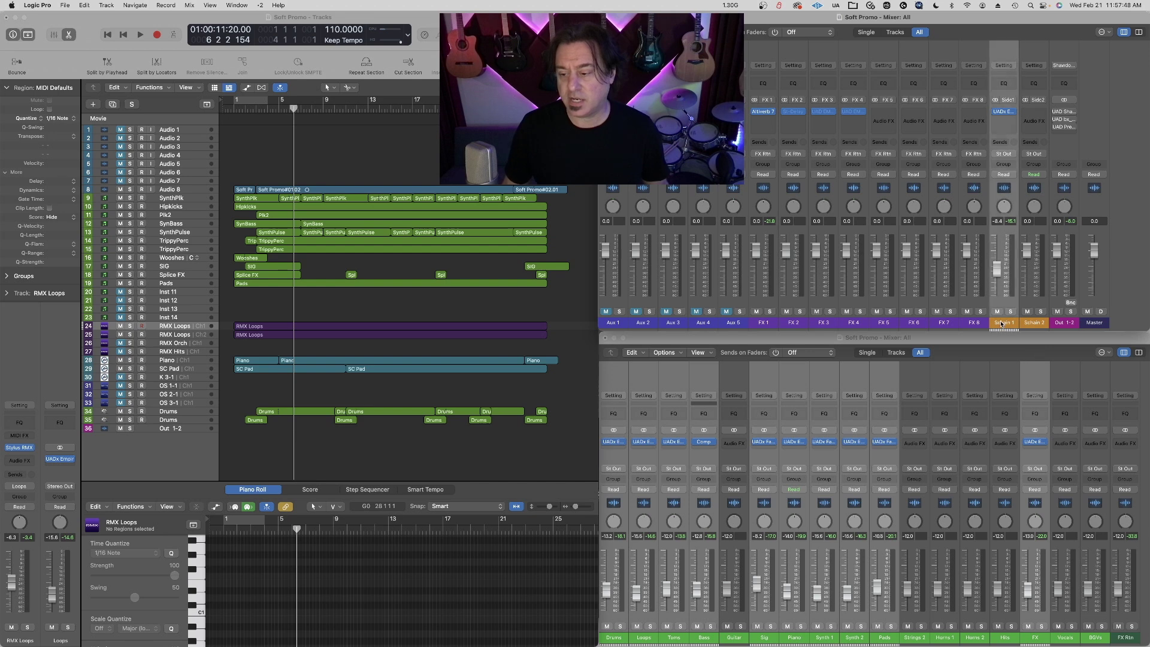
pyautogui.click(1125, 638)
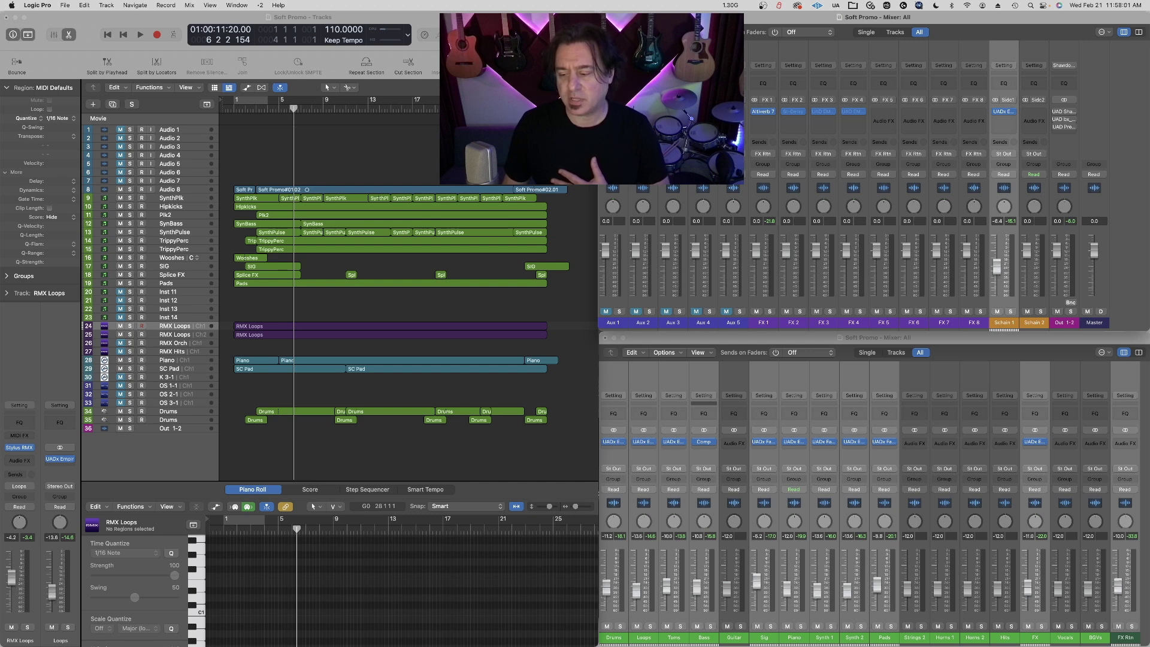
pyautogui.click(1122, 582)
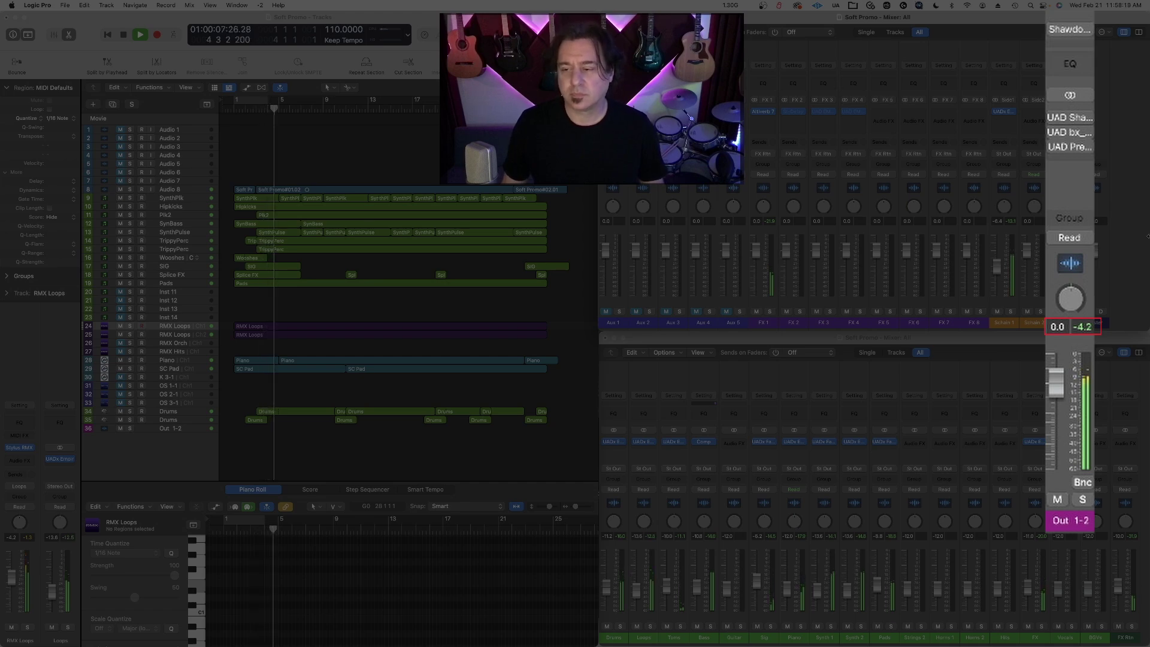
# - Stop playback, turn the three Out 1-2 mastering plug-ins back on and play the raised mix through them from the start
pyautogui.press('space')
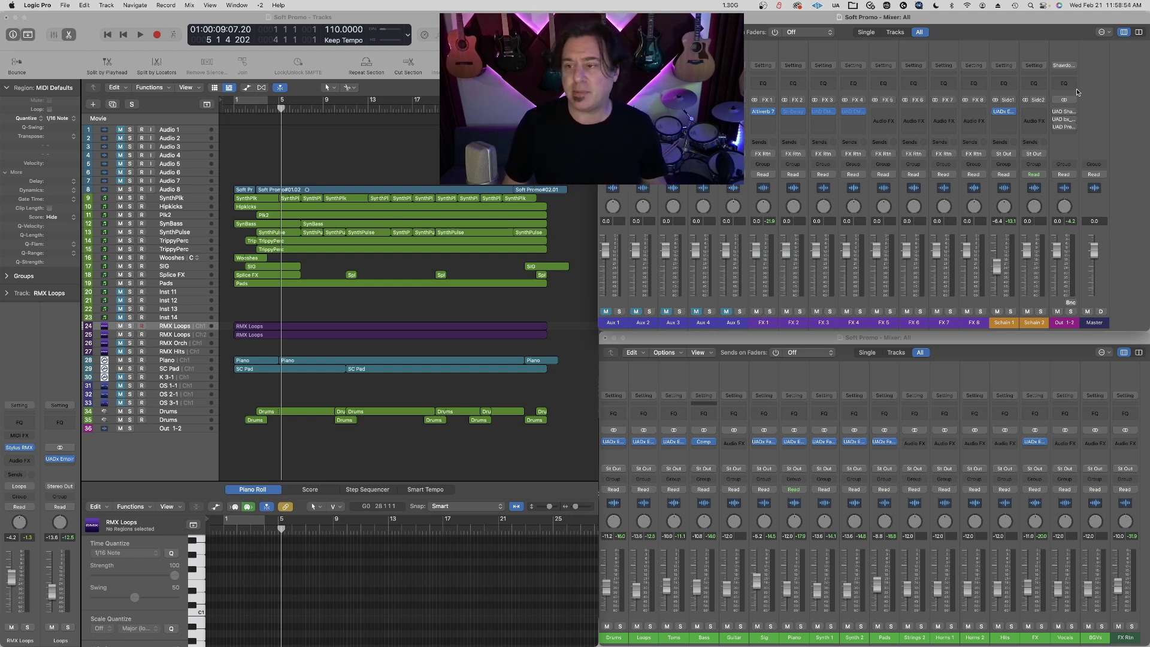
pyautogui.press('space')
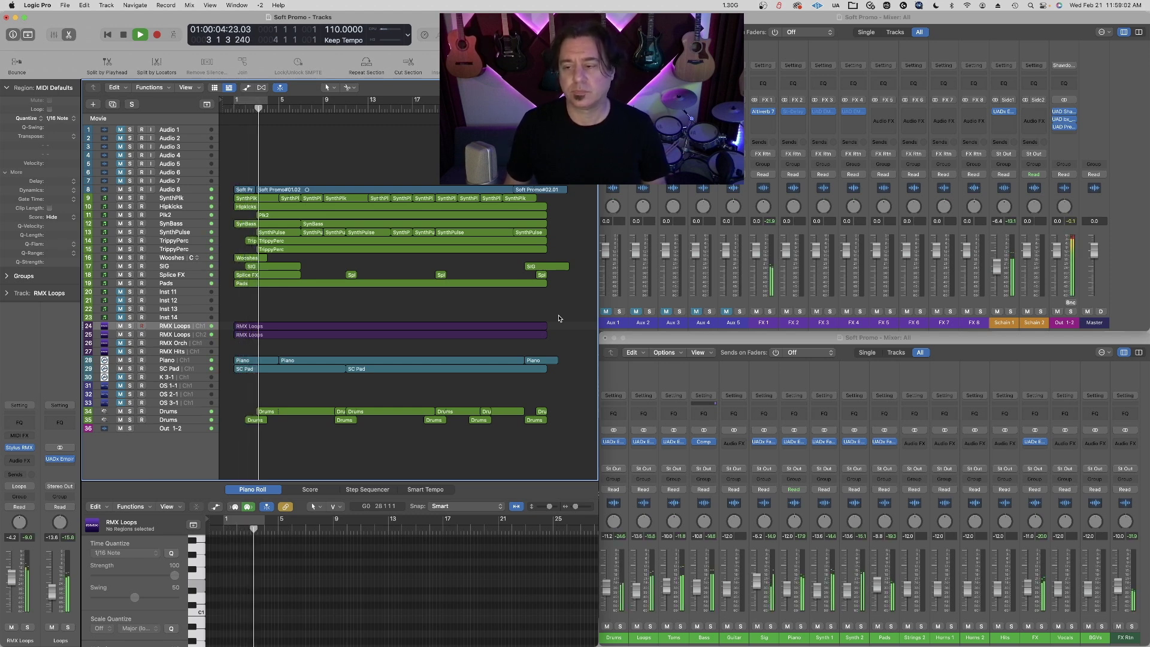
pyautogui.press('space')
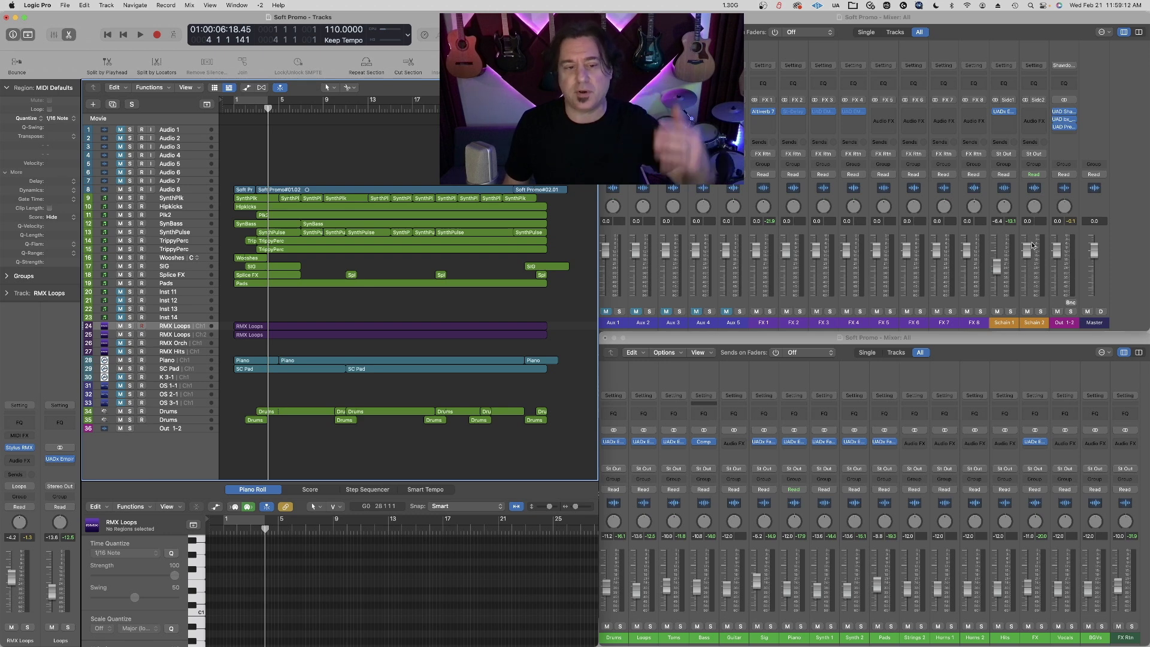
pyautogui.press('Return')
pyautogui.press('space')
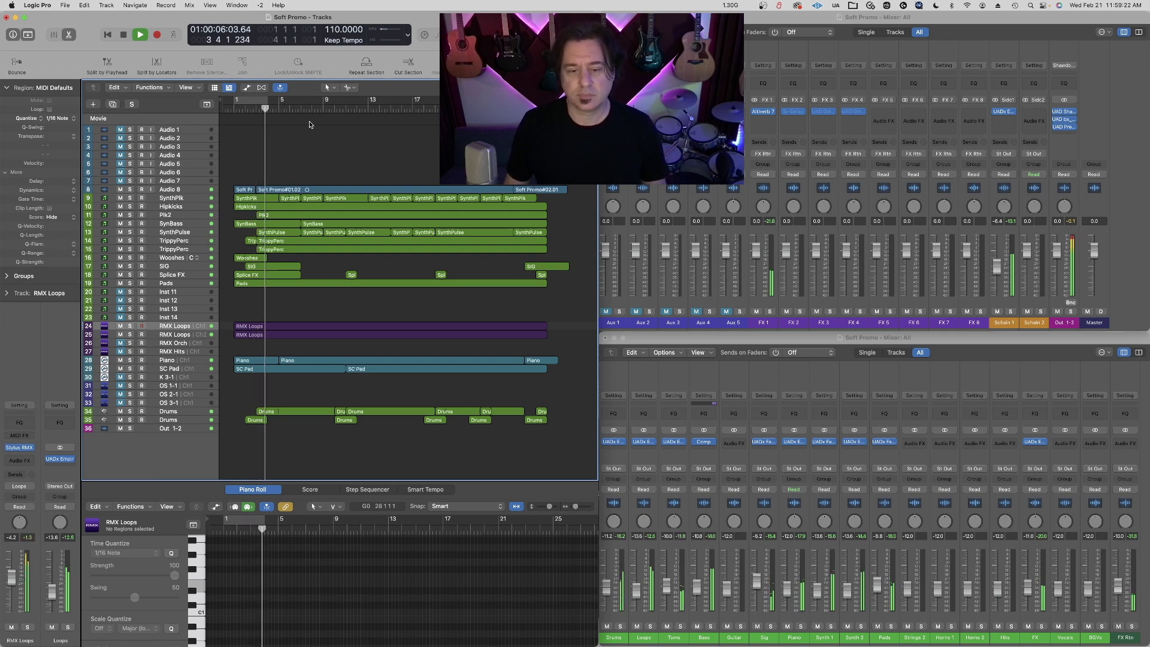
pyautogui.press('space')
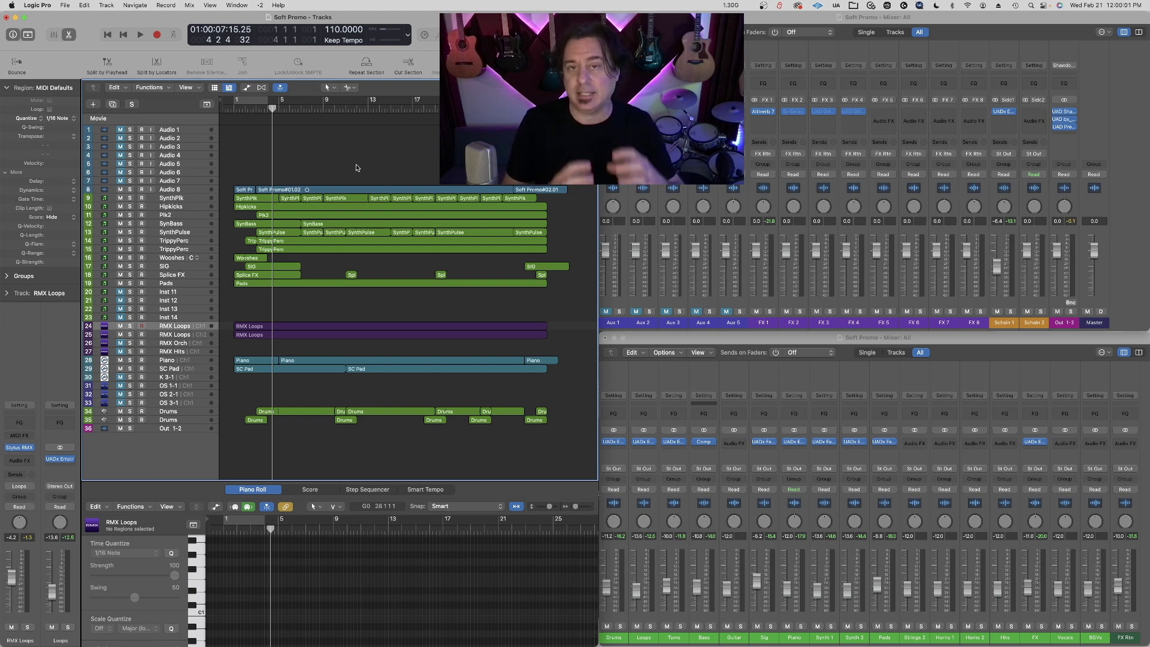
# - Play the mix from the start, solo the Pads bus to hear it alone and stop playback
pyautogui.press('Return')
pyautogui.press('space')
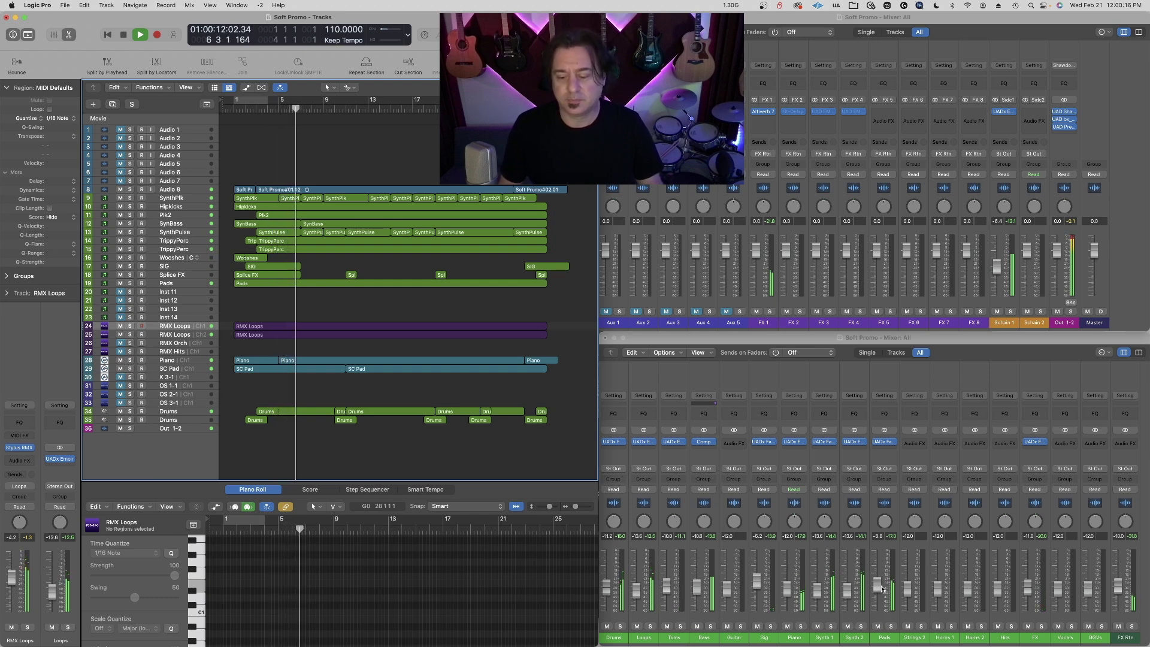
pyautogui.click(891, 626)
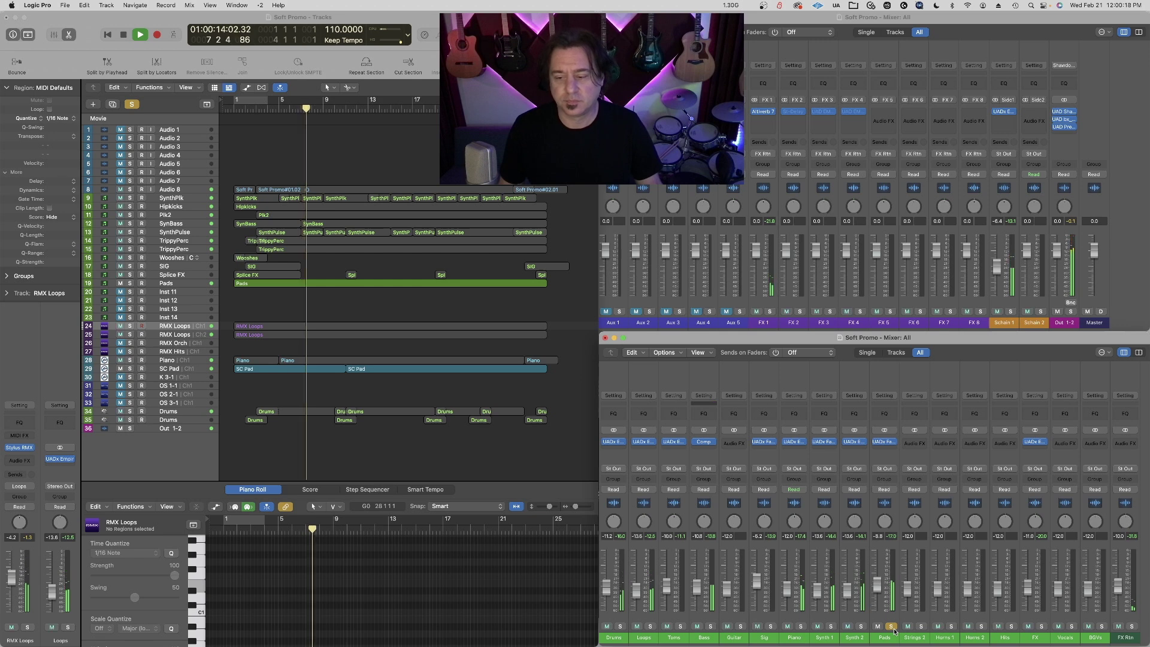
pyautogui.press('space')
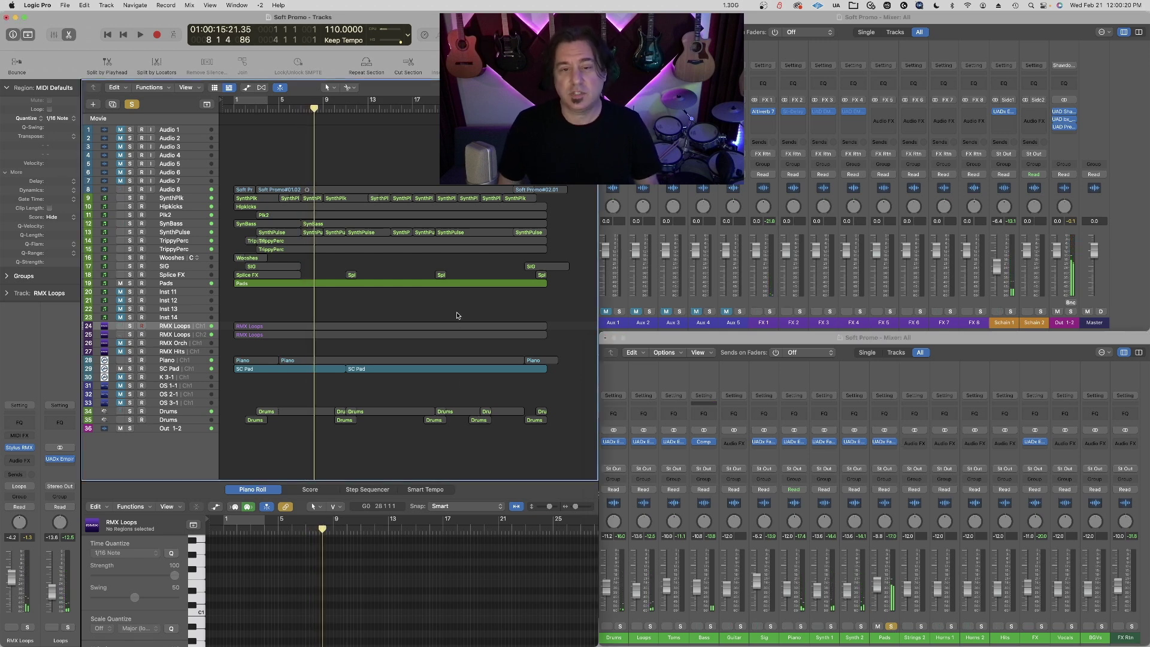
# - Replace the Pads bus compressor with the UADx Empirical Labs Distressor and filter its presets to the Aggressive type
pyautogui.click(890, 443)
pyautogui.click(1005, 434)
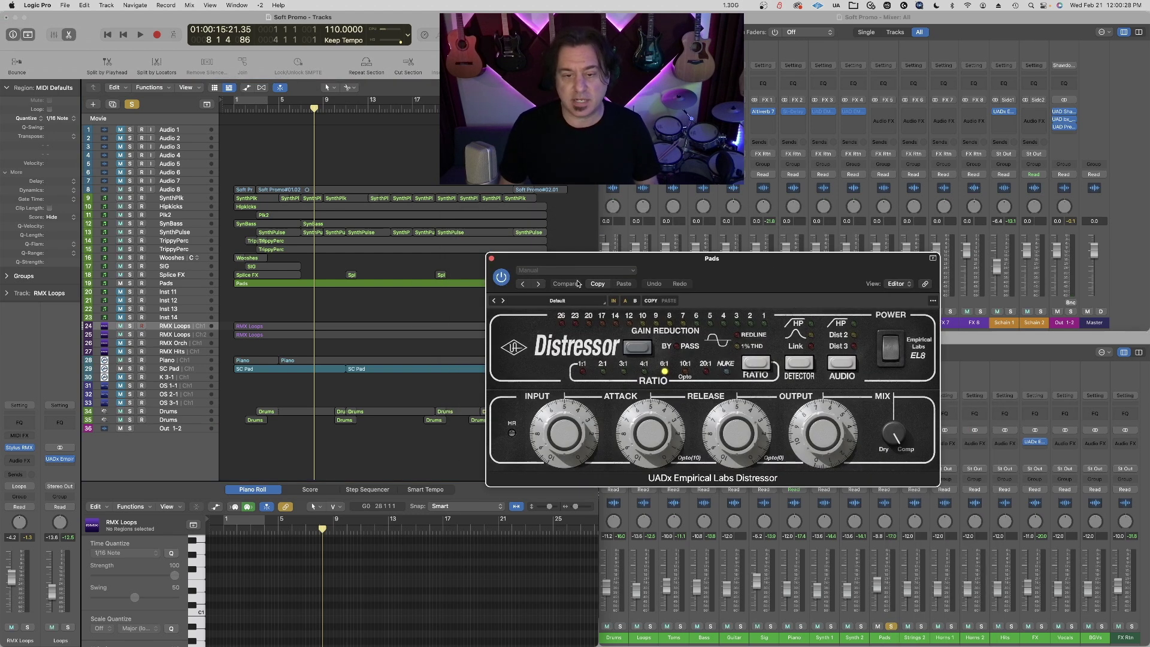
pyautogui.click(569, 300)
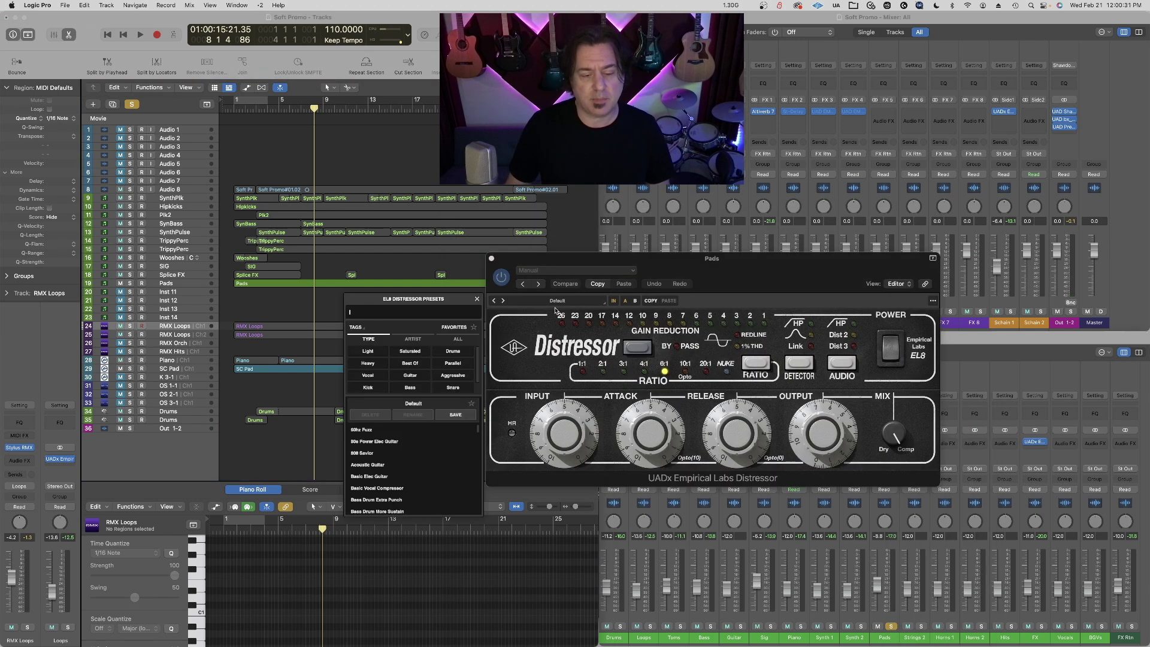
pyautogui.click(446, 376)
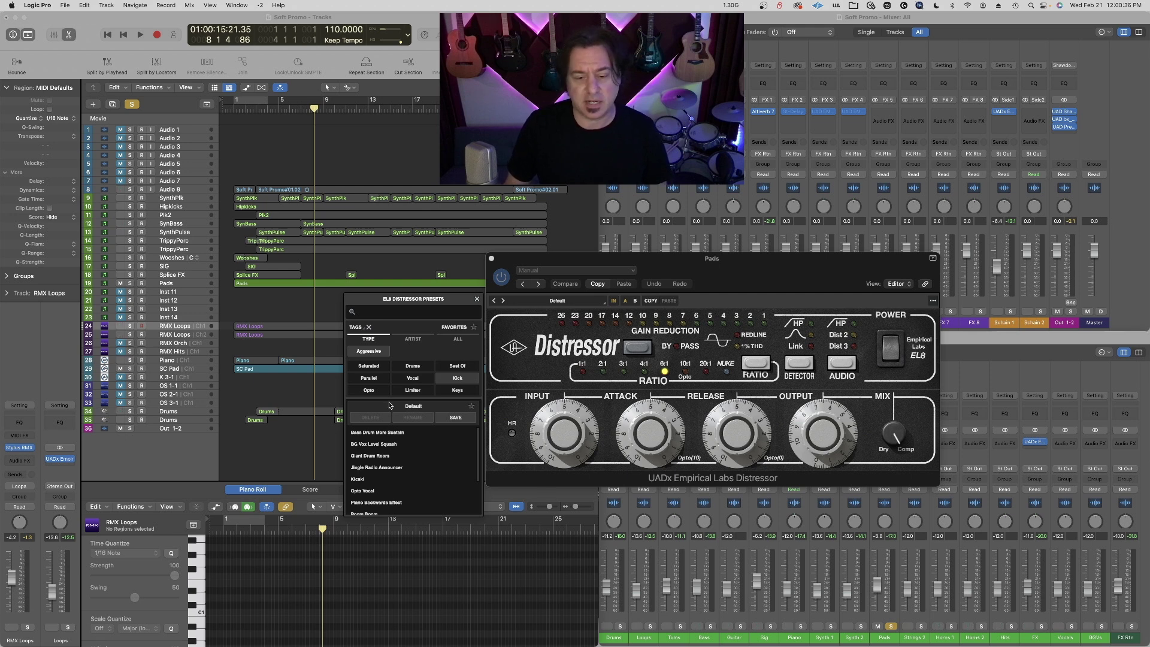
# - Audition the Distressor's aggressive presets on the soloed pads from the start, load Room Boom and close the plug-in
pyautogui.press('Return')
pyautogui.press('space')
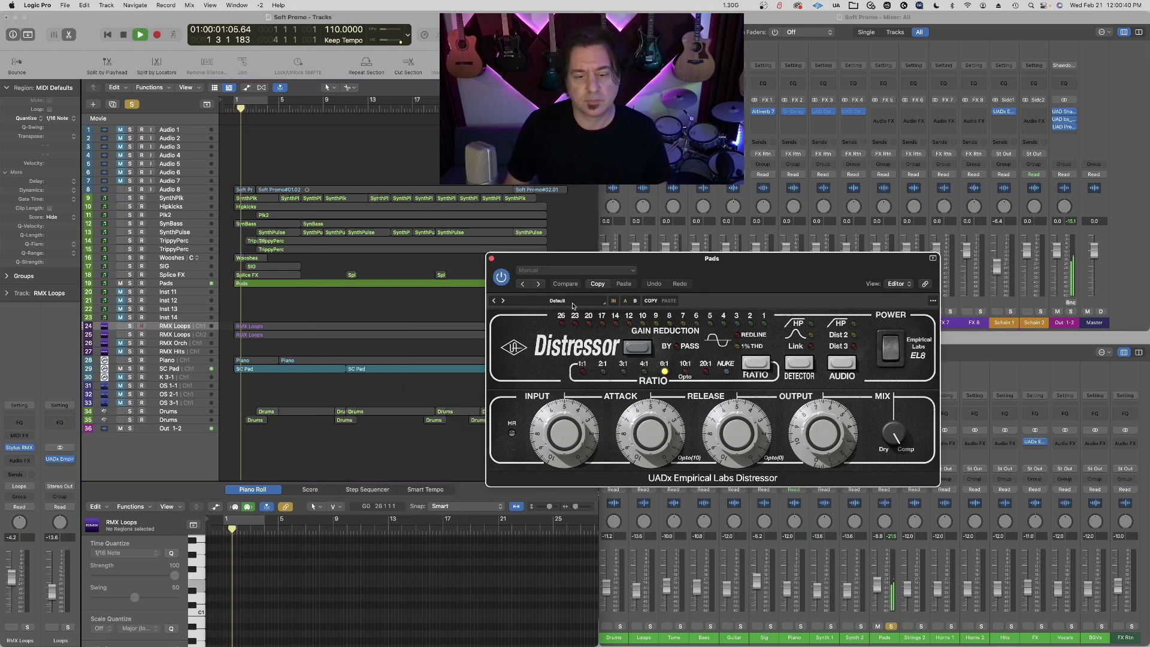
pyautogui.click(409, 433)
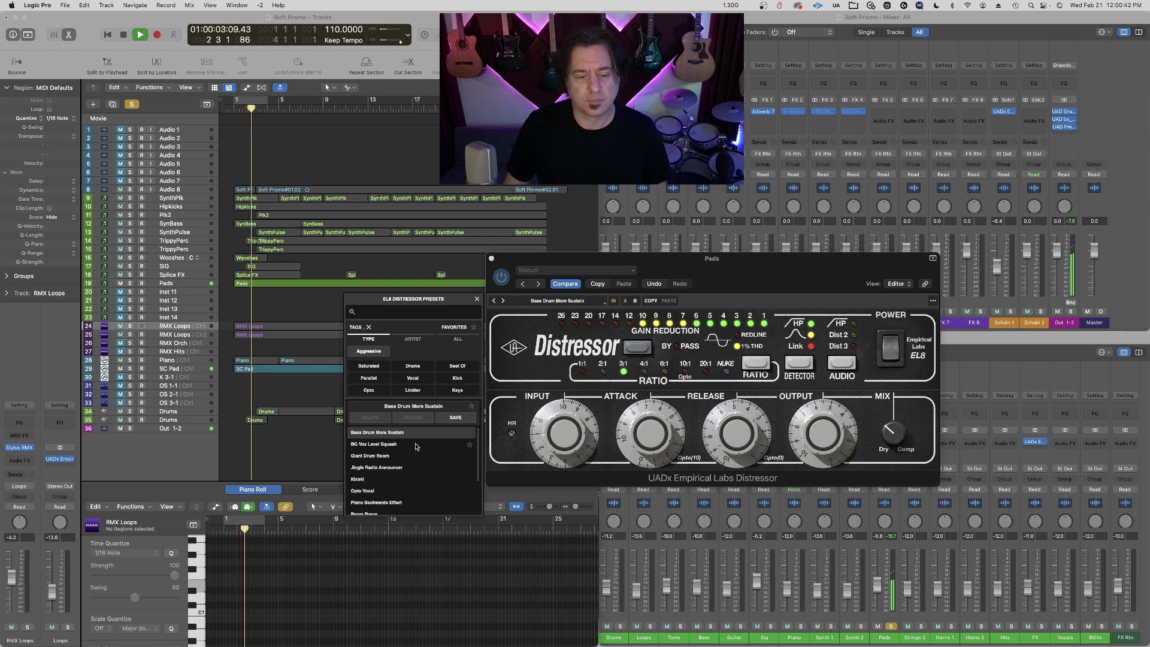
pyautogui.click(419, 456)
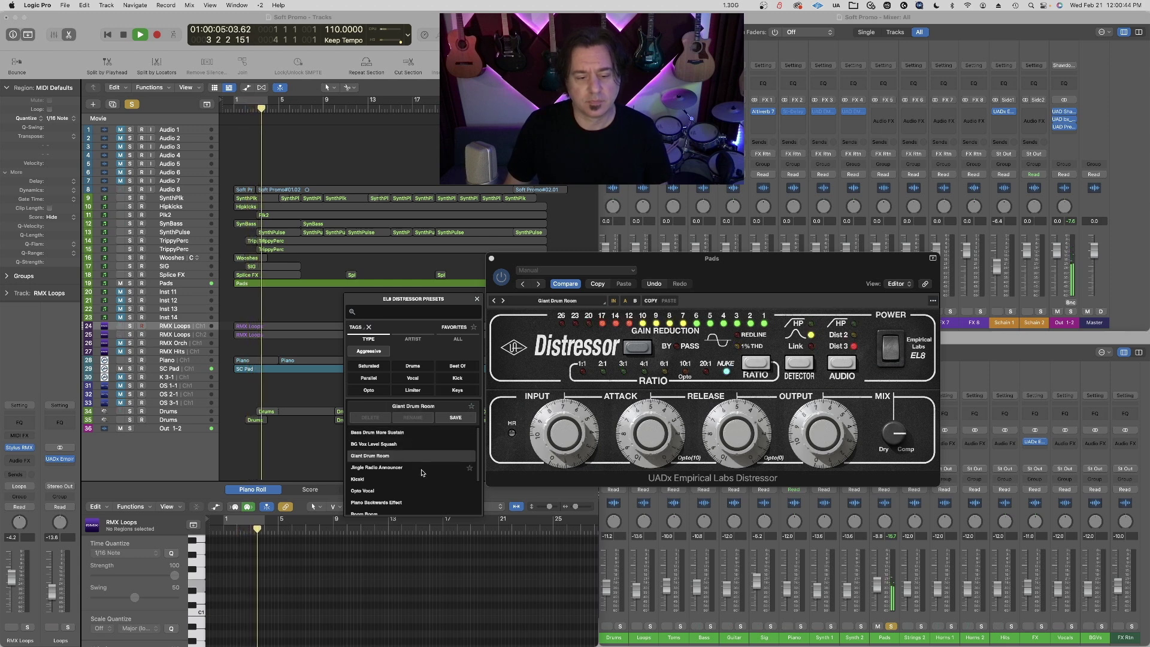
pyautogui.click(421, 470)
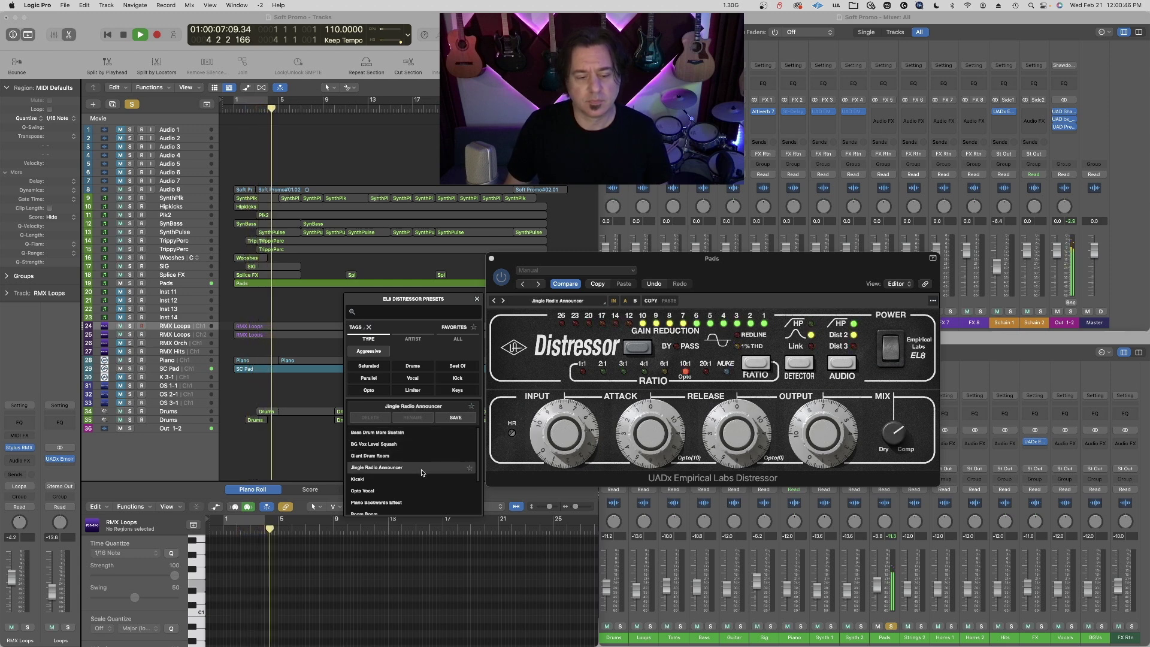
pyautogui.click(419, 479)
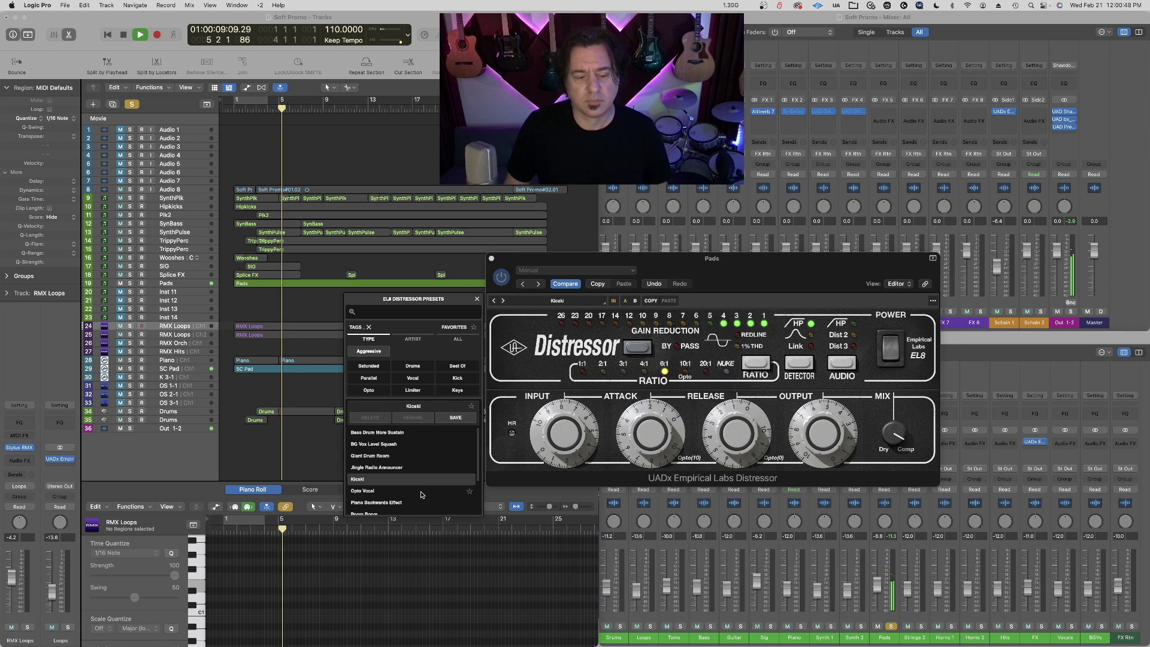
pyautogui.click(421, 491)
pyautogui.click(425, 502)
pyautogui.scroll(-1, 427, 500)
pyautogui.click(424, 493)
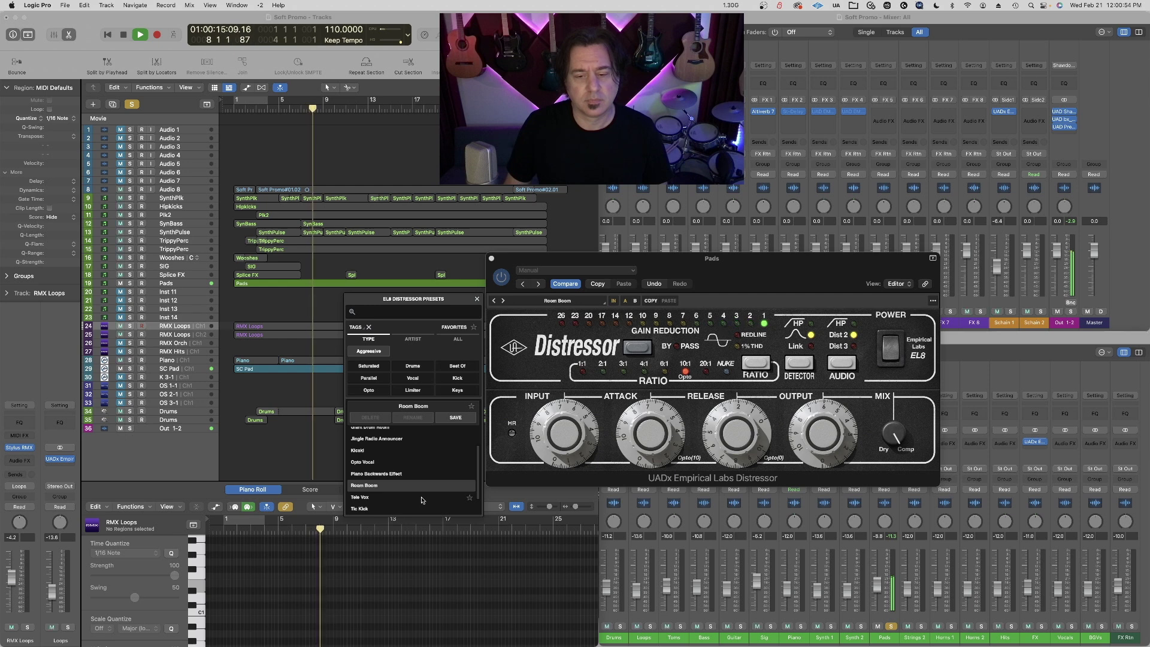
pyautogui.click(491, 258)
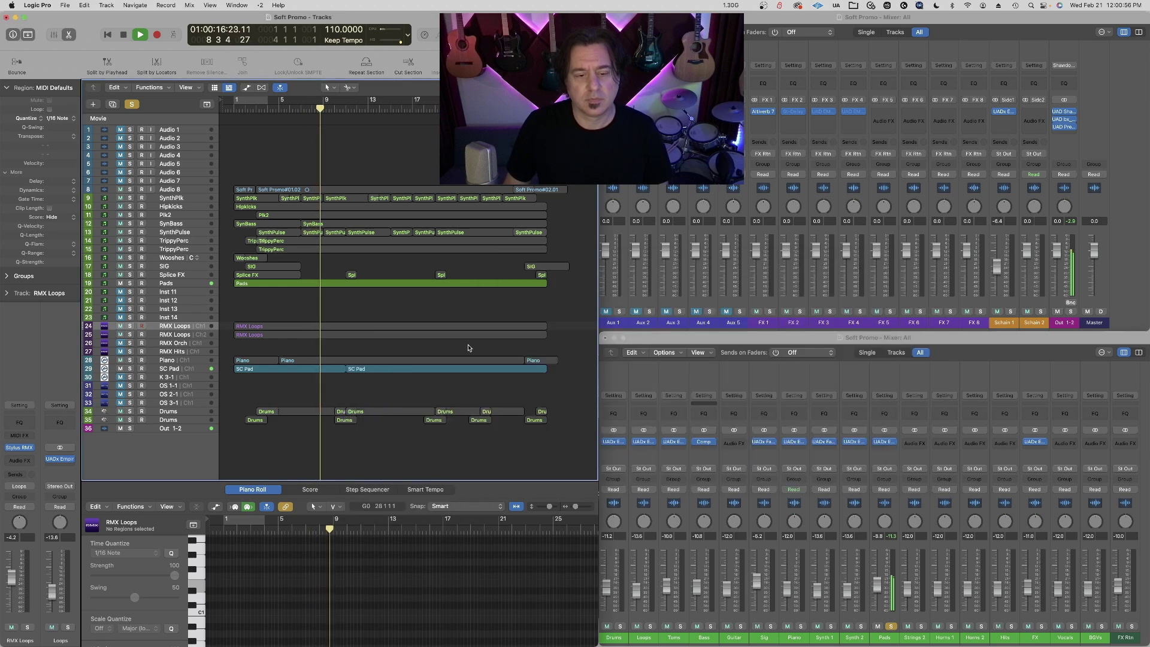
# - Unsolo the Pads bus and lower its fader slightly while playing the full mix from the start
pyautogui.click(892, 627)
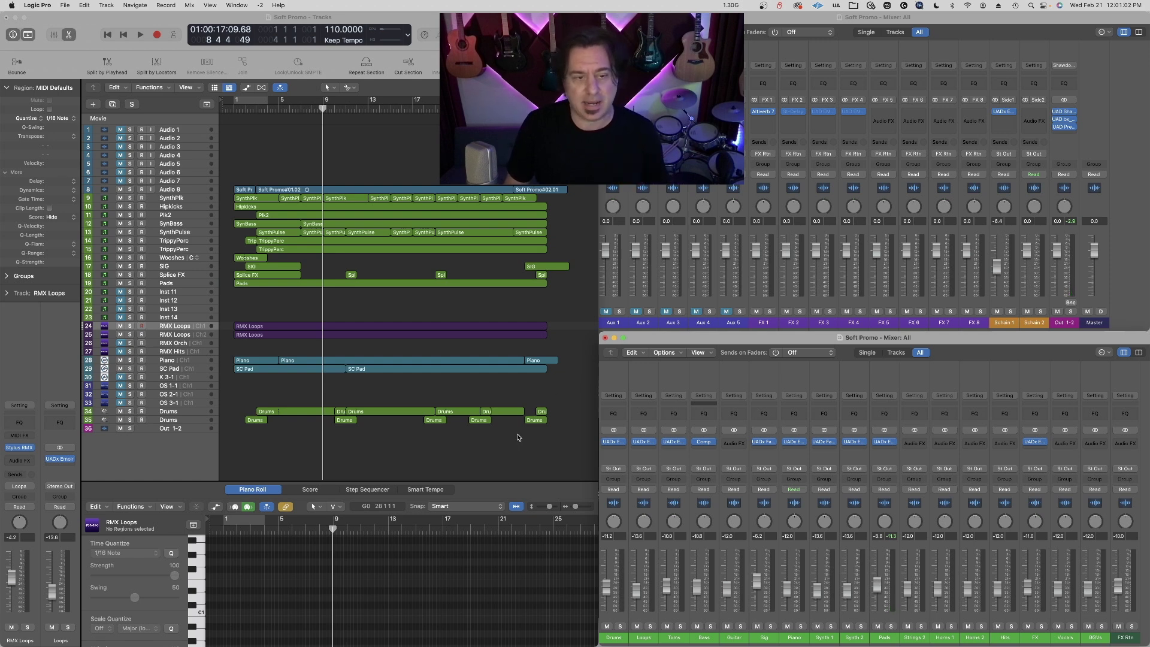
pyautogui.press('Return')
pyautogui.press('space')
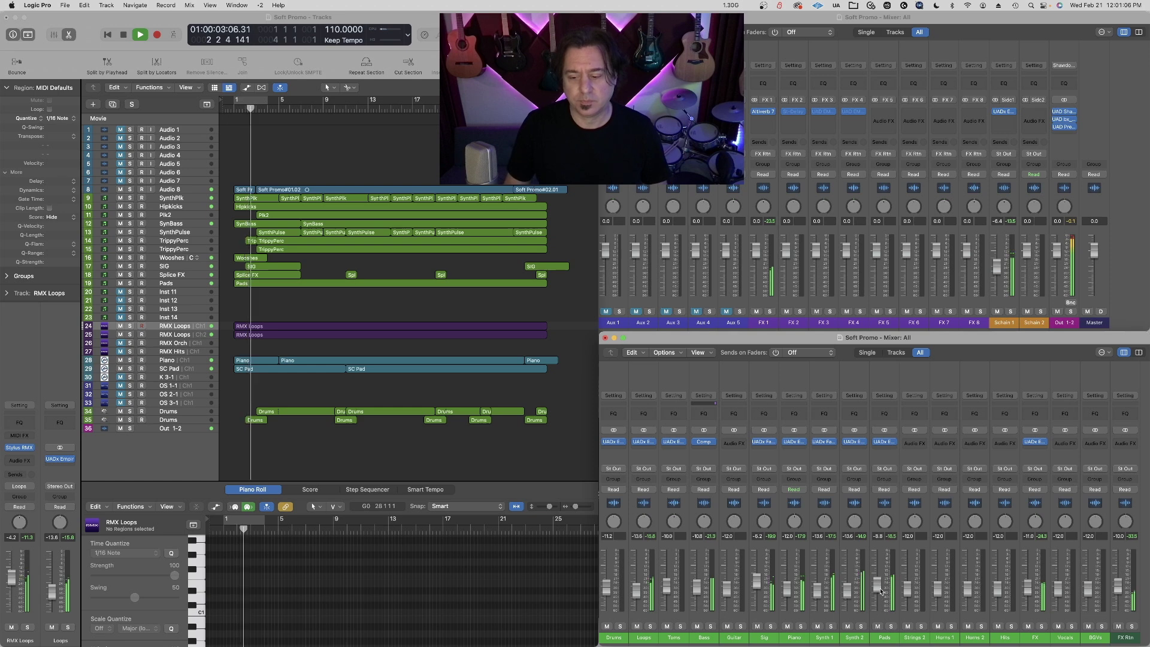
pyautogui.moveTo(879, 589); pyautogui.dragTo(879, 591)
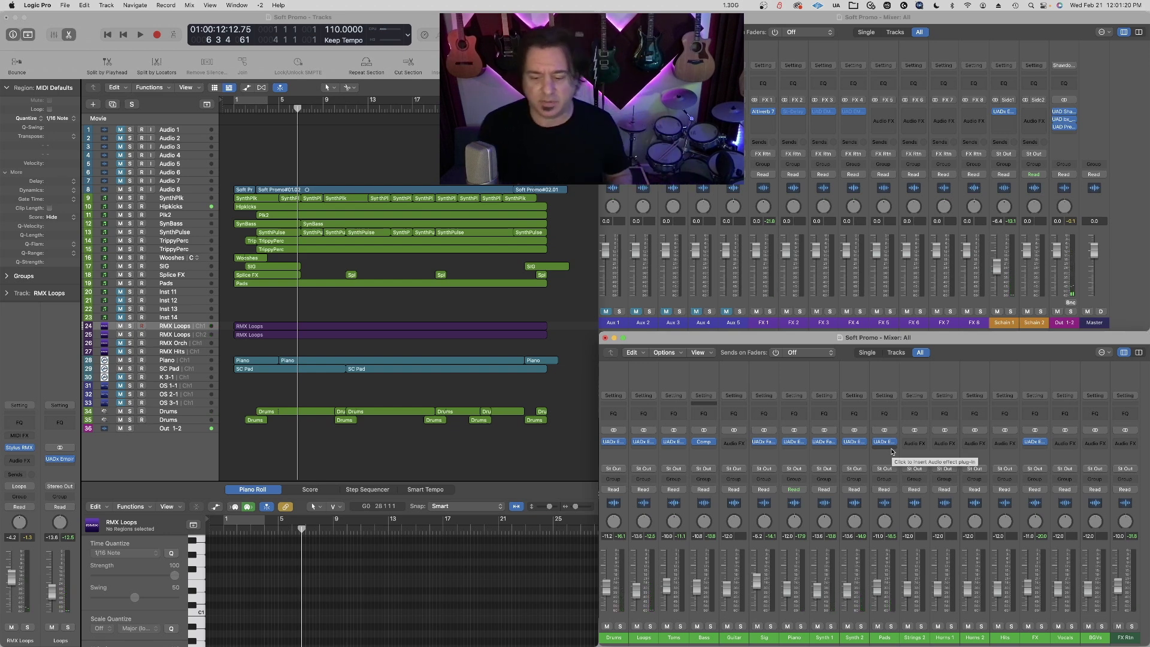
# - Insert a stereo UADx Hitsville EQ Mastering below the Distressor on the Pads bus
pyautogui.click(892, 451)
pyautogui.moveTo(897, 473)
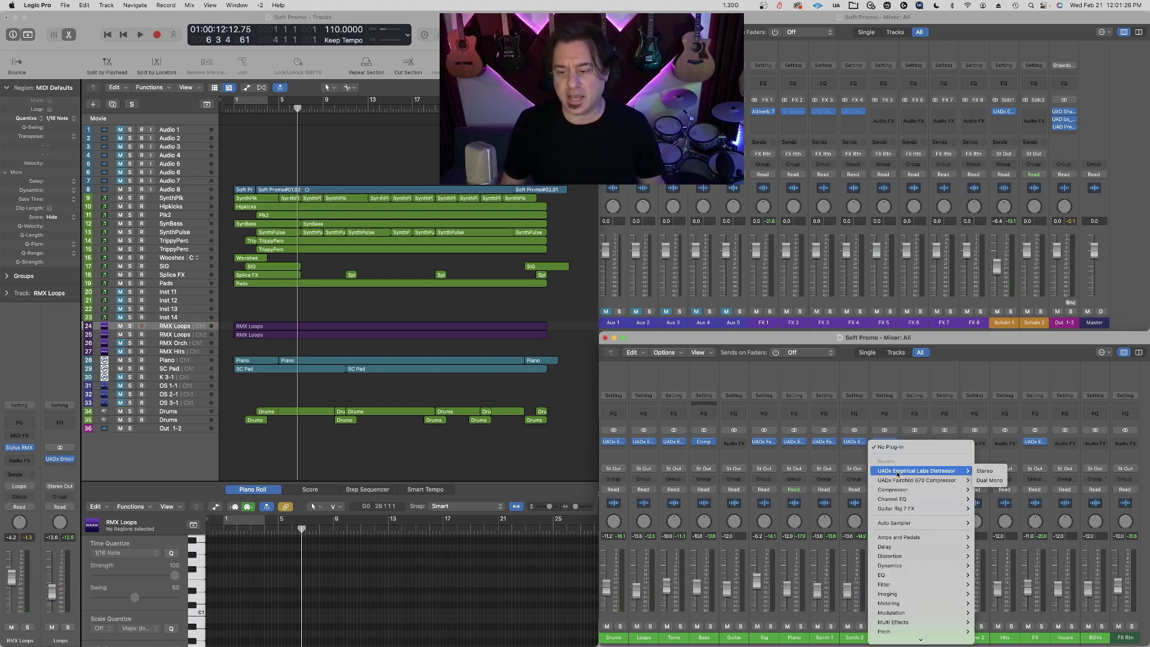
pyautogui.moveTo(923, 644)
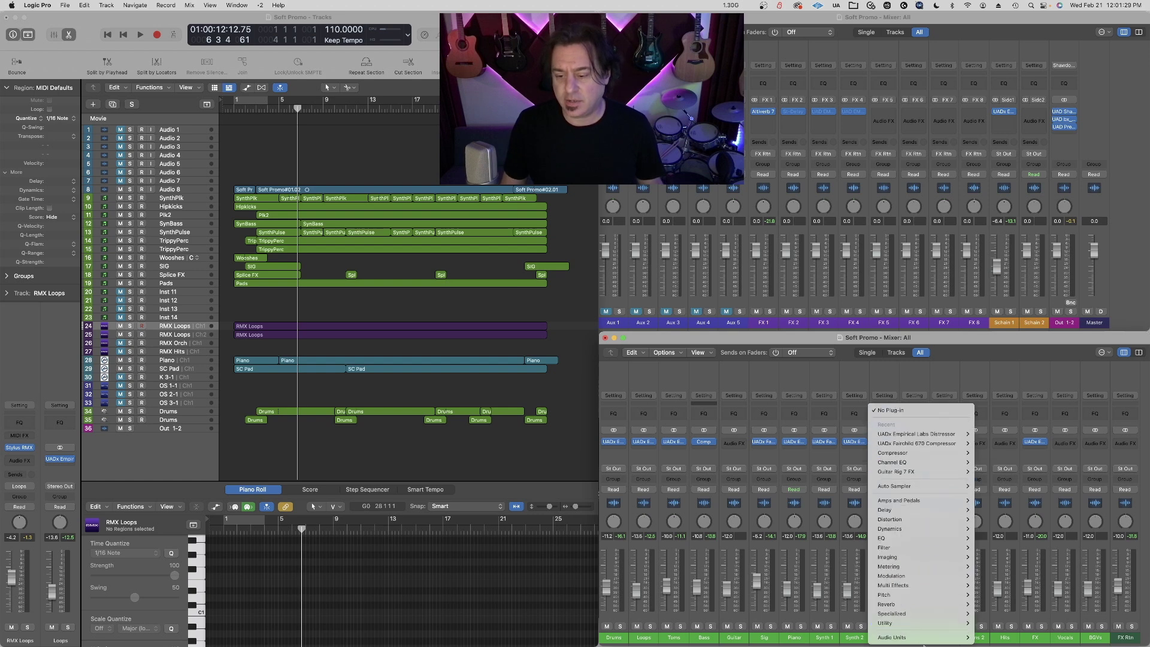
pyautogui.moveTo(1041, 617)
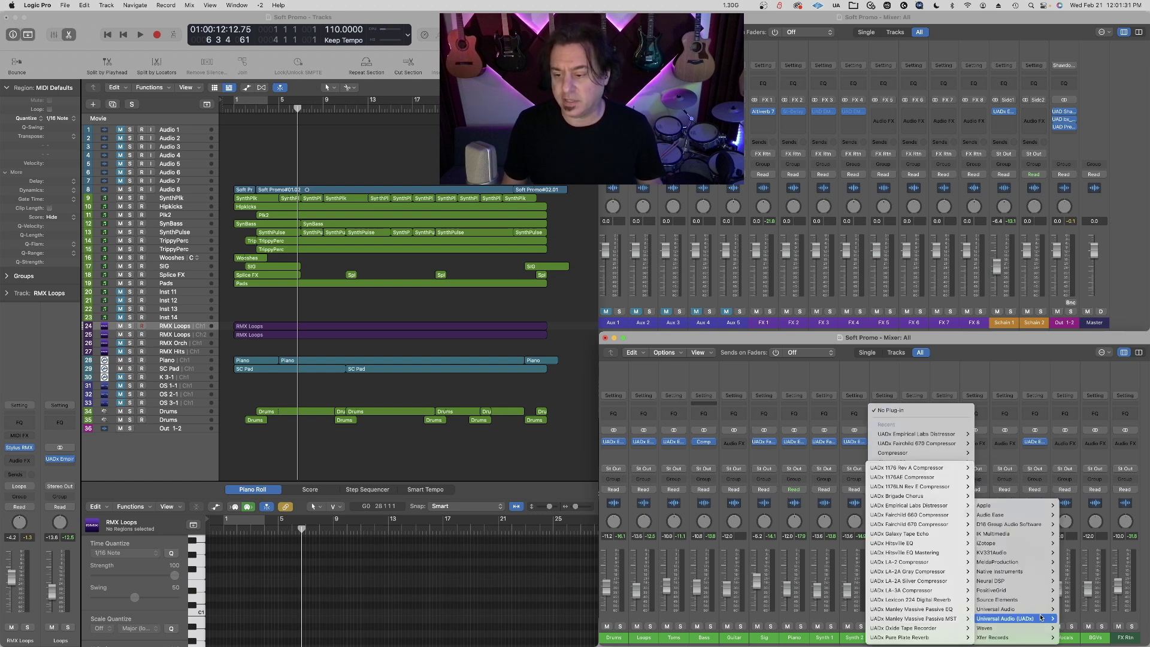
pyautogui.moveTo(898, 552)
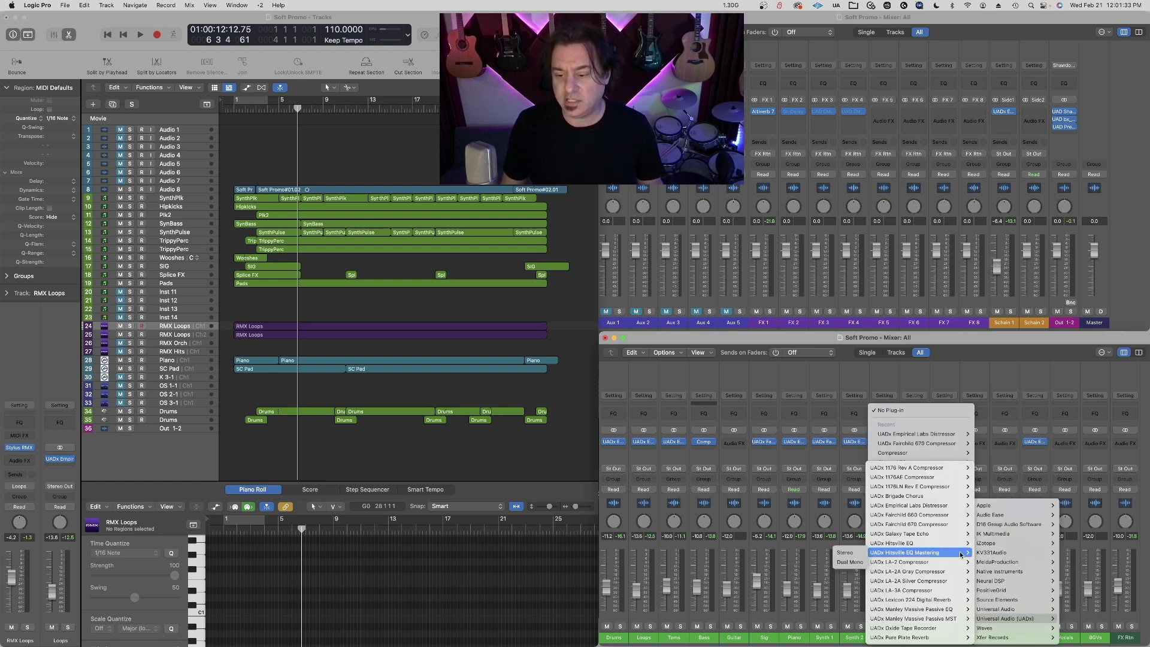
pyautogui.click(857, 554)
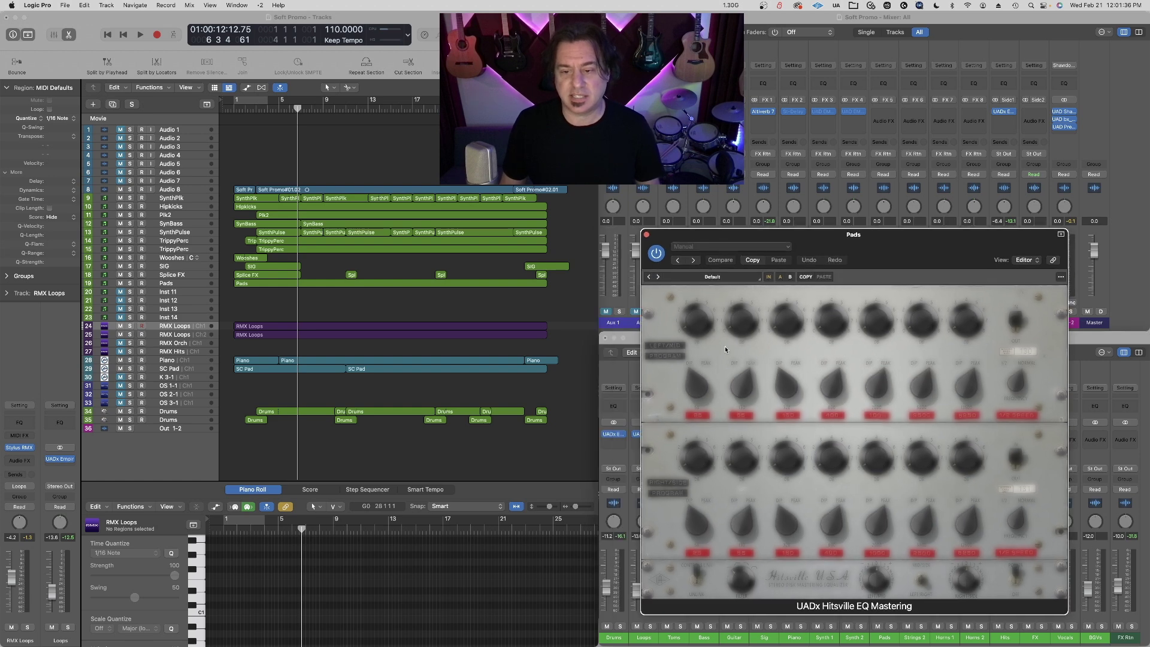
# - Filter the Hitsville EQ's presets to the Bright type and start playback from the beginning of the song
pyautogui.click(731, 277)
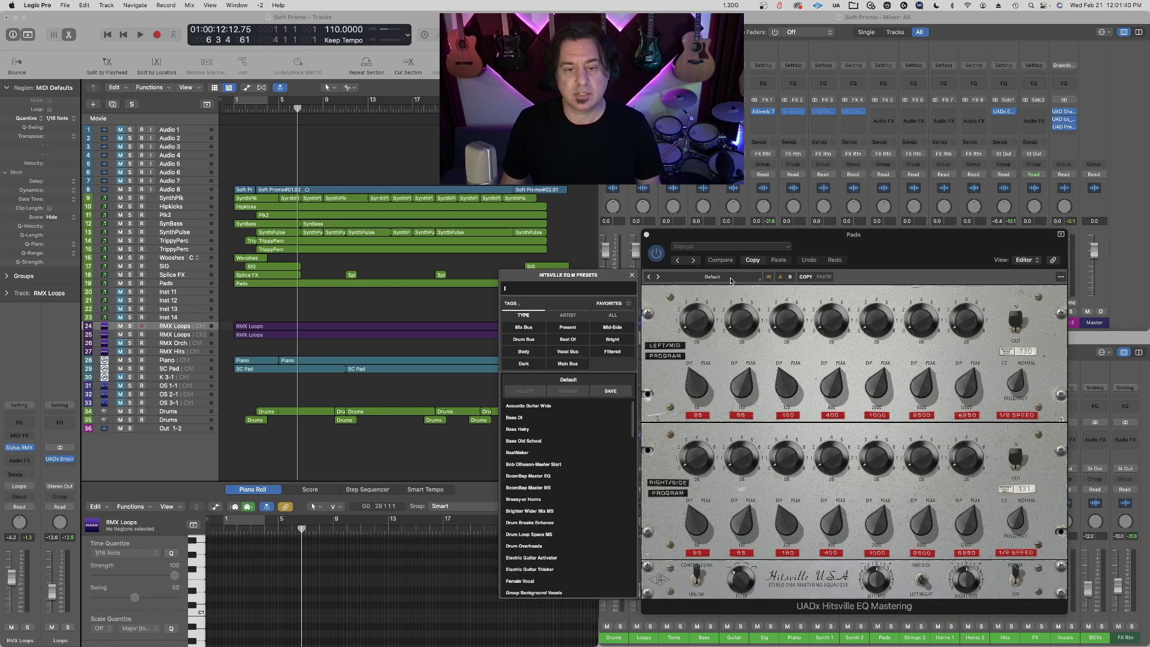
pyautogui.click(609, 340)
pyautogui.click(395, 321)
pyautogui.press('space')
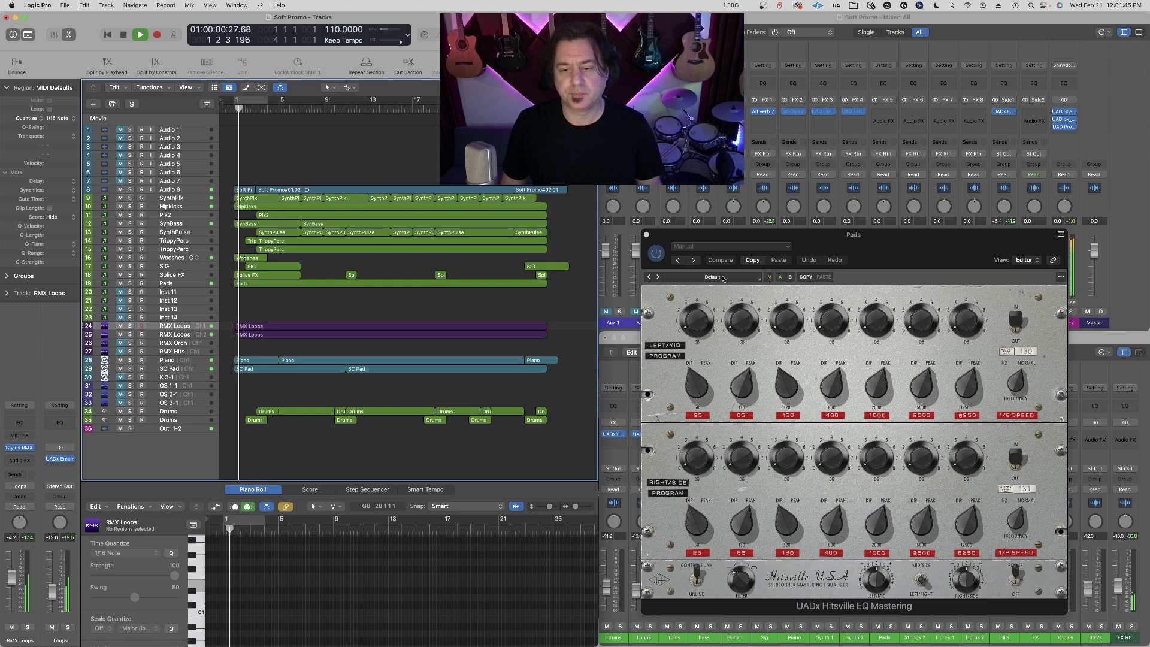
# - Audition the Acoustic Guitar Wide preset on the Pads bus, load Brassy-er Horns and close the EQ
pyautogui.click(723, 278)
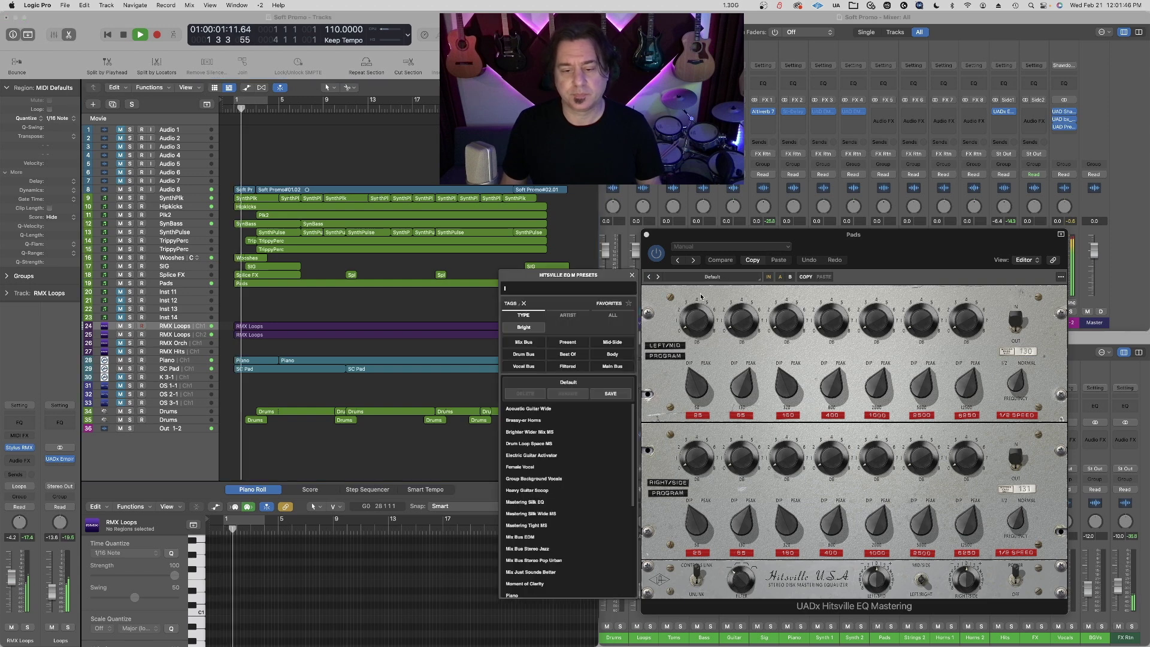
pyautogui.click(556, 409)
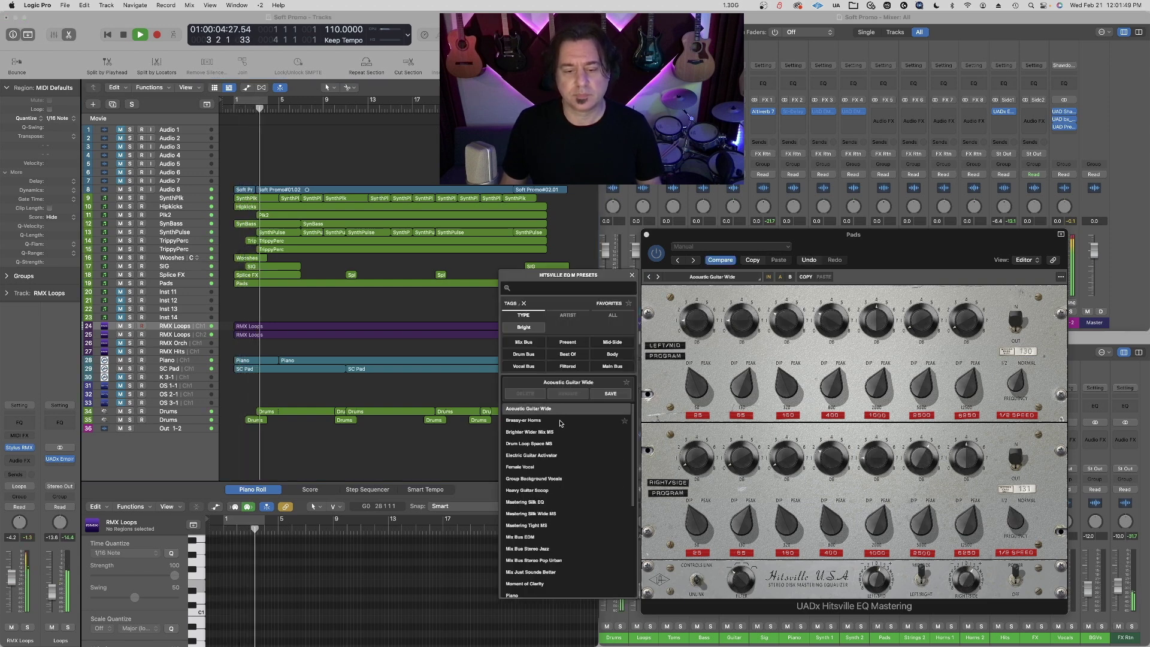
pyautogui.click(560, 422)
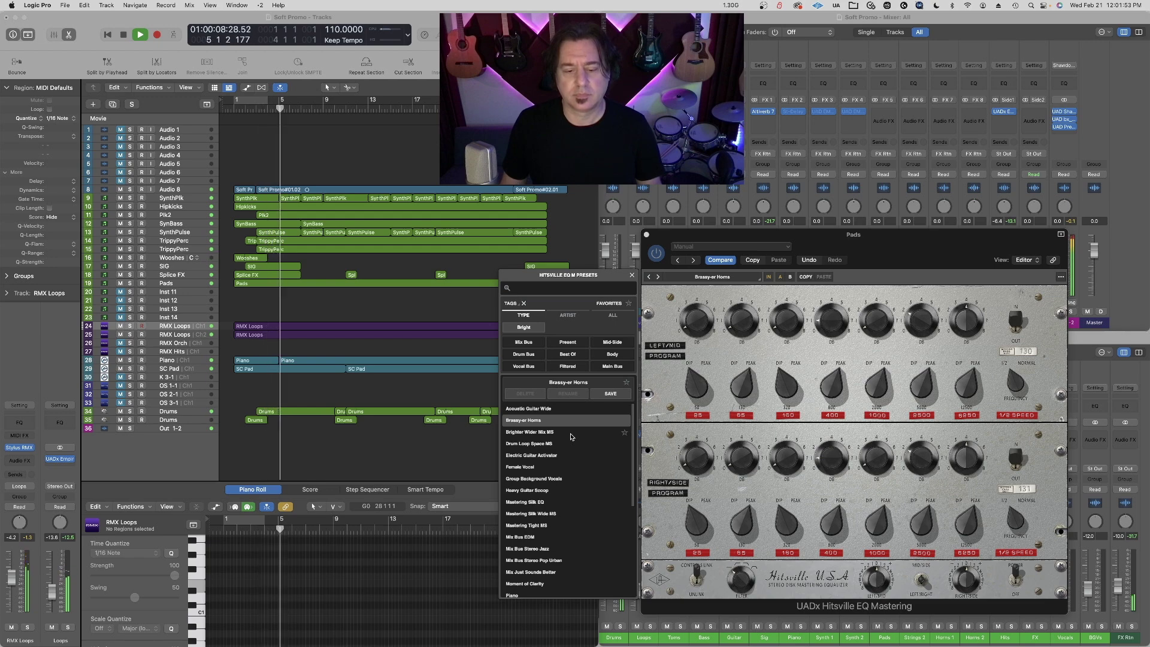
pyautogui.click(647, 235)
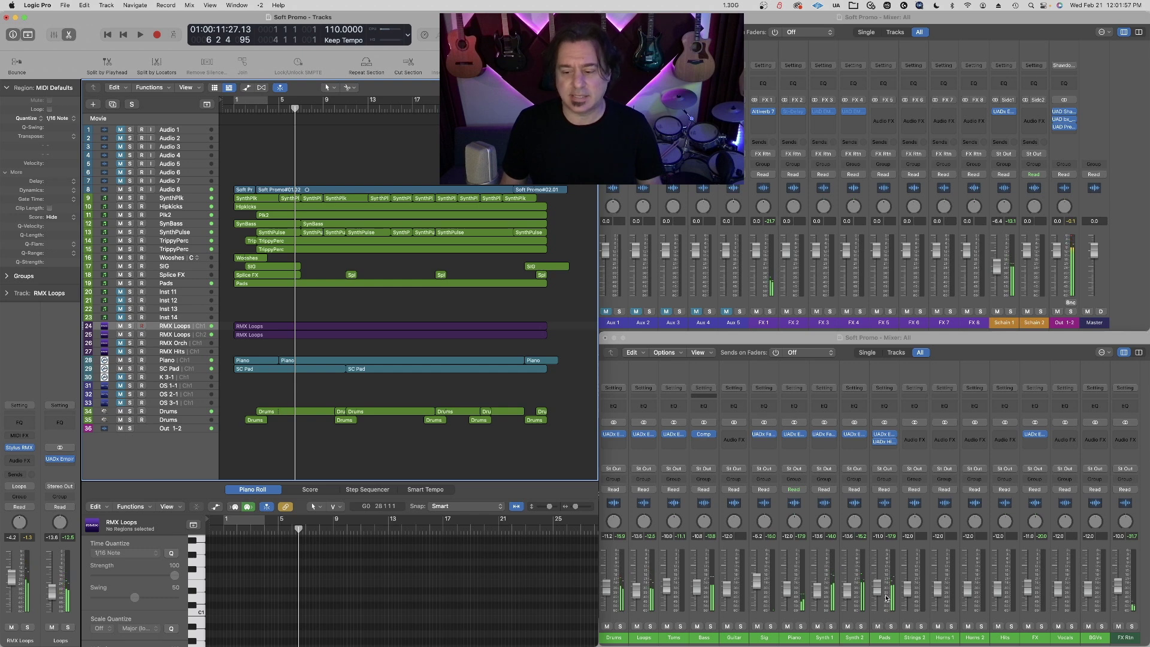
# - Replay the full mix from the start and raise the Schain 1 fader slightly
pyautogui.press('Return')
pyautogui.press('space')
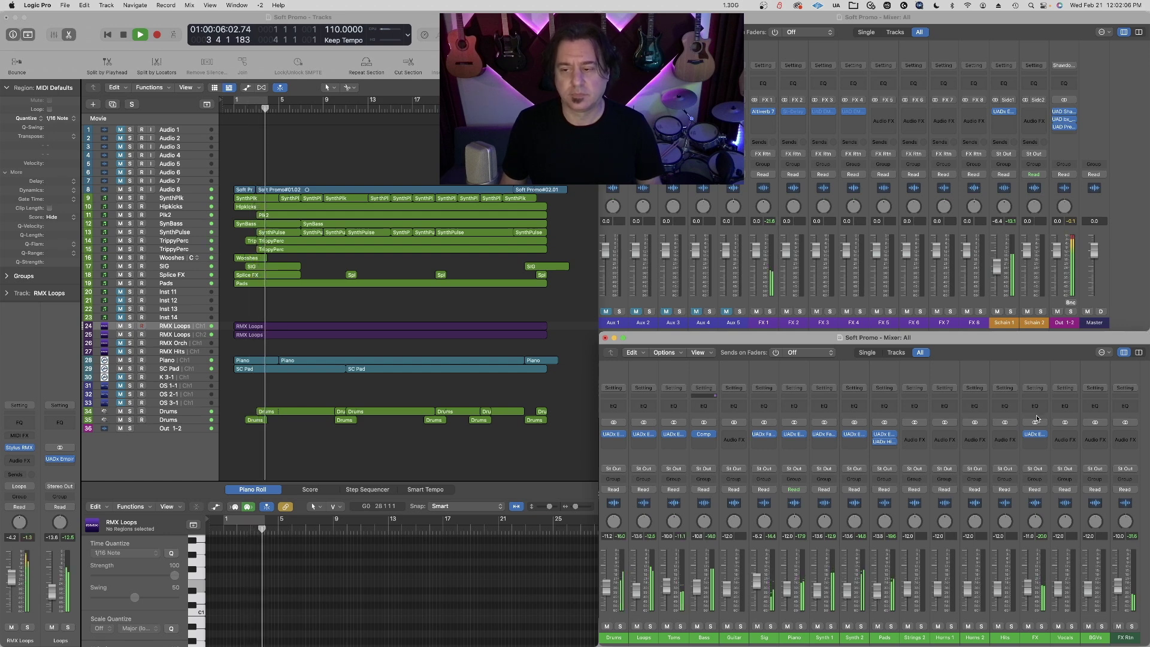
pyautogui.press('space')
pyautogui.click(551, 316)
pyautogui.hscroll(-1, 551, 316)
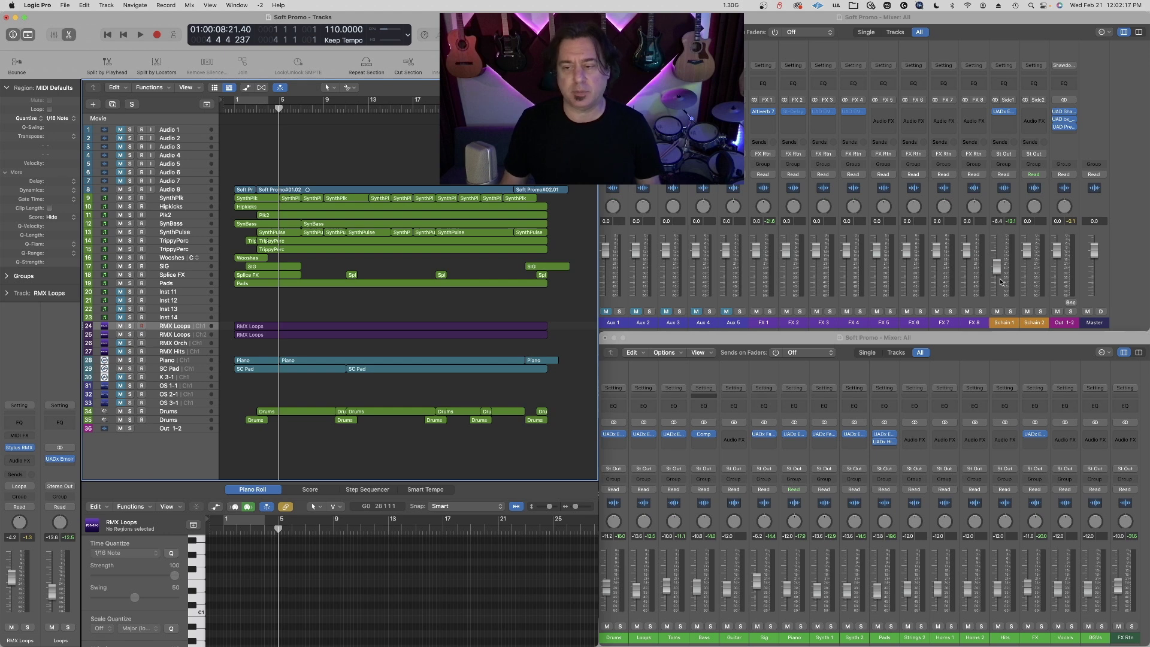
pyautogui.press('Return')
pyautogui.press('space')
pyautogui.moveTo(999, 274); pyautogui.dragTo(997, 272)
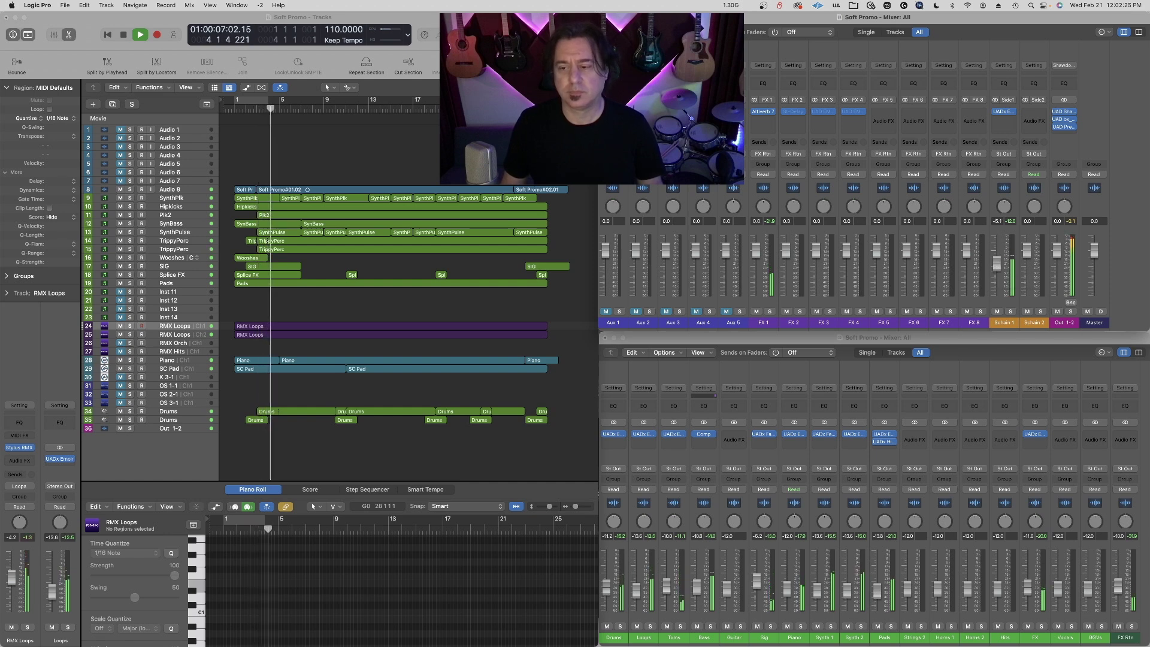
# - Insert a stereo UAD bx_digital V3 mix below the existing plug-in on Schain 1 and place its window clear of the tracks
pyautogui.click(1012, 111)
pyautogui.moveTo(1018, 346)
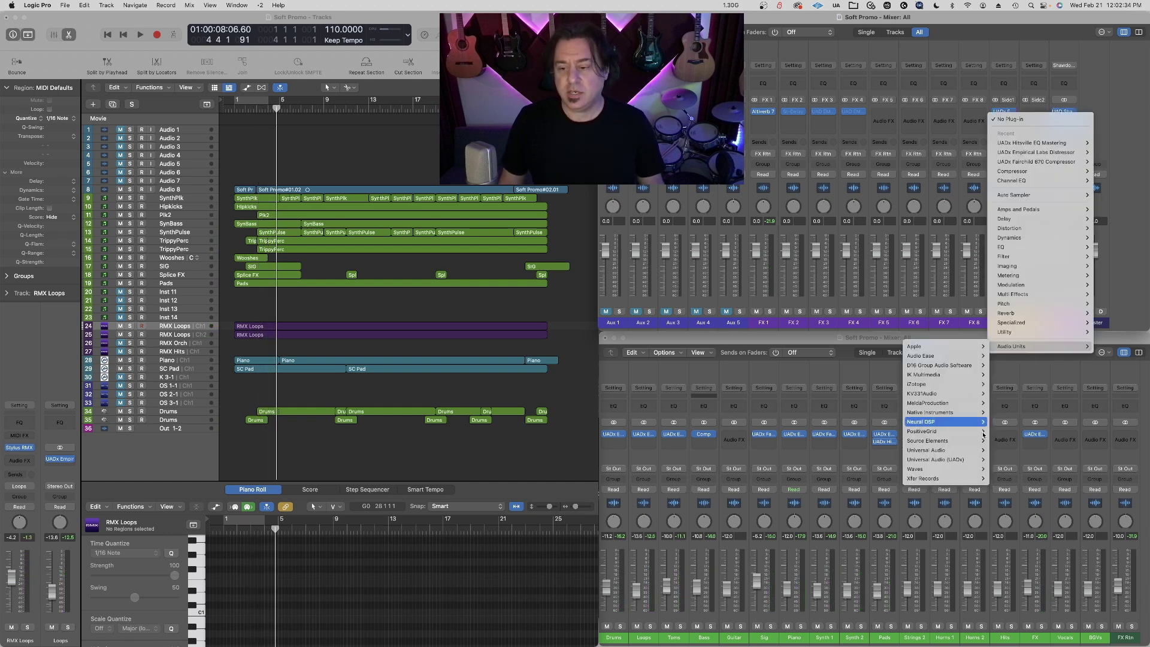
pyautogui.moveTo(982, 452)
pyautogui.moveTo(859, 167)
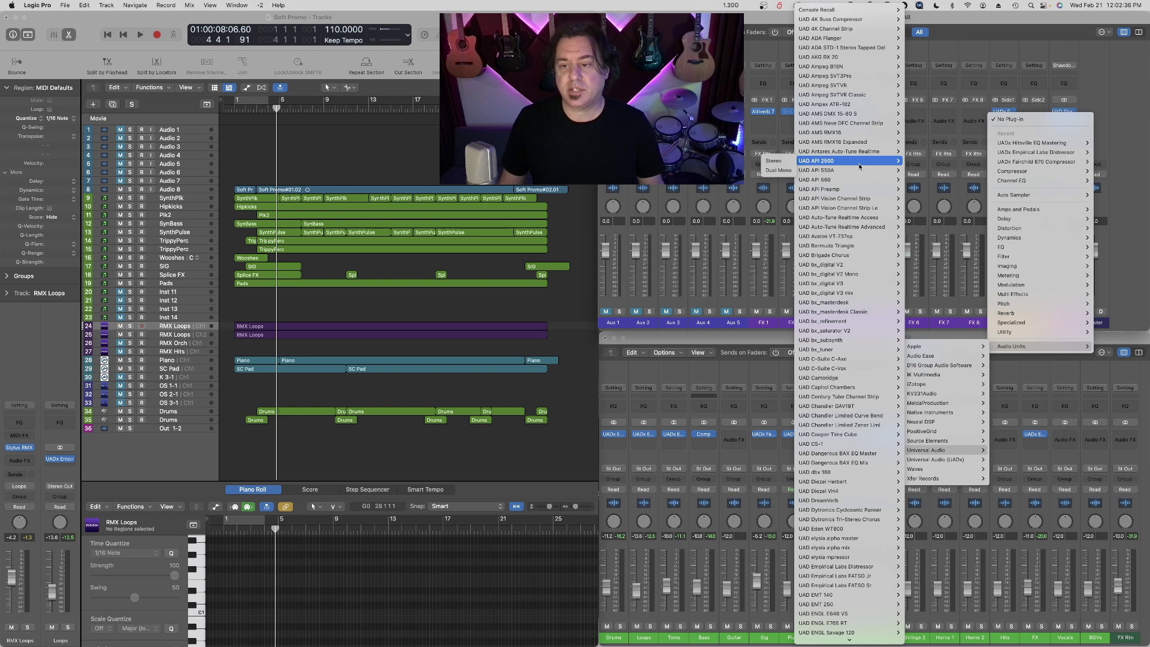
pyautogui.moveTo(854, 298)
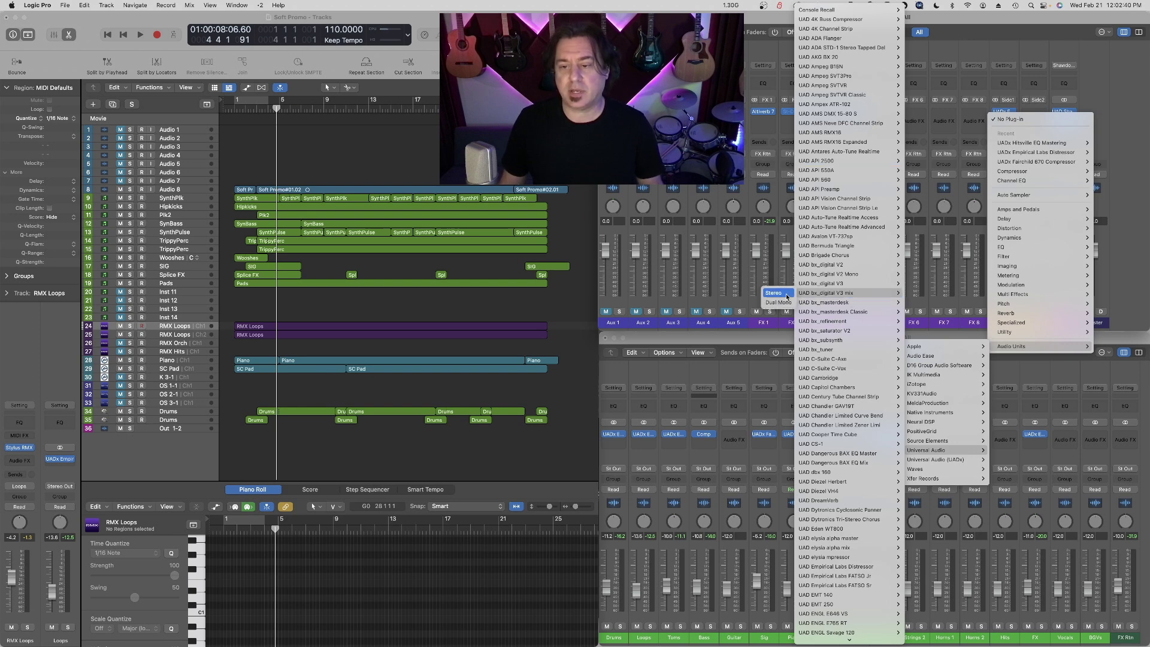
pyautogui.click(786, 297)
pyautogui.moveTo(448, 125); pyautogui.dragTo(839, 211)
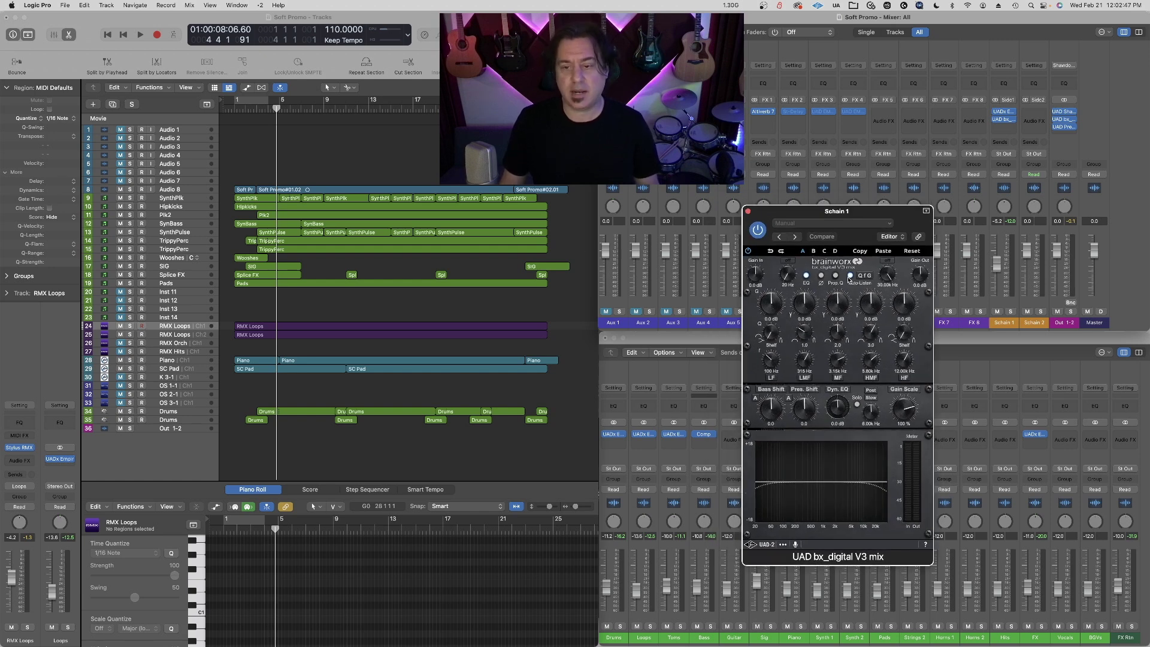
# - Solo Schain 1 and, during playback from the start, boost the LF band with a Q of 15.0 and sweep its frequency down
pyautogui.click(1010, 311)
pyautogui.press('Return')
pyautogui.press('space')
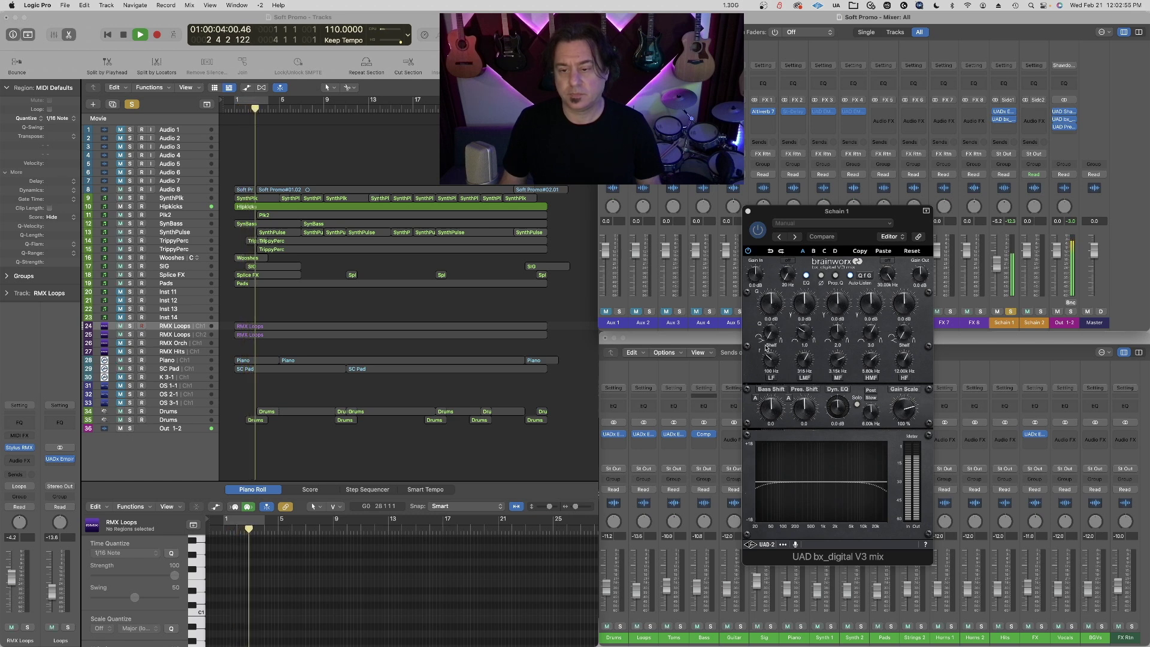
pyautogui.moveTo(771, 333); pyautogui.dragTo(772, 247)
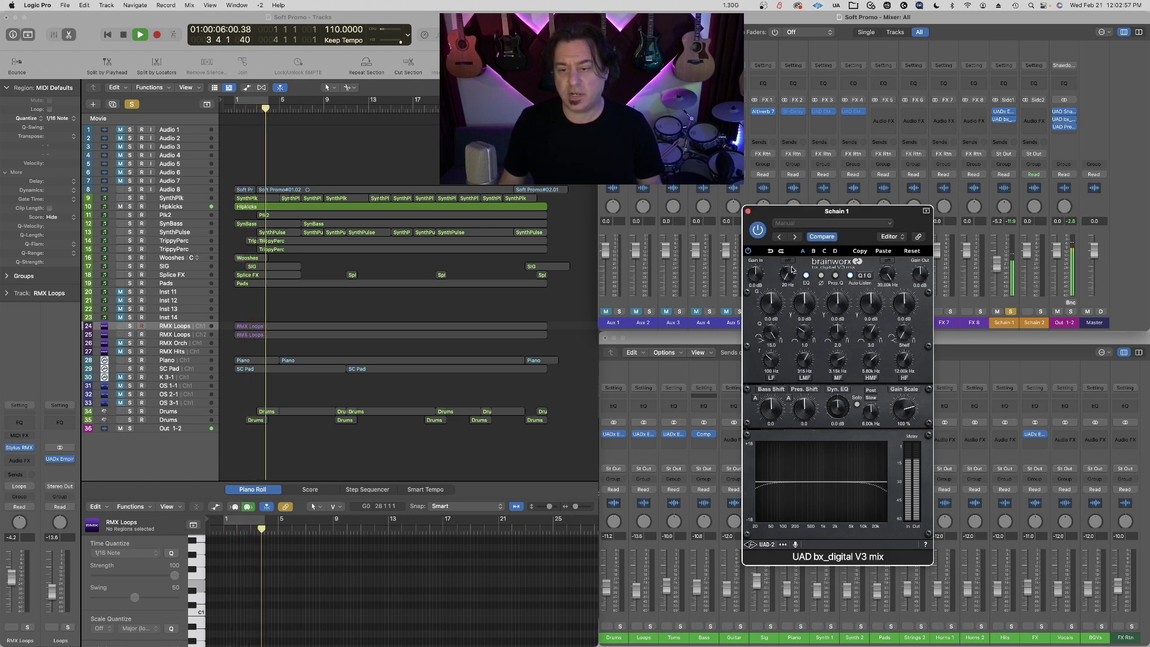
pyautogui.moveTo(771, 317); pyautogui.dragTo(770, 310)
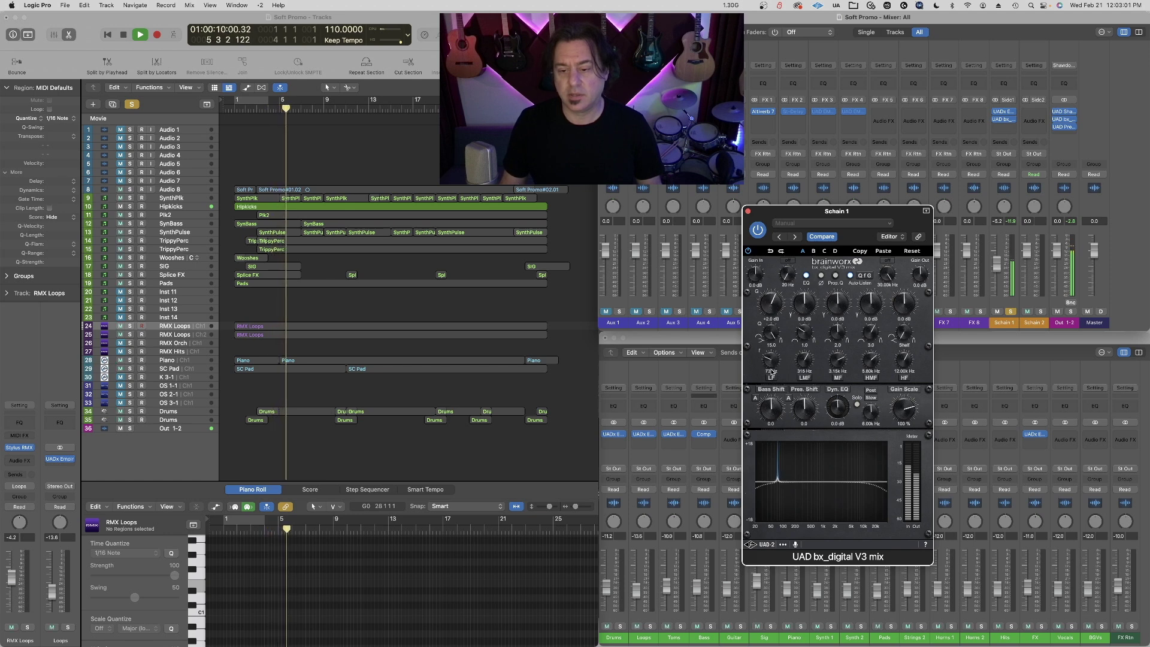
pyautogui.moveTo(771, 366); pyautogui.dragTo(770, 375)
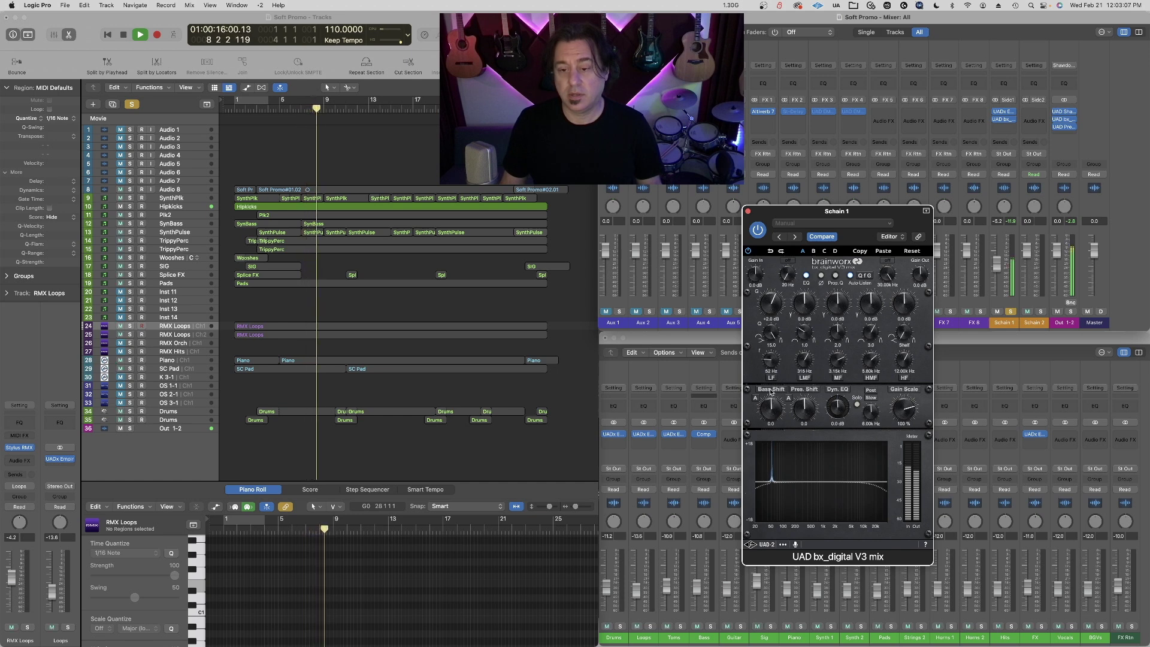
pyautogui.press('space')
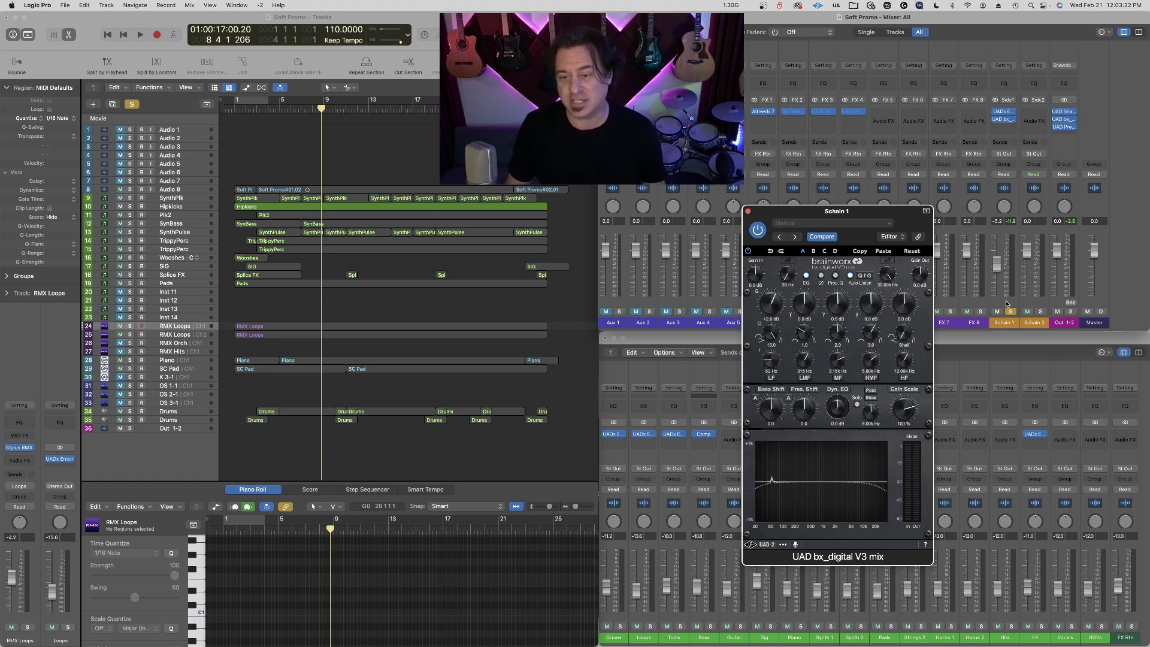
# - Replay the soloed kick, fine-tune the LF band to 54 Hz with about +2.7 dB of gain, and close the EQ
pyautogui.press('Return')
pyautogui.press('space')
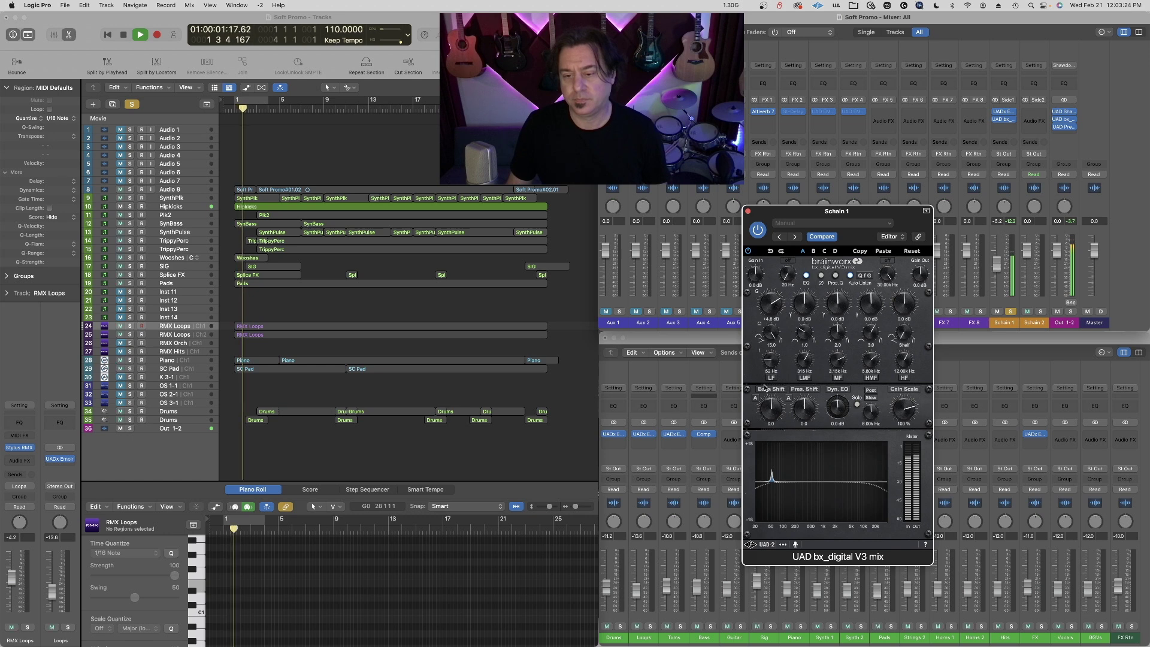
pyautogui.moveTo(772, 367); pyautogui.dragTo(772, 365)
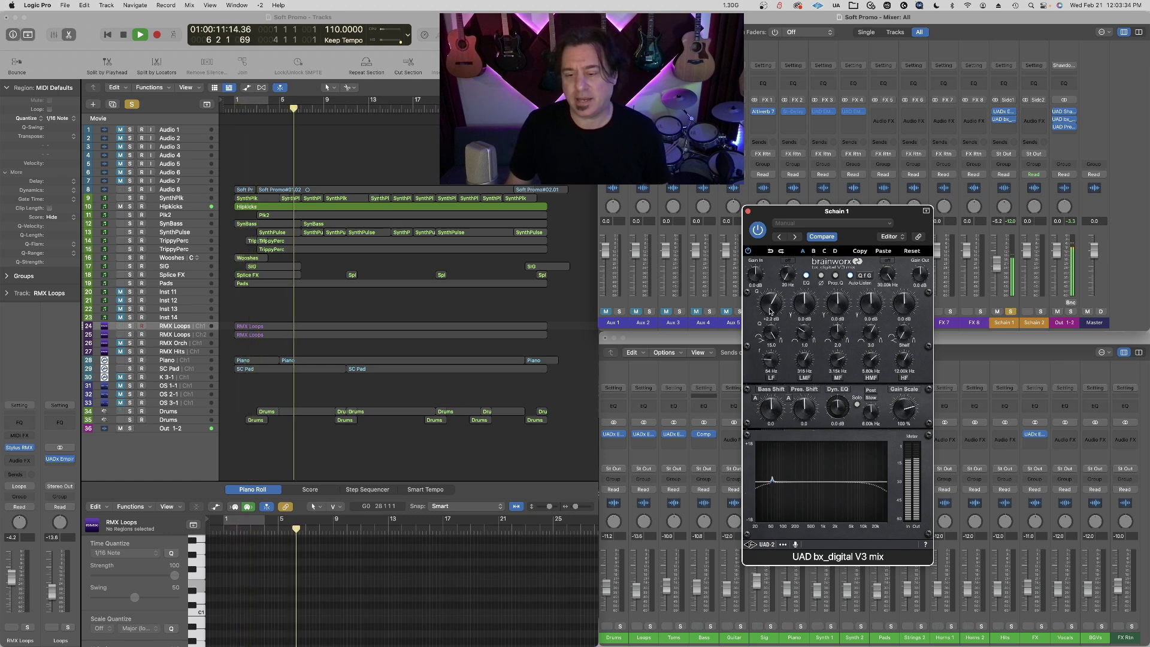
pyautogui.scroll(2, 770, 311)
pyautogui.scroll(-3, 771, 341)
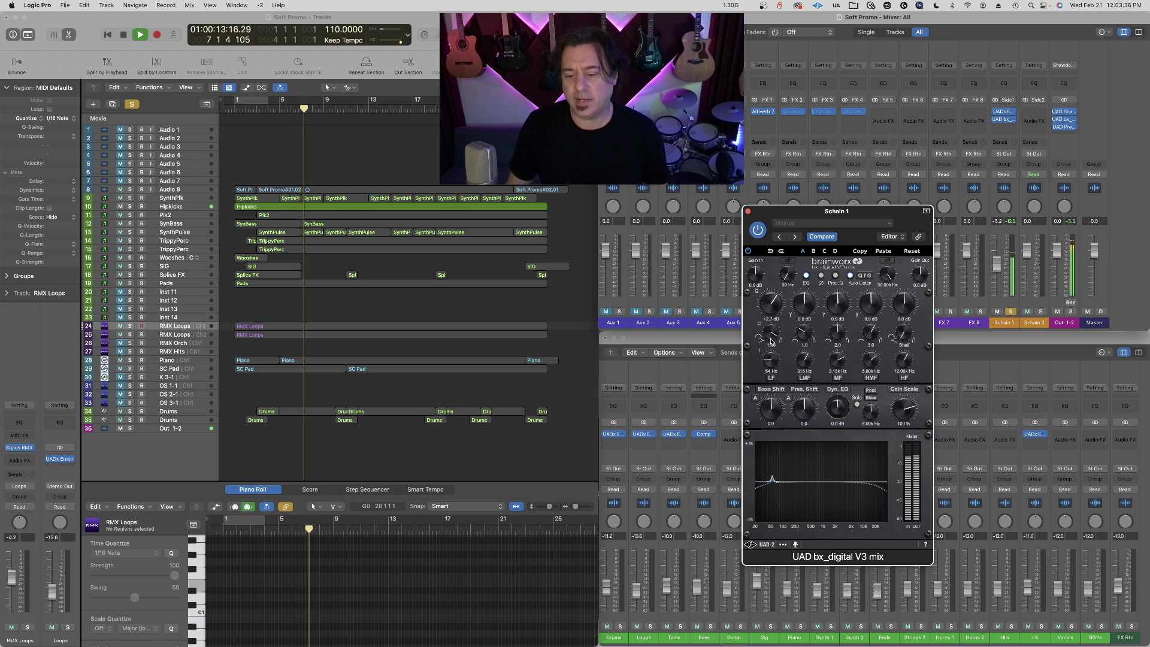
pyautogui.click(747, 212)
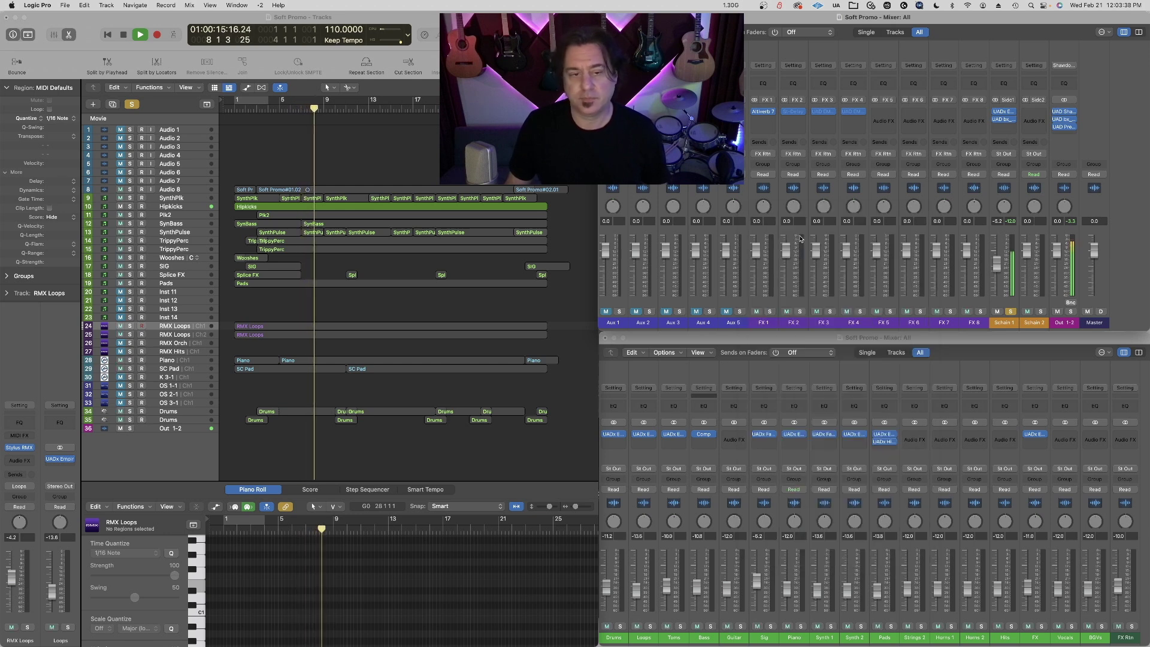
# - Unsolo Schain 1 and listen to the full mix, replaying it from the start
pyautogui.click(1011, 311)
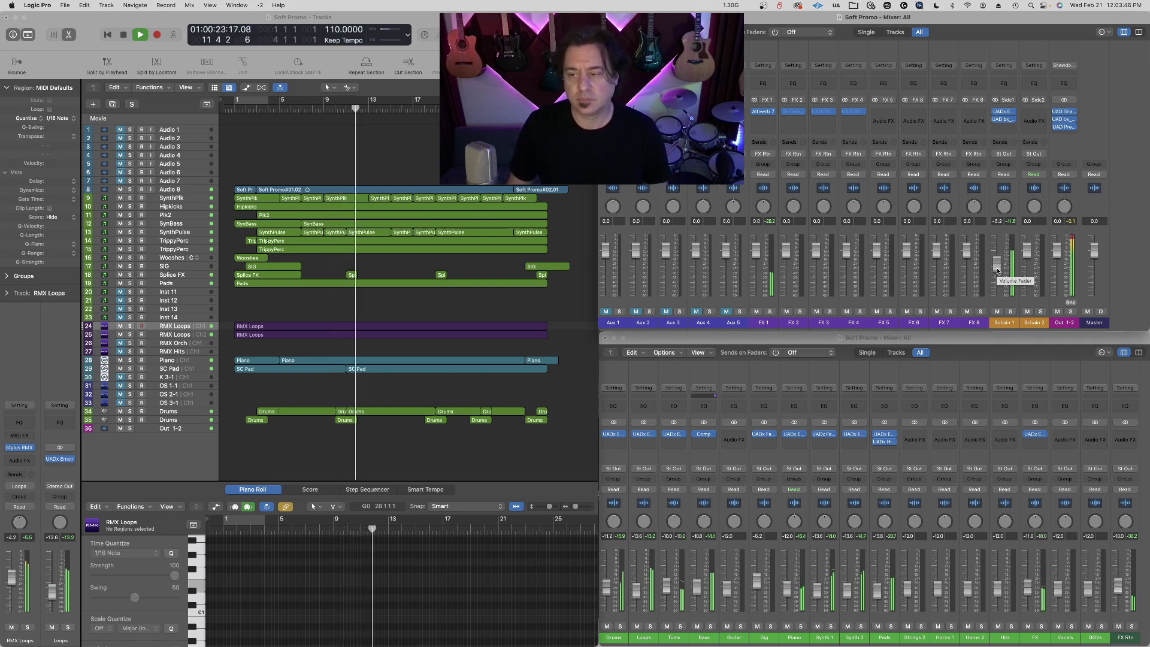
pyautogui.press('space')
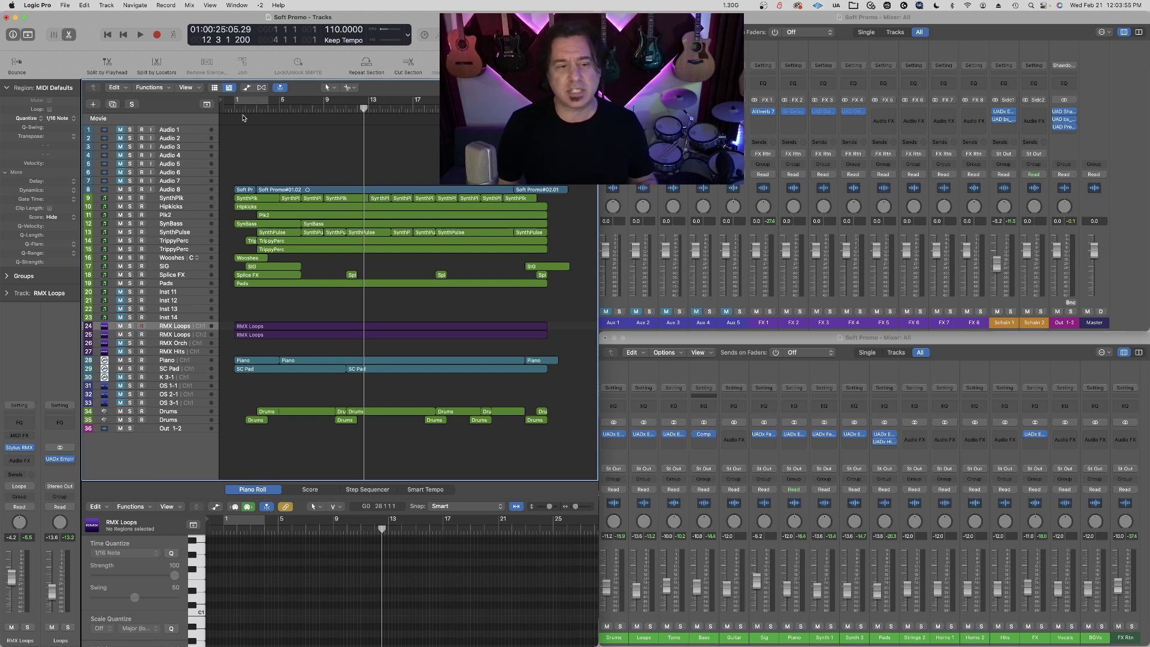
pyautogui.press('Return')
pyautogui.press('space')
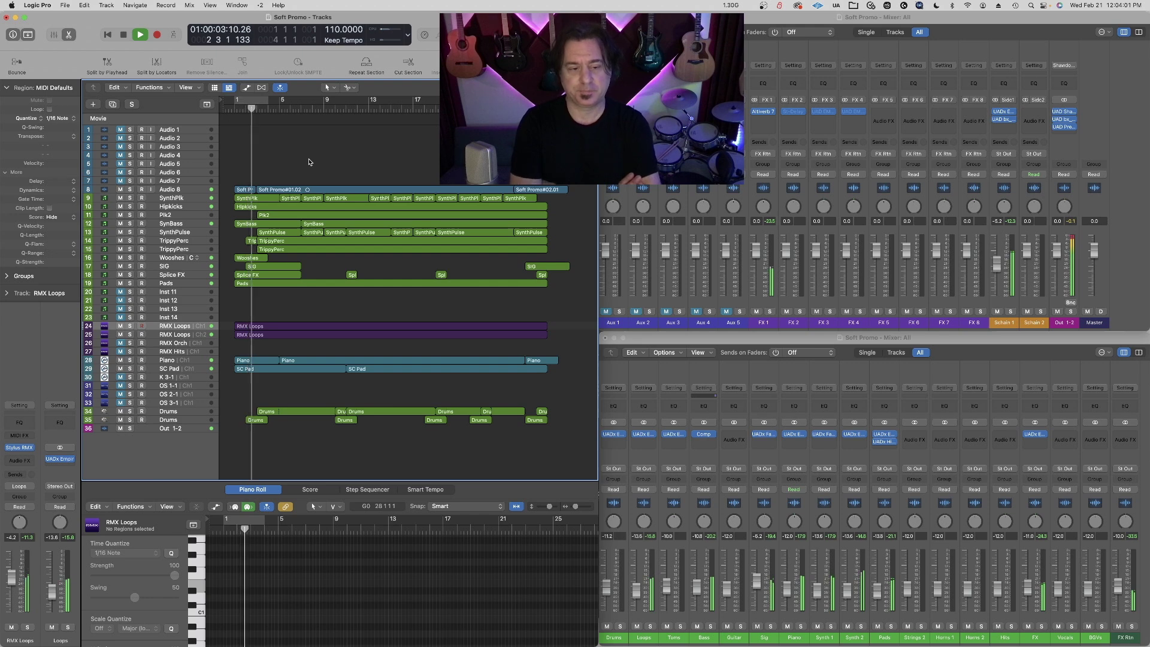
pyautogui.press('space')
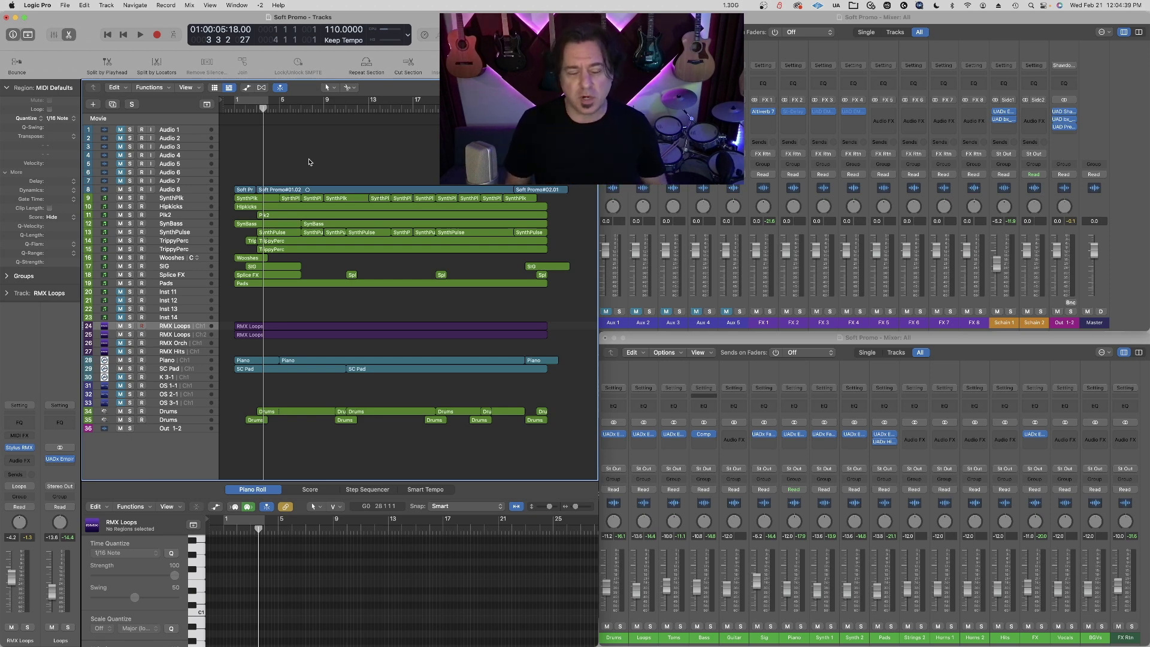
# - Replay the mix from the start, briefly solo the Bass bus, and raise its fader slightly
pyautogui.press('Return')
pyautogui.press('space')
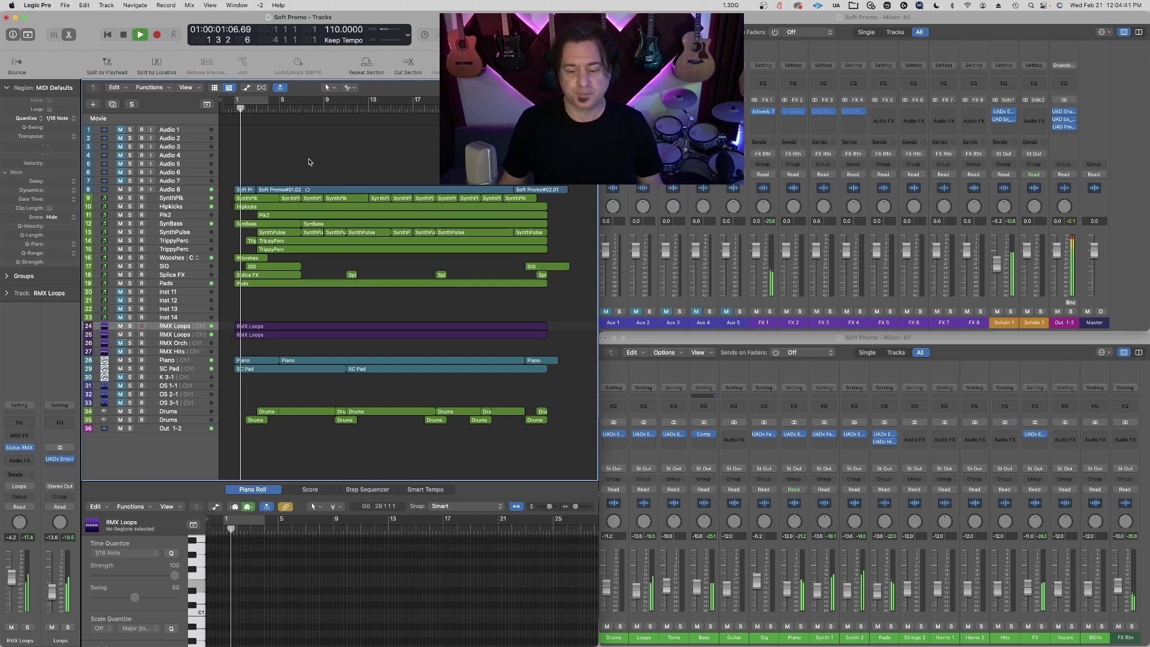
pyautogui.scroll(1, 729, 644)
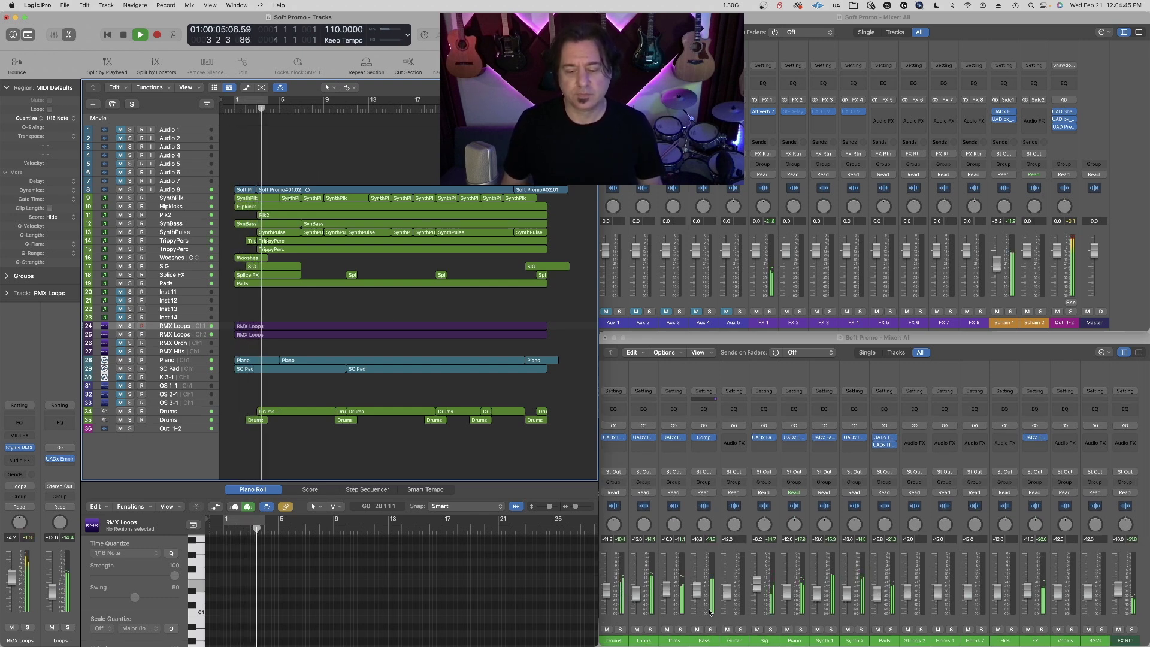
pyautogui.click(710, 629)
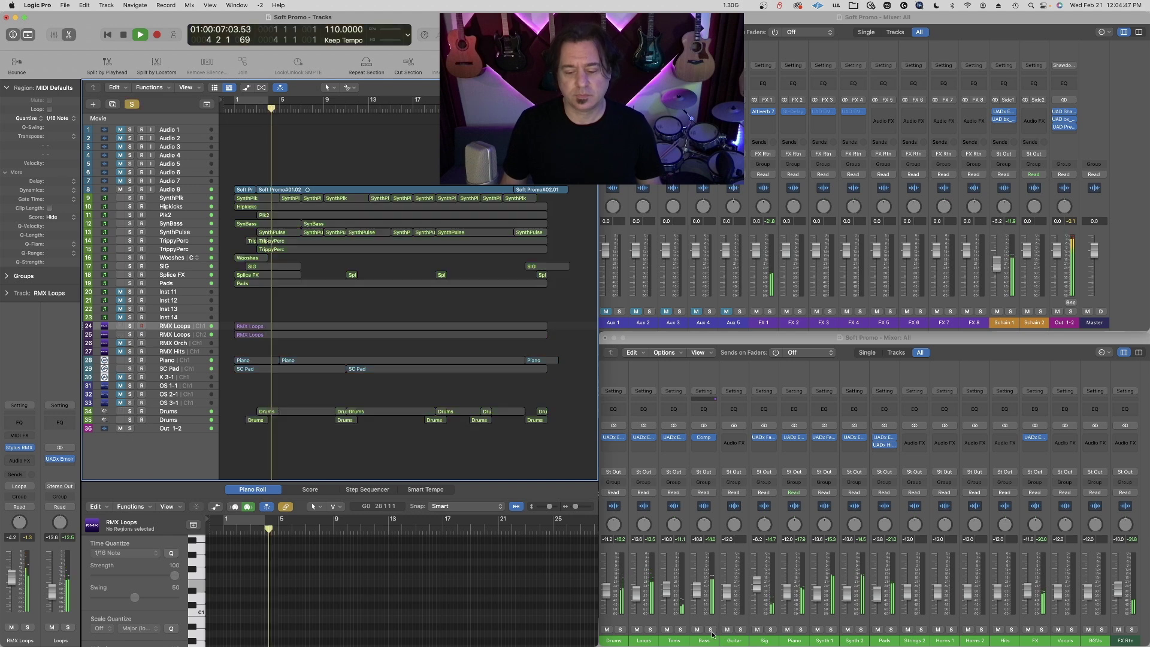
pyautogui.click(711, 629)
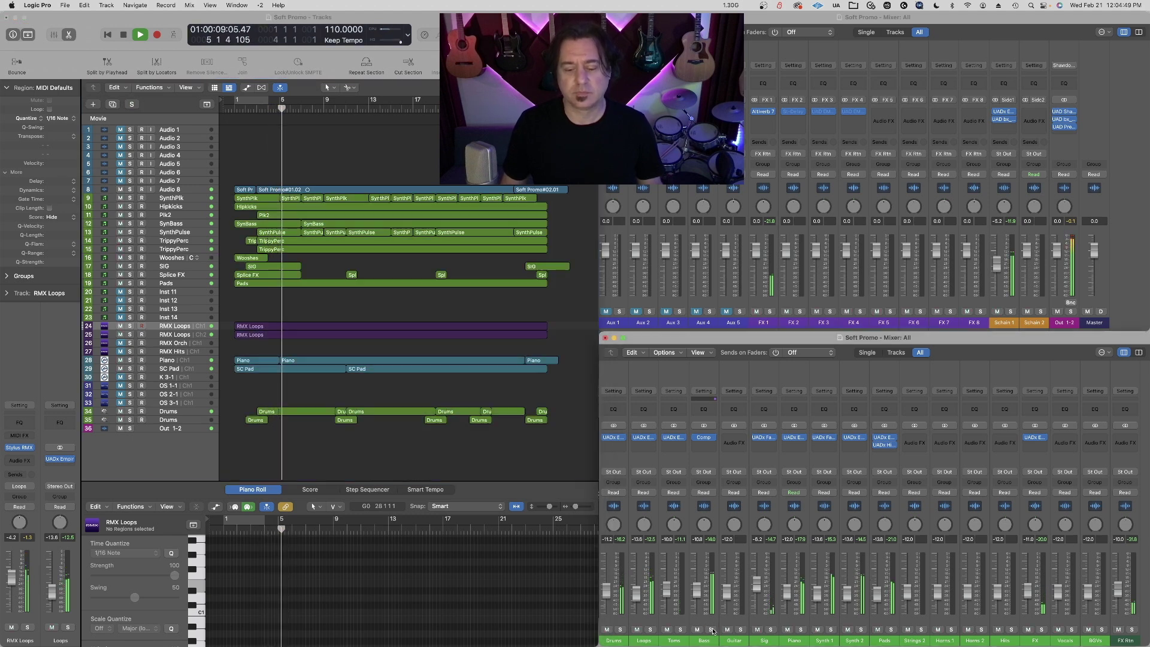
pyautogui.moveTo(697, 592); pyautogui.dragTo(697, 590)
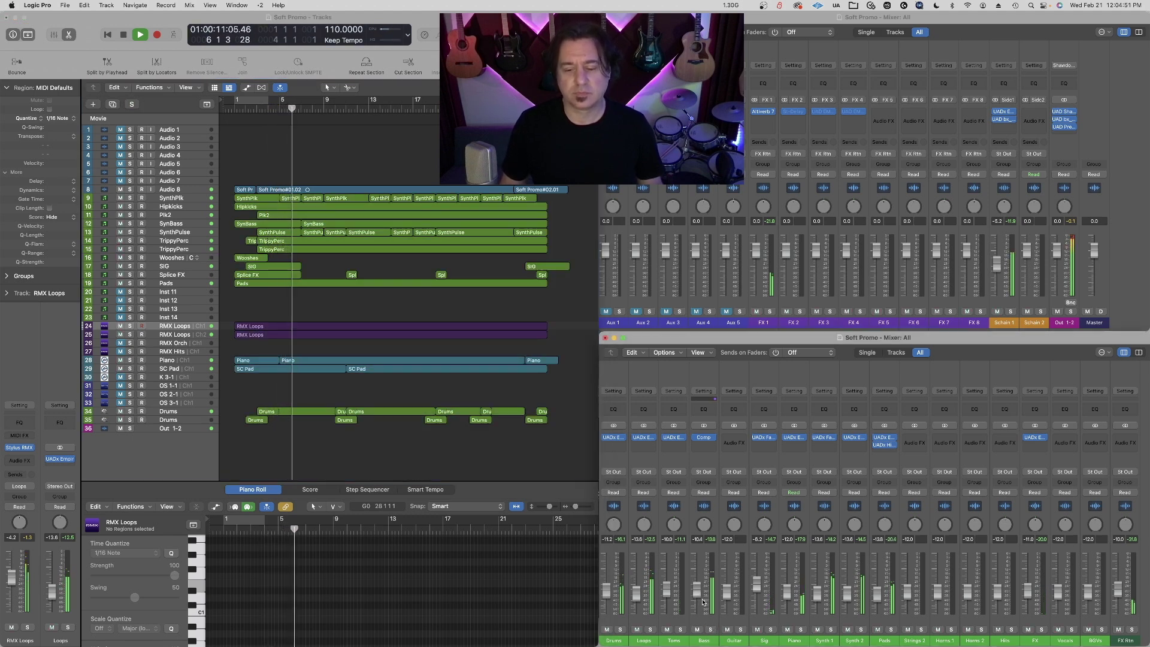
# - Insert a stereo UAD bx_digital V3 mix below the compressor on the Bass bus, place its window over the mixers and solo the bus
pyautogui.click(706, 439)
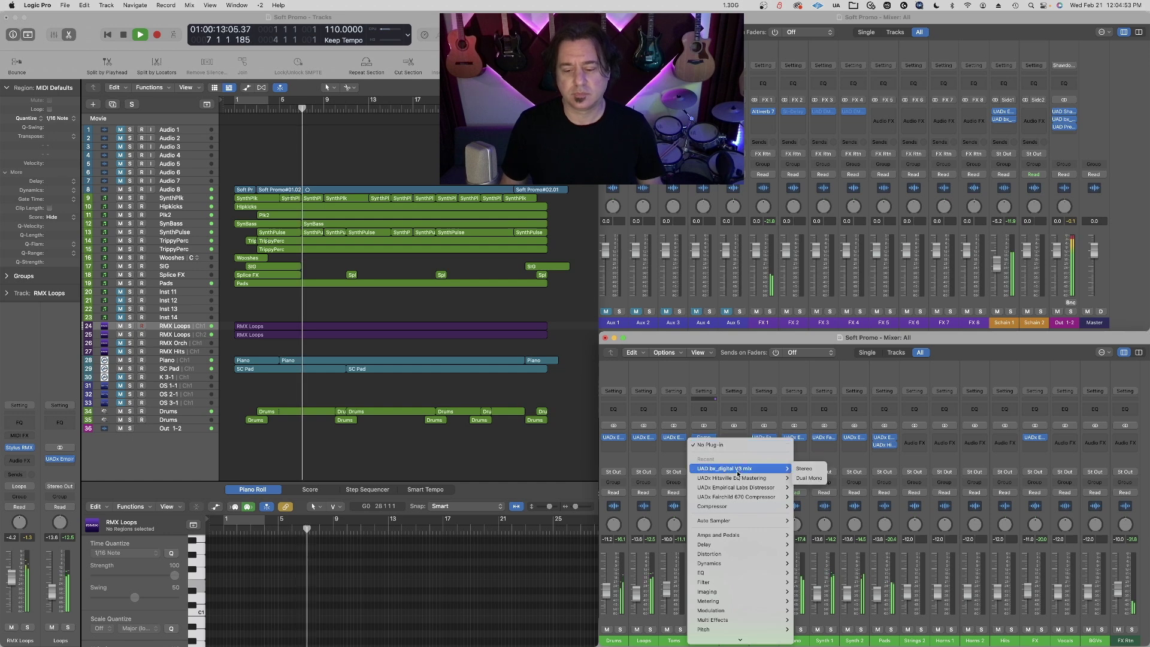
pyautogui.click(804, 468)
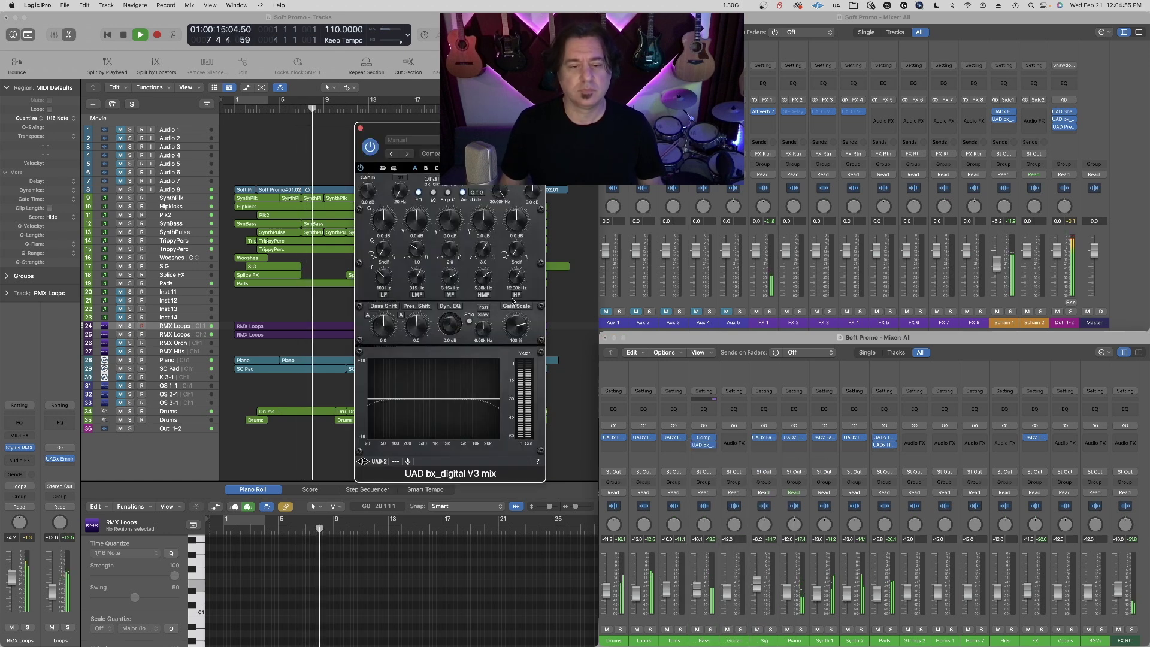
pyautogui.moveTo(479, 127); pyautogui.dragTo(796, 216)
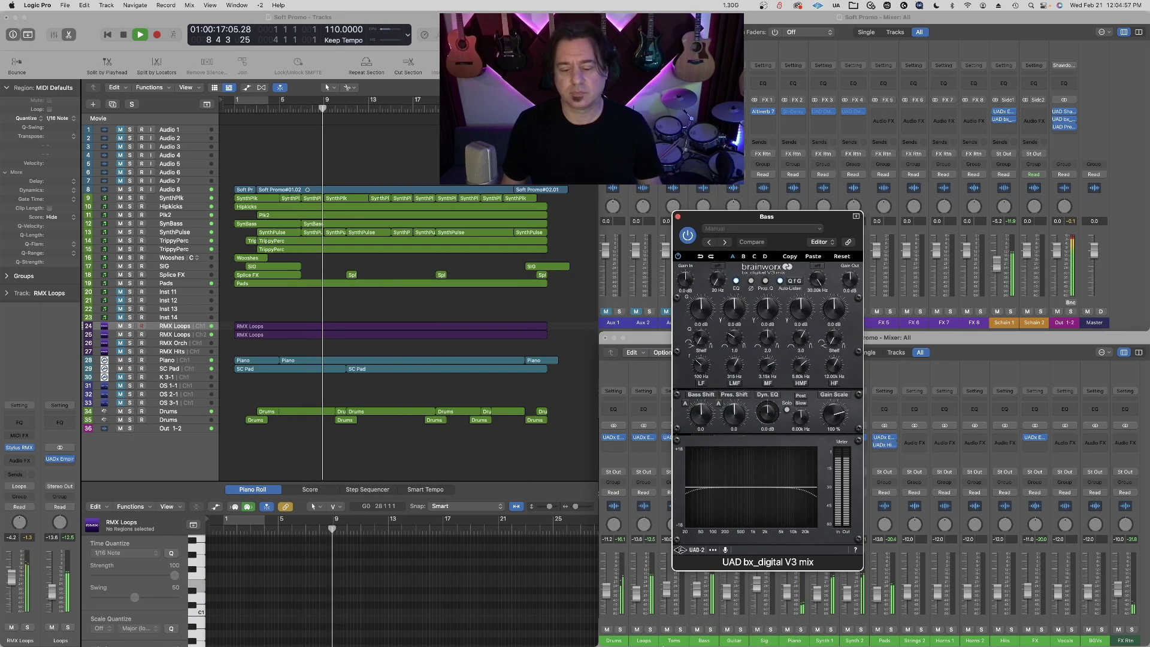
pyautogui.click(710, 629)
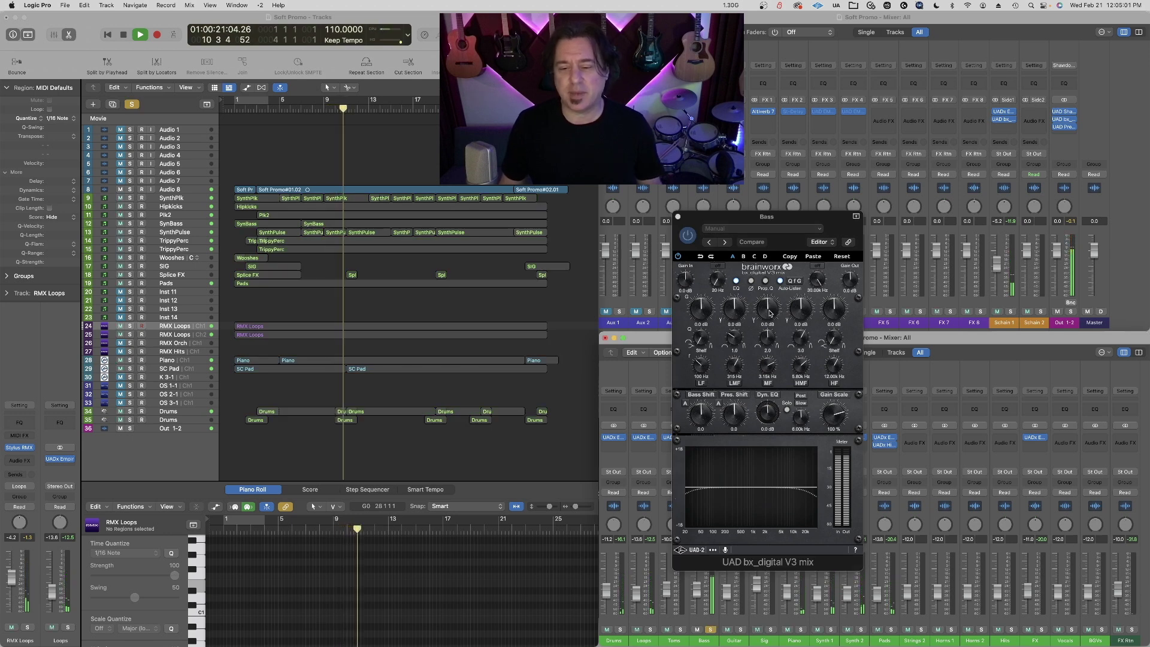
# - Boost the MF band of the Bass bus EQ by about 3 dB with a broader curve, unsolo the bus and close the EQ
pyautogui.moveTo(767, 309); pyautogui.dragTo(770, 296)
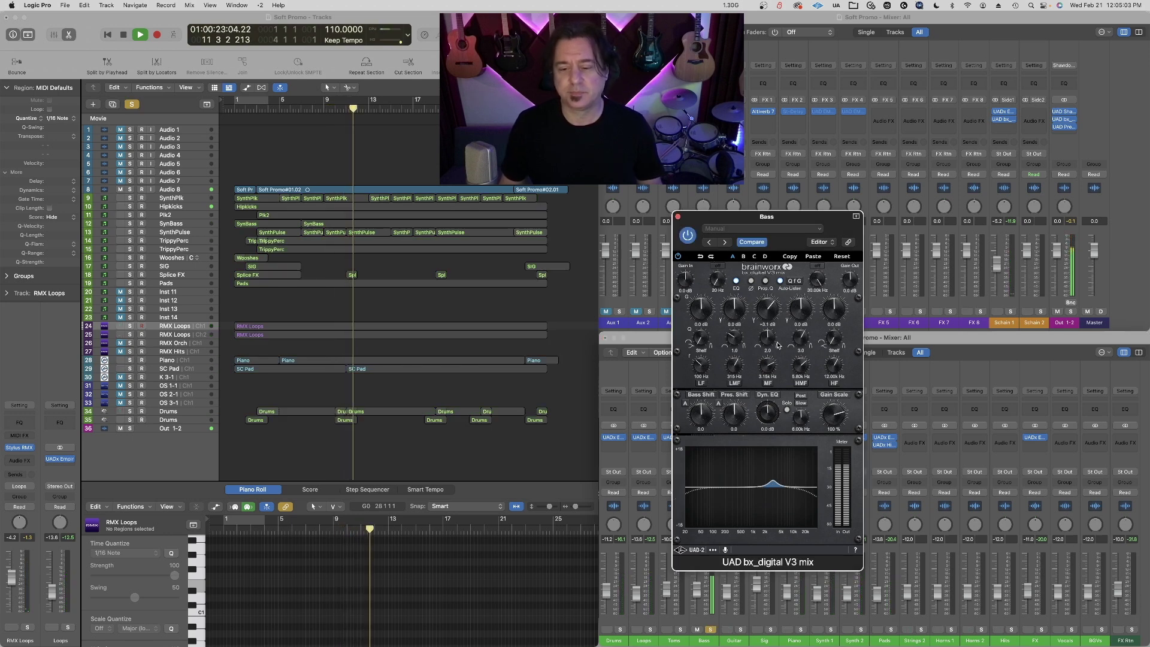
pyautogui.moveTo(767, 364)
pyautogui.mouseDown()
pyautogui.moveTo(766, 381)
pyautogui.moveTo(771, 342)
pyautogui.mouseUp()
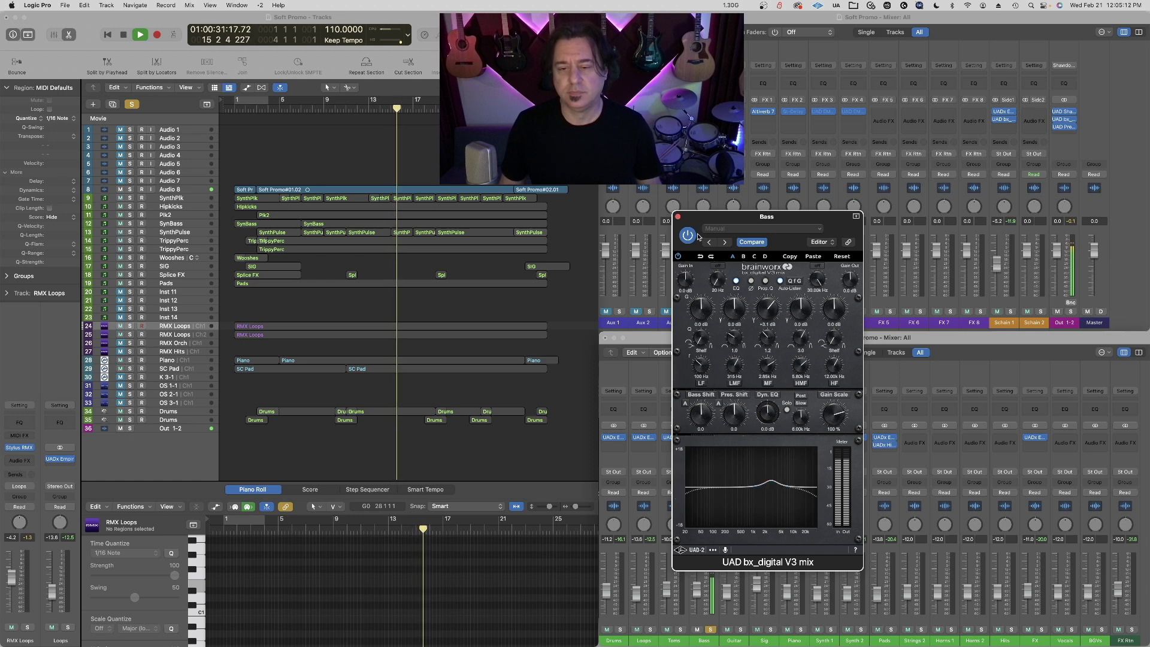
pyautogui.click(710, 629)
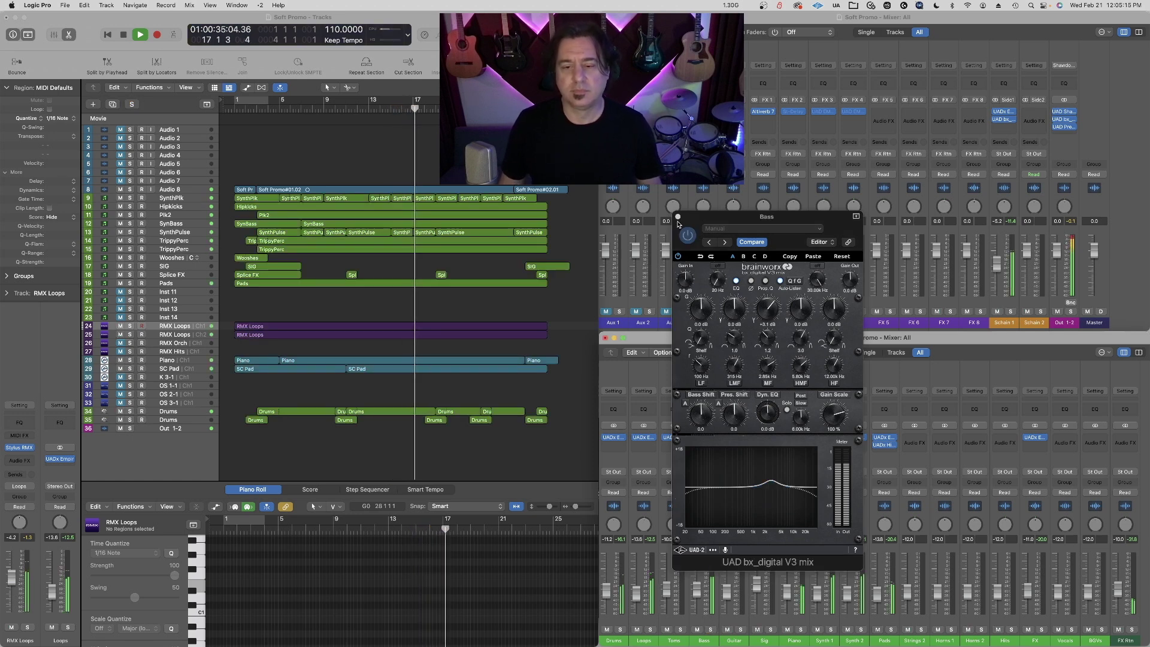
pyautogui.click(678, 217)
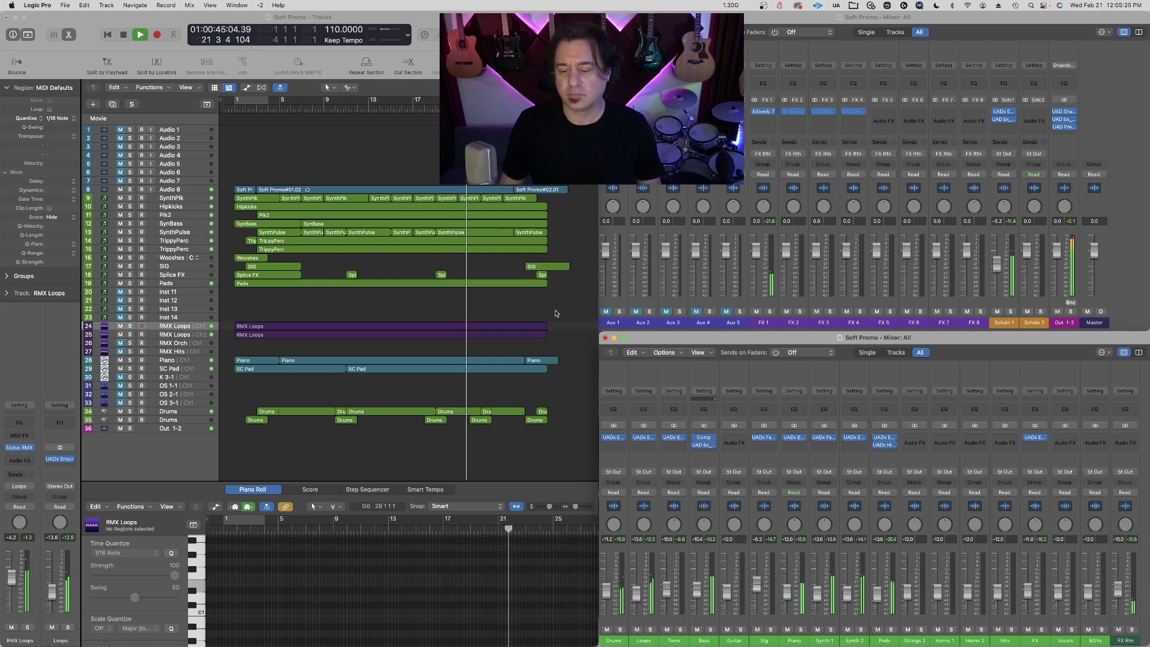
# - Replay the mix from the start with the Out 1-2 fader pulled far down to judge the balance at low volume
pyautogui.press('space')
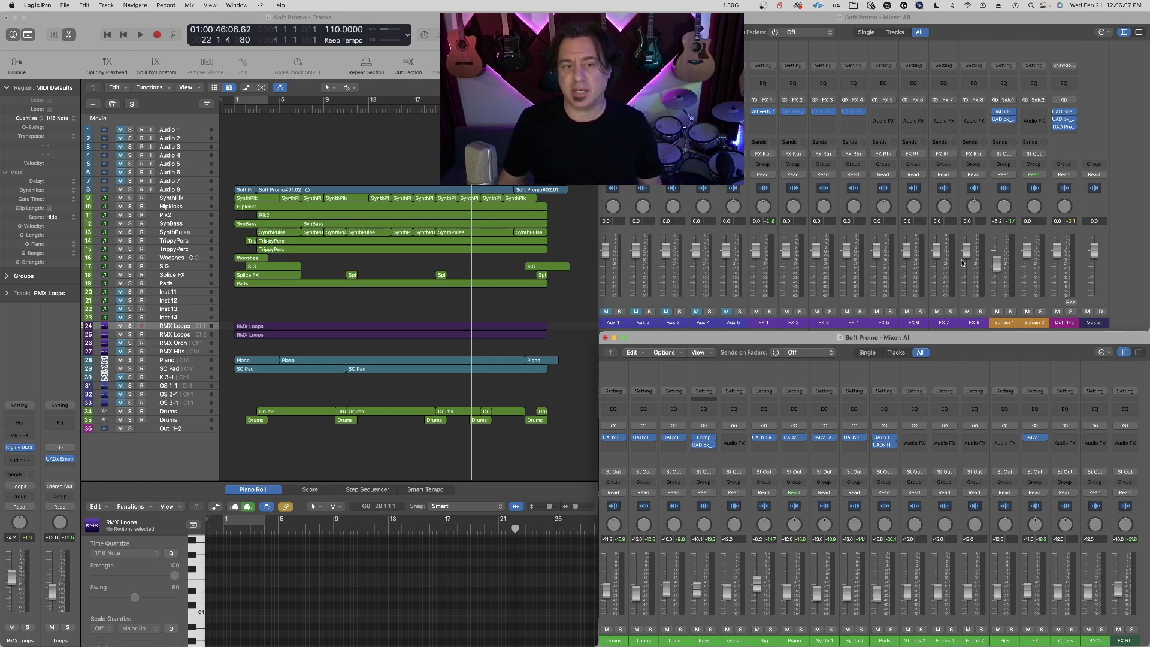
pyautogui.press('Return')
pyautogui.press('space')
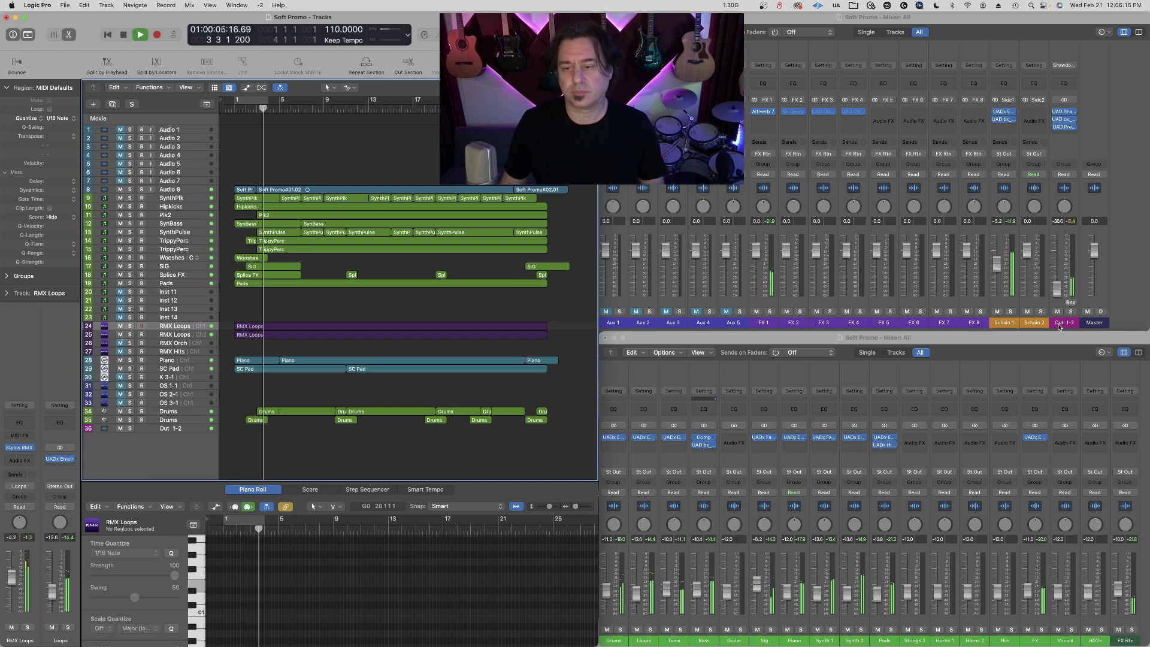
pyautogui.press('space')
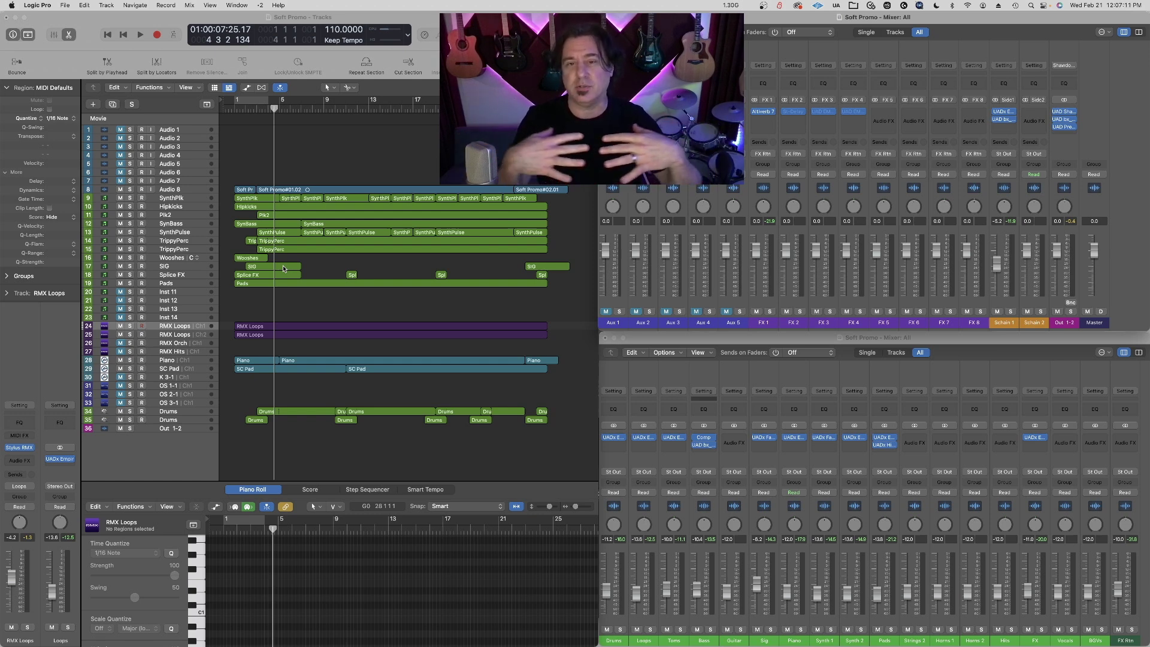
# - Resume playback of the full mix and lower the Toms bus fader slightly
pyautogui.press('space')
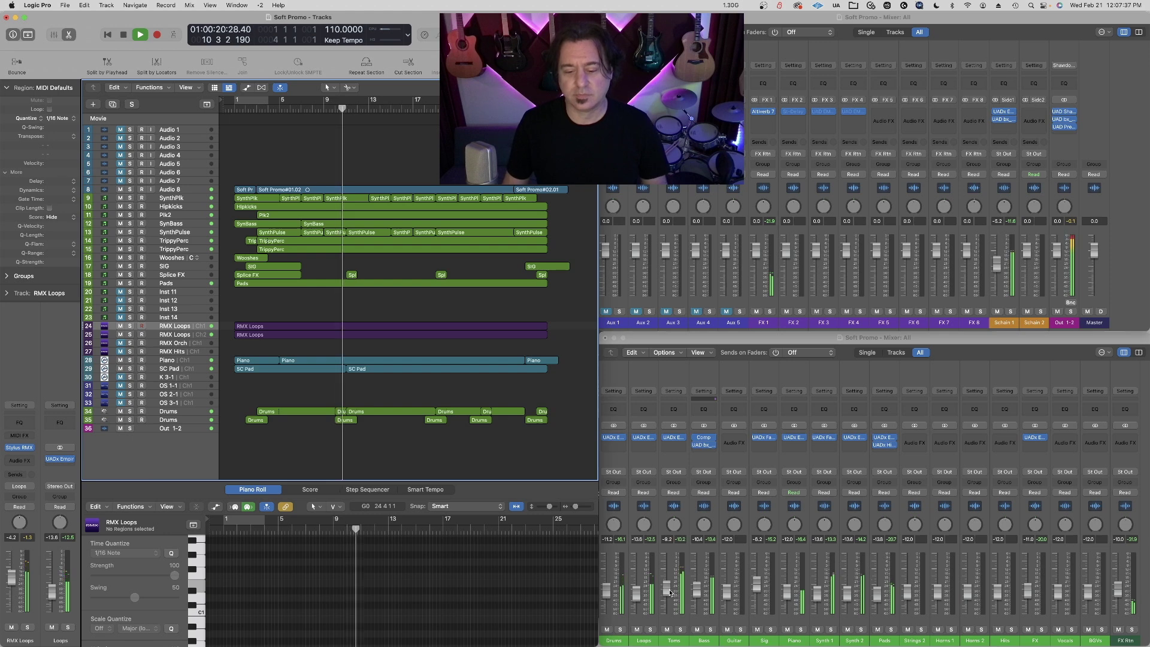
pyautogui.moveTo(669, 595); pyautogui.dragTo(668, 596)
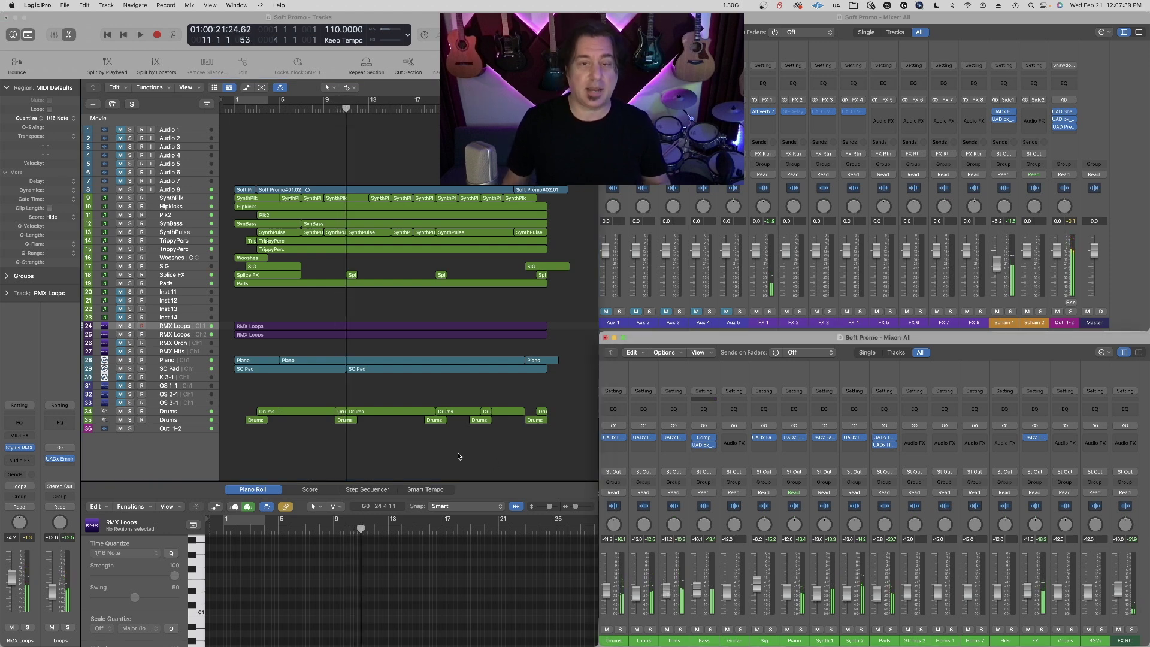